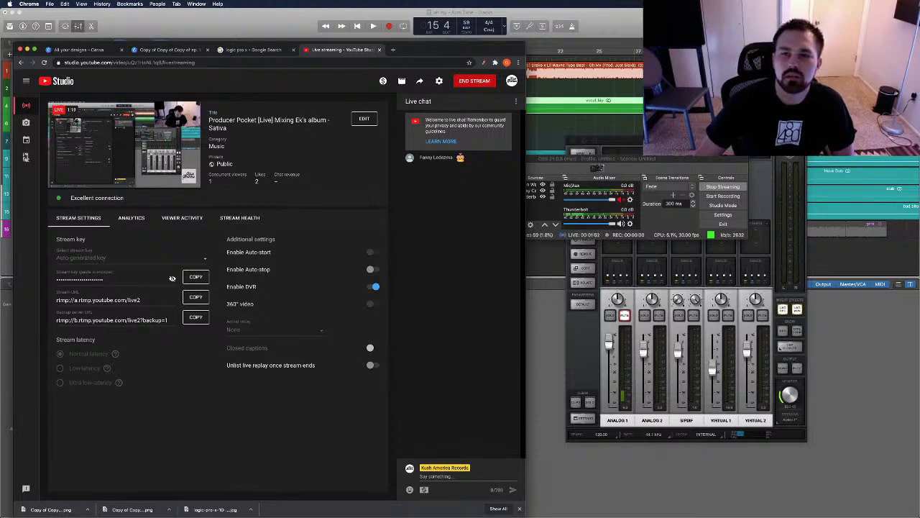
Switch to Logic Pro X, then bring up the OBS window and minimize it.
{"action": "key", "text": "super+Tab"}
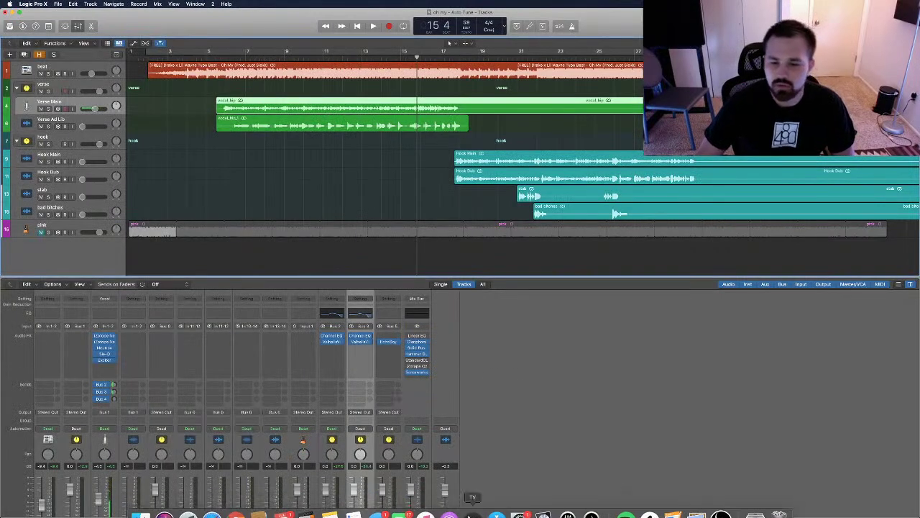
{"action": "left_click", "coordinate": [721, 502]}
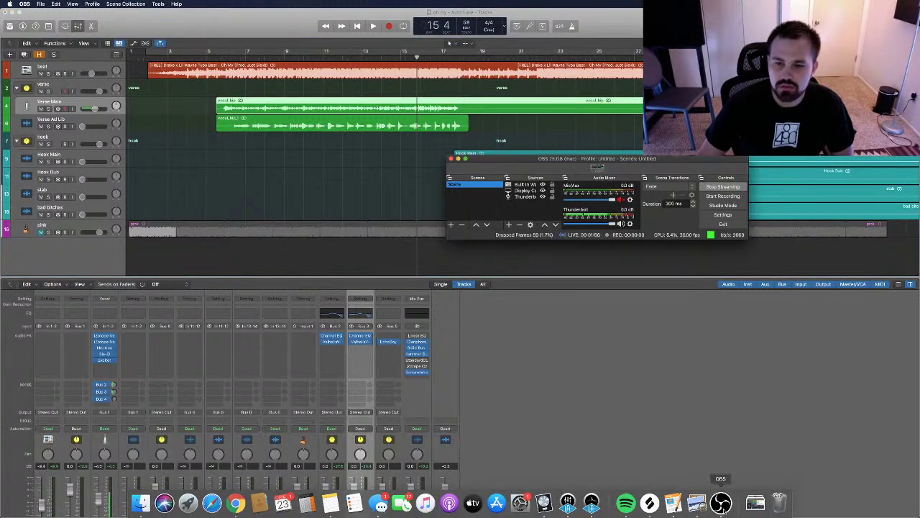
{"action": "left_click", "coordinate": [456, 158]}
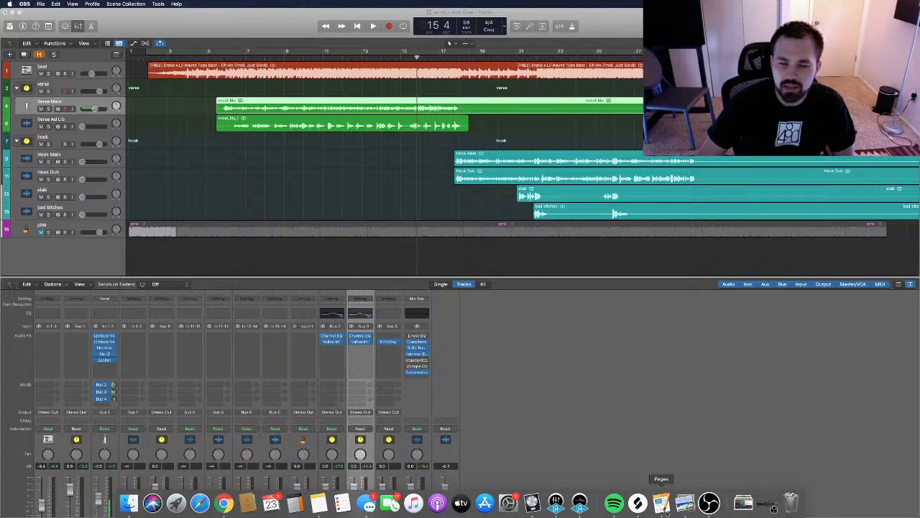
Switch to Pages and minimize the Kush Meeting and Sorry Rollout documents.
{"action": "left_click", "coordinate": [668, 509]}
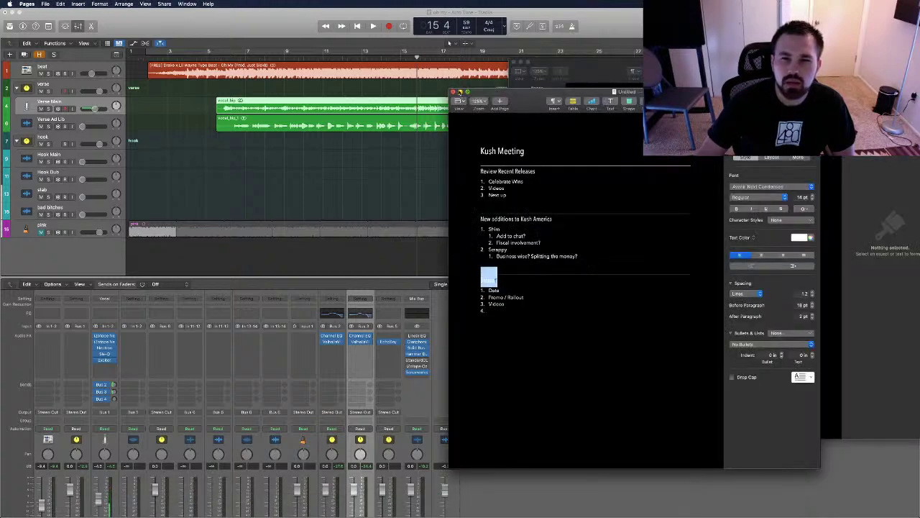
{"action": "left_click", "coordinate": [453, 92]}
{"action": "left_click", "coordinate": [520, 63]}
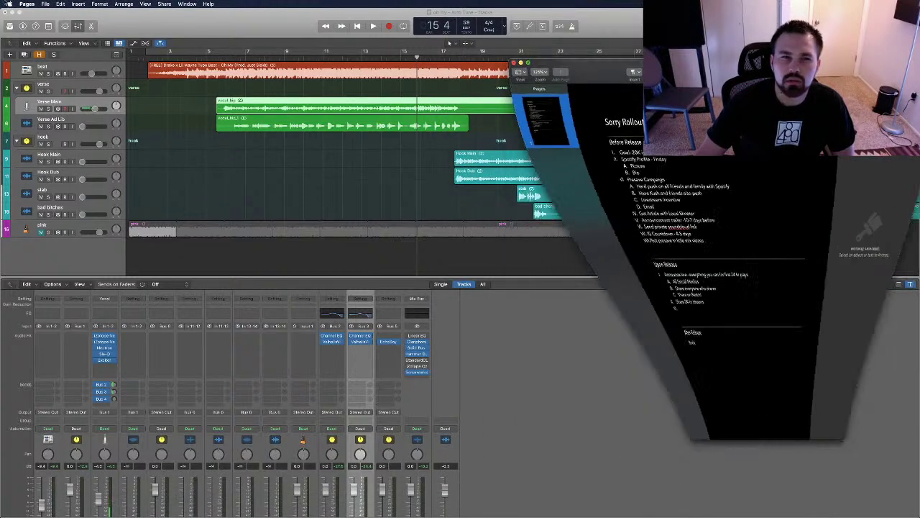
Open the recent document Top Shelf.pages and move its window away from the start of the Logic arrangement.
{"action": "left_click", "coordinate": [45, 4]}
{"action": "mouse_move", "coordinate": [72, 26]}
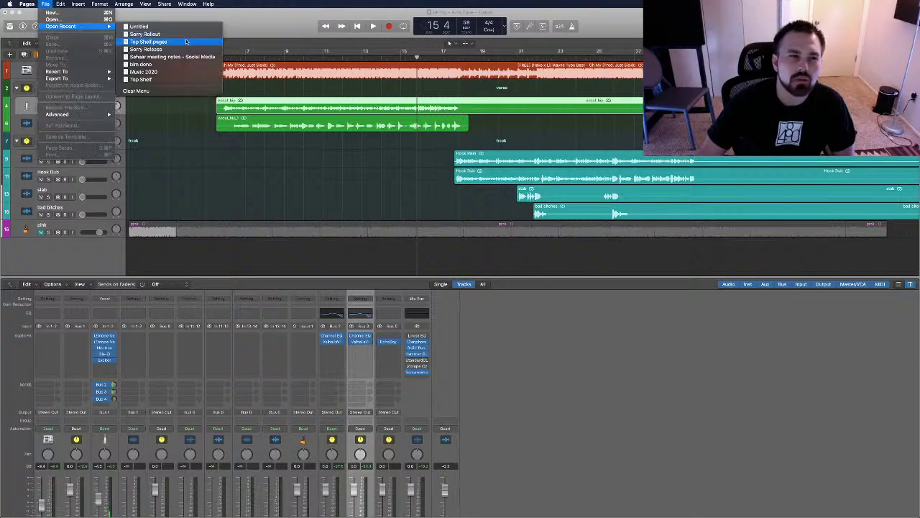
{"action": "left_click", "coordinate": [189, 42]}
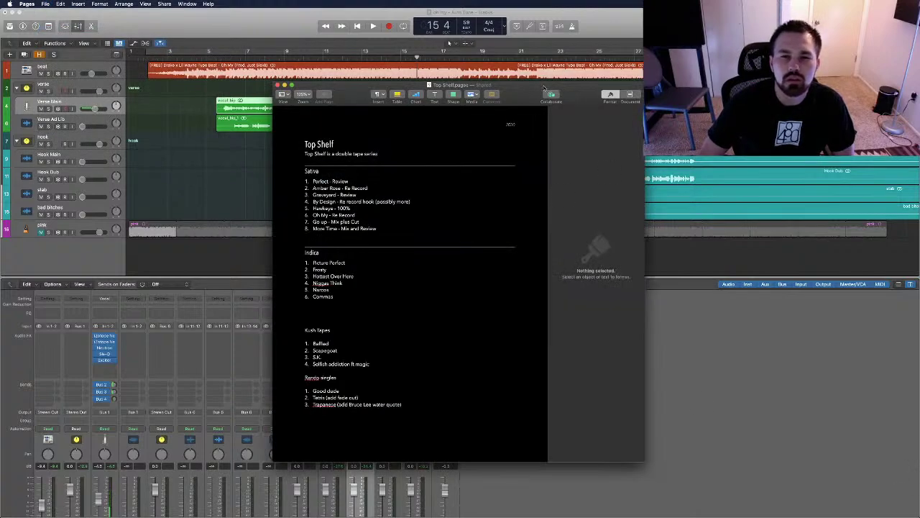
{"action": "left_click_drag", "start_coordinate": [526, 91], "coordinate": [775, 114]}
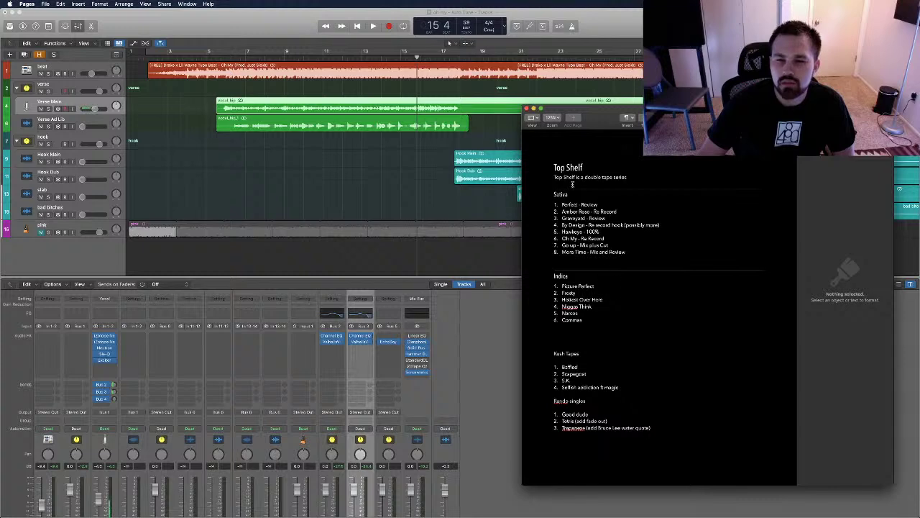
Examine the Sativa and Indica song lists in the Top Shelf document.
{"action": "left_click_drag", "start_coordinate": [540, 204], "coordinate": [561, 205]}
{"action": "left_click", "coordinate": [642, 346]}
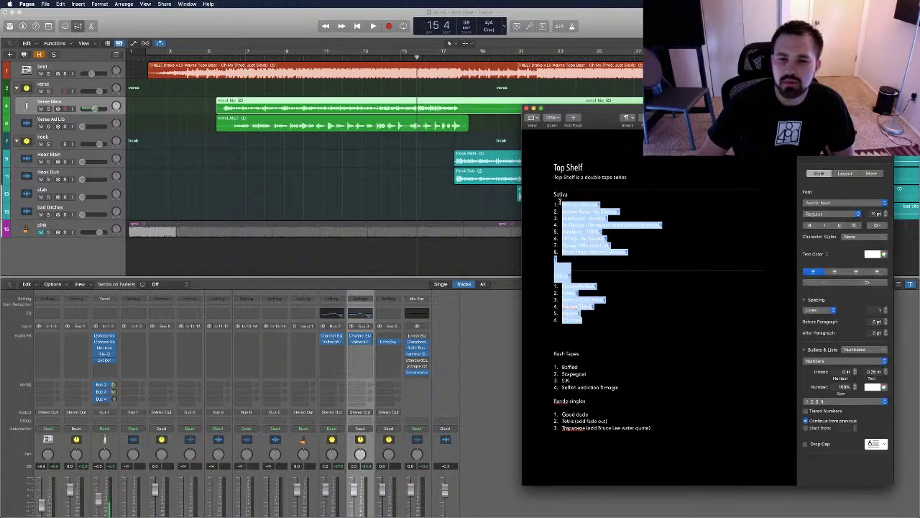
{"action": "left_click", "coordinate": [688, 236]}
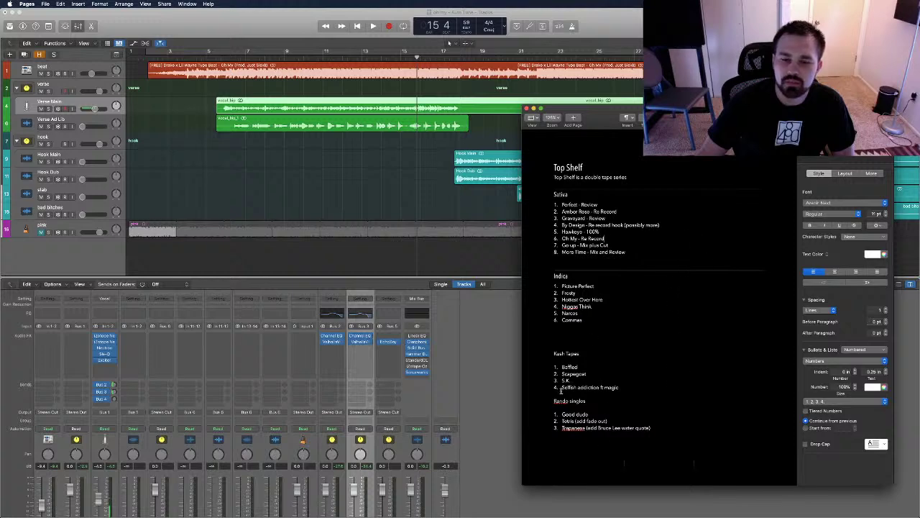
{"action": "scroll", "coordinate": [620, 225], "scroll_direction": "up", "scroll_amount": 1}
{"action": "scroll", "coordinate": [621, 225], "scroll_direction": "down", "scroll_amount": 1}
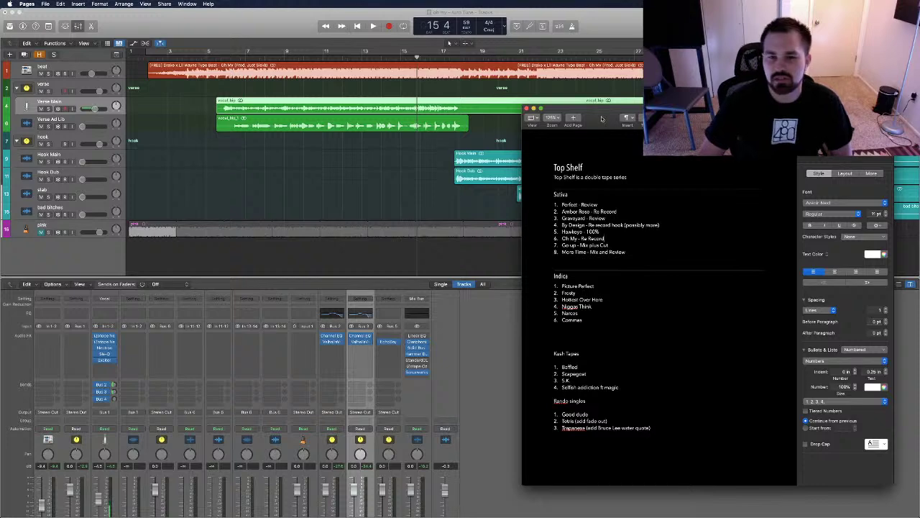
Review the status notes of the Sativa songs, highlighting the first five, the last two and Oh My.
{"action": "left_click_drag", "start_coordinate": [593, 104], "coordinate": [609, 104]}
{"action": "mouse_move", "coordinate": [578, 204]}
{"action": "left_mouse_down"}
{"action": "mouse_move", "coordinate": [625, 232]}
{"action": "mouse_move", "coordinate": [581, 205]}
{"action": "left_mouse_up"}
{"action": "left_click", "coordinate": [626, 232]}
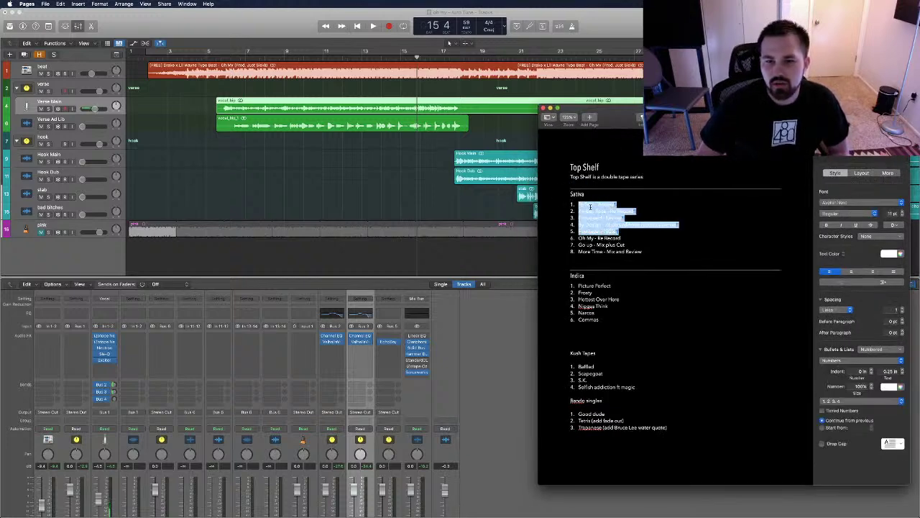
{"action": "left_click", "coordinate": [647, 255]}
{"action": "left_click_drag", "start_coordinate": [644, 252], "coordinate": [578, 205]}
{"action": "left_click", "coordinate": [672, 248]}
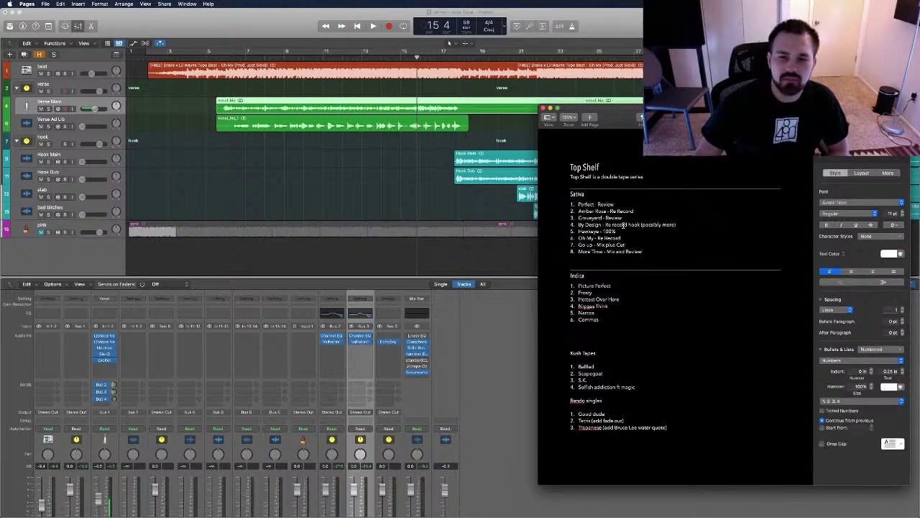
{"action": "left_click_drag", "start_coordinate": [618, 231], "coordinate": [577, 205]}
{"action": "left_click", "coordinate": [686, 247]}
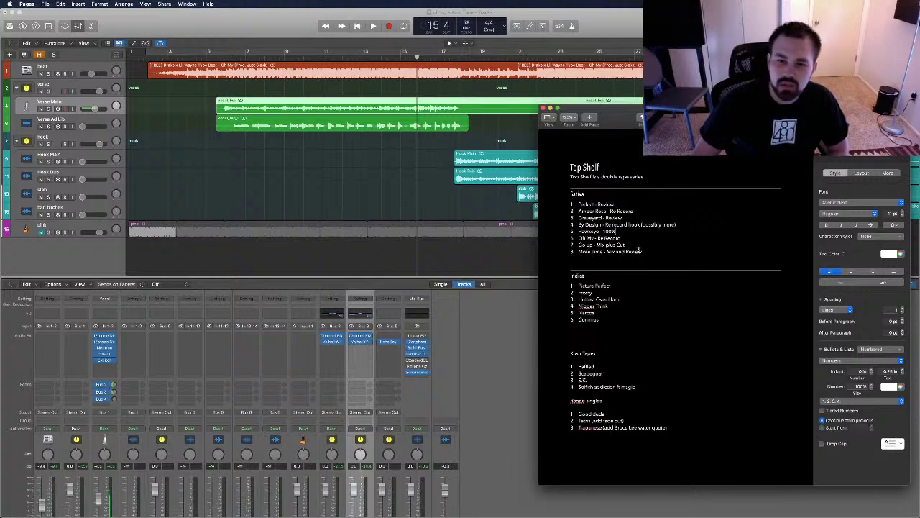
{"action": "left_click_drag", "start_coordinate": [641, 251], "coordinate": [579, 250]}
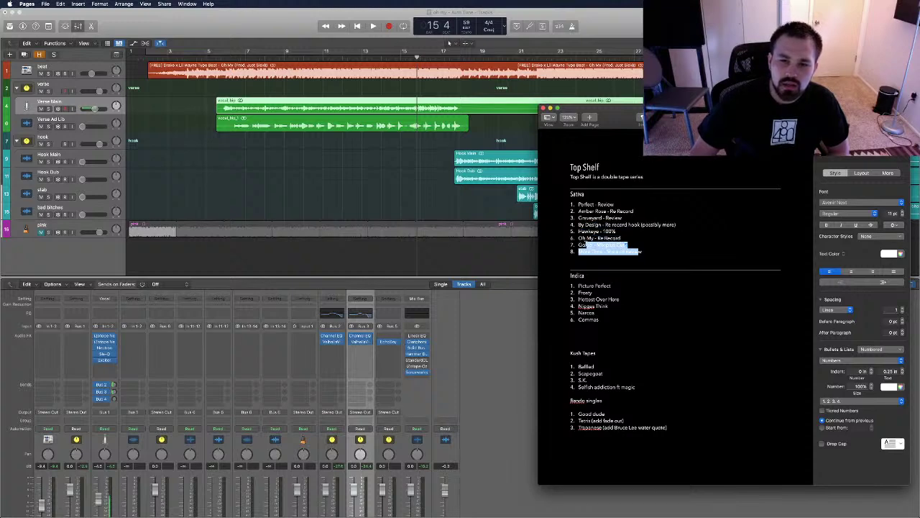
{"action": "left_click", "coordinate": [628, 235]}
{"action": "left_click_drag", "start_coordinate": [629, 236], "coordinate": [573, 236]}
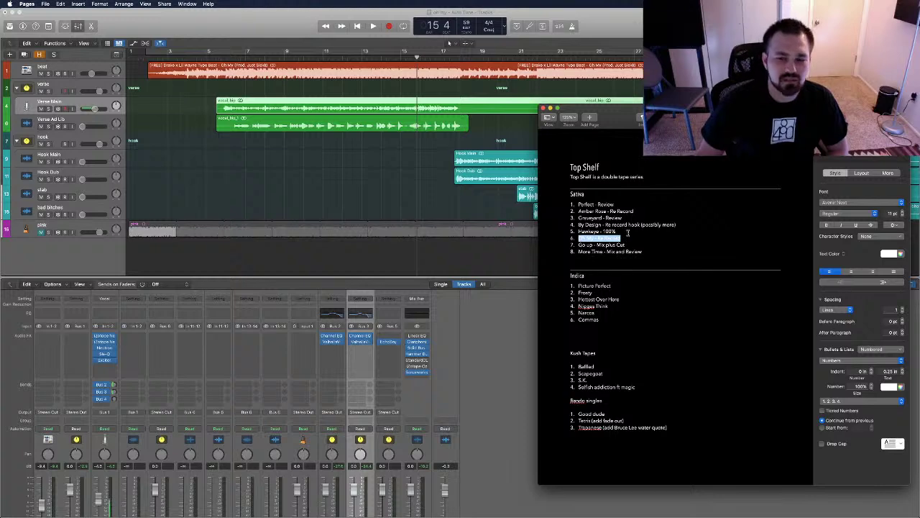
{"action": "left_click", "coordinate": [650, 237]}
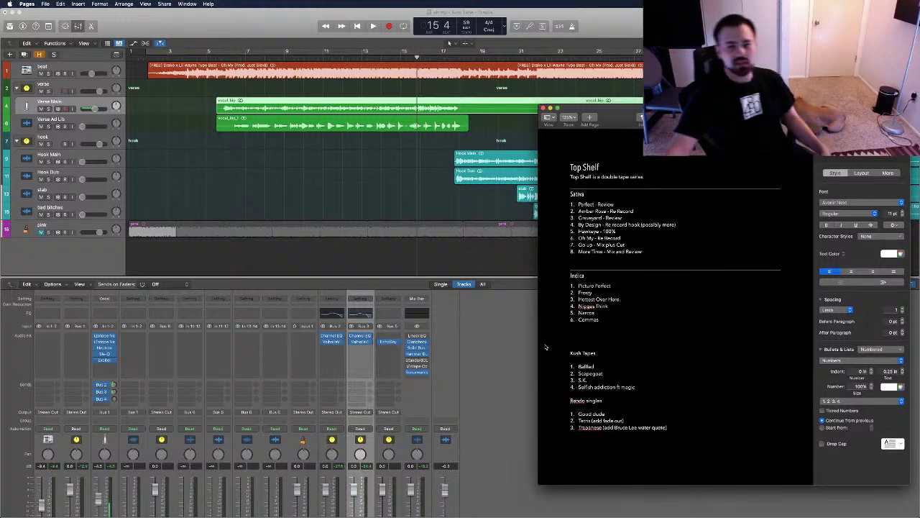
Check the stream status and live chat in YouTube Studio in Chrome, ending back in Logic Pro X.
{"action": "left_click", "coordinate": [526, 348]}
{"action": "mouse_move", "coordinate": [366, 503]}
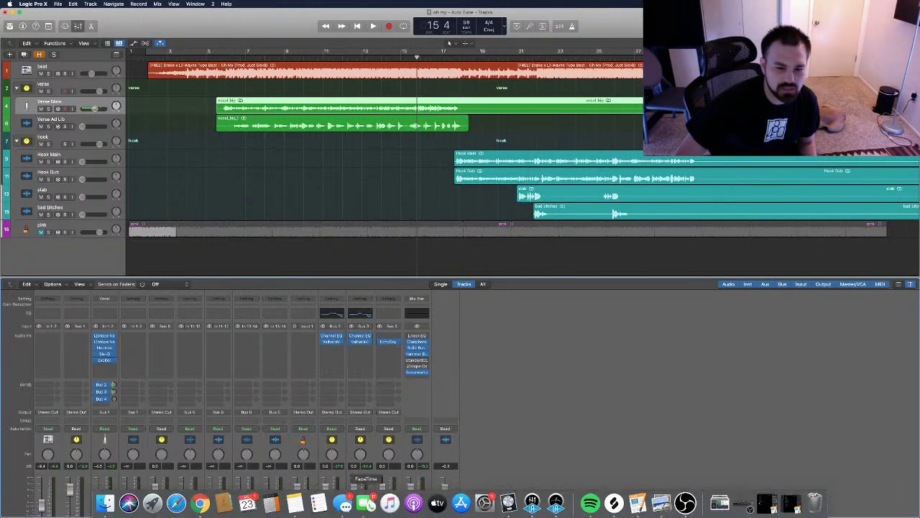
{"action": "left_click", "coordinate": [201, 504]}
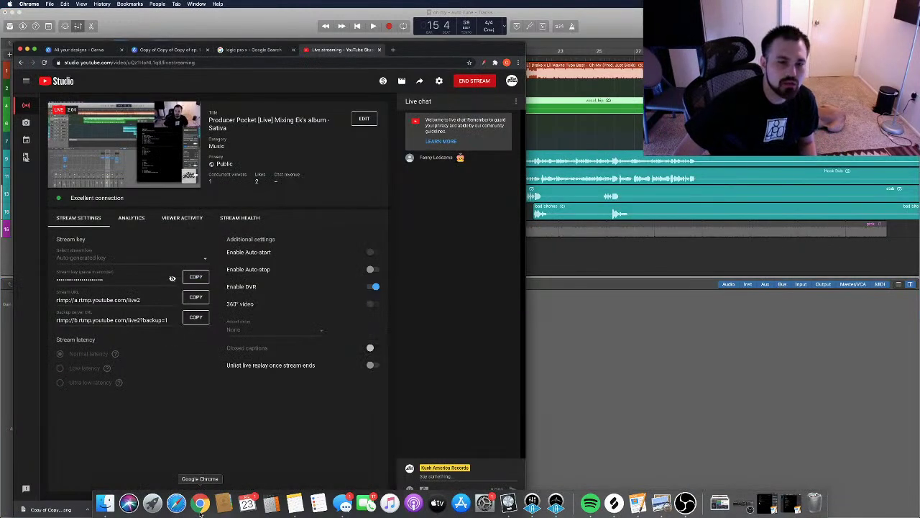
{"action": "left_click", "coordinate": [632, 311]}
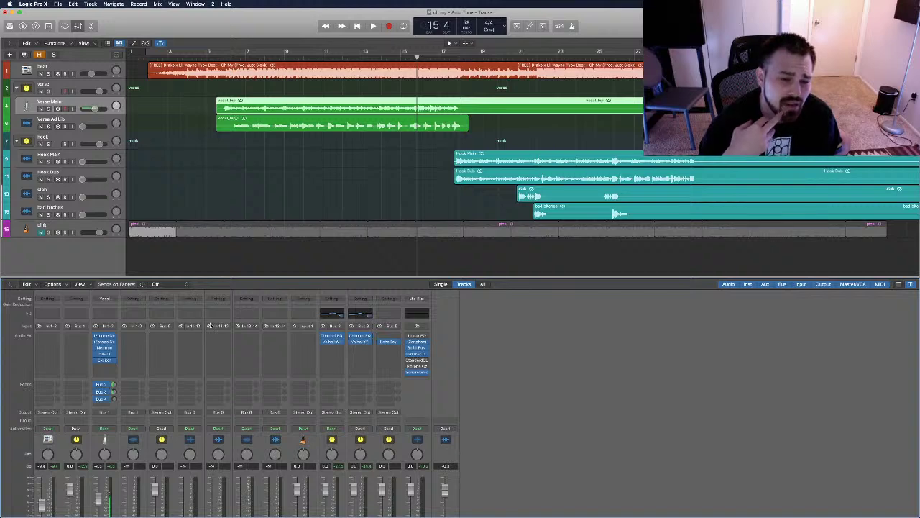
Switch to Console, inspect the tape plug-in in the first insert of Analog 1, and close both windows.
{"action": "mouse_move", "coordinate": [460, 507]}
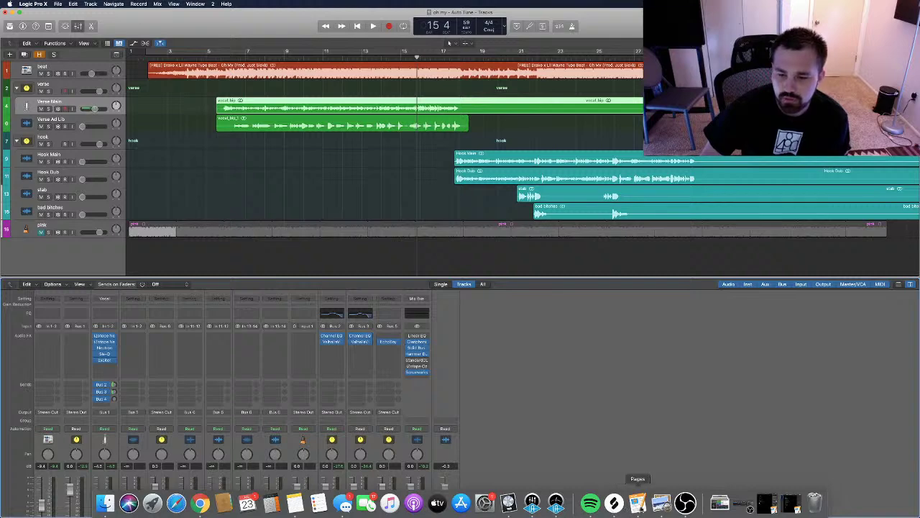
{"action": "left_click", "coordinate": [532, 503]}
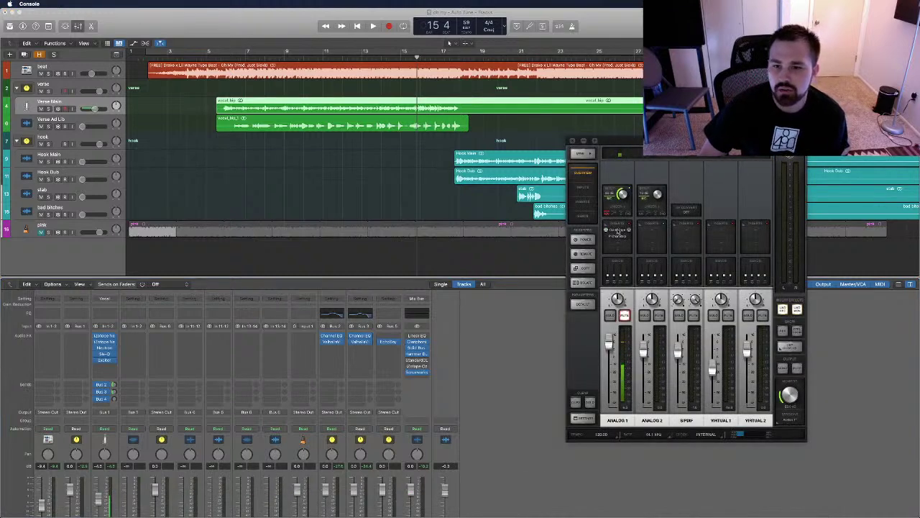
{"action": "left_click", "coordinate": [617, 233]}
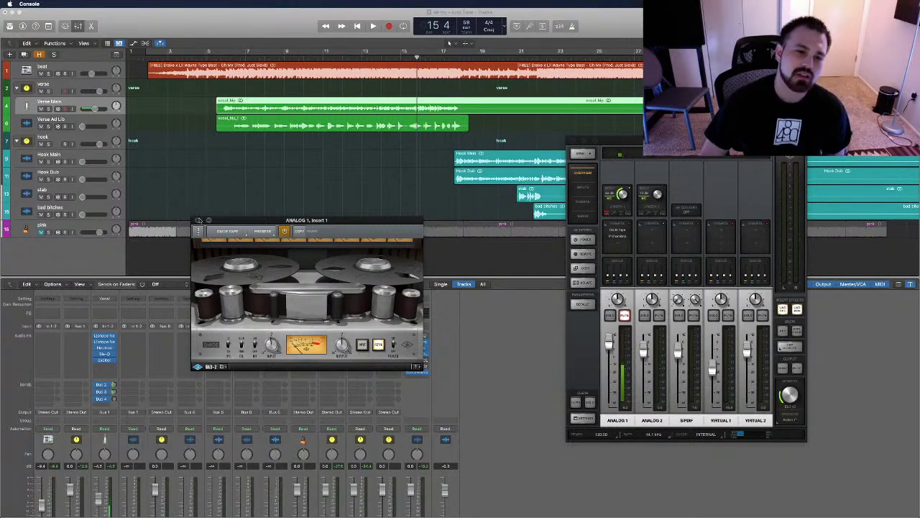
{"action": "left_click", "coordinate": [198, 220]}
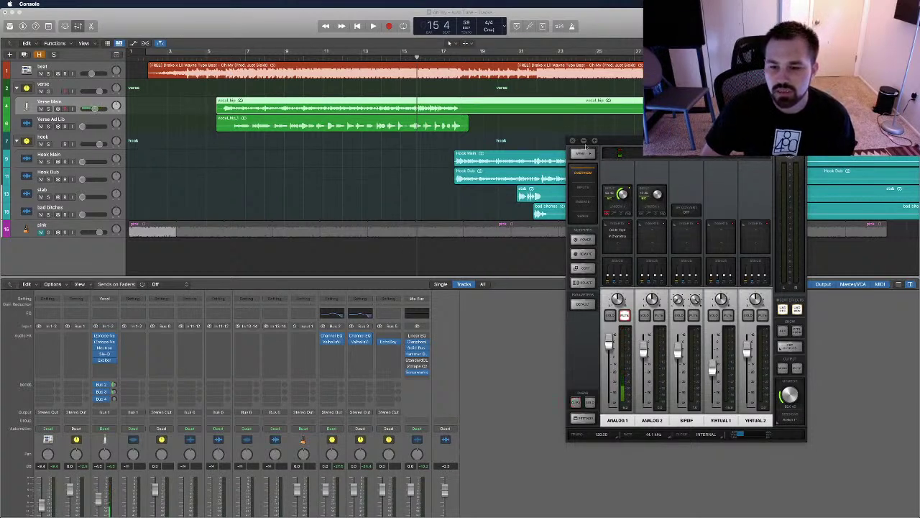
{"action": "left_click", "coordinate": [573, 142]}
Move the Logic playhead to the verse vocal's start and bypass the Verse Main plug-ins and all Mix Bus plug-ins except Sonarworks.
{"action": "left_click", "coordinate": [215, 56]}
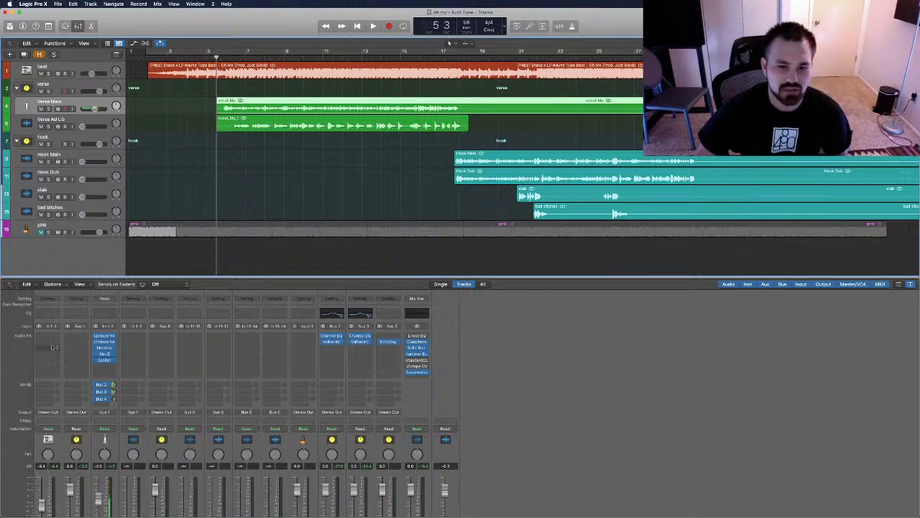
{"action": "left_click", "coordinate": [95, 354]}
{"action": "left_click", "coordinate": [96, 345]}
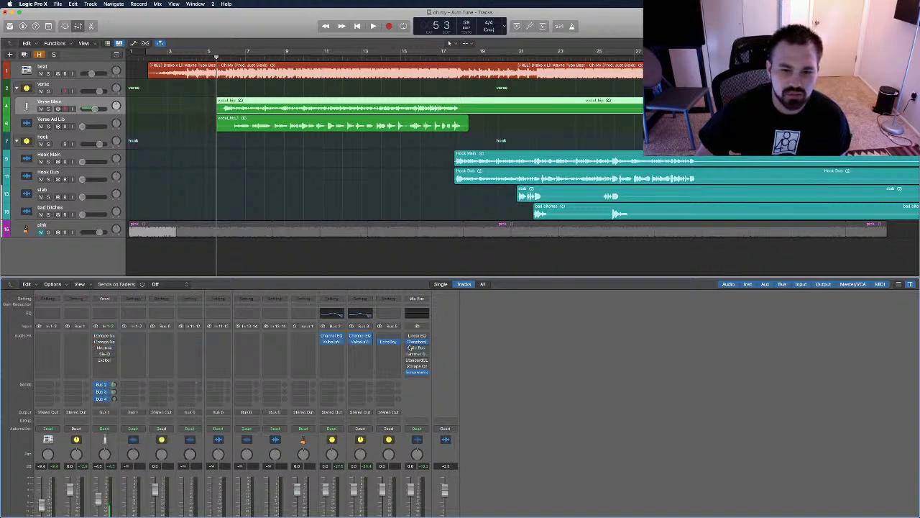
{"action": "scroll", "coordinate": [414, 345], "scroll_direction": "down", "scroll_amount": 2}
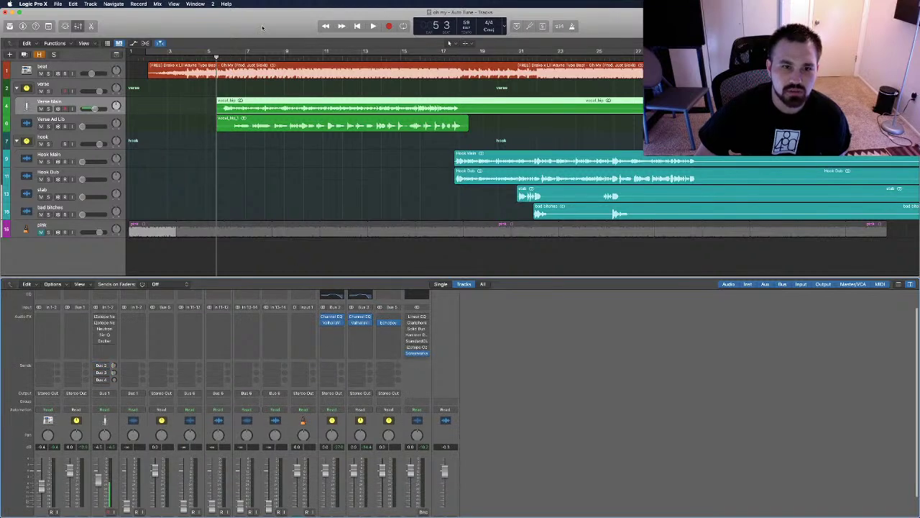
Play the verse with the plug-ins bypassed, check the levels in Console, and stop playback in Logic Pro X.
{"action": "key", "text": "space"}
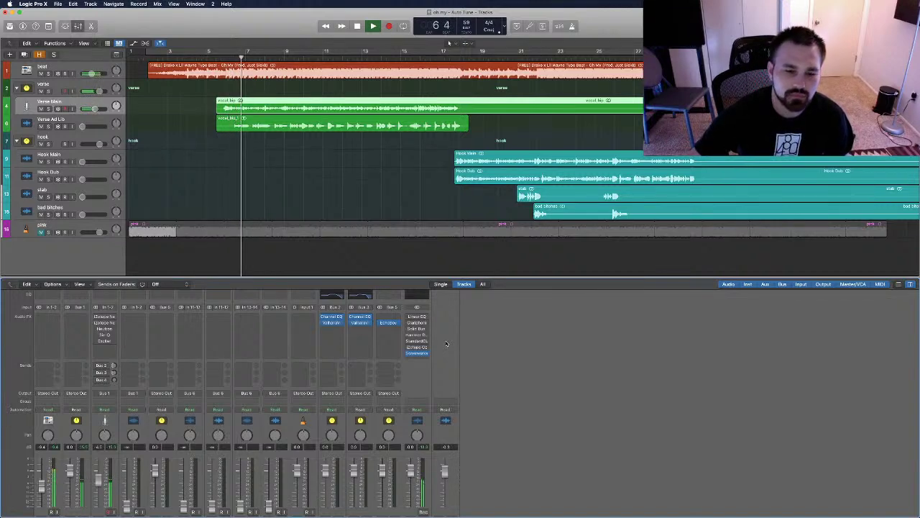
{"action": "mouse_move", "coordinate": [503, 514]}
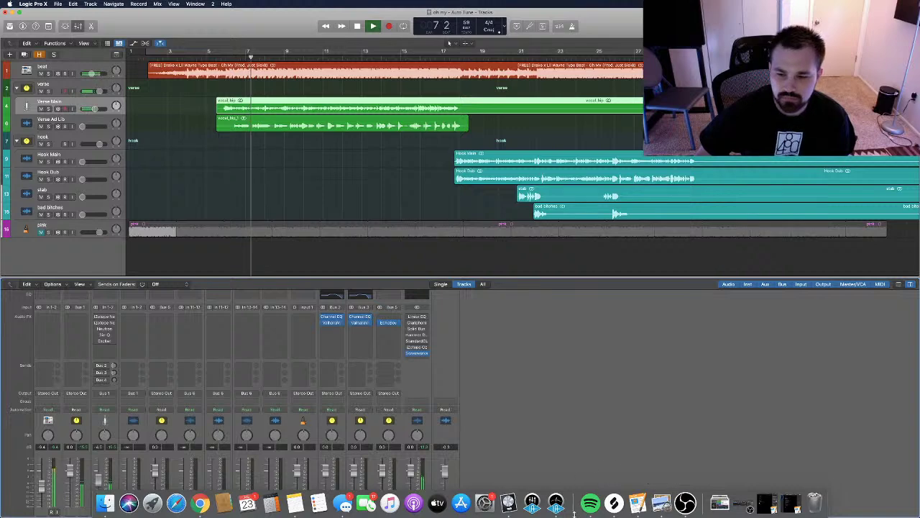
{"action": "left_click", "coordinate": [532, 503]}
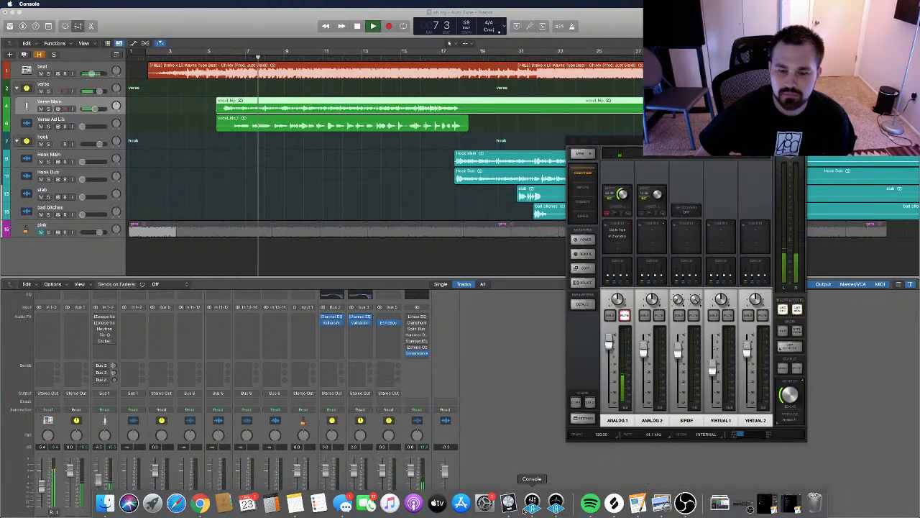
{"action": "left_click", "coordinate": [556, 462]}
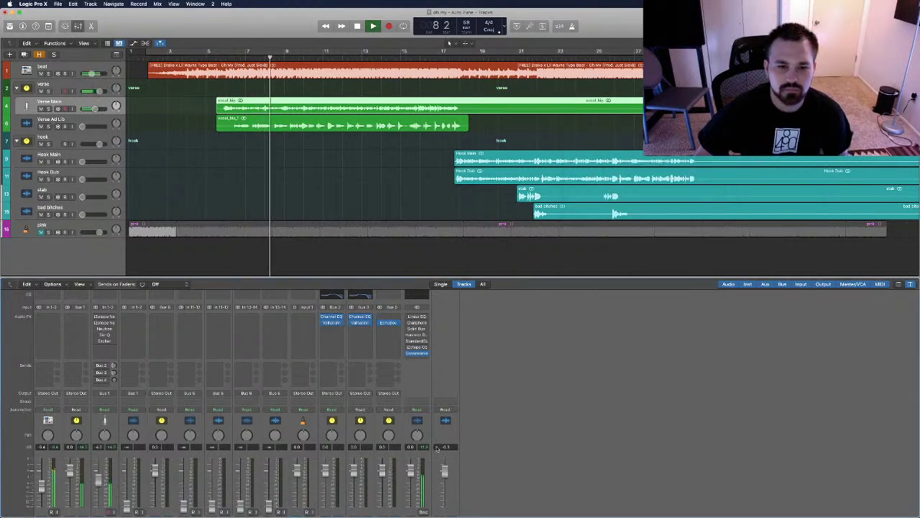
{"action": "key", "text": "space"}
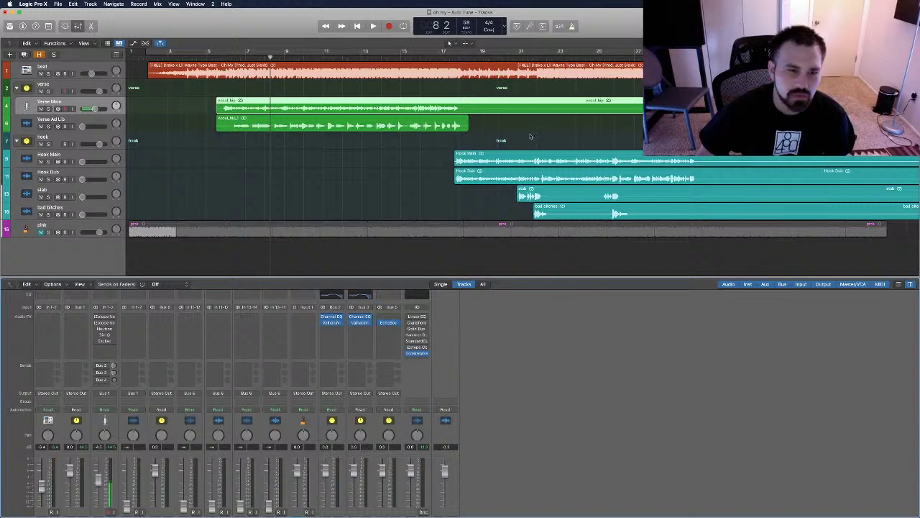
Enable and open the Solid Bus Comp on the Mix Bus, and move its window clear of the mixer channels.
{"action": "left_click", "coordinate": [417, 329]}
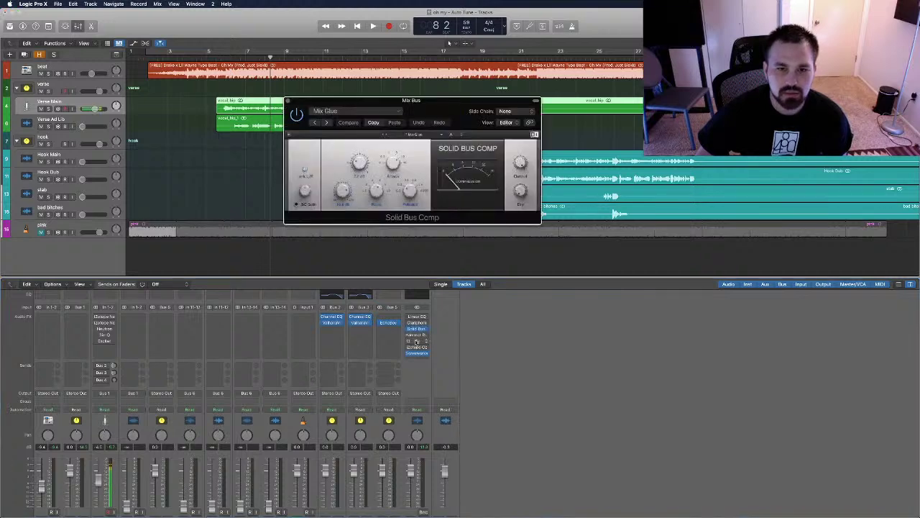
{"action": "left_click_drag", "start_coordinate": [468, 100], "coordinate": [711, 199]}
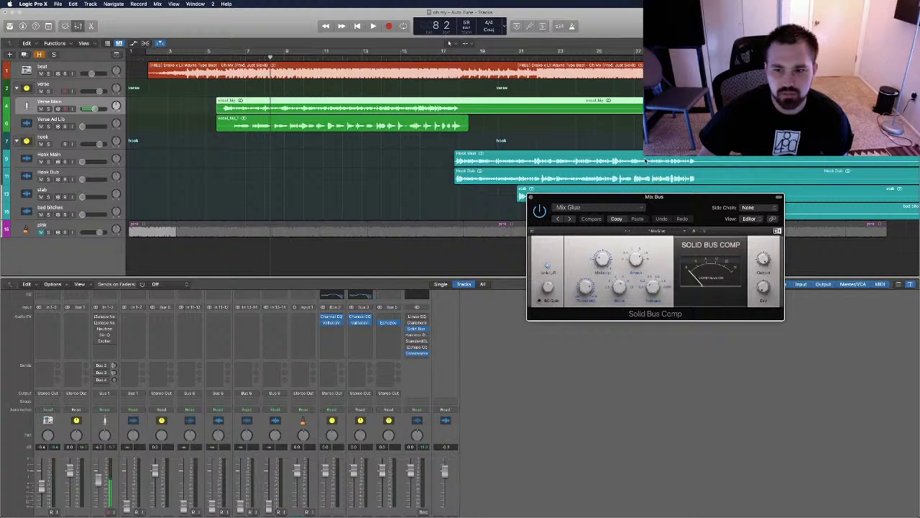
{"action": "left_click_drag", "start_coordinate": [680, 199], "coordinate": [691, 180]}
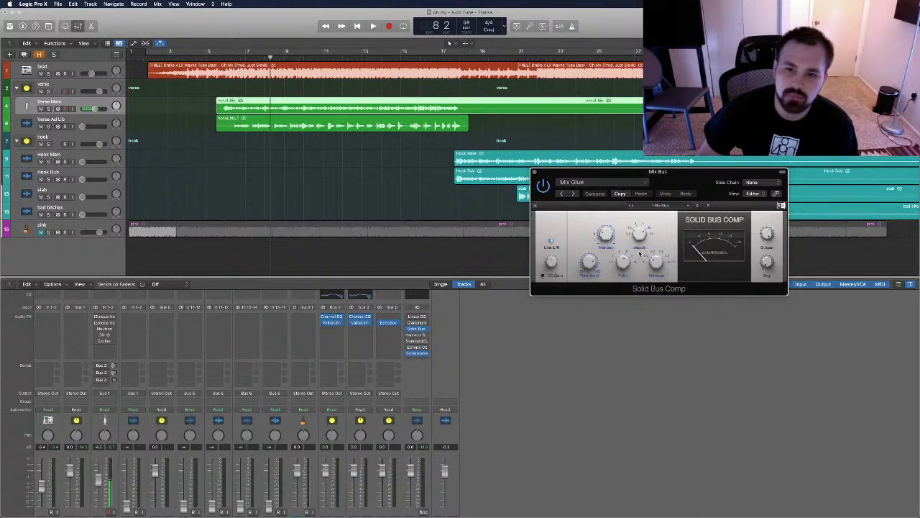
Play the verse through the Solid Bus Comp, watch its compression meter, and stop playback.
{"action": "mouse_move", "coordinate": [766, 233]}
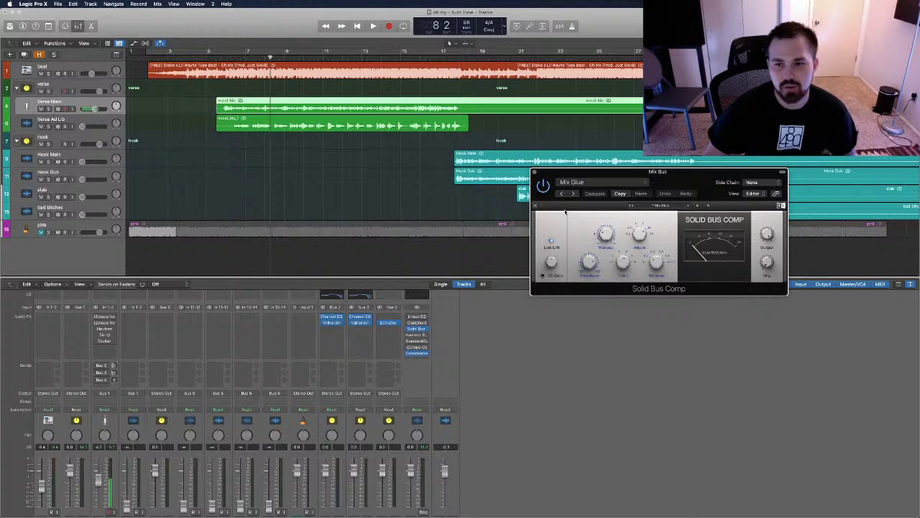
{"action": "key", "text": "space"}
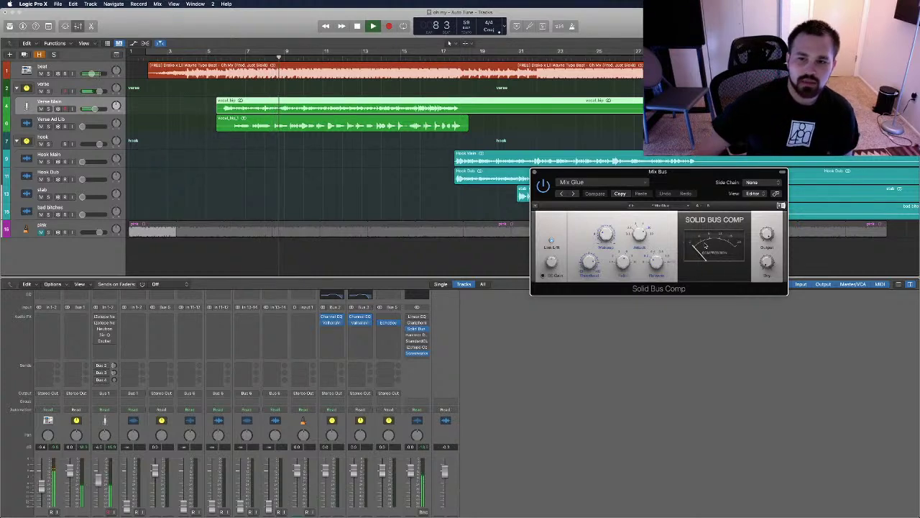
{"action": "key", "text": "space"}
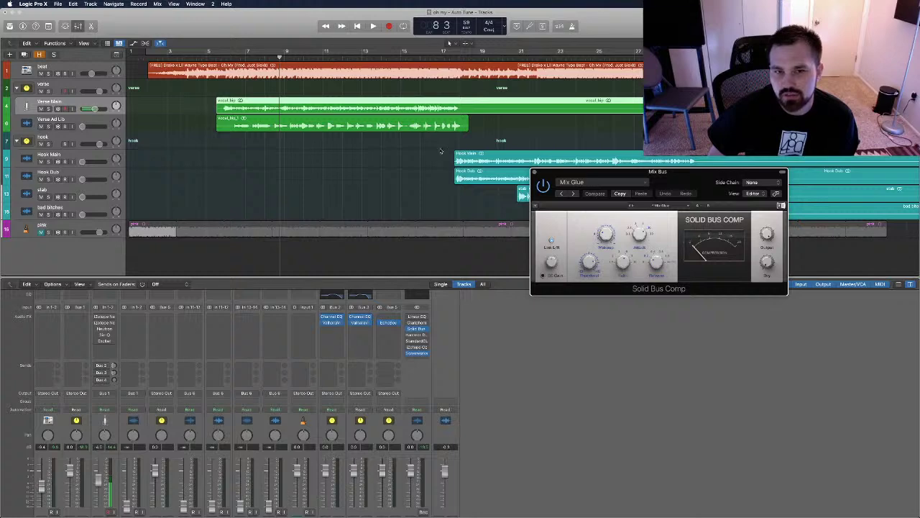
Play the song from bar 16, fine-tune the Solid Bus Comp threshold, stop playback and close the plug-in.
{"action": "left_click", "coordinate": [422, 54]}
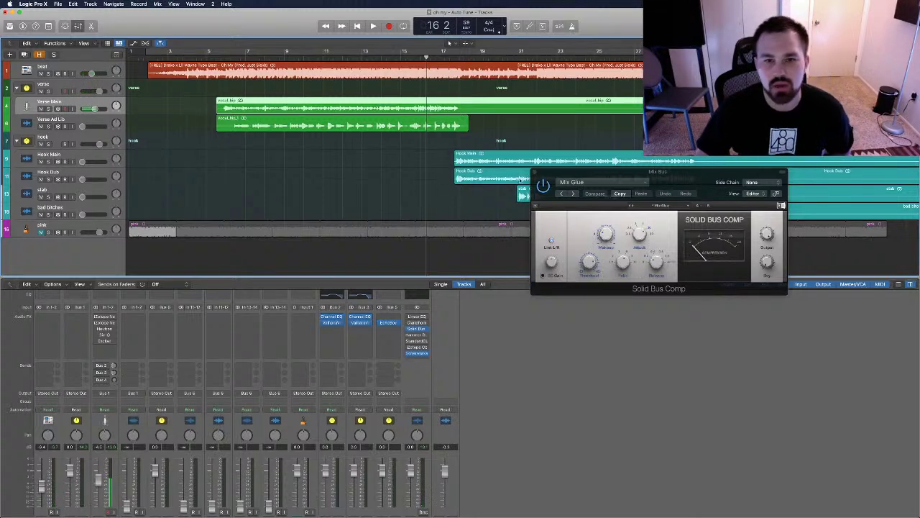
{"action": "key", "text": "space"}
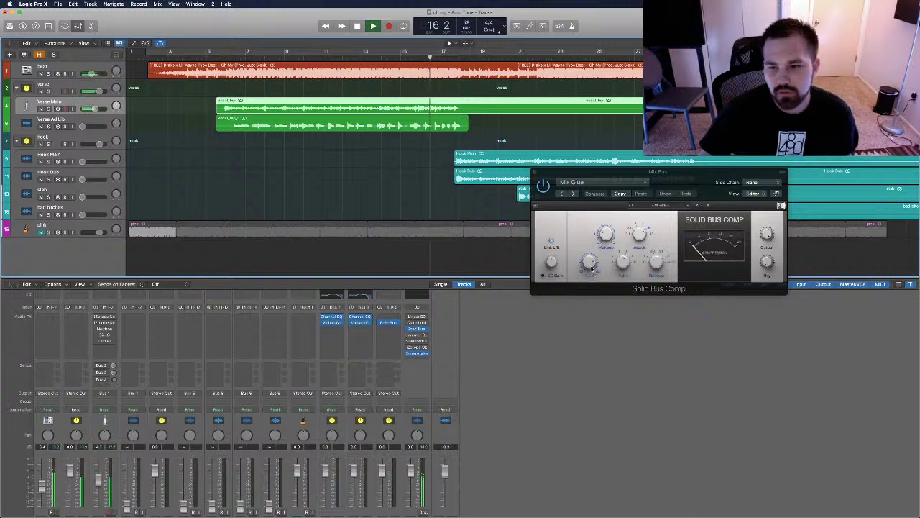
{"action": "left_click_drag", "start_coordinate": [590, 266], "coordinate": [591, 266]}
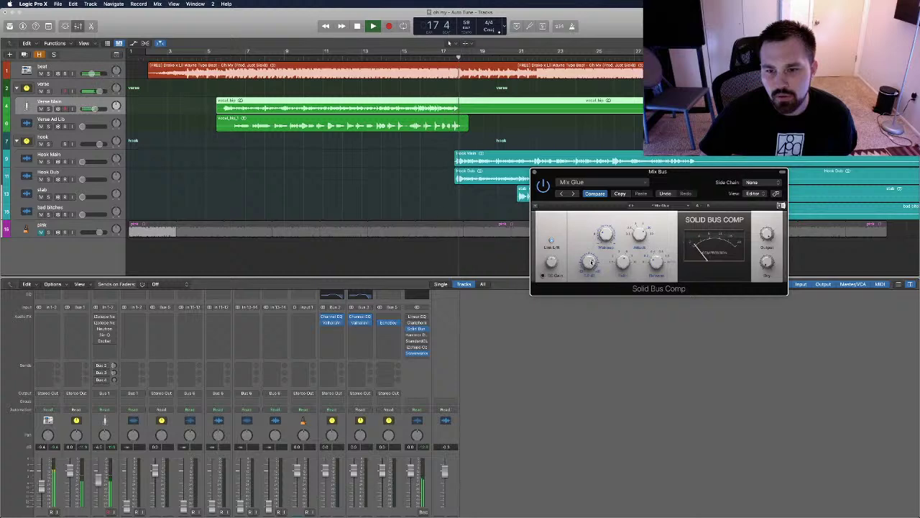
{"action": "key", "text": "space"}
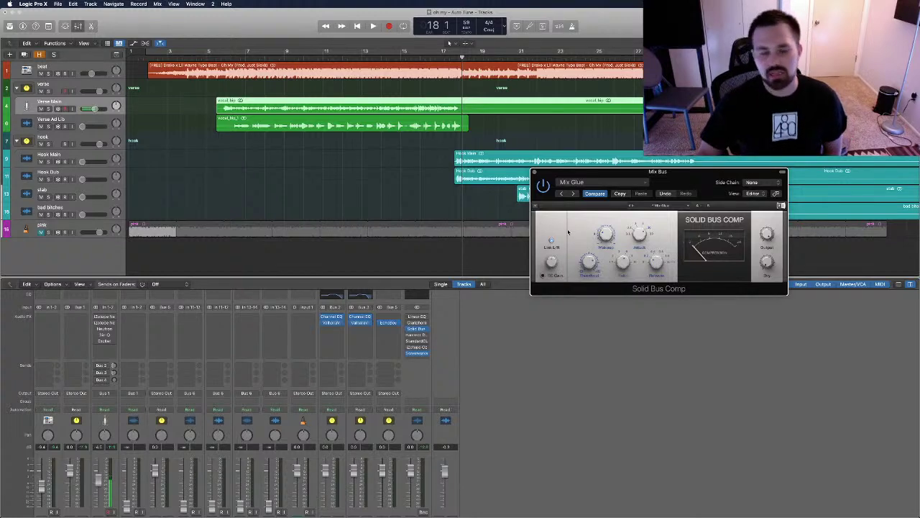
{"action": "left_click", "coordinate": [534, 172]}
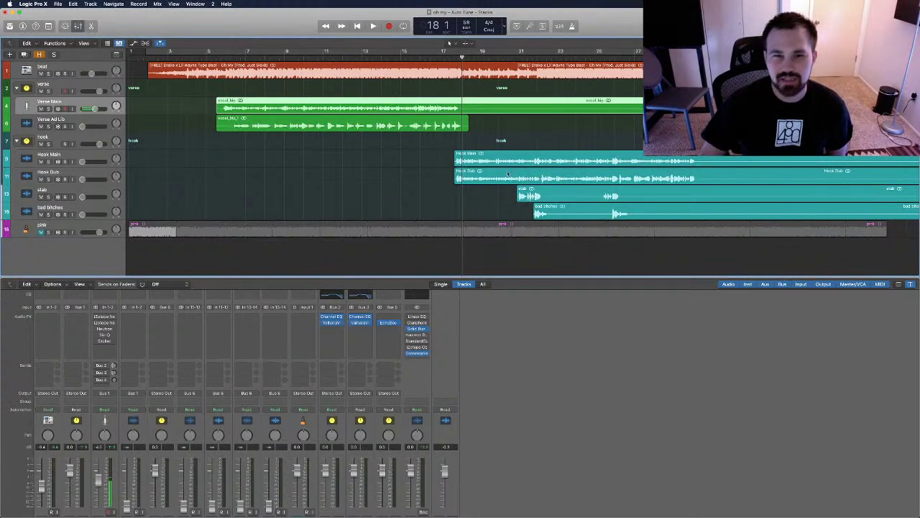
Play the verse from bar 12 to hear the mix with the bus compressor, and stop playback.
{"action": "left_click", "coordinate": [344, 57]}
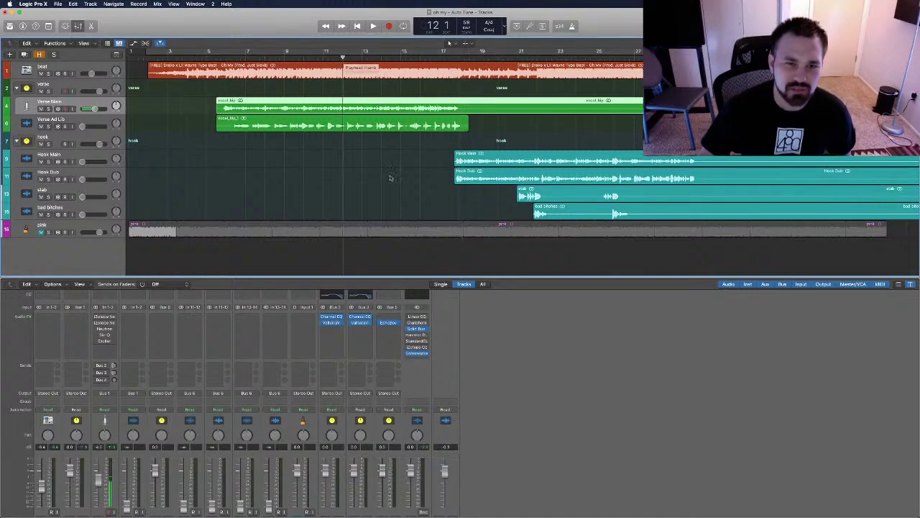
{"action": "key", "text": "space"}
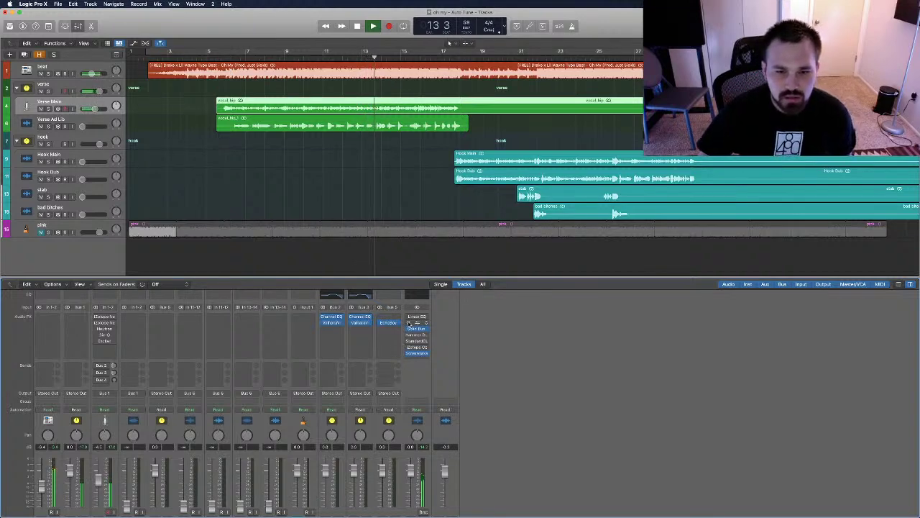
{"action": "key", "text": "space"}
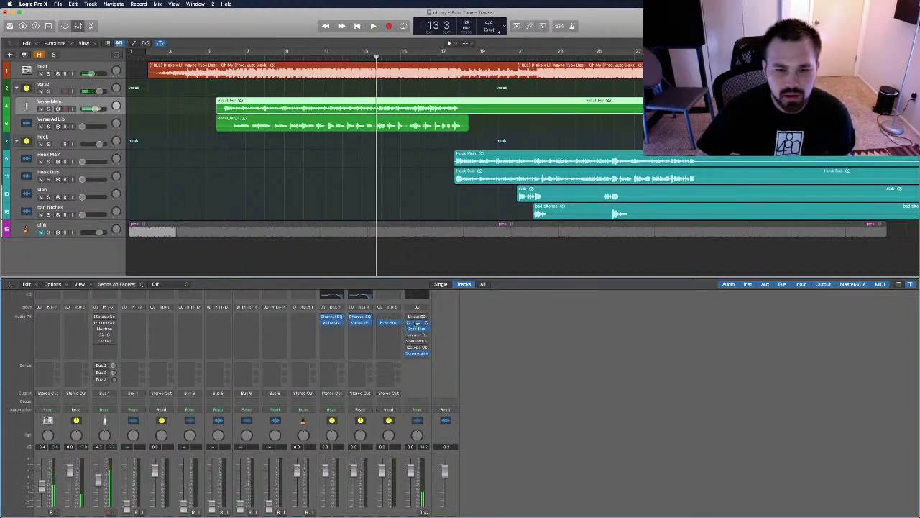
Enable and open Clariphonic DSP MKII on the Mix Bus, fine-tune its Clarity knob, and close its window.
{"action": "left_click", "coordinate": [411, 322]}
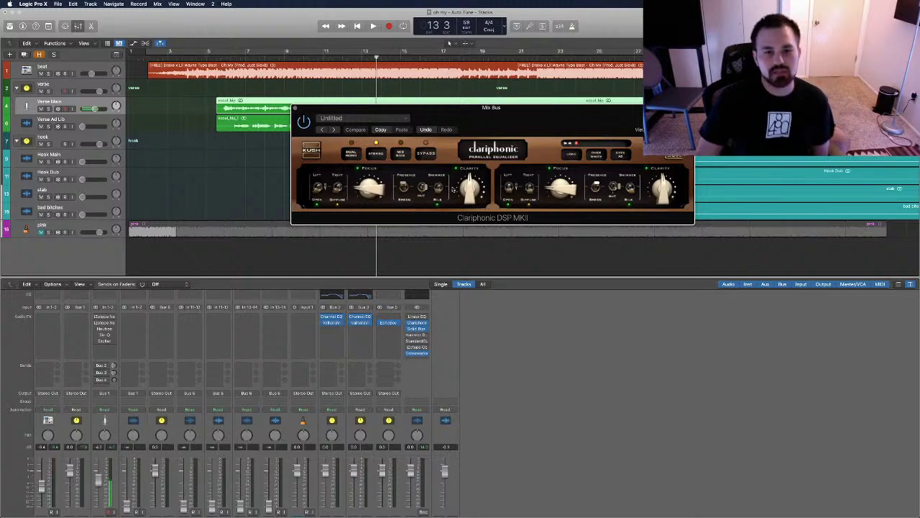
{"action": "left_click_drag", "start_coordinate": [473, 191], "coordinate": [469, 187]}
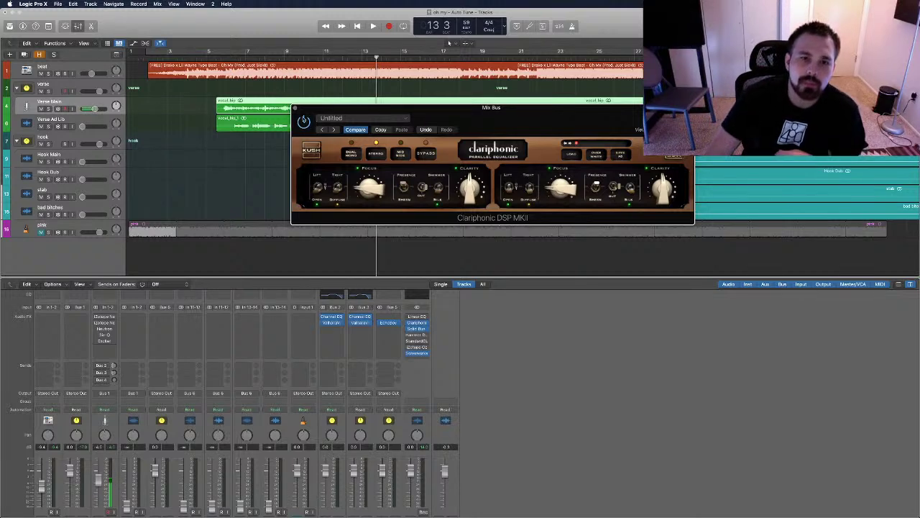
{"action": "left_click", "coordinate": [295, 110]}
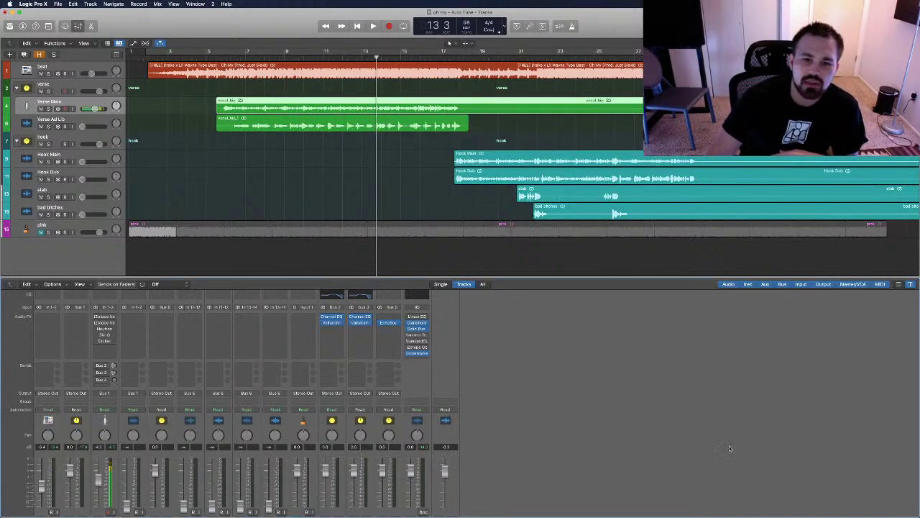
Open Hammer DSP on the Mix Bus and choose the "Mix - Aggressive Modern Scoop 1" preset.
{"action": "left_click", "coordinate": [416, 334]}
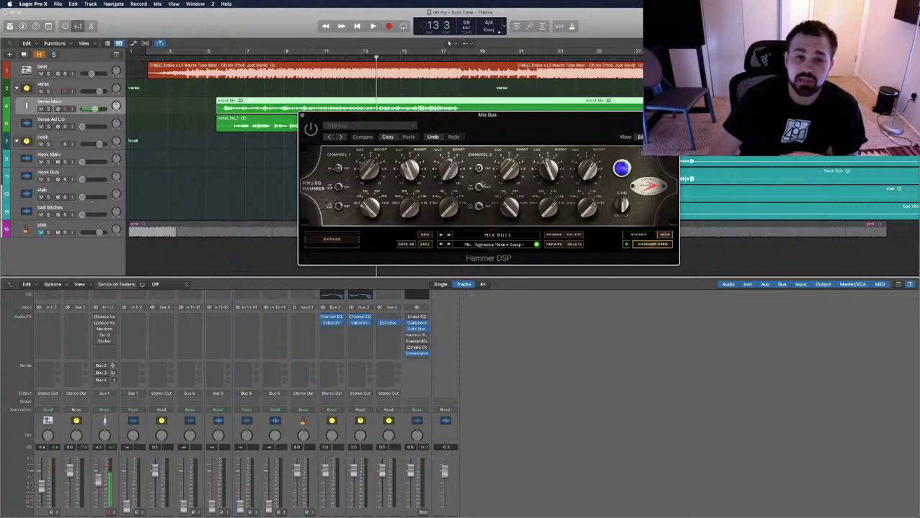
{"action": "mouse_move", "coordinate": [543, 129]}
{"action": "left_mouse_down"}
{"action": "mouse_move", "coordinate": [538, 166]}
{"action": "mouse_move", "coordinate": [675, 167]}
{"action": "mouse_move", "coordinate": [526, 115]}
{"action": "mouse_move", "coordinate": [550, 132]}
{"action": "left_mouse_up"}
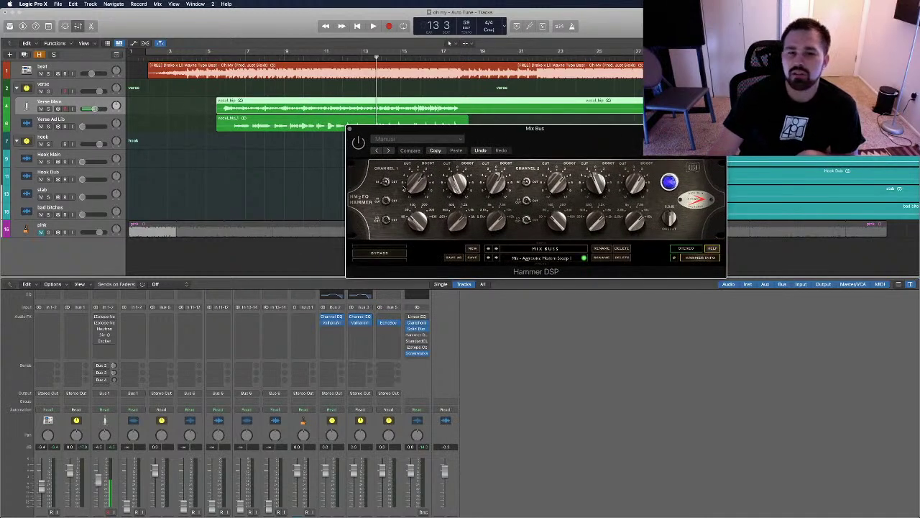
{"action": "left_click_drag", "start_coordinate": [563, 152], "coordinate": [572, 168]}
{"action": "left_click_drag", "start_coordinate": [504, 191], "coordinate": [507, 196]}
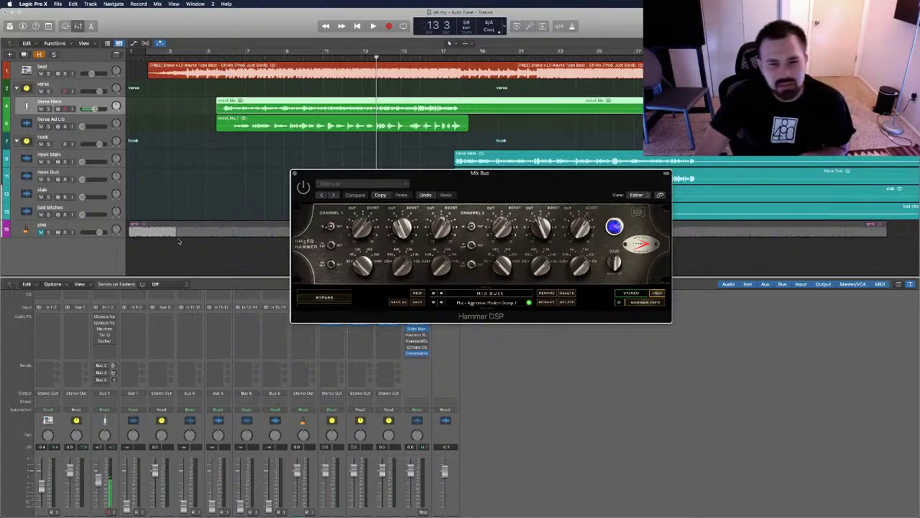
{"action": "left_click", "coordinate": [489, 304]}
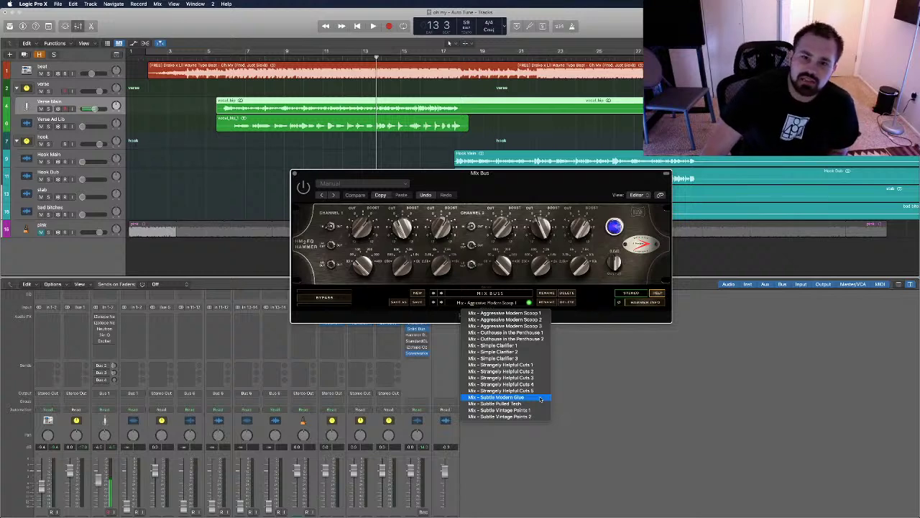
{"action": "left_click", "coordinate": [504, 314]}
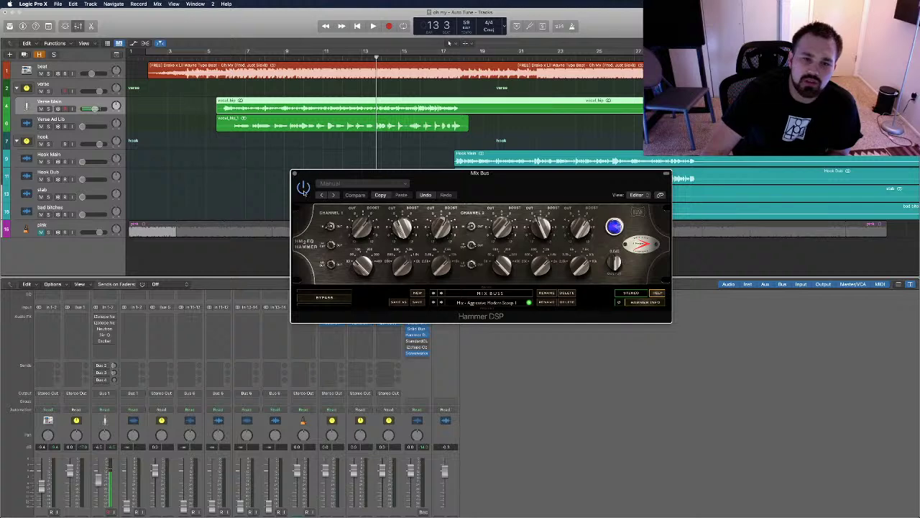
Enable Hammer DSP, play the verse through it with its window clear of the mixer channels, then stop and close it.
{"action": "left_click_drag", "start_coordinate": [379, 183], "coordinate": [631, 155]}
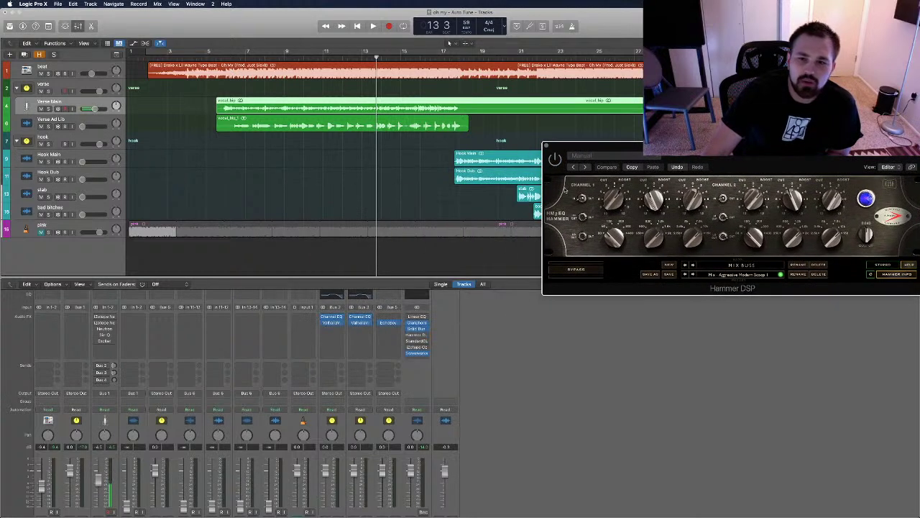
{"action": "key", "text": "space"}
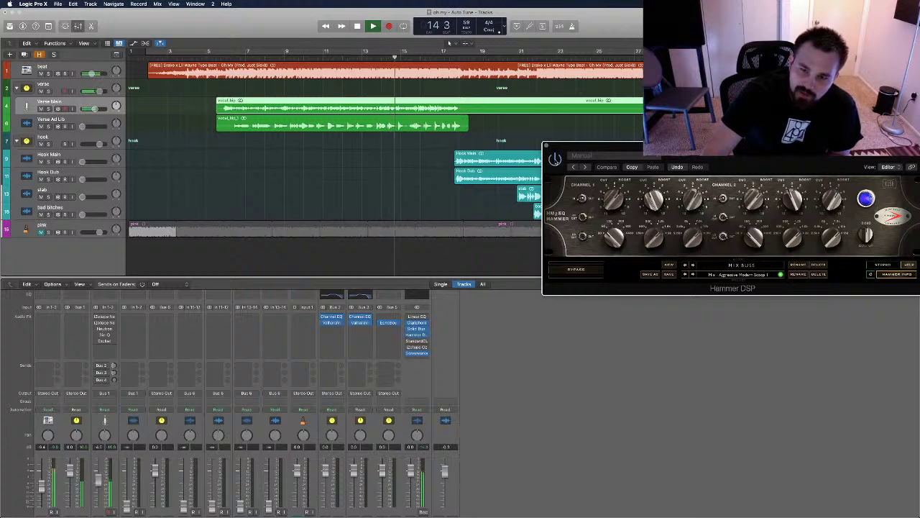
{"action": "key", "text": "space"}
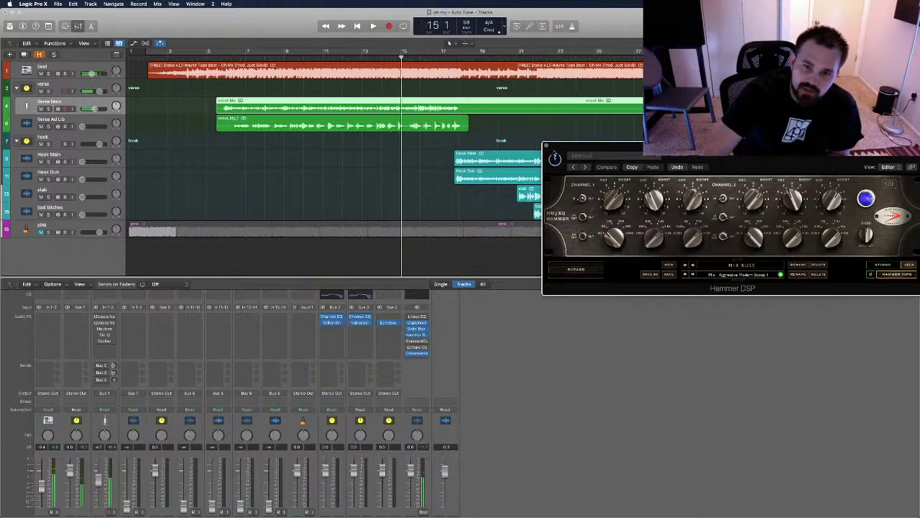
{"action": "left_click_drag", "start_coordinate": [559, 153], "coordinate": [469, 204]}
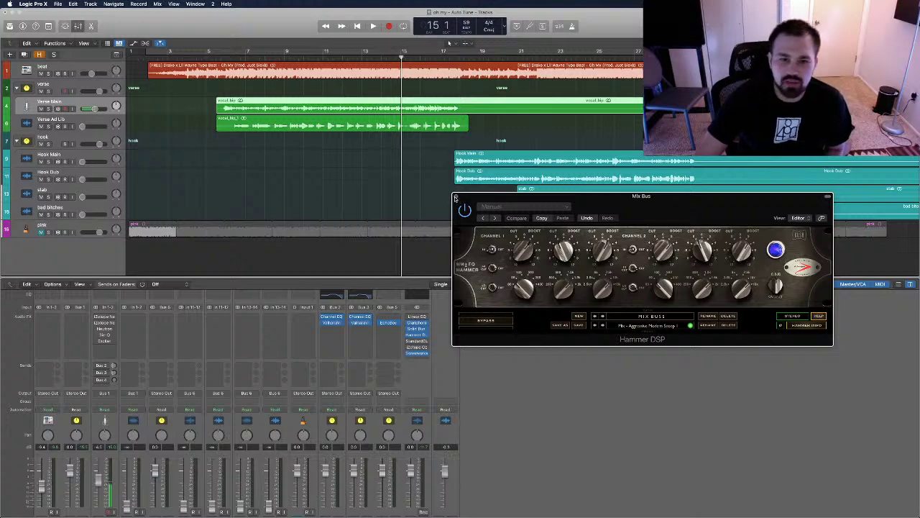
{"action": "left_click", "coordinate": [455, 197]}
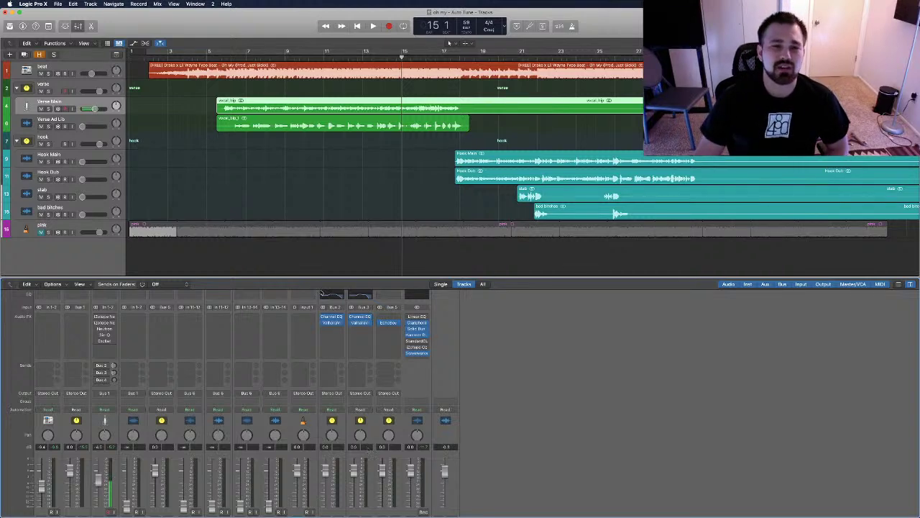
Move the playhead to bar 10 and select the beat channel strip in the mixer.
{"action": "left_click", "coordinate": [309, 56]}
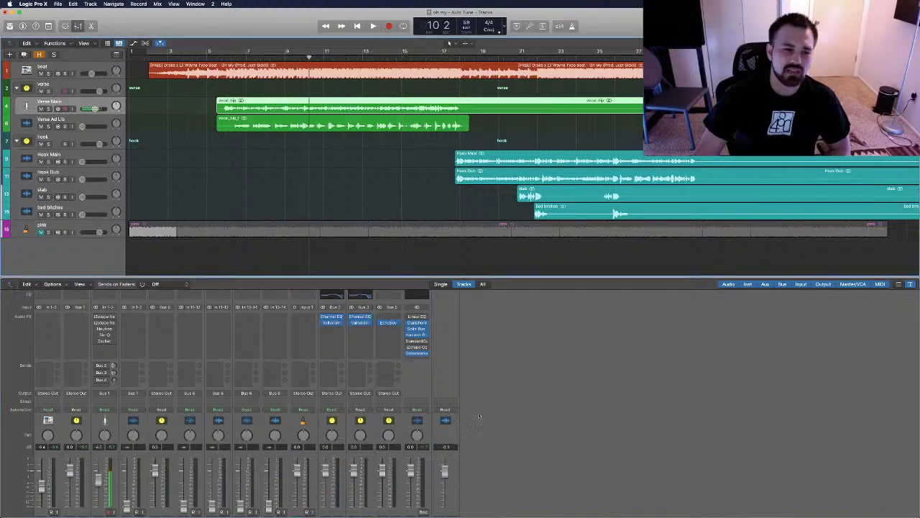
{"action": "scroll", "coordinate": [215, 424], "scroll_direction": "down", "scroll_amount": 3}
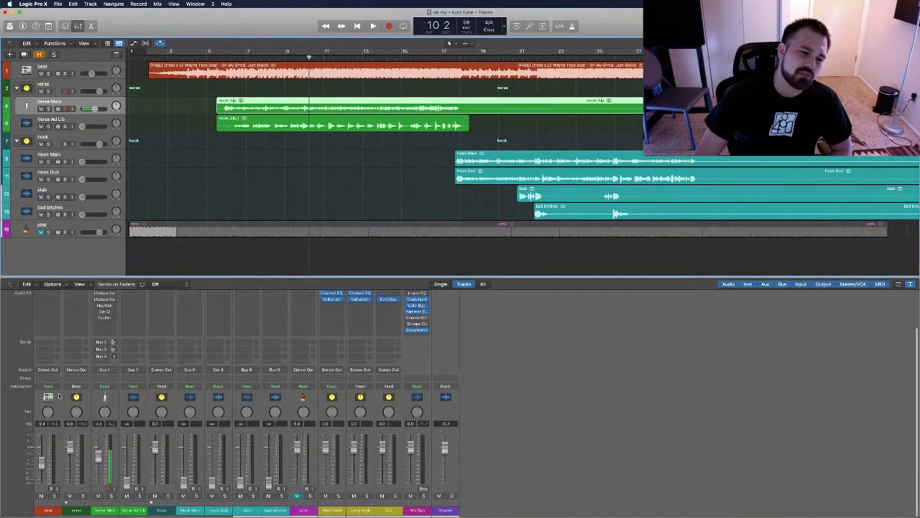
{"action": "left_click", "coordinate": [35, 406]}
{"action": "scroll", "coordinate": [22, 345], "scroll_direction": "up", "scroll_amount": 1}
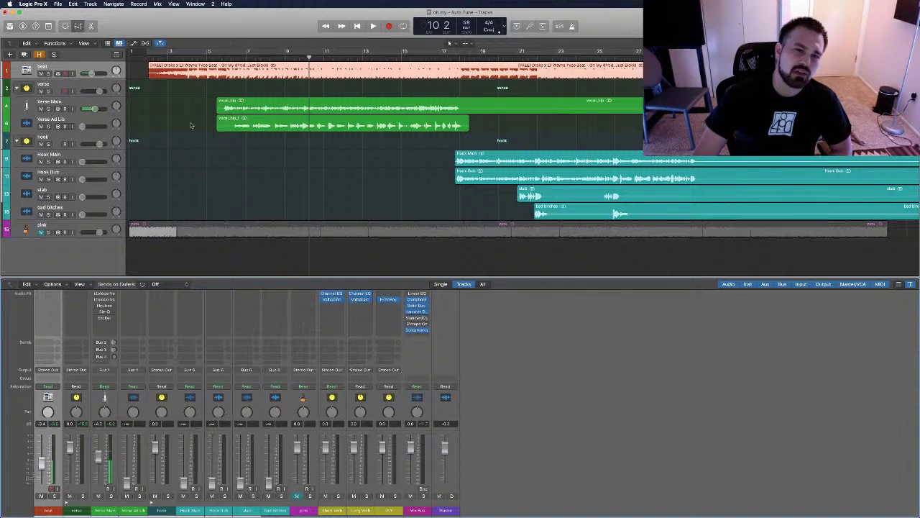
{"action": "scroll", "coordinate": [29, 320], "scroll_direction": "up", "scroll_amount": 3}
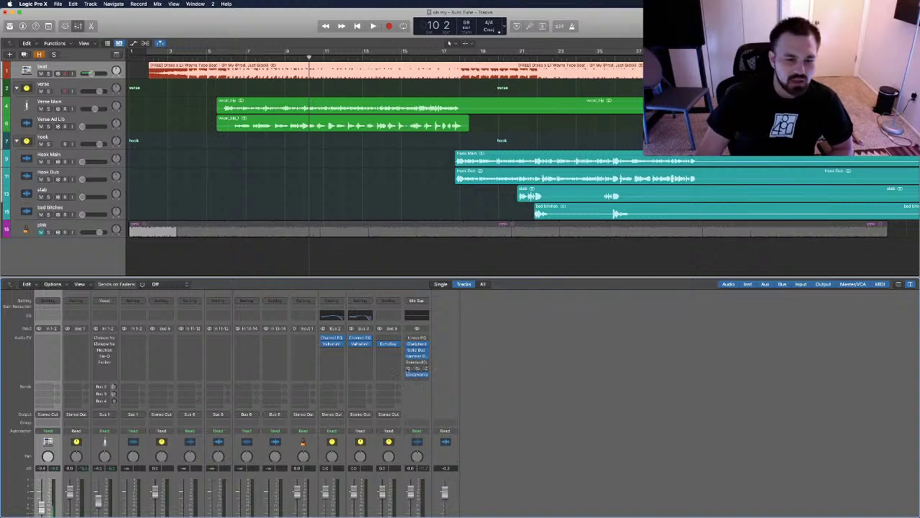
Select the Verse Main channel, set the playhead to bar 9, and enable and inspect the iZotope Nectar 2 Breath Control.
{"action": "left_click", "coordinate": [103, 293]}
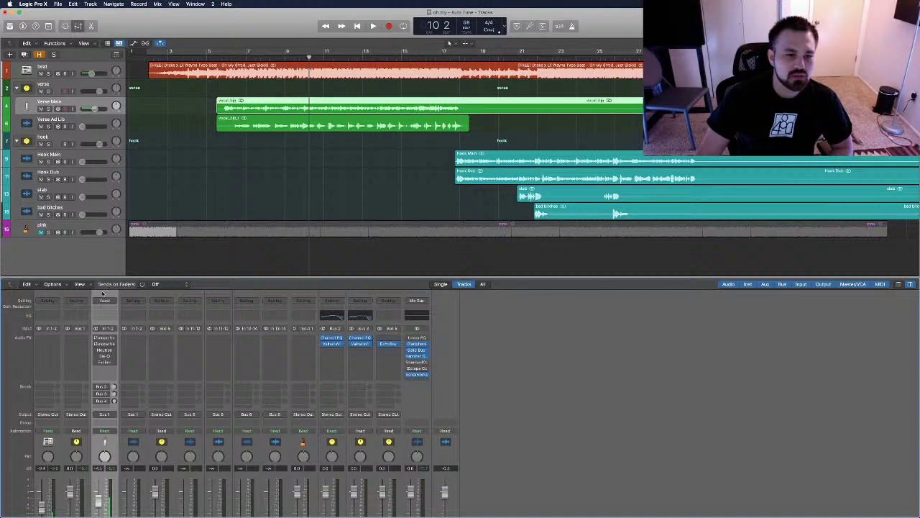
{"action": "left_click", "coordinate": [286, 55]}
{"action": "left_click", "coordinate": [104, 337]}
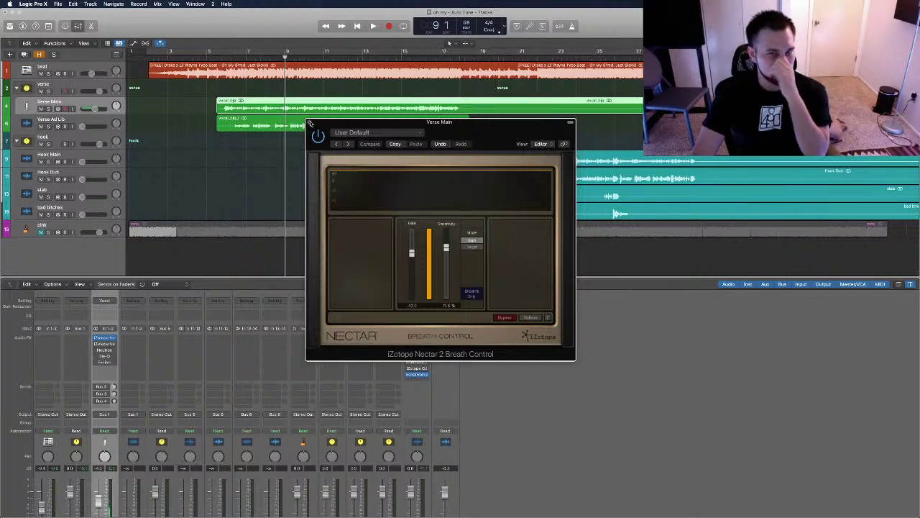
{"action": "left_click", "coordinate": [310, 124]}
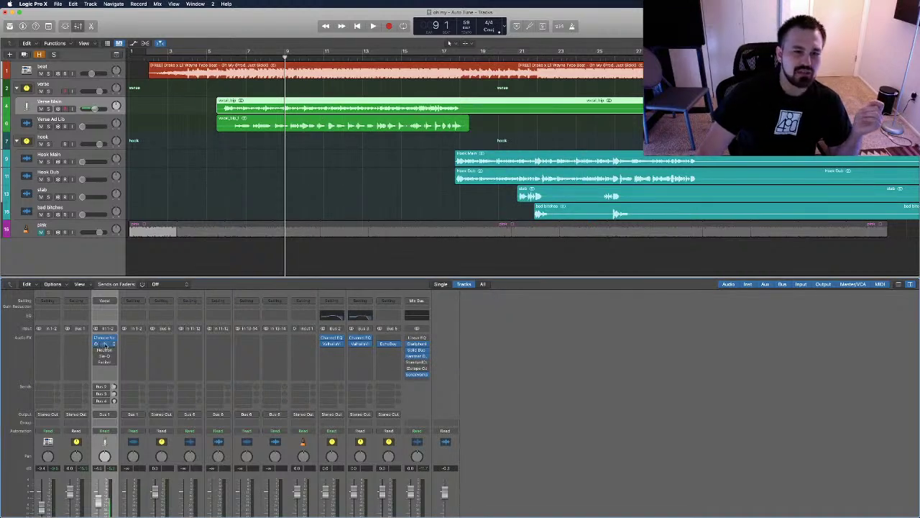
Enable and open iZotope Nectar 2 on Verse Main and review its Gate, De-Esser and Compressor modules.
{"action": "left_click", "coordinate": [105, 344]}
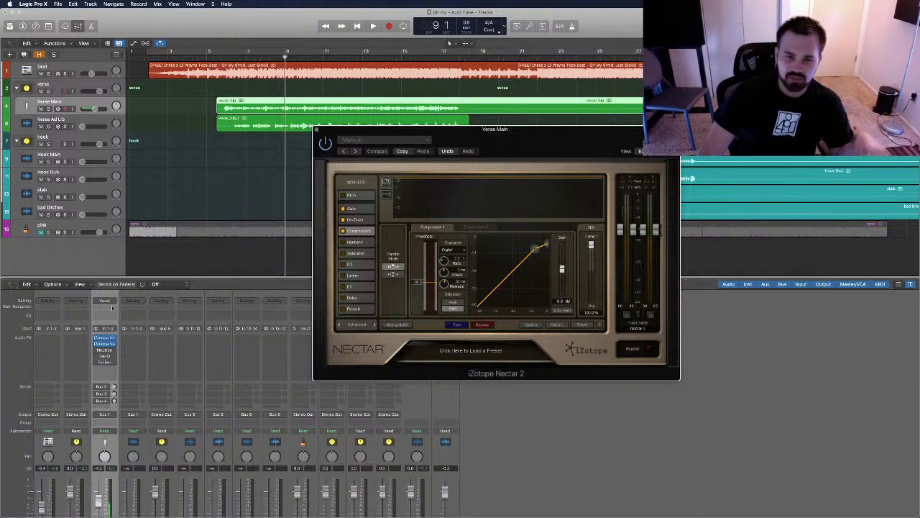
{"action": "left_click", "coordinate": [359, 209]}
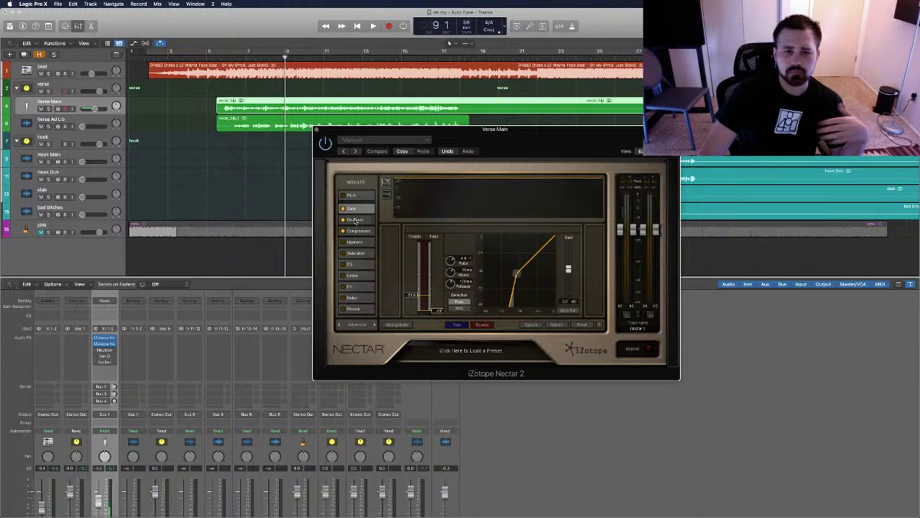
{"action": "left_click", "coordinate": [358, 230]}
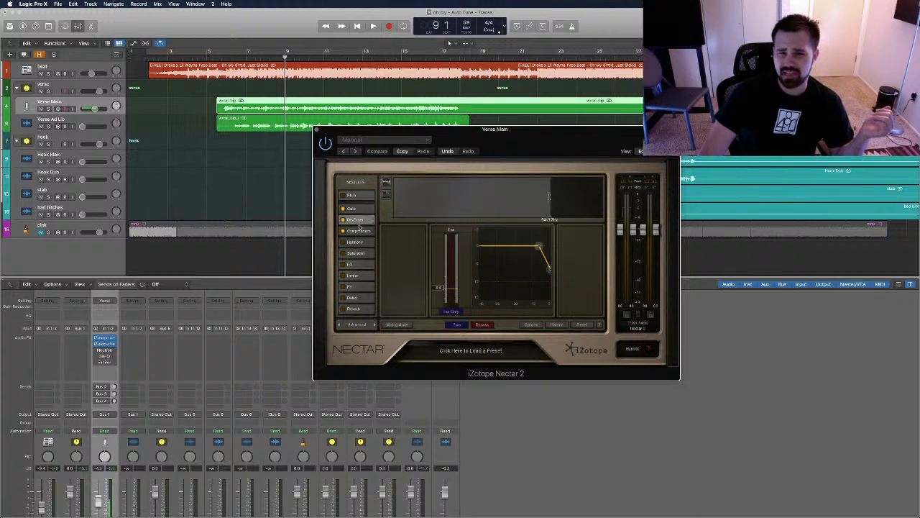
{"action": "left_click", "coordinate": [361, 208]}
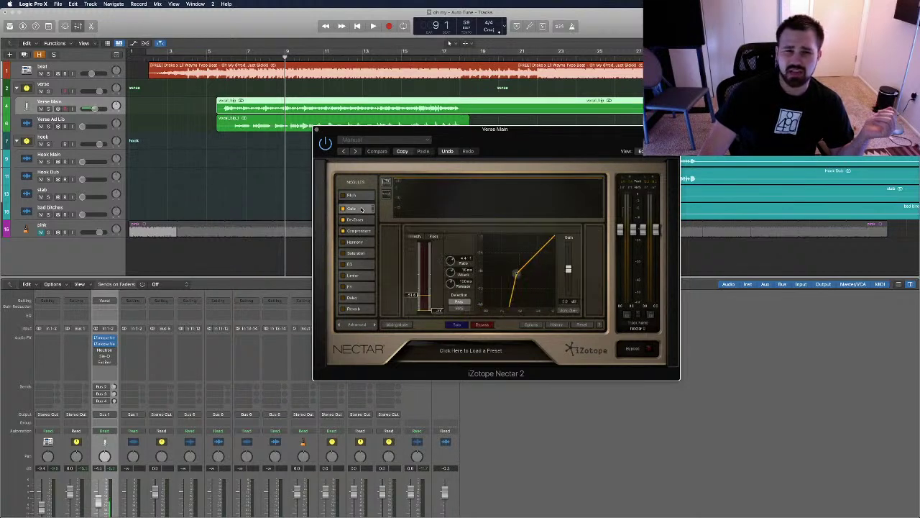
Go back through Nectar 2's De-Esser, Gate and Compressor module settings.
{"action": "left_click", "coordinate": [362, 218]}
{"action": "left_click", "coordinate": [361, 209]}
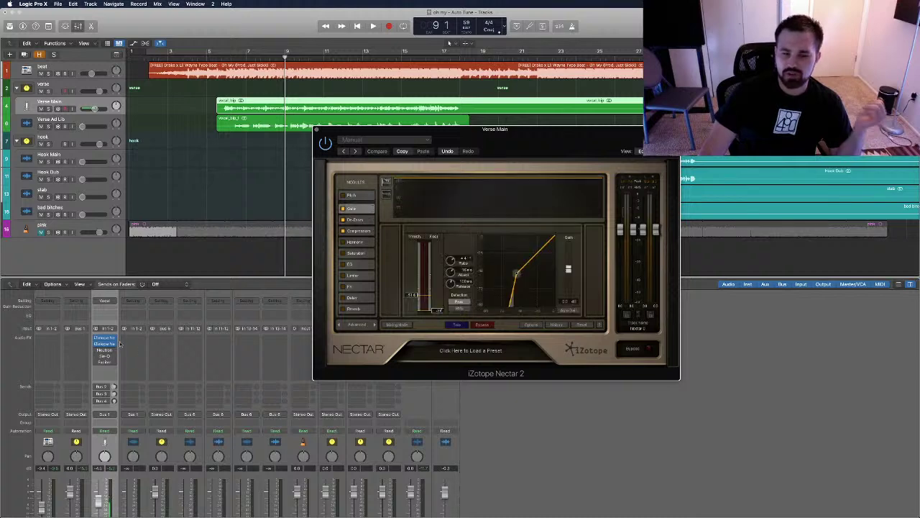
{"action": "left_click", "coordinate": [360, 230]}
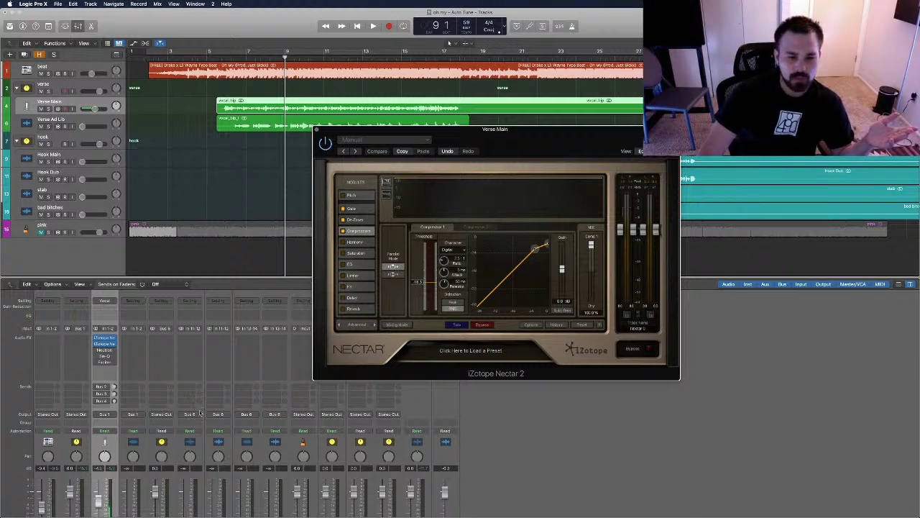
Look through the Dynamics plug-ins available for the empty insert slot on Verse Main without adding one.
{"action": "left_click", "coordinate": [106, 370]}
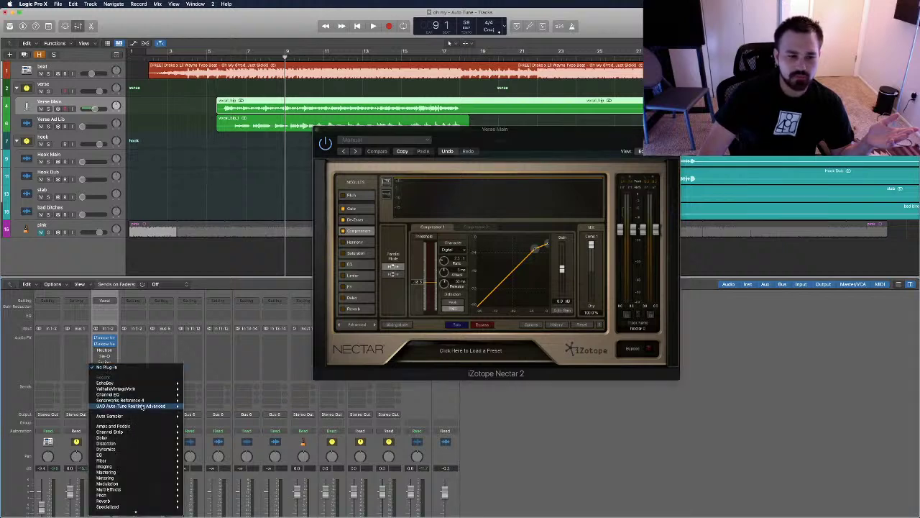
{"action": "mouse_move", "coordinate": [143, 448]}
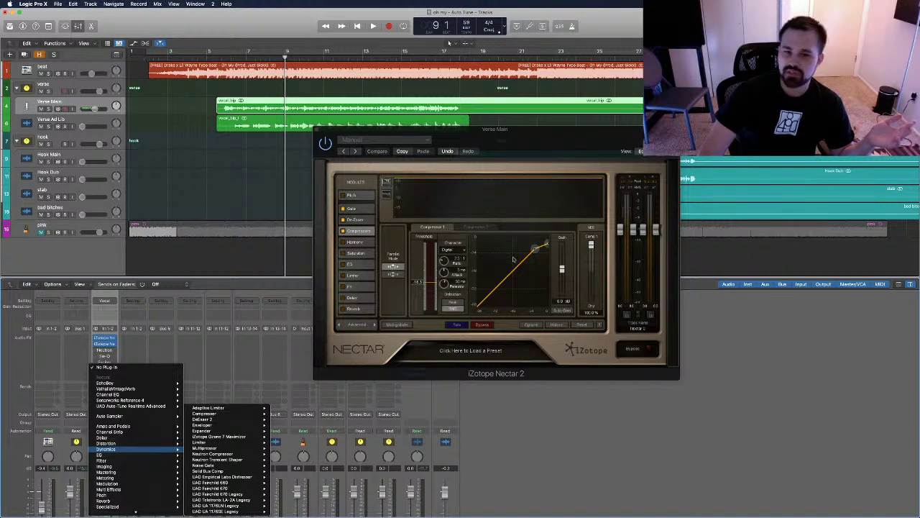
{"action": "left_click", "coordinate": [524, 228]}
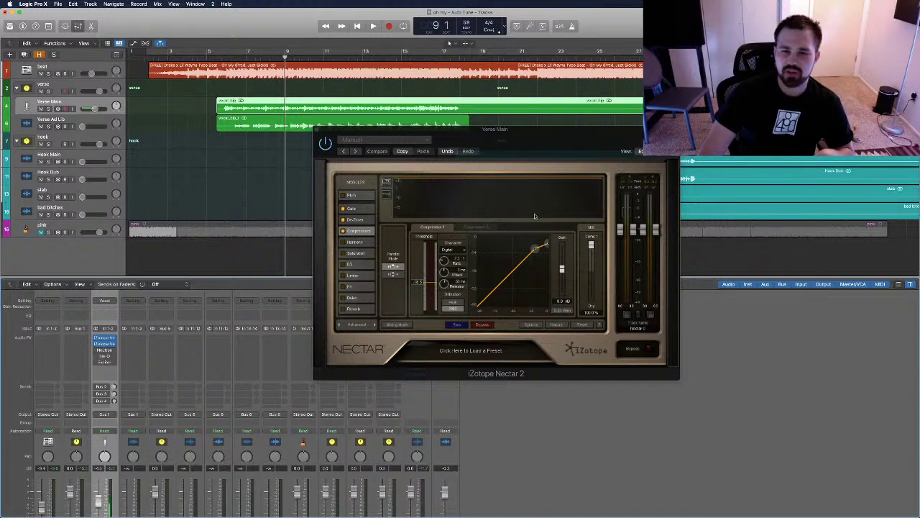
Play the verse from bar 9 through Nectar 2, then stop playback and close its window.
{"action": "key", "text": "space"}
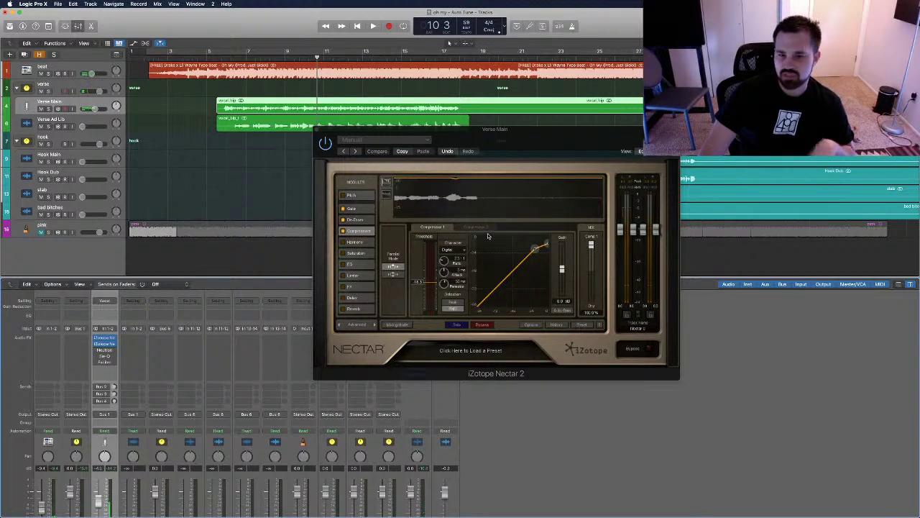
{"action": "left_click", "coordinate": [317, 132]}
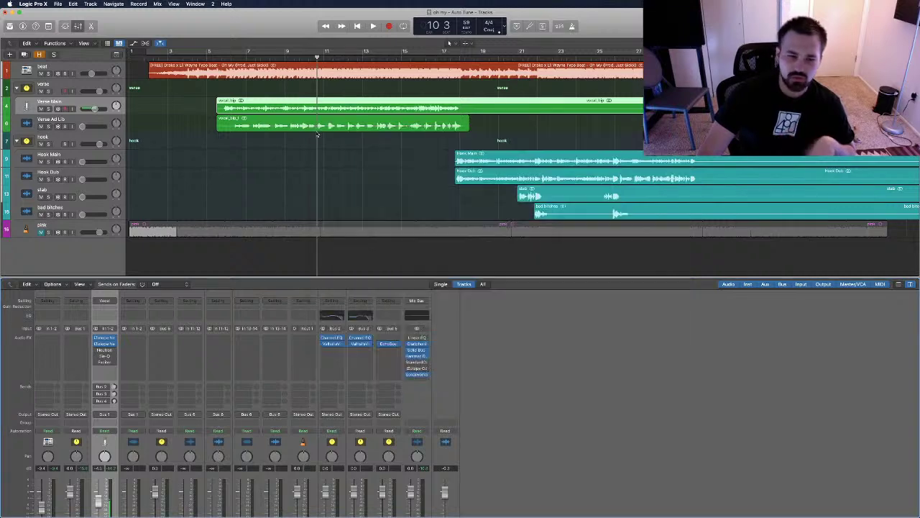
Enable and open Neutron on Verse Main, move its window clear of the channel's inserts, and review Equalizer bands 1, 5 and 7.
{"action": "left_click", "coordinate": [98, 350]}
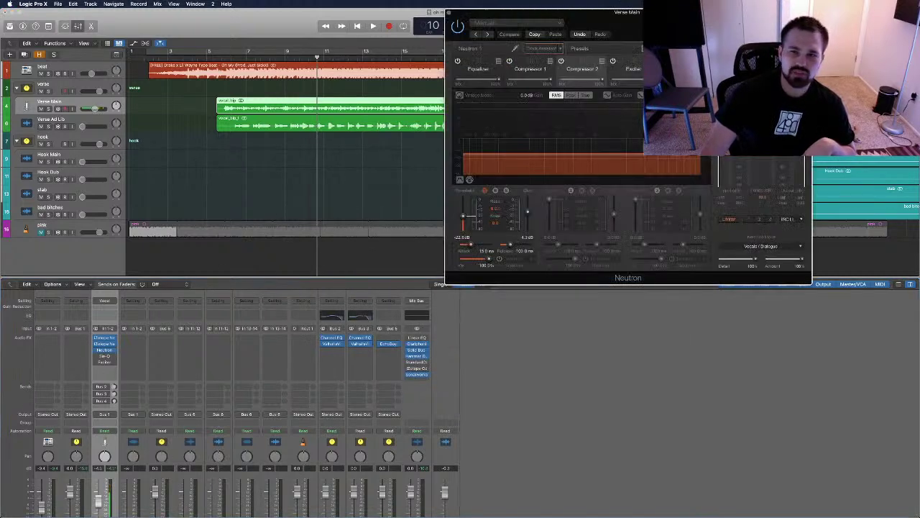
{"action": "left_click_drag", "start_coordinate": [658, 29], "coordinate": [565, 164]}
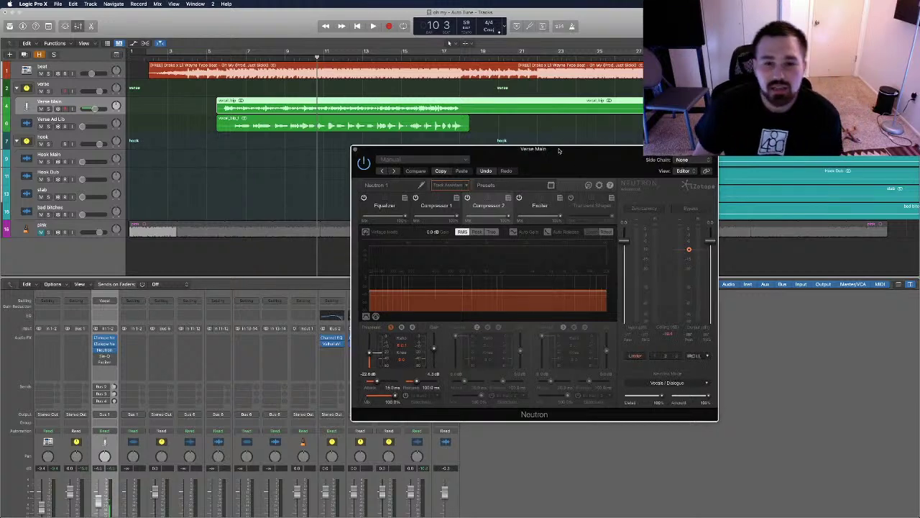
{"action": "left_click", "coordinate": [394, 212]}
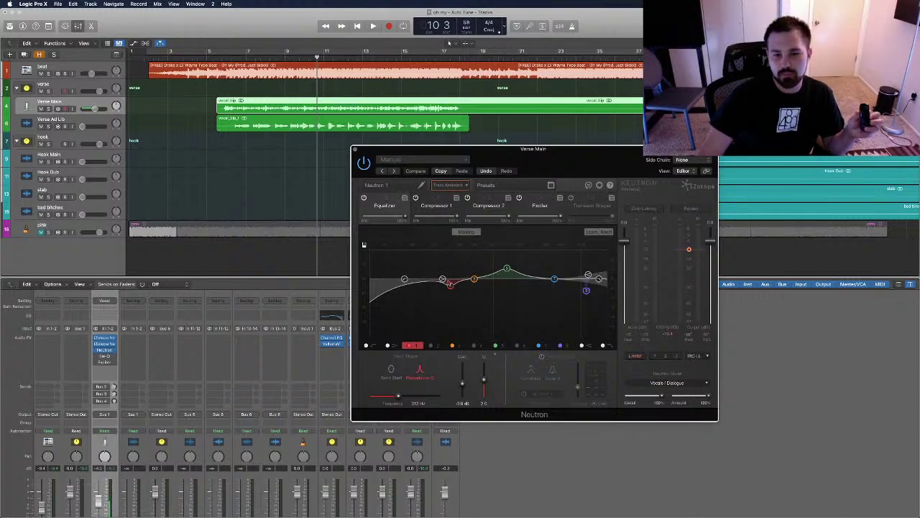
{"action": "left_click", "coordinate": [450, 286]}
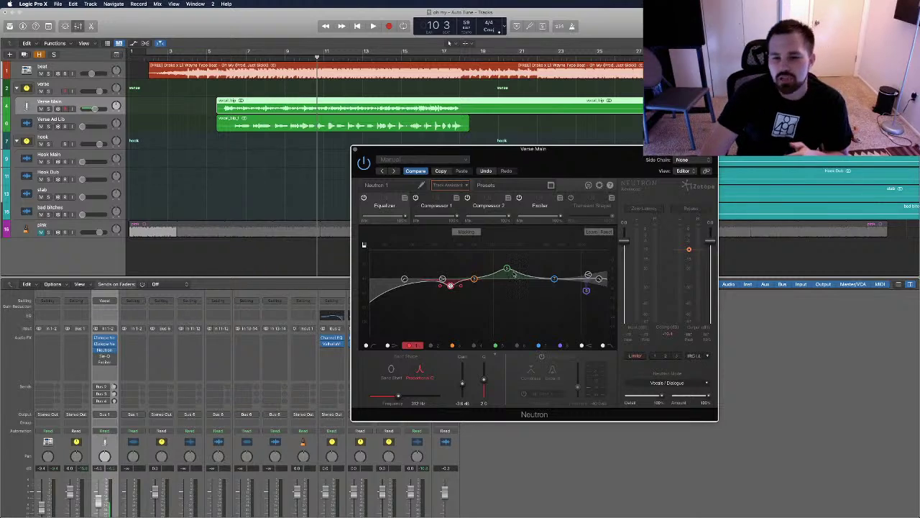
{"action": "left_click", "coordinate": [506, 269]}
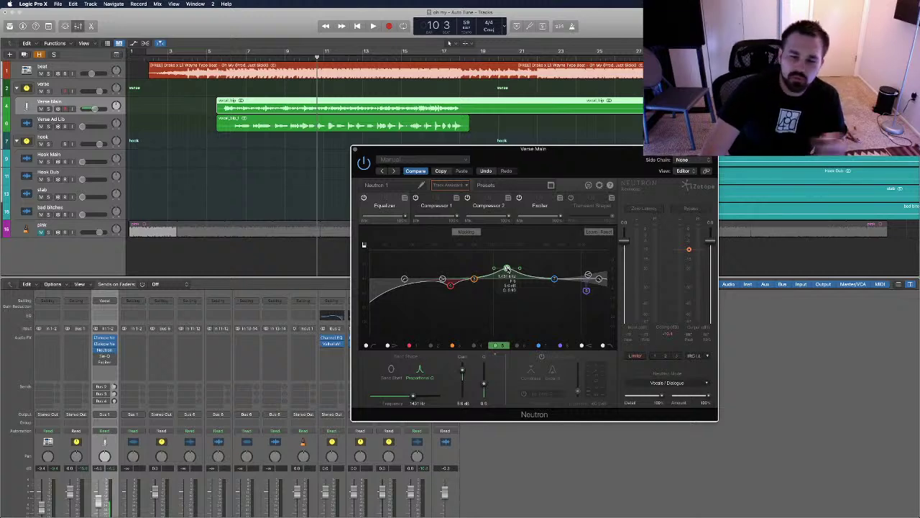
{"action": "left_click", "coordinate": [555, 279]}
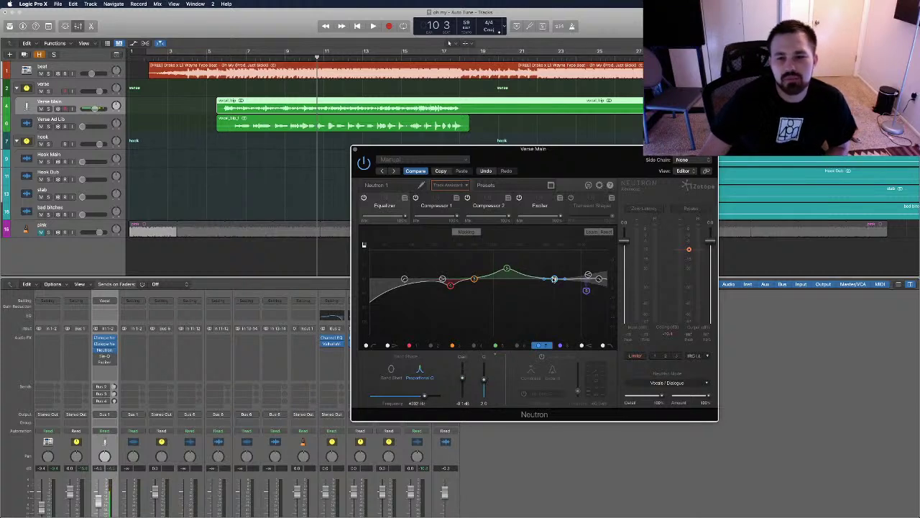
Bypass Neutron's Exciter, Compressor 2 and Compressor 1 modules, leaving only the Equalizer active.
{"action": "left_click", "coordinate": [518, 198]}
{"action": "left_click", "coordinate": [467, 197]}
{"action": "left_click", "coordinate": [416, 197]}
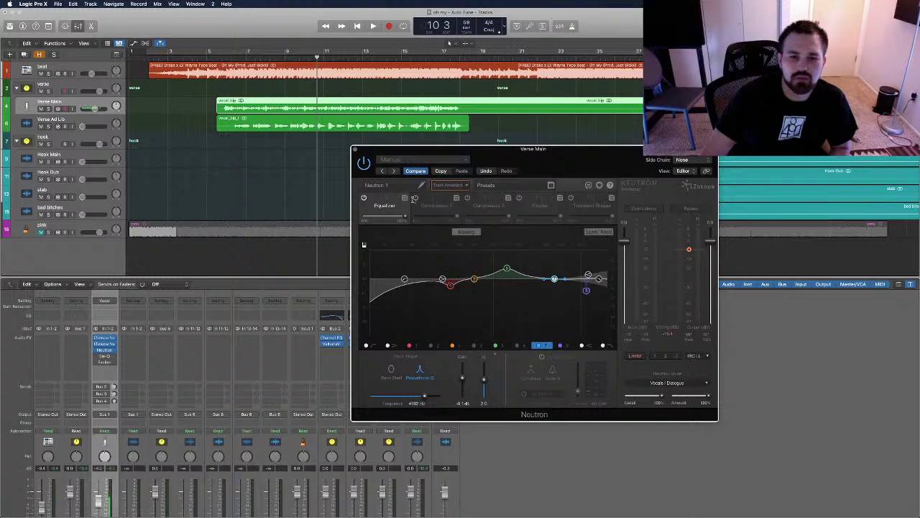
Play the verse from bar 9 while switching Neutron's Equalizer off and on to compare its effect.
{"action": "key", "text": "space"}
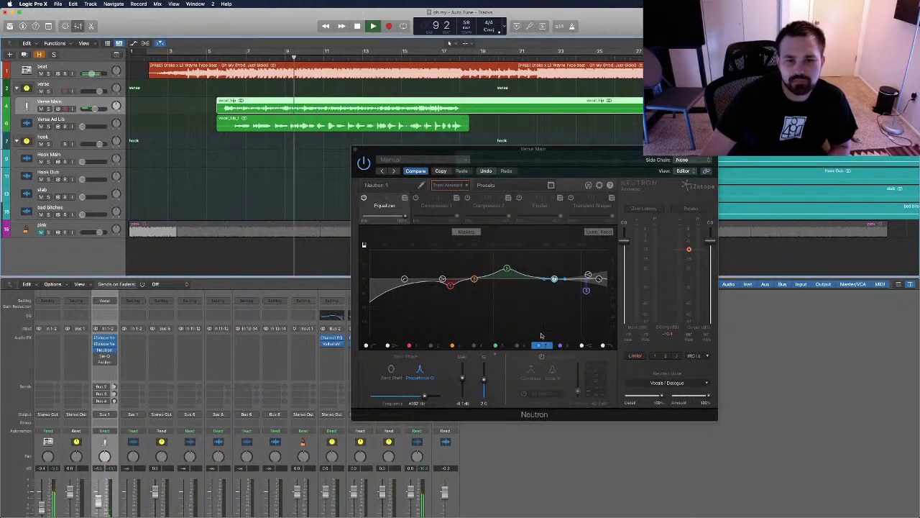
{"action": "left_click", "coordinate": [365, 197]}
{"action": "left_click", "coordinate": [364, 198]}
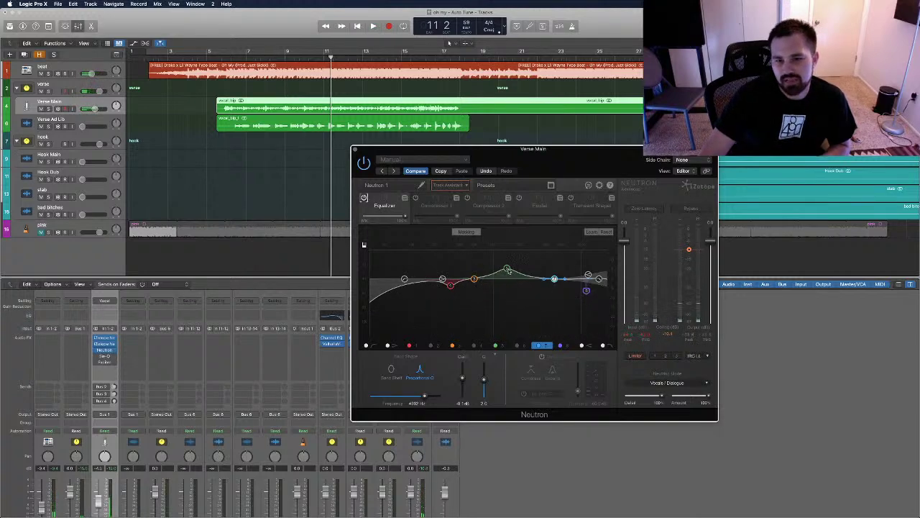
Set the Q of Equalizer band 5 to 1.0, keeping the Equalizer module enabled.
{"action": "left_click", "coordinate": [507, 270]}
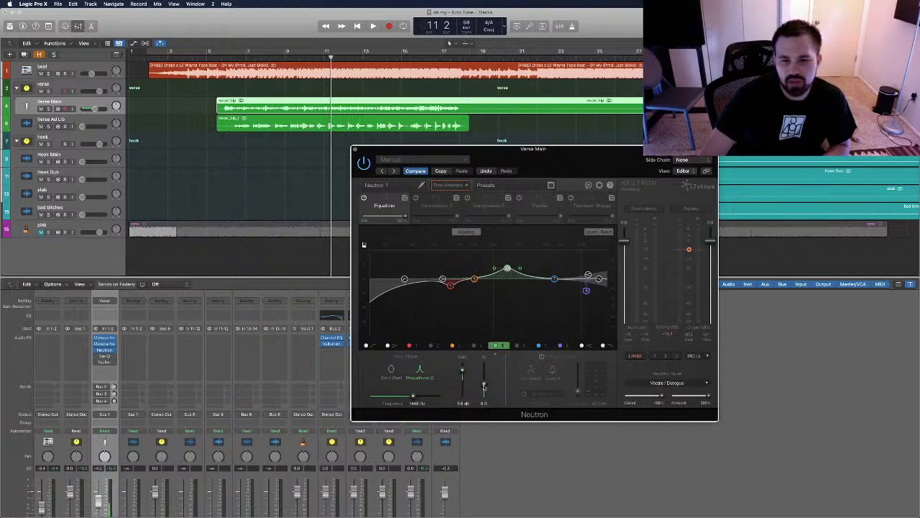
{"action": "left_click_drag", "start_coordinate": [484, 386], "coordinate": [485, 389]}
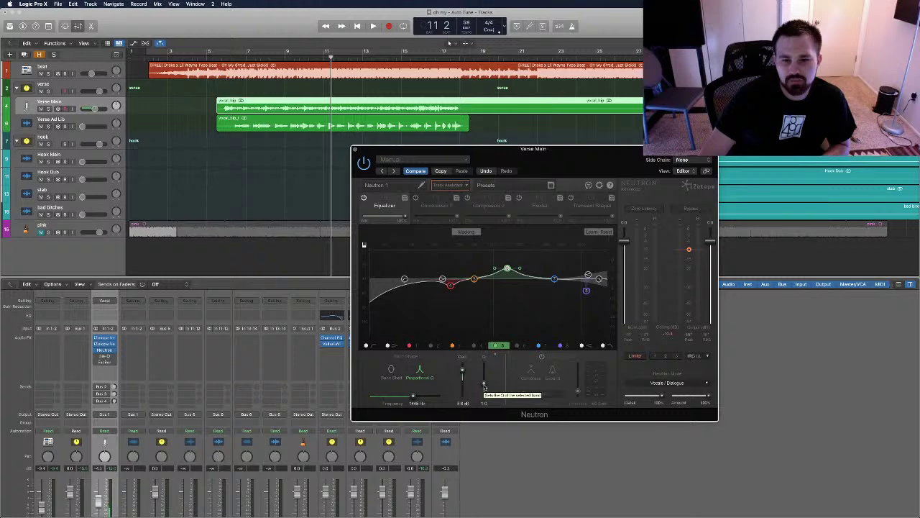
{"action": "left_click", "coordinate": [363, 196]}
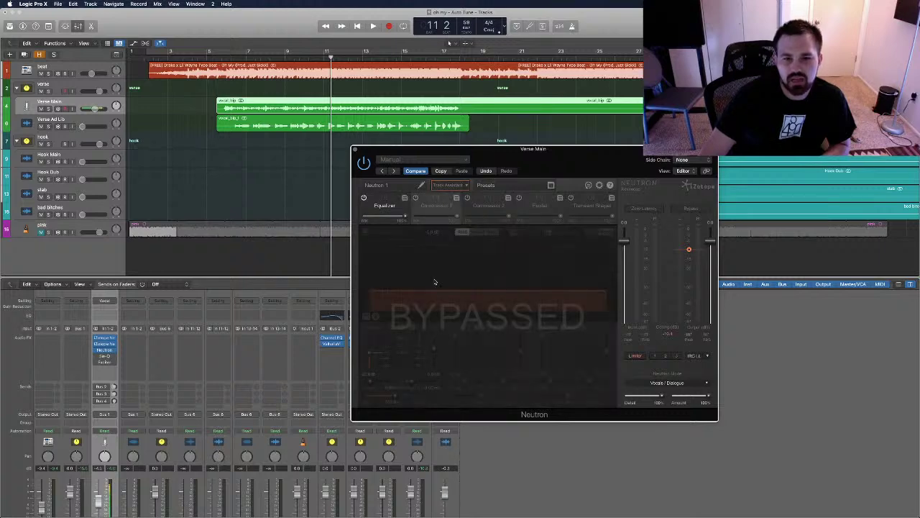
{"action": "left_click", "coordinate": [364, 196]}
During playback, shape Equalizer band 7 into a broad boost of about 2.8 dB near 3.5 kHz with a Q of about 0.3.
{"action": "mouse_move", "coordinate": [554, 282]}
{"action": "left_mouse_down"}
{"action": "mouse_move", "coordinate": [541, 279]}
{"action": "mouse_move", "coordinate": [565, 281]}
{"action": "left_mouse_up"}
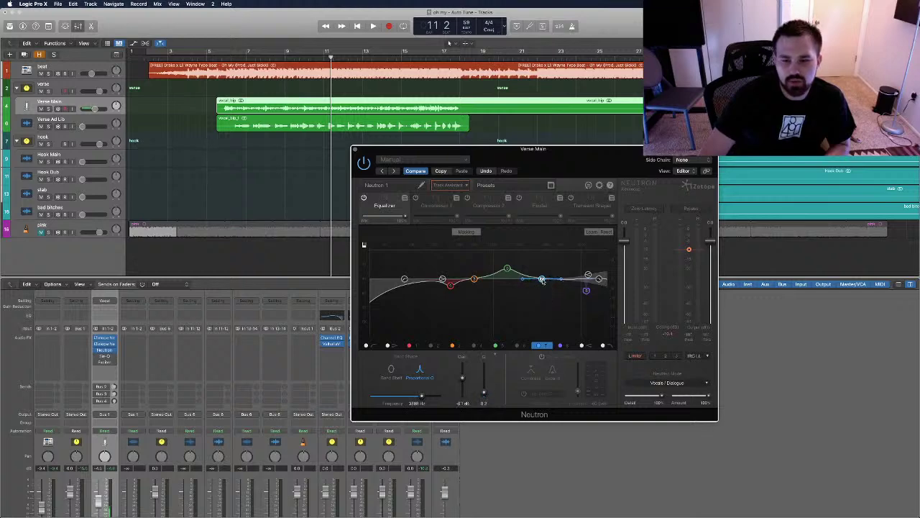
{"action": "key", "text": "space"}
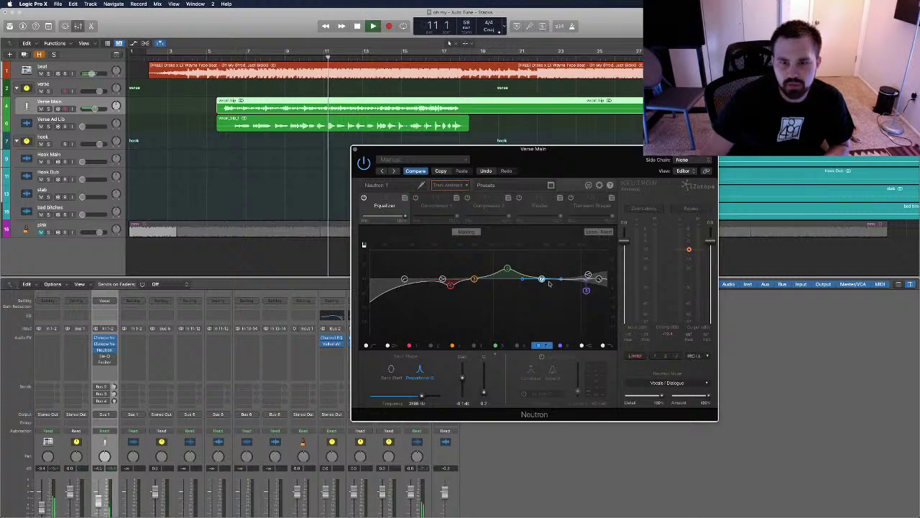
{"action": "left_click_drag", "start_coordinate": [543, 279], "coordinate": [540, 273]}
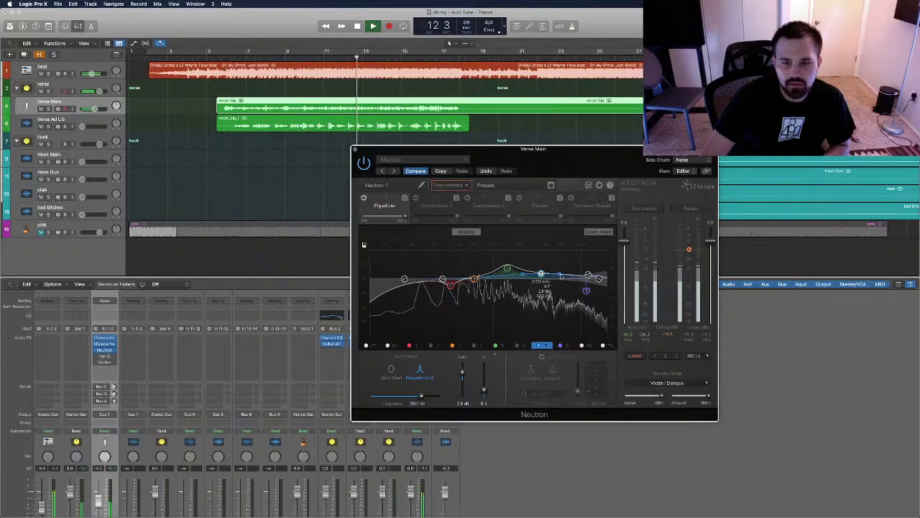
{"action": "scroll", "coordinate": [561, 276], "scroll_direction": "up", "scroll_amount": 1}
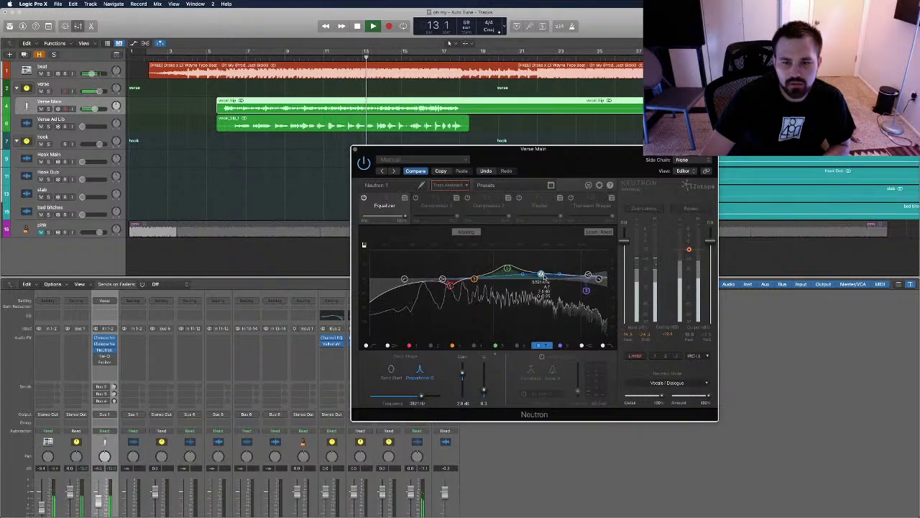
{"action": "left_click_drag", "start_coordinate": [541, 274], "coordinate": [544, 278]}
Open and enable Neutron's Compressor 1, listen to the verse through it, and stop playback.
{"action": "left_click", "coordinate": [435, 205]}
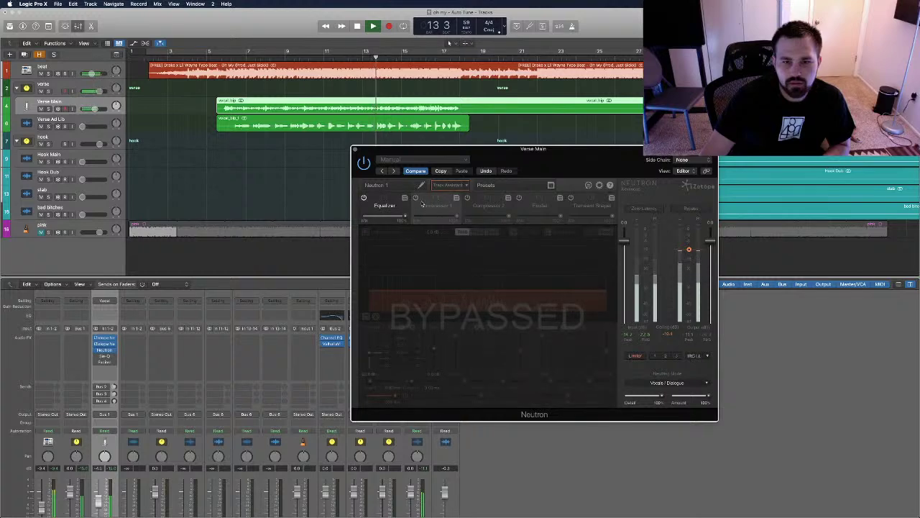
{"action": "left_click", "coordinate": [415, 198]}
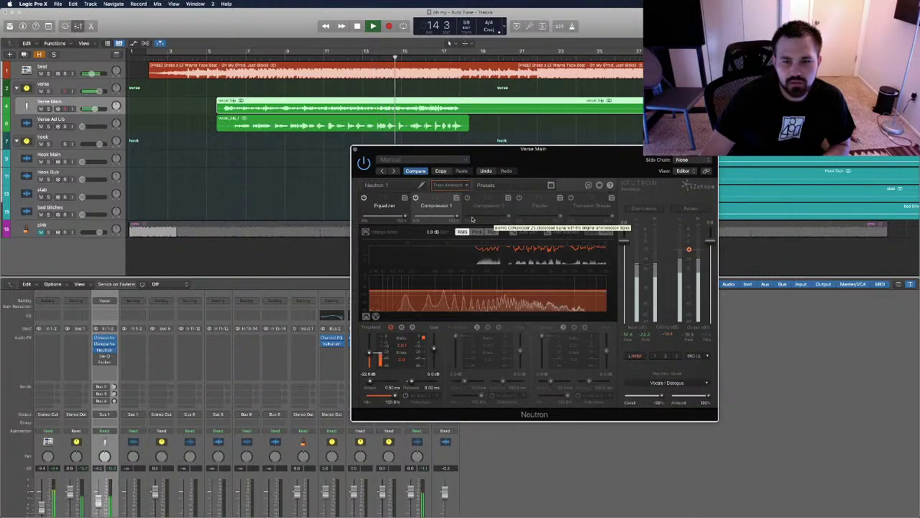
{"action": "key", "text": "space"}
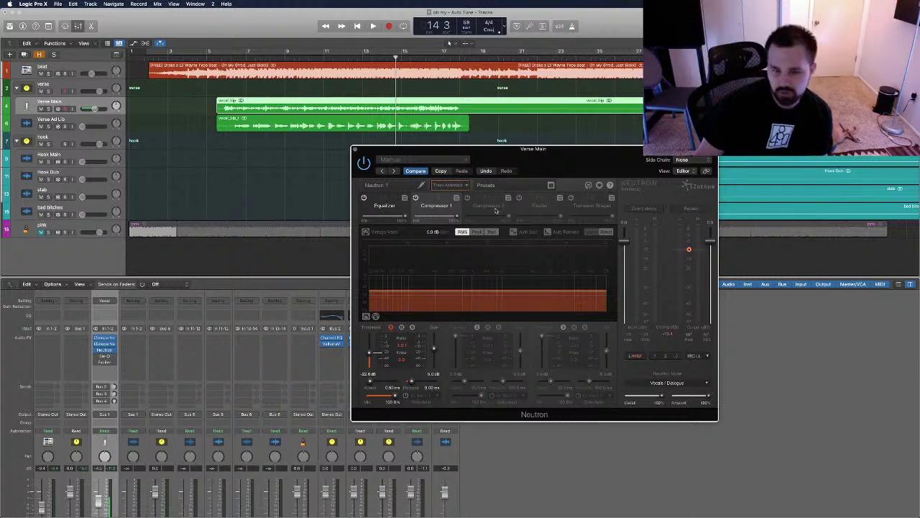
Check Compressor 1's settings, then enable Compressor 2 and show its settings.
{"action": "left_click", "coordinate": [445, 207]}
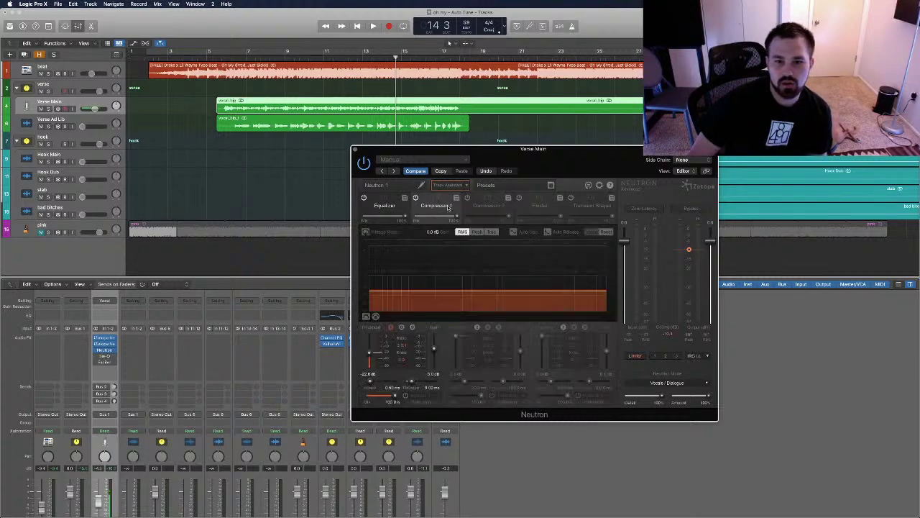
{"action": "left_click", "coordinate": [468, 199]}
{"action": "left_click", "coordinate": [477, 210]}
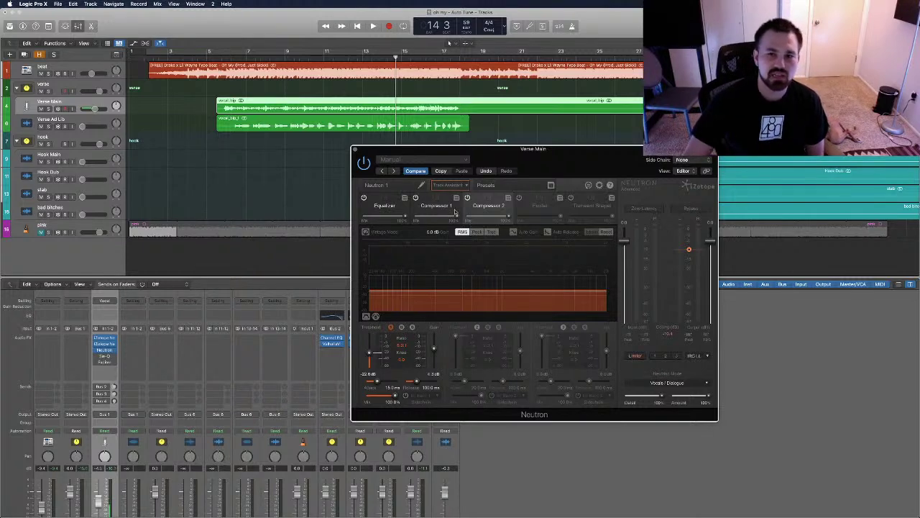
Bypass Compressor 2 and Compressor 1, and play the verse from bar 9 without compression before stopping.
{"action": "left_click", "coordinate": [467, 197]}
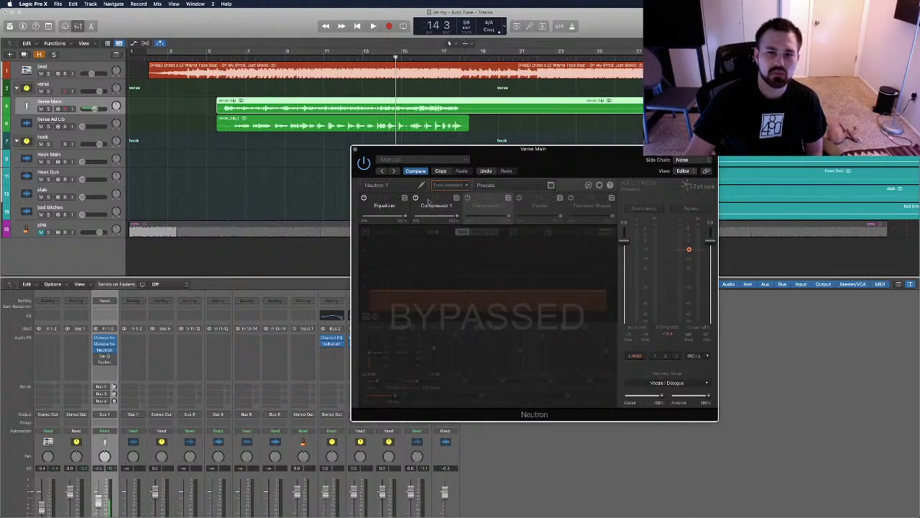
{"action": "left_click", "coordinate": [415, 197]}
{"action": "left_click", "coordinate": [286, 58]}
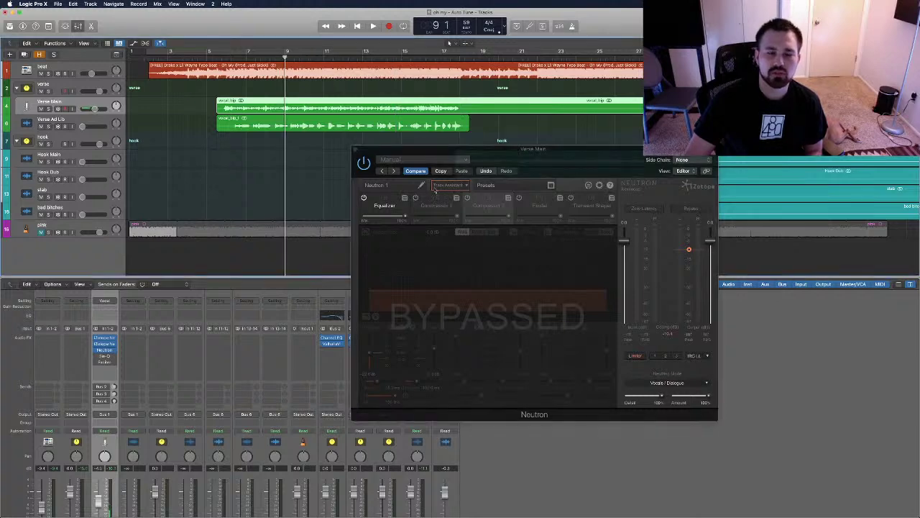
{"action": "key", "text": "space"}
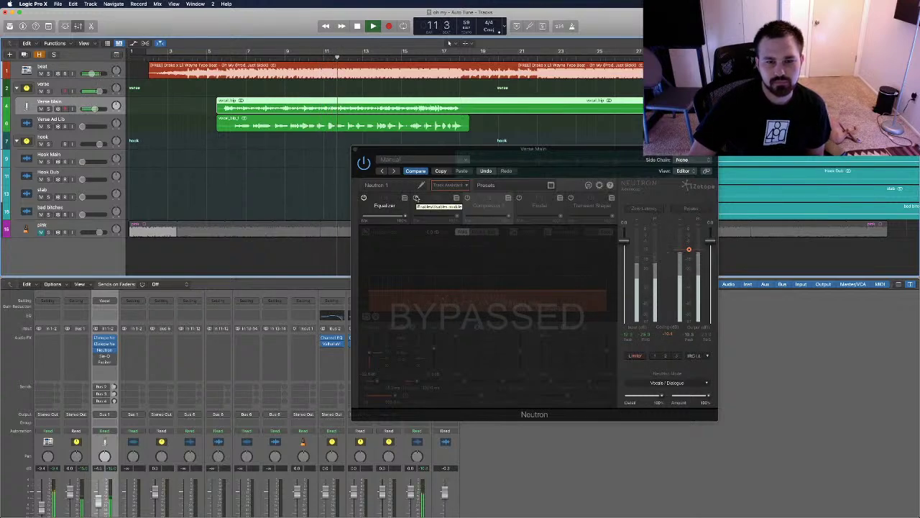
{"action": "key", "text": "space"}
Enable Compressor 1 and Compressor 2 again, play the verse from about bar 9 with both active, and stop.
{"action": "left_click", "coordinate": [416, 197]}
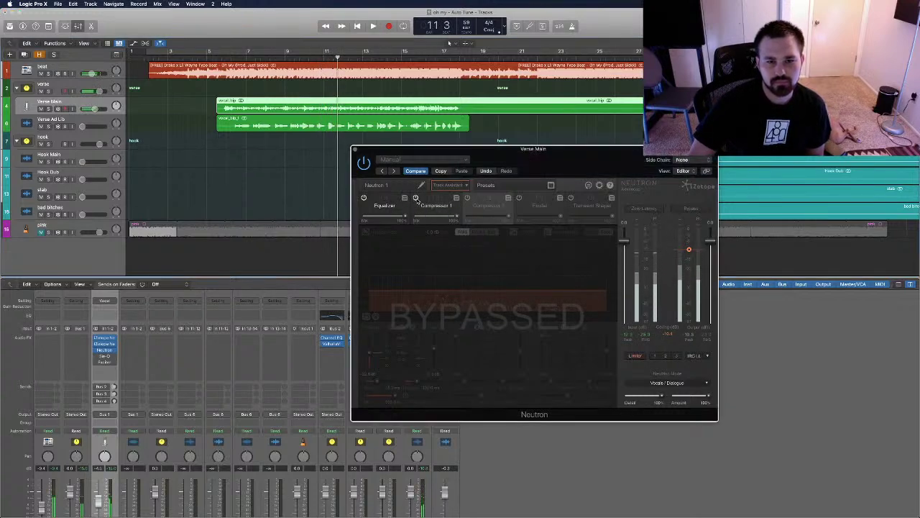
{"action": "left_click", "coordinate": [467, 198]}
{"action": "left_click", "coordinate": [305, 61]}
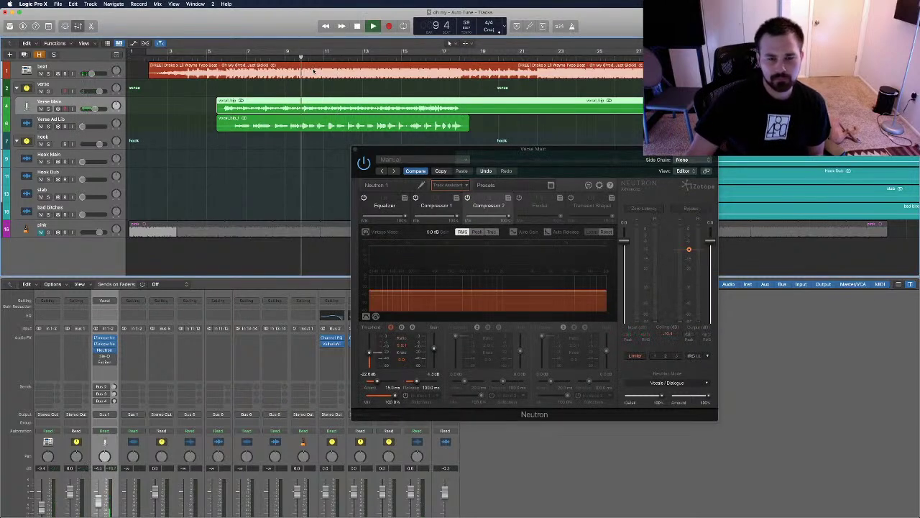
{"action": "key", "text": "space"}
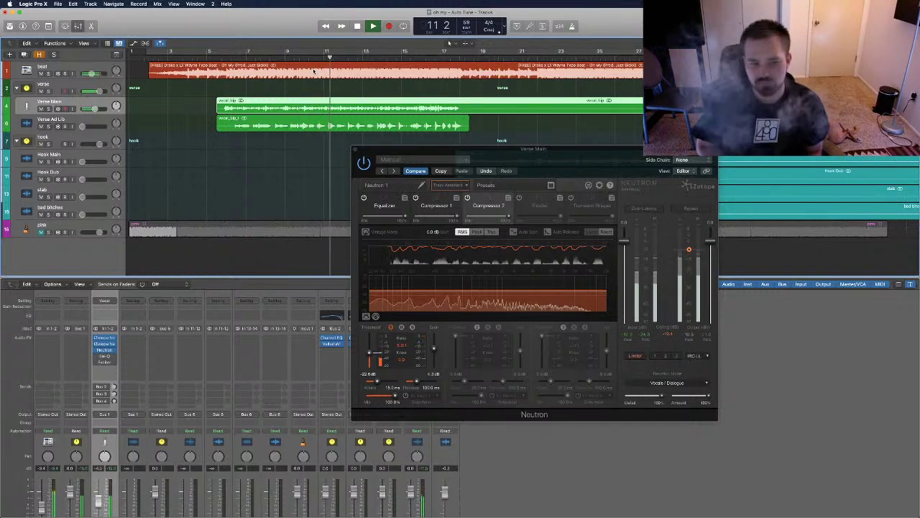
{"action": "key", "text": "space"}
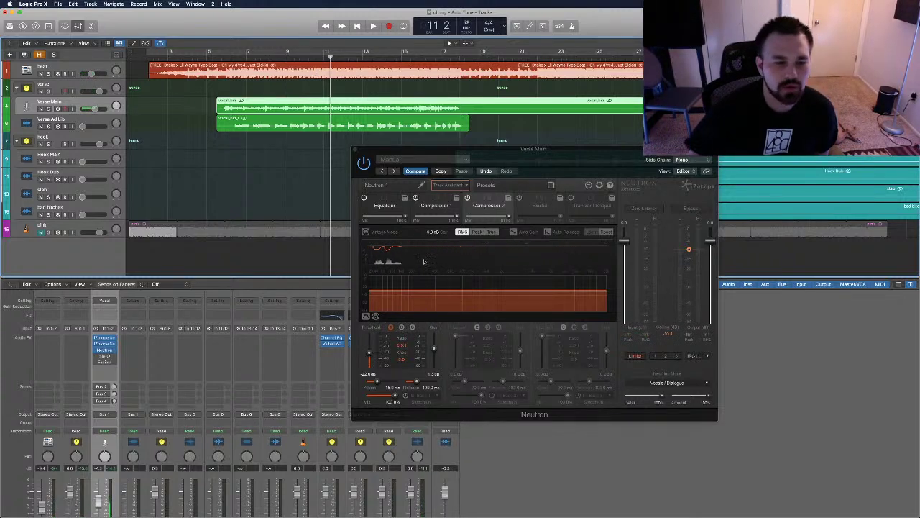
Show and enable Neutron's Exciter module on the Verse Main vocal, and close the Neutron window.
{"action": "scroll", "coordinate": [94, 443], "scroll_direction": "down", "scroll_amount": 2}
{"action": "scroll", "coordinate": [94, 444], "scroll_direction": "down", "scroll_amount": 1}
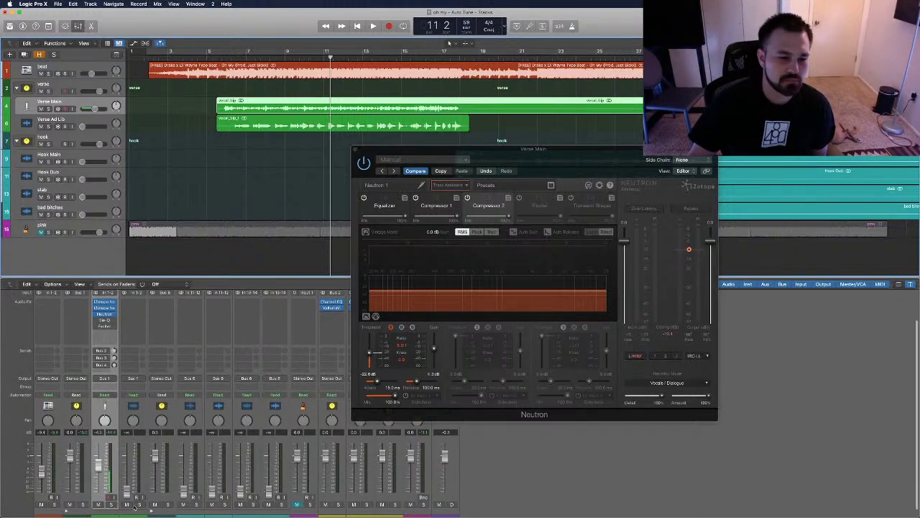
{"action": "left_click", "coordinate": [554, 202]}
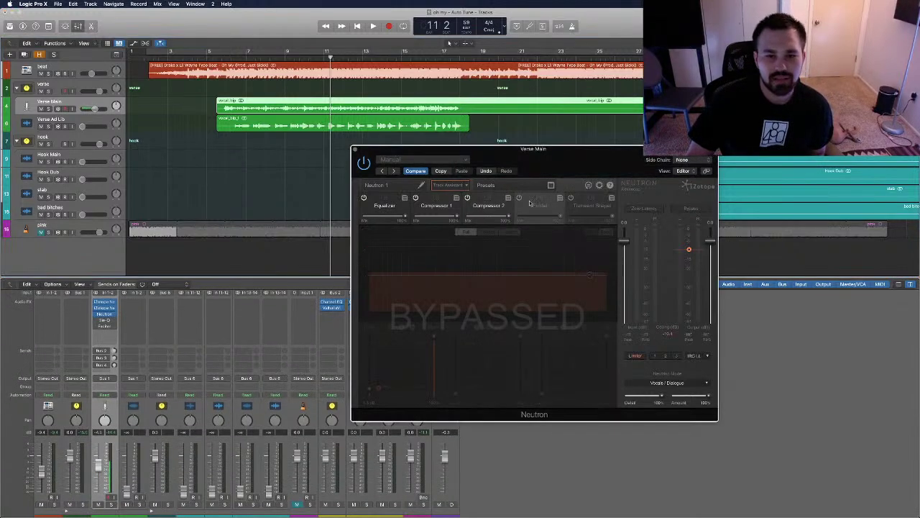
{"action": "left_click", "coordinate": [519, 197]}
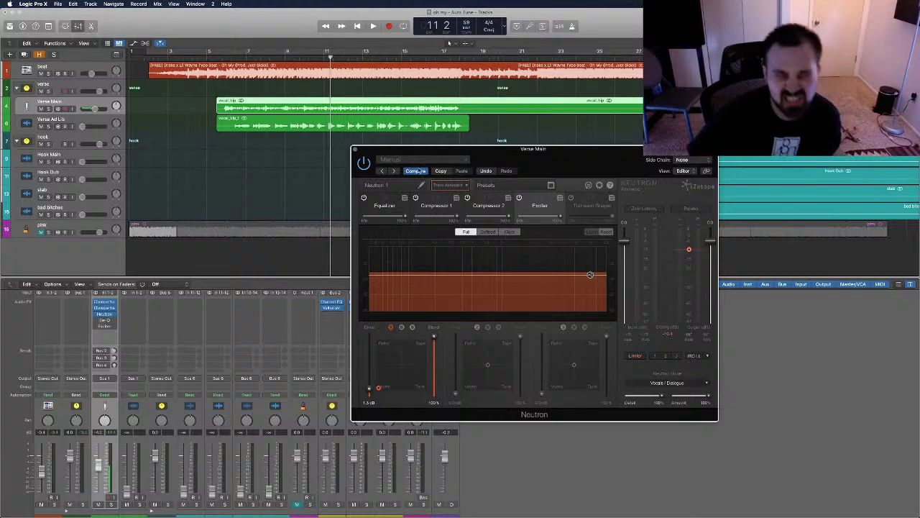
{"action": "left_click", "coordinate": [356, 149]}
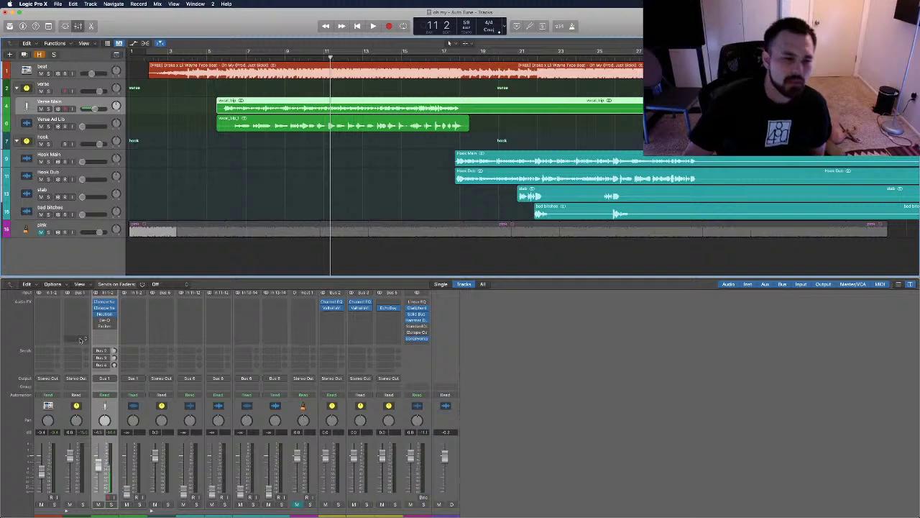
Open and enable the Sie-Q plug-in on the Verse Main channel and place its window clear of the vocal regions.
{"action": "left_click", "coordinate": [105, 320]}
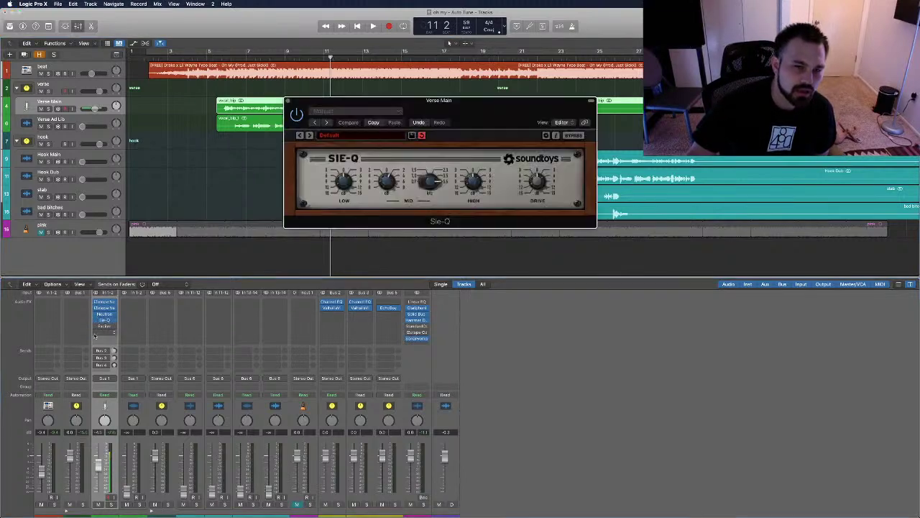
{"action": "left_click_drag", "start_coordinate": [482, 103], "coordinate": [655, 233]}
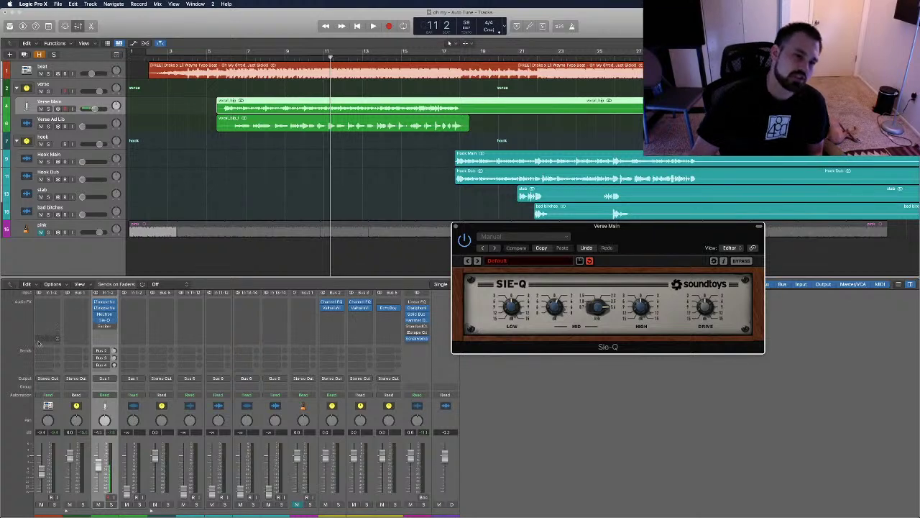
Browse the Audio Units manufacturers for Verse Main's next insert slot and leave without choosing a plug-in.
{"action": "left_click", "coordinate": [102, 331]}
{"action": "mouse_move", "coordinate": [125, 487]}
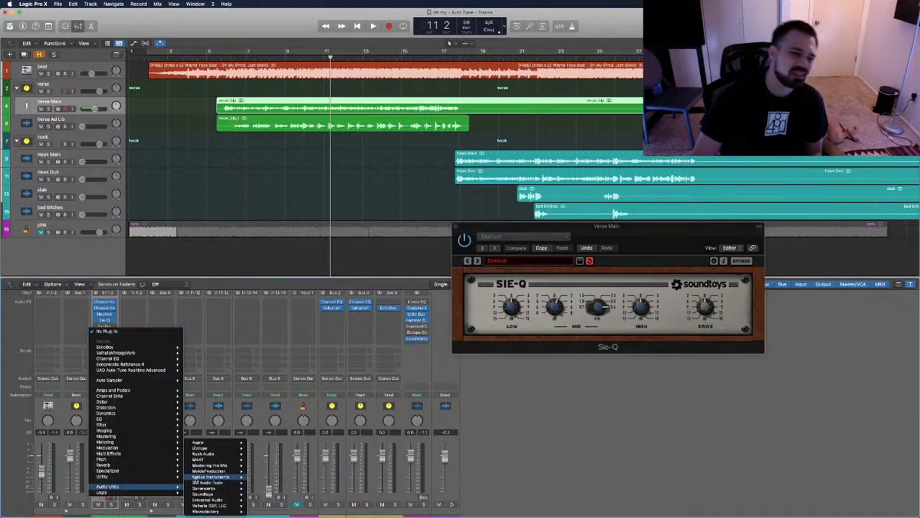
{"action": "mouse_move", "coordinate": [216, 477]}
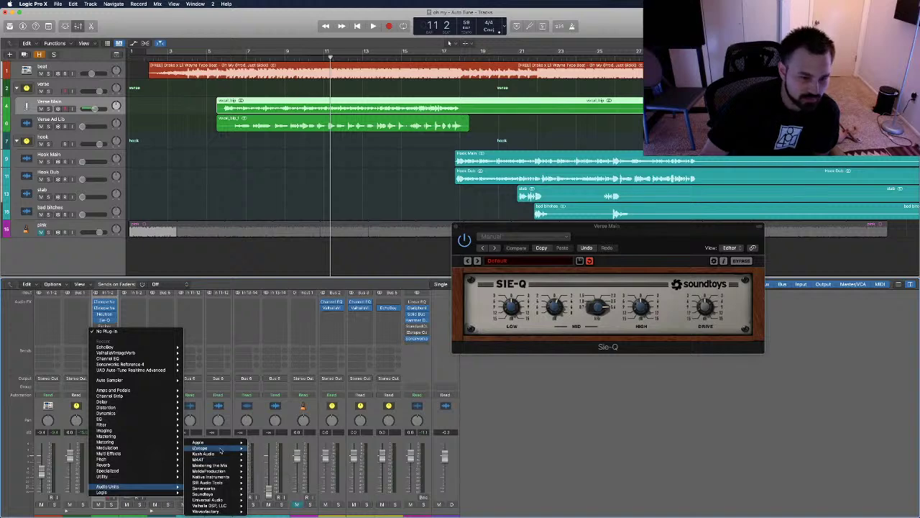
{"action": "mouse_move", "coordinate": [219, 450]}
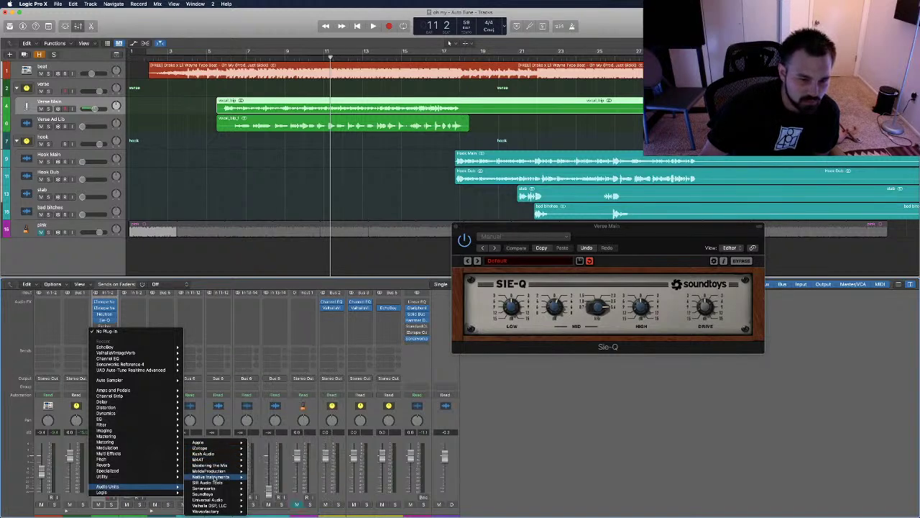
{"action": "mouse_move", "coordinate": [215, 483]}
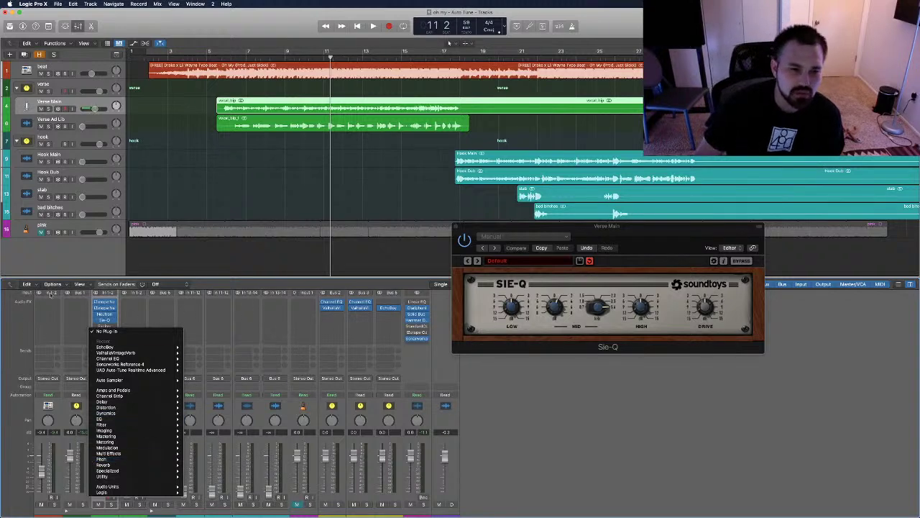
{"action": "left_click", "coordinate": [660, 244]}
Reposition the Sie-Q window and slightly adjust its mid frequency.
{"action": "left_click_drag", "start_coordinate": [659, 245], "coordinate": [614, 264]}
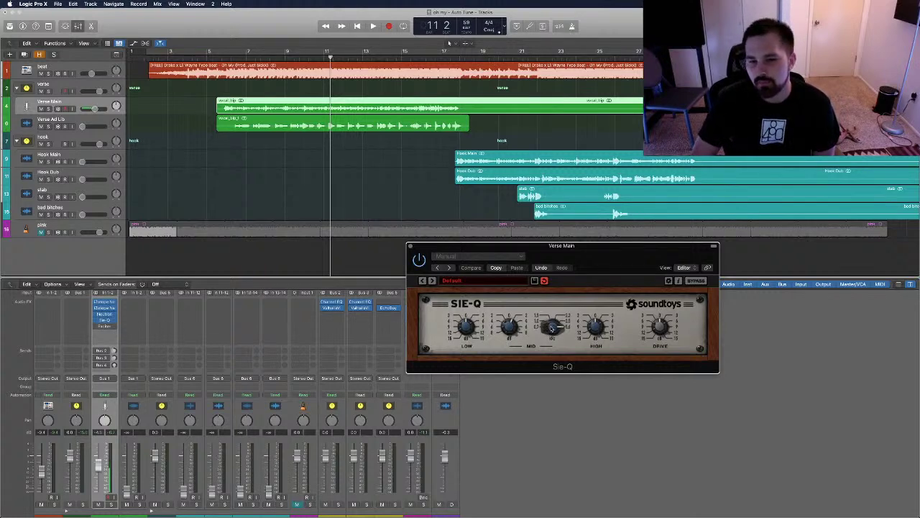
{"action": "left_click_drag", "start_coordinate": [552, 327], "coordinate": [553, 322]}
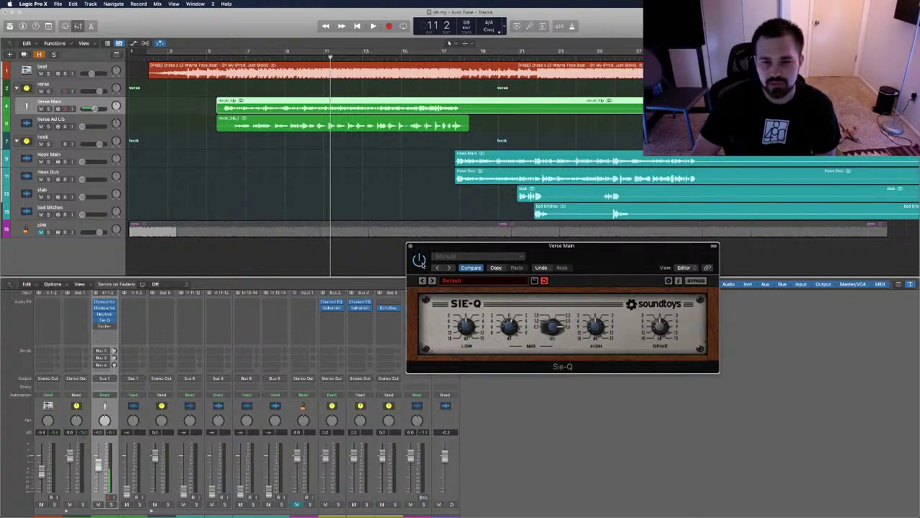
Bypass Sie-Q, play the verse from about bar 10 without it, and stop playback.
{"action": "left_click", "coordinate": [314, 59]}
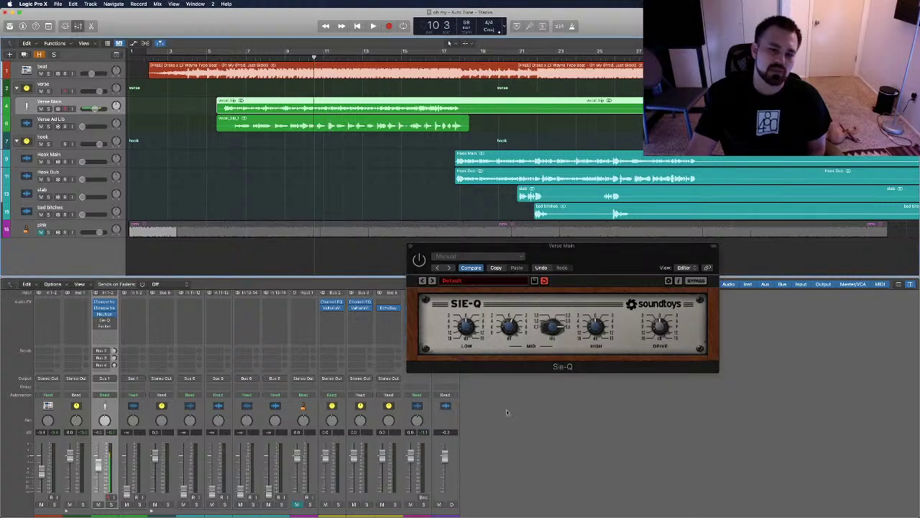
{"action": "key", "text": "space"}
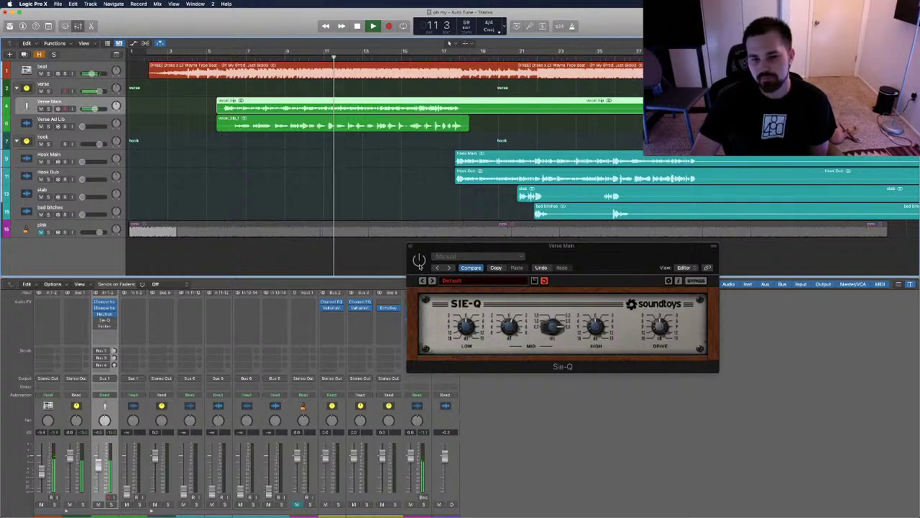
{"action": "key", "text": "space"}
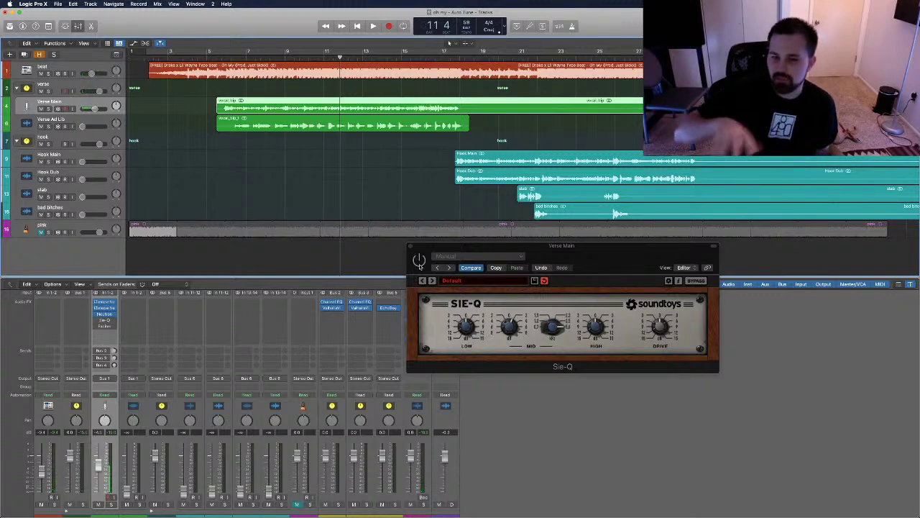
Enable Sie-Q again, continue playing the verse from bar 11 through it, stop, and close its window.
{"action": "left_click", "coordinate": [419, 266]}
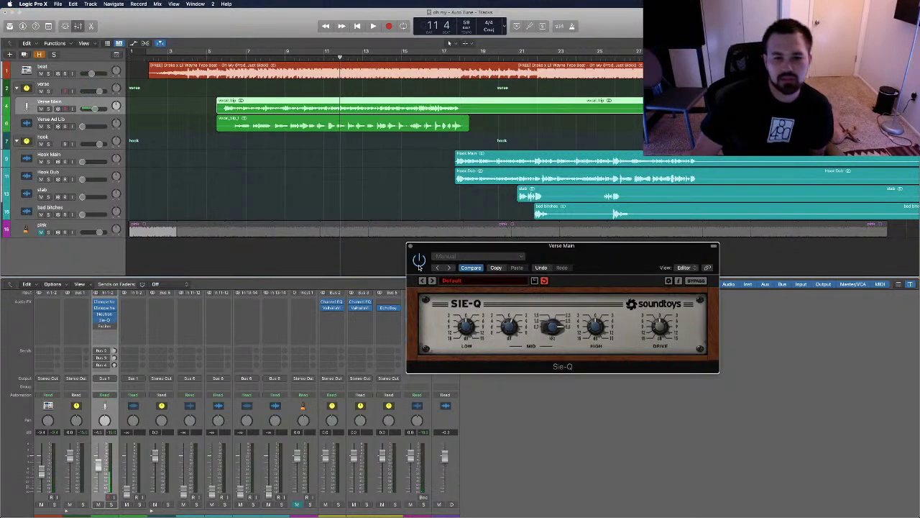
{"action": "key", "text": "space"}
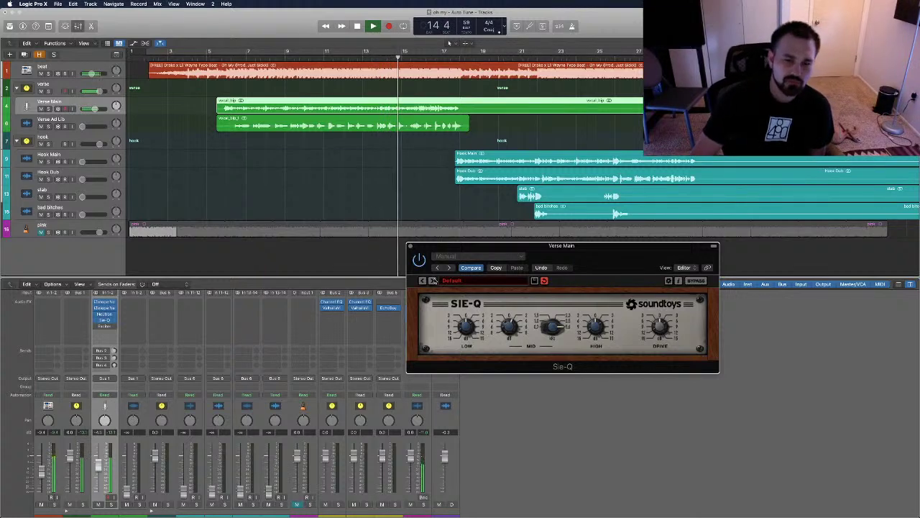
{"action": "key", "text": "space"}
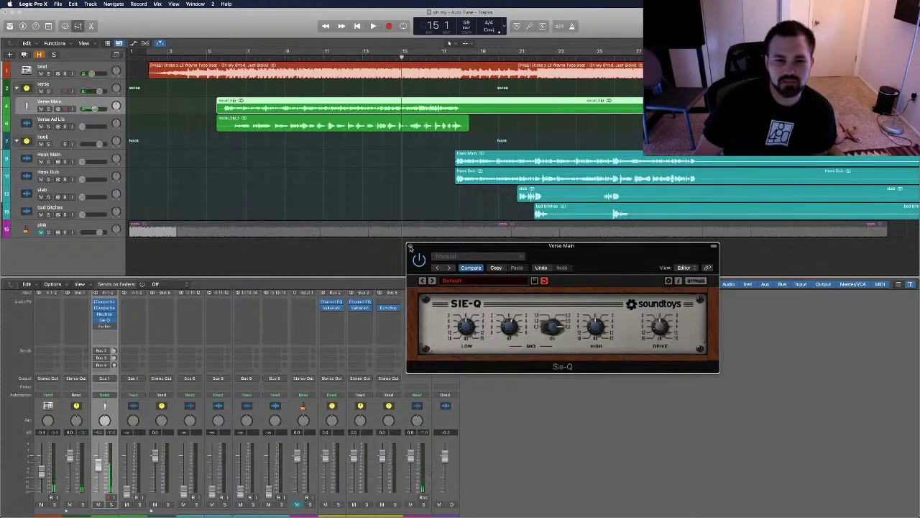
{"action": "left_click", "coordinate": [410, 248]}
Open and enable the Exciter plug-in on the Verse Main channel and place its window above the mixer.
{"action": "scroll", "coordinate": [321, 343], "scroll_direction": "up", "scroll_amount": 3}
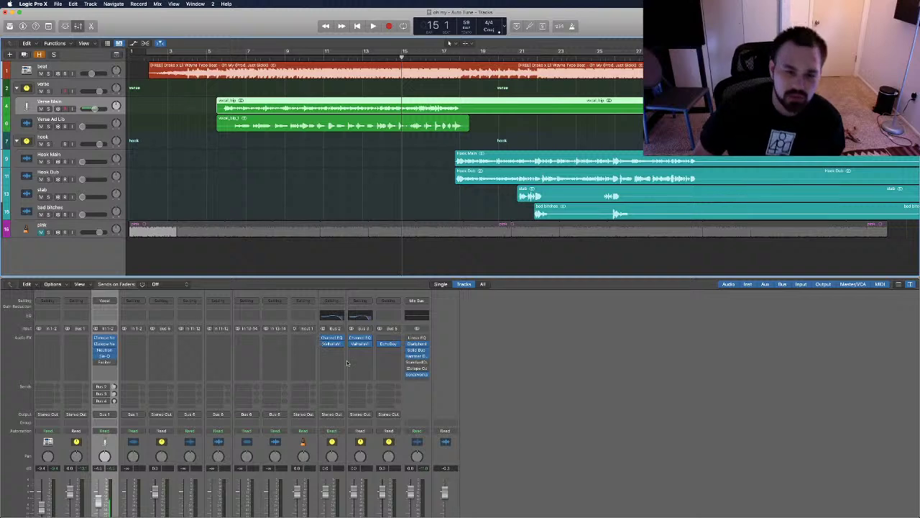
{"action": "left_click", "coordinate": [327, 359]}
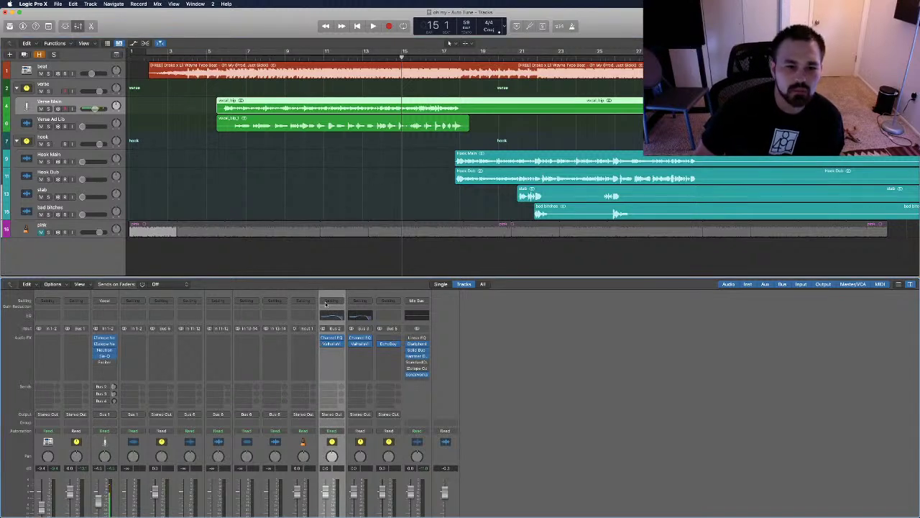
{"action": "scroll", "coordinate": [320, 359], "scroll_direction": "down", "scroll_amount": 2}
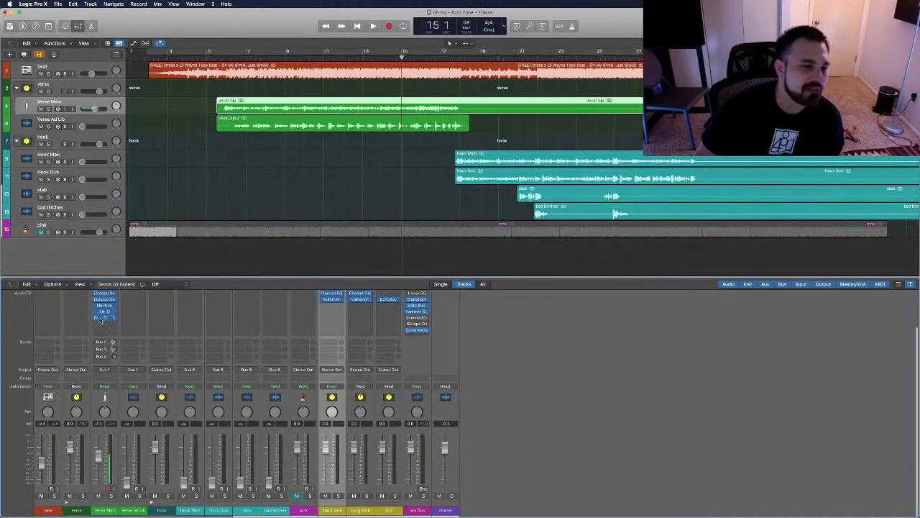
{"action": "left_click", "coordinate": [105, 317]}
{"action": "left_click_drag", "start_coordinate": [363, 113], "coordinate": [455, 150]}
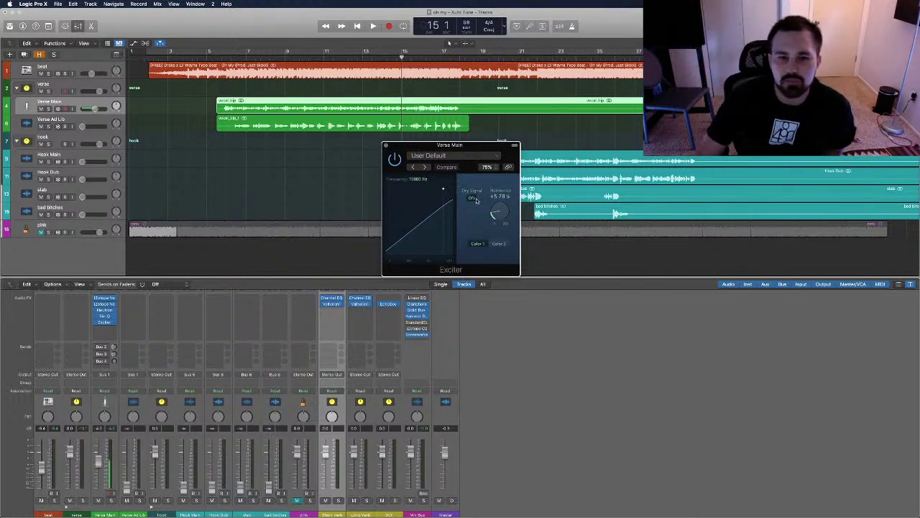
Turn off the Exciter's dry signal, mute the beat, play the vocal from bar 11, and stop.
{"action": "left_click", "coordinate": [473, 199]}
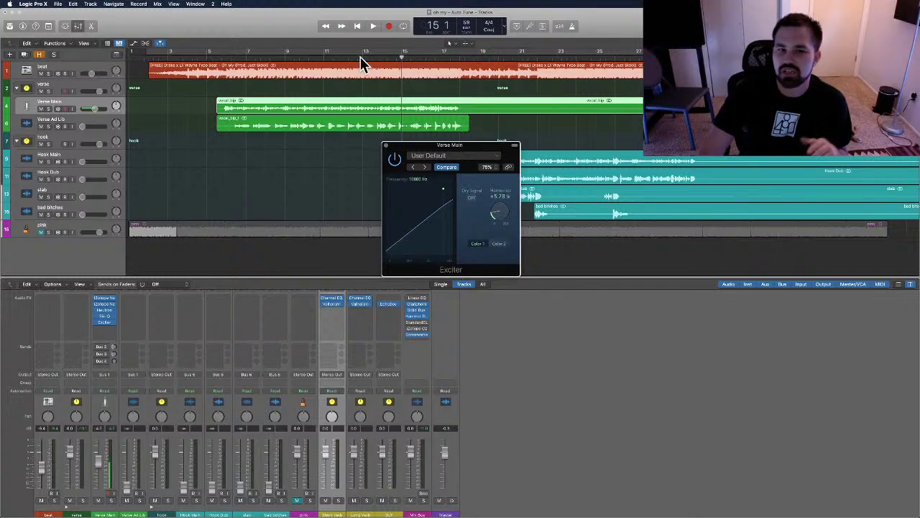
{"action": "left_click", "coordinate": [325, 57]}
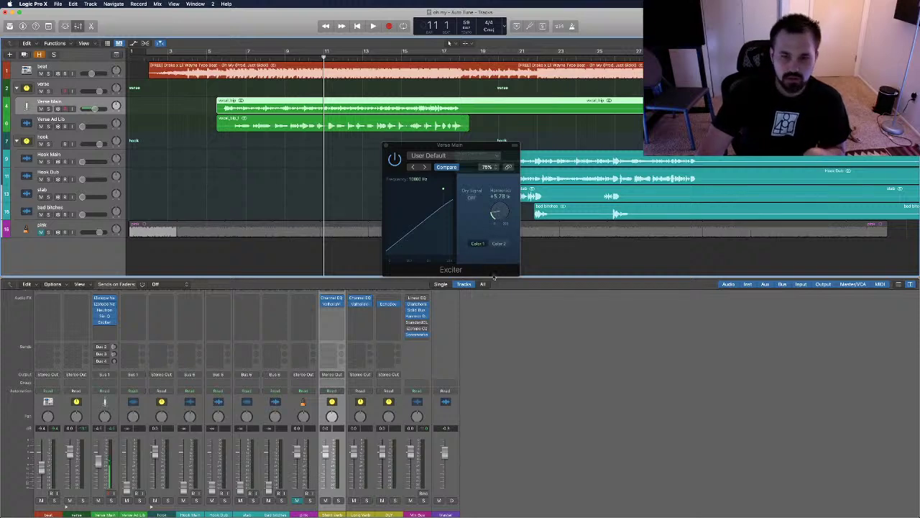
{"action": "key", "text": "space"}
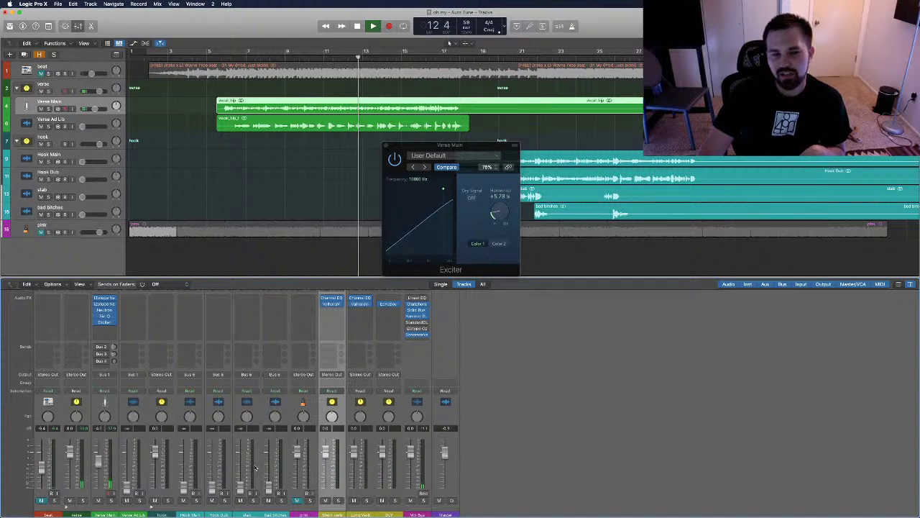
{"action": "key", "text": "space"}
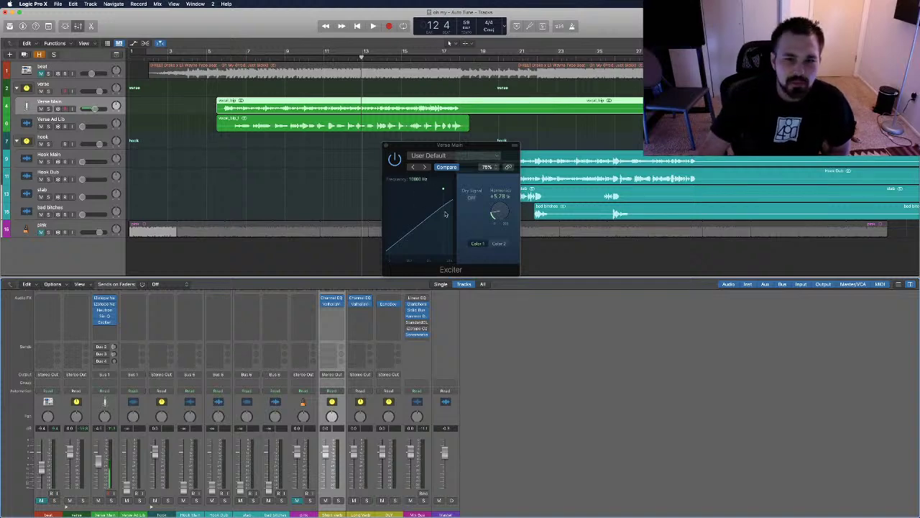
Turn the Exciter's dry signal back on, play the verse from bar 8 with the beat unmuted, and stop.
{"action": "left_click", "coordinate": [266, 51]}
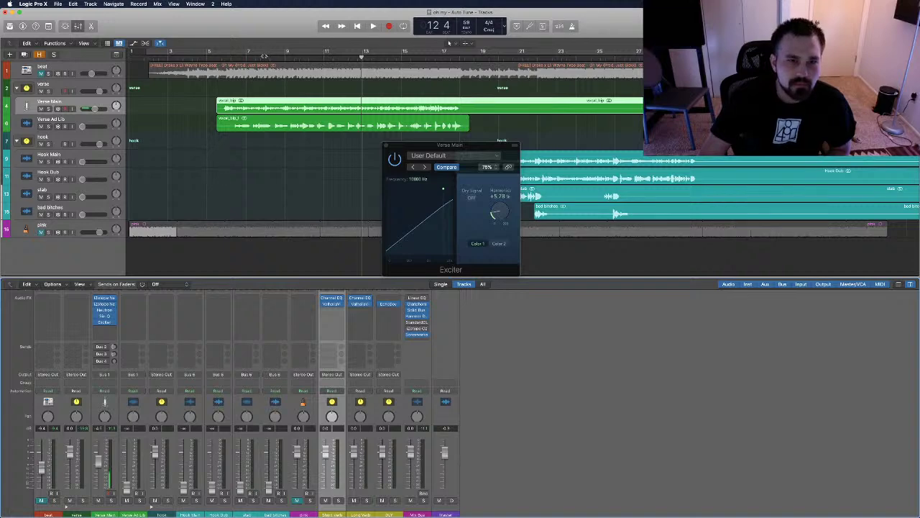
{"action": "left_click", "coordinate": [472, 197]}
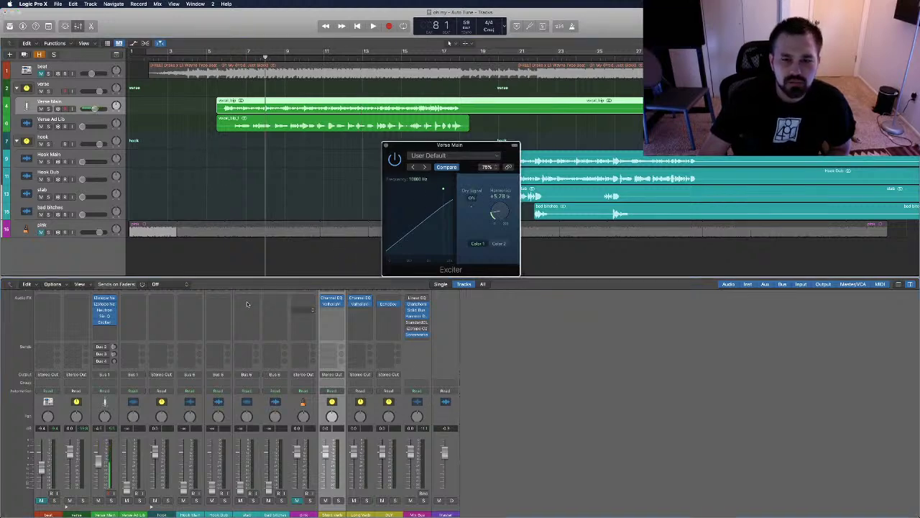
{"action": "key", "text": "space"}
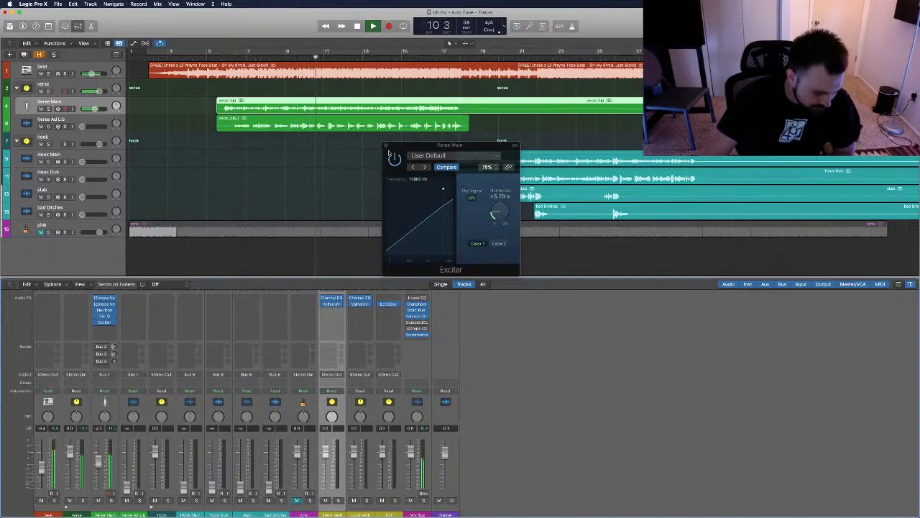
{"action": "key", "text": "space"}
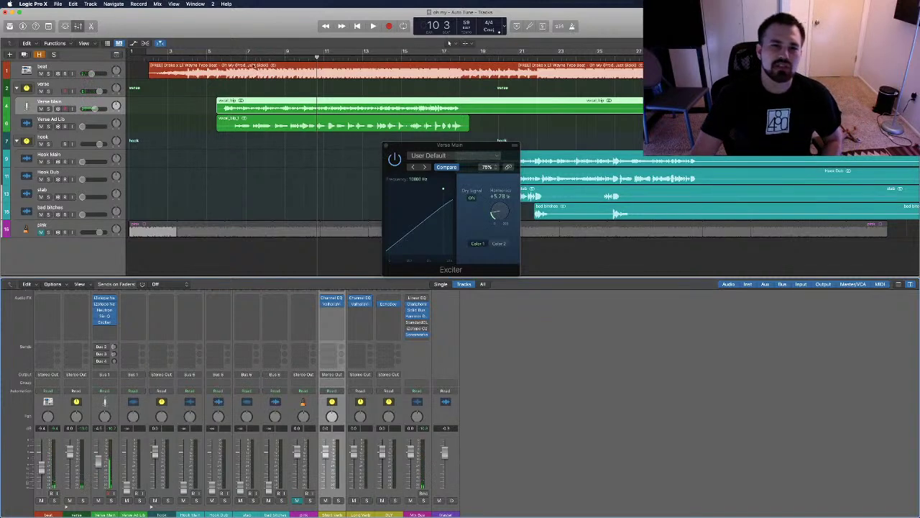
Move the playhead back to bar 6 and close the Exciter window.
{"action": "key", "text": "comma"}
{"action": "key", "text": "comma"}
{"action": "key", "text": "comma"}
{"action": "key", "text": "comma"}
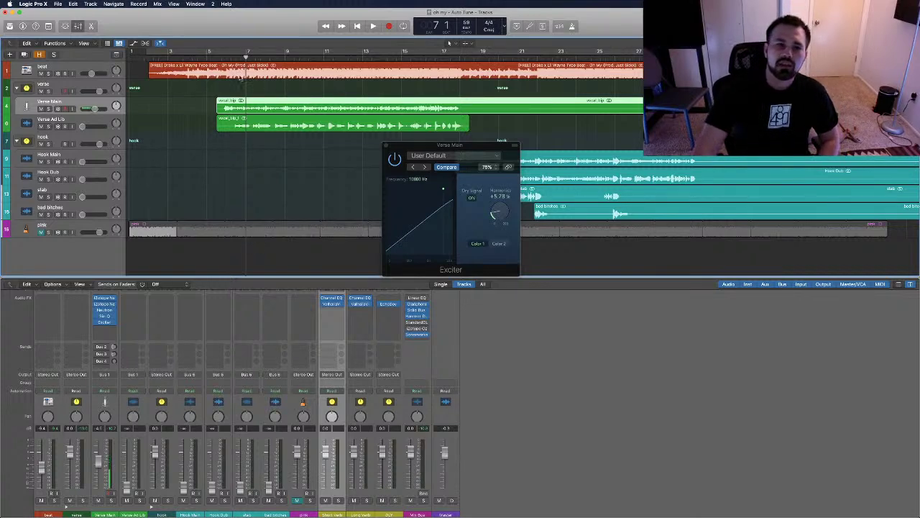
{"action": "key", "text": "comma"}
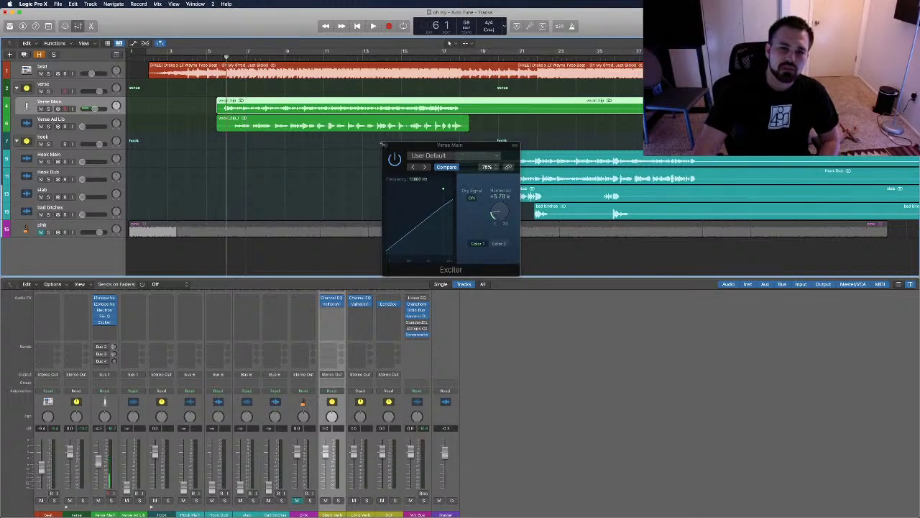
{"action": "left_click", "coordinate": [384, 145]}
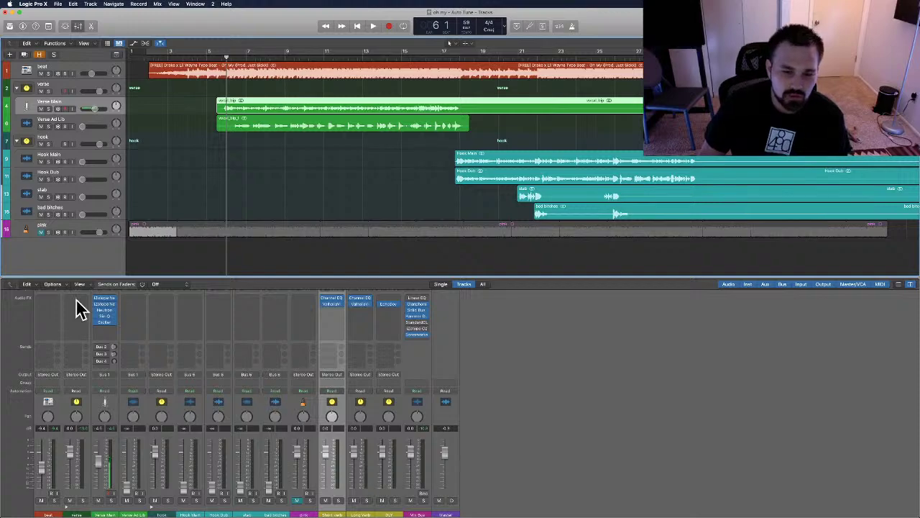
{"action": "scroll", "coordinate": [351, 394], "scroll_direction": "down", "scroll_amount": 1}
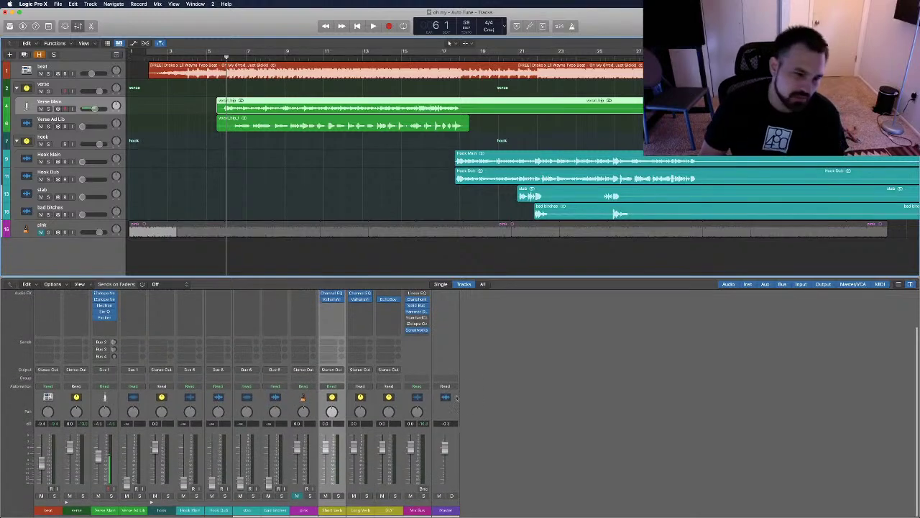
{"action": "scroll", "coordinate": [362, 421], "scroll_direction": "up", "scroll_amount": 5}
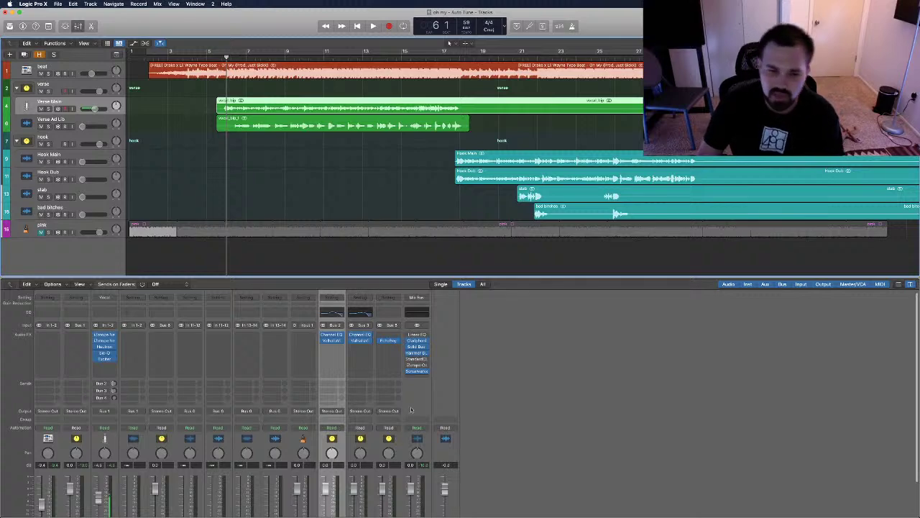
Examine the Channel EQ curve on the Short Verb channel and close its window.
{"action": "scroll", "coordinate": [312, 468], "scroll_direction": "down", "scroll_amount": 3}
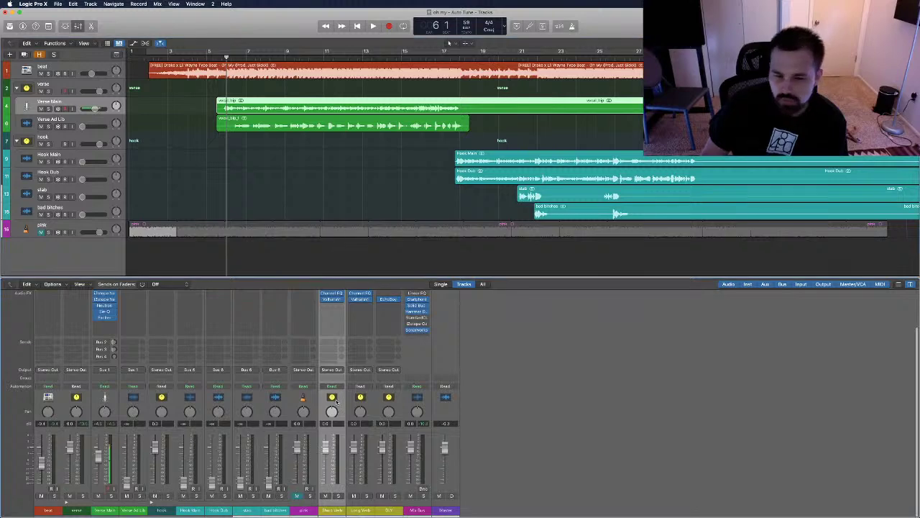
{"action": "left_click", "coordinate": [358, 399]}
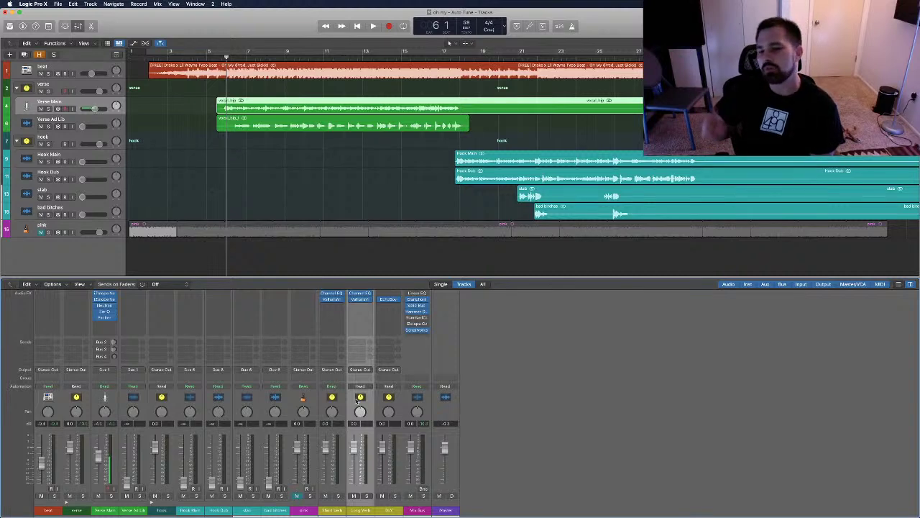
{"action": "scroll", "coordinate": [358, 402], "scroll_direction": "up", "scroll_amount": 5}
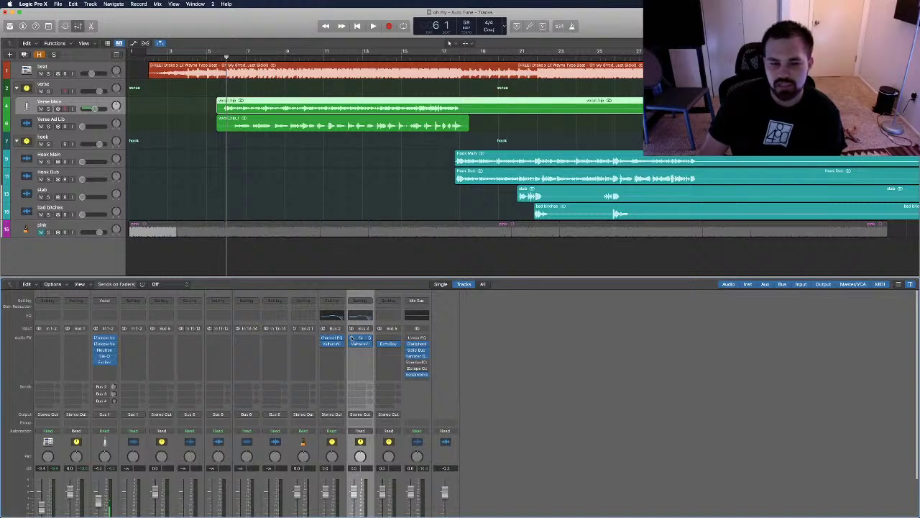
{"action": "left_click", "coordinate": [335, 319]}
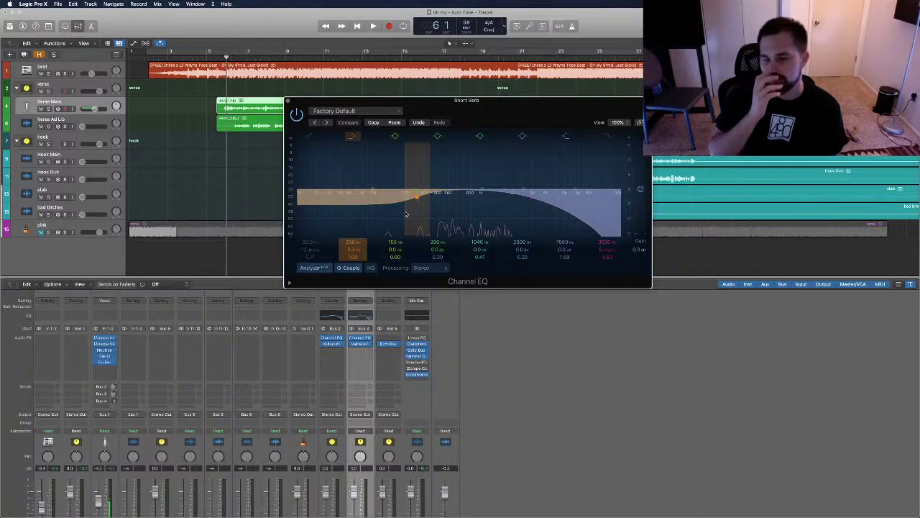
{"action": "left_click", "coordinate": [365, 316]}
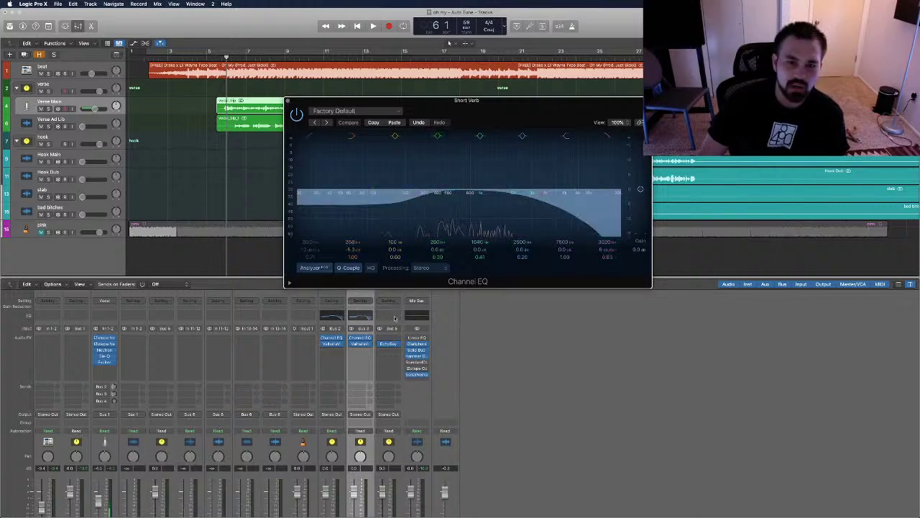
{"action": "left_click", "coordinate": [287, 102]}
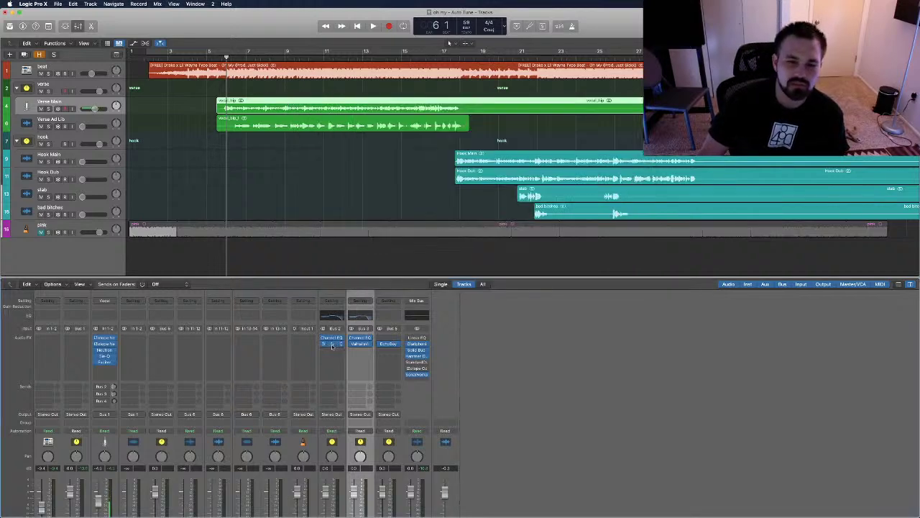
Open the ValhallaVintageVerb plug-ins of the Short Verb and Long Verb channels and arrange their windows side by side.
{"action": "left_click", "coordinate": [359, 343]}
{"action": "left_click", "coordinate": [364, 344]}
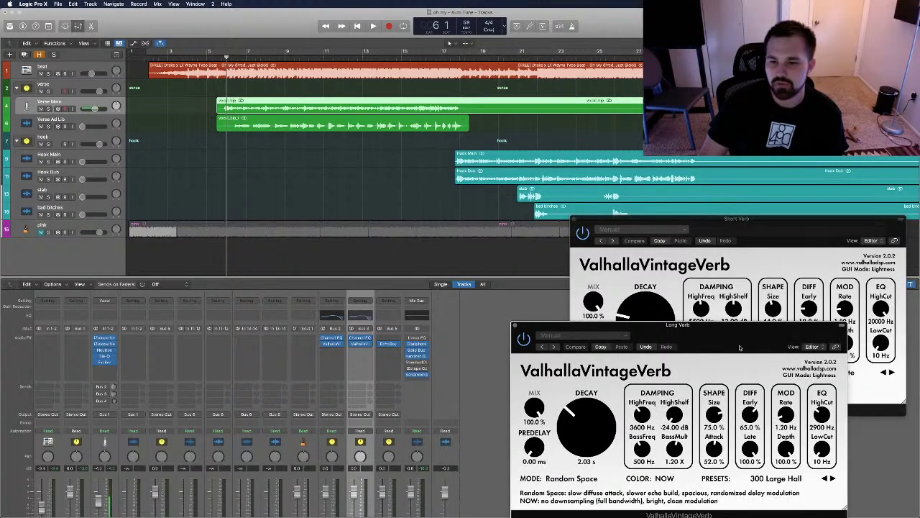
{"action": "left_click_drag", "start_coordinate": [753, 344], "coordinate": [391, 197]}
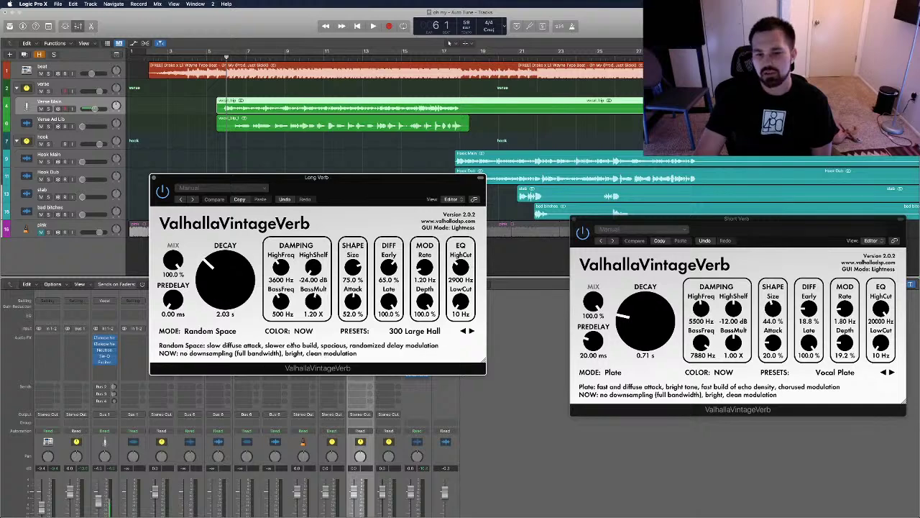
{"action": "left_click_drag", "start_coordinate": [316, 177], "coordinate": [349, 199]}
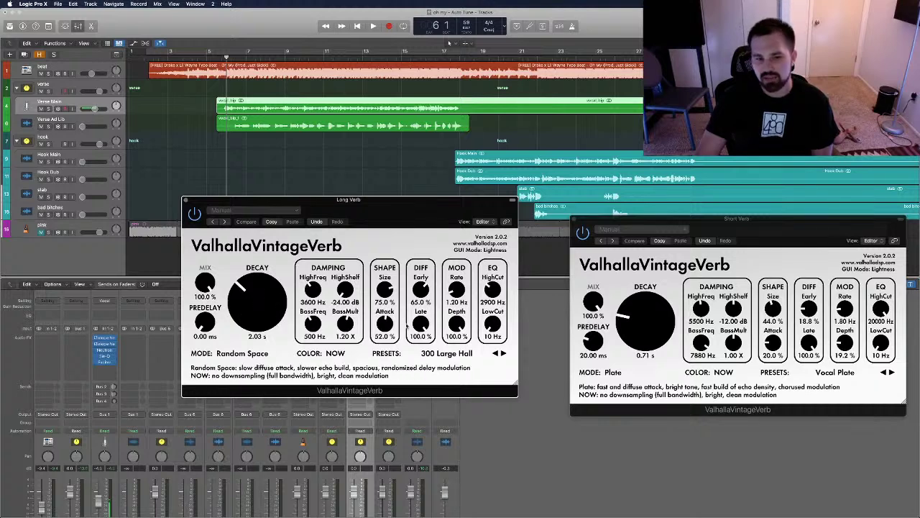
Browse the Halls presets of the Long Verb reverb and leave the preset list without choosing one.
{"action": "left_click", "coordinate": [451, 356]}
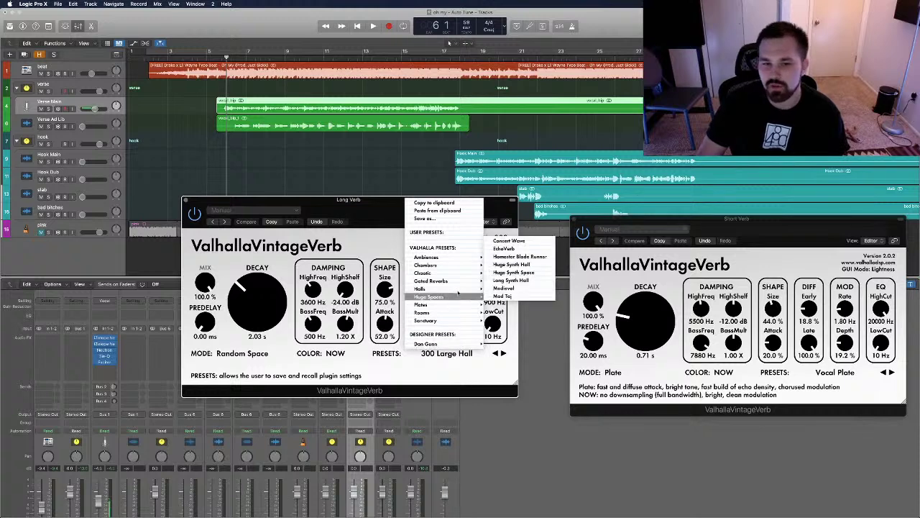
{"action": "mouse_move", "coordinate": [458, 291]}
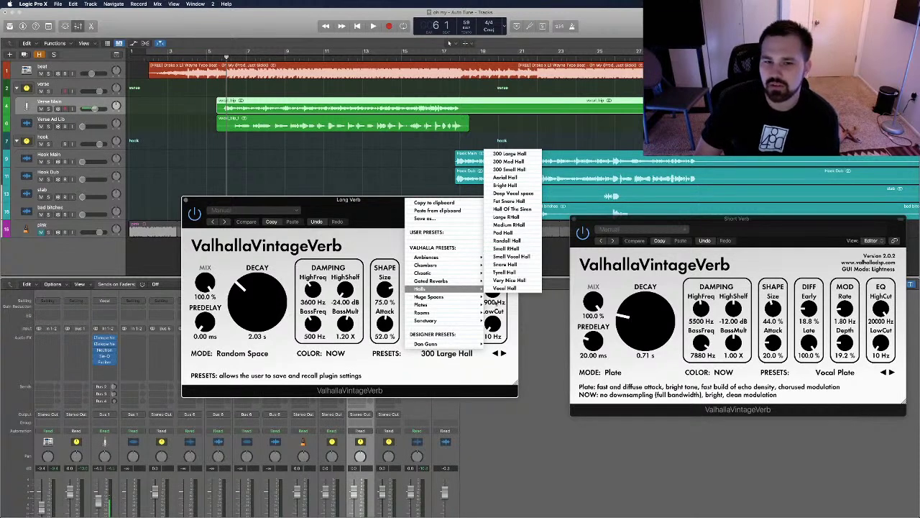
{"action": "left_click", "coordinate": [404, 373]}
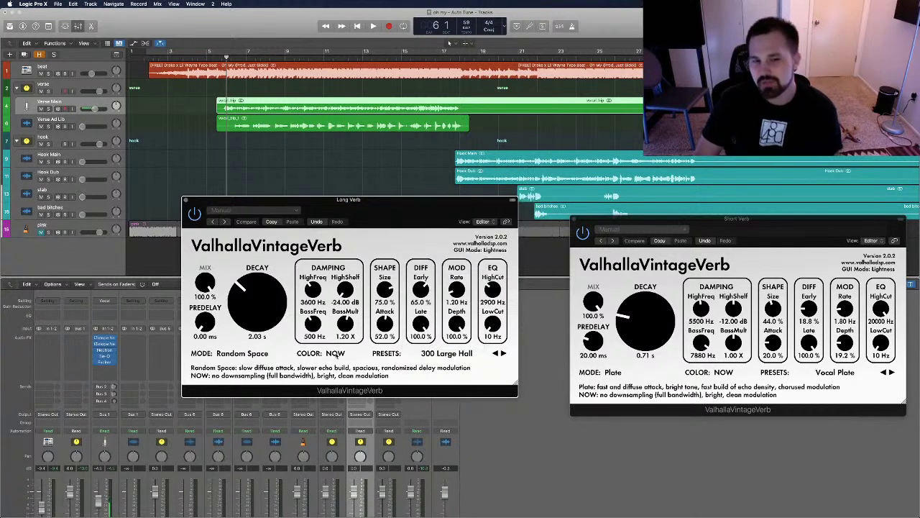
Try the 1970s and 1980s color modes on the Long Verb reverb and return it to NOW.
{"action": "left_click", "coordinate": [335, 353]}
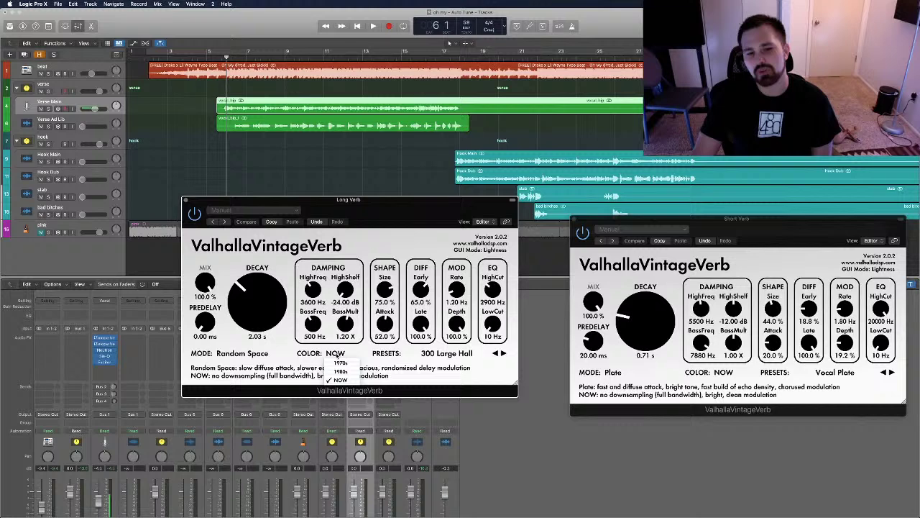
{"action": "left_click", "coordinate": [344, 364]}
{"action": "left_click", "coordinate": [335, 353]}
{"action": "left_click", "coordinate": [340, 371]}
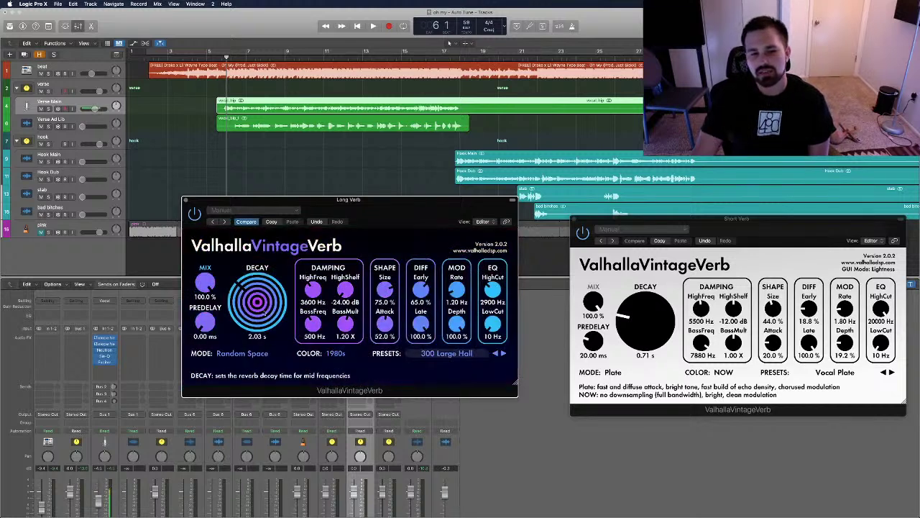
{"action": "left_click", "coordinate": [335, 353]}
{"action": "left_click", "coordinate": [340, 379]}
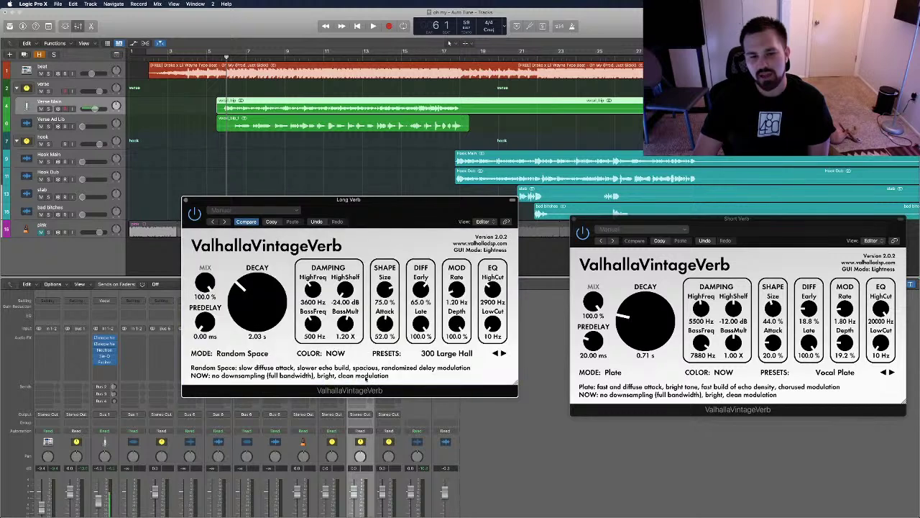
Compare the Long Verb reverb's 1970s and 1980s color modes repeatedly, ending back on NOW.
{"action": "left_click", "coordinate": [343, 353]}
{"action": "left_click", "coordinate": [348, 363]}
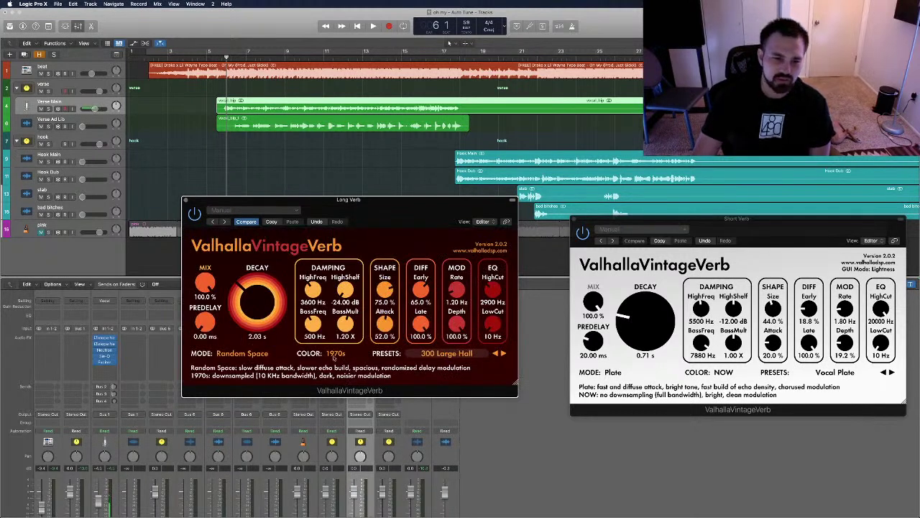
{"action": "left_click", "coordinate": [336, 353]}
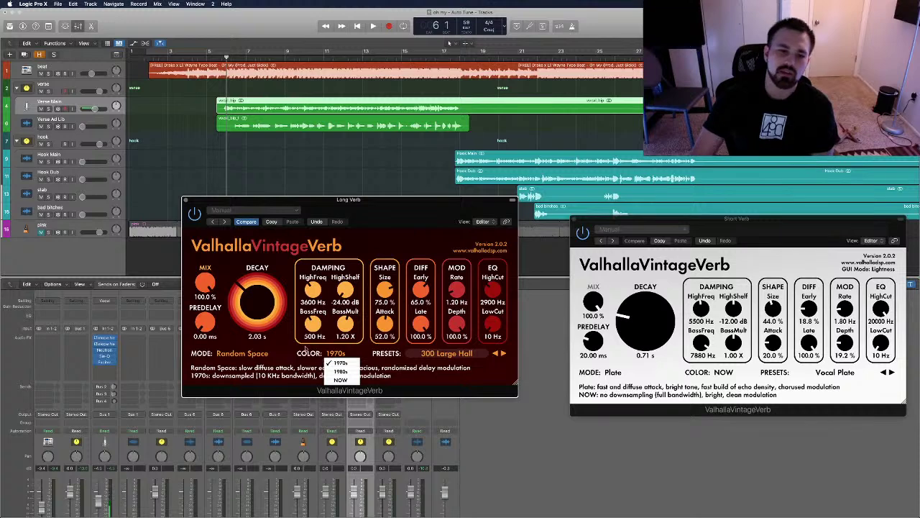
{"action": "left_click", "coordinate": [341, 362]}
{"action": "left_click", "coordinate": [336, 353]}
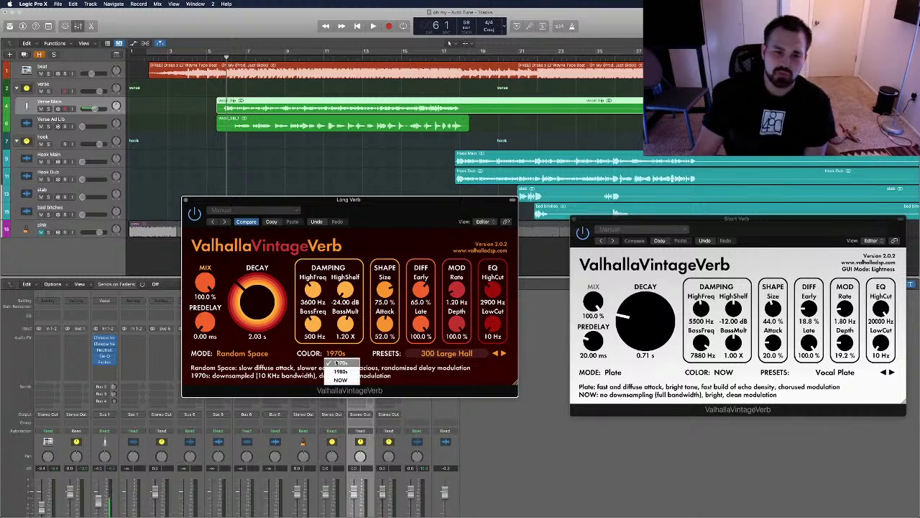
{"action": "left_click", "coordinate": [335, 370]}
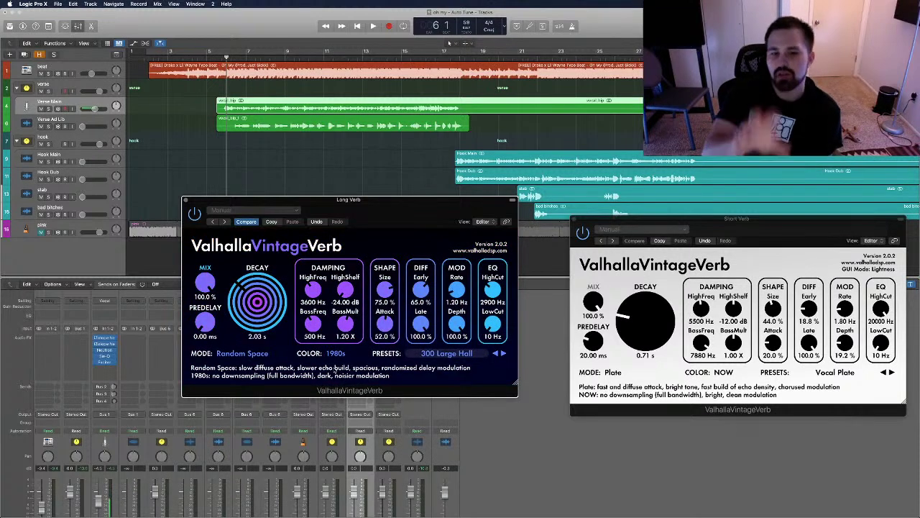
{"action": "left_click", "coordinate": [336, 353]}
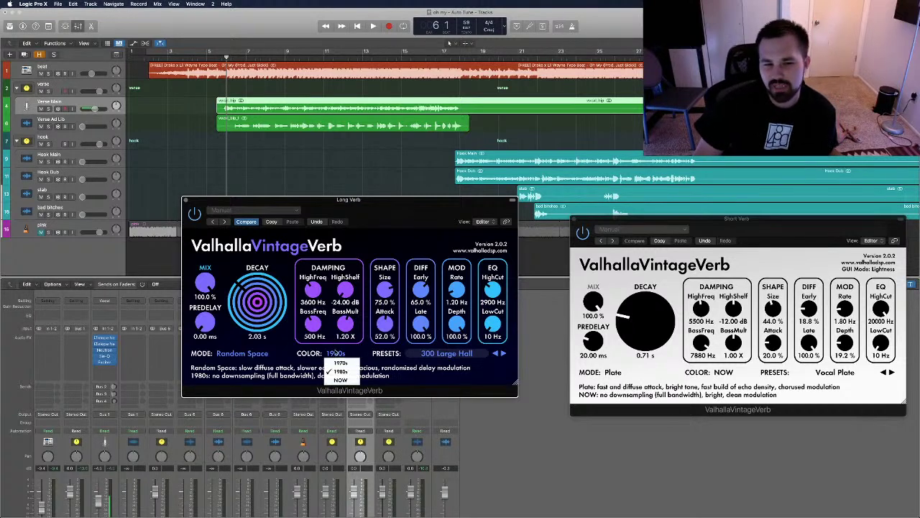
{"action": "left_click", "coordinate": [341, 359]}
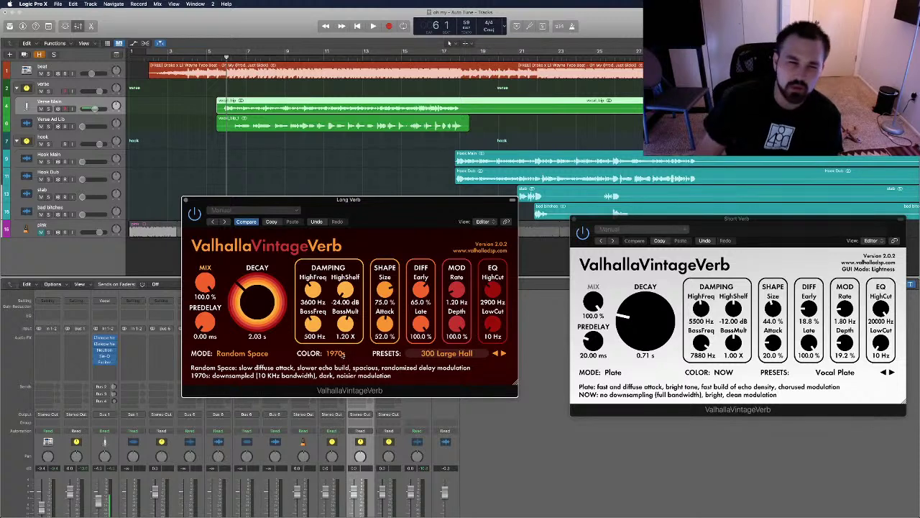
{"action": "left_click", "coordinate": [344, 354]}
{"action": "left_click", "coordinate": [343, 367]}
{"action": "left_click", "coordinate": [344, 354]}
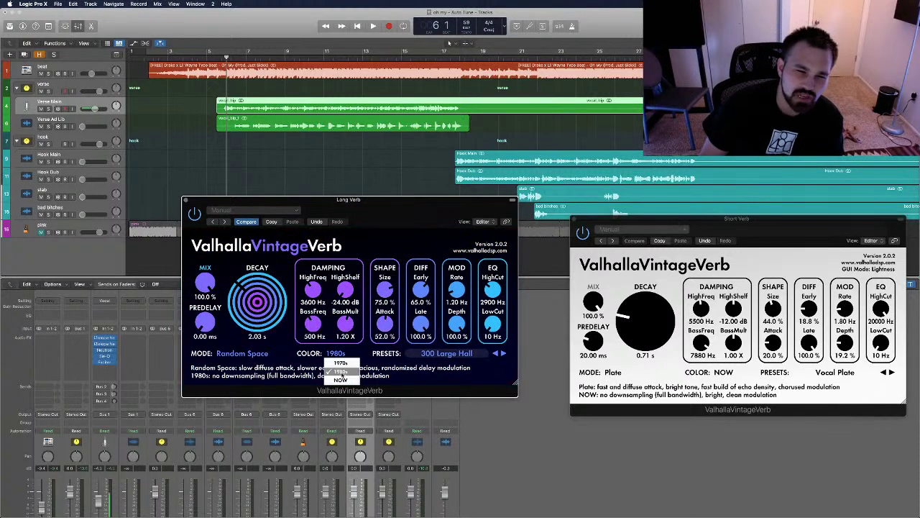
{"action": "left_click", "coordinate": [342, 380]}
Set the color mode to 1980s on both the Long Verb and Short Verb reverbs and close their windows.
{"action": "left_click", "coordinate": [338, 355]}
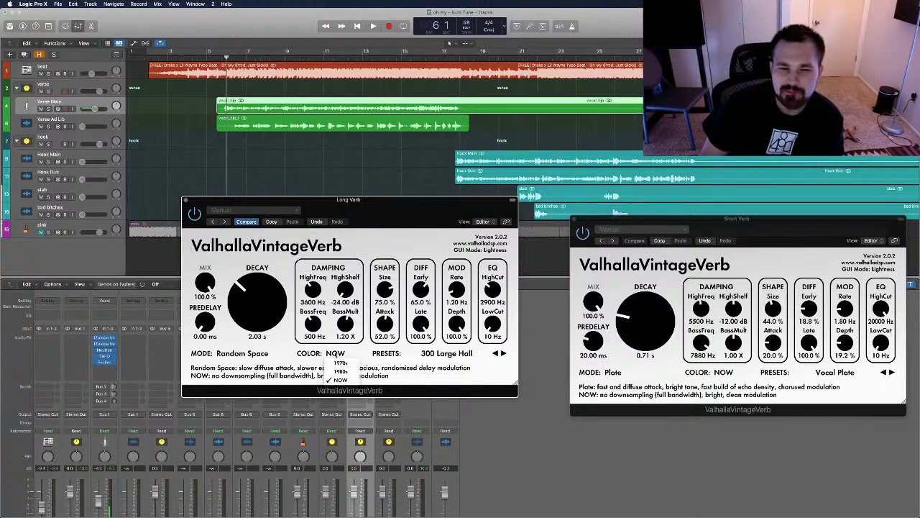
{"action": "left_click", "coordinate": [343, 367]}
{"action": "left_click", "coordinate": [722, 373]}
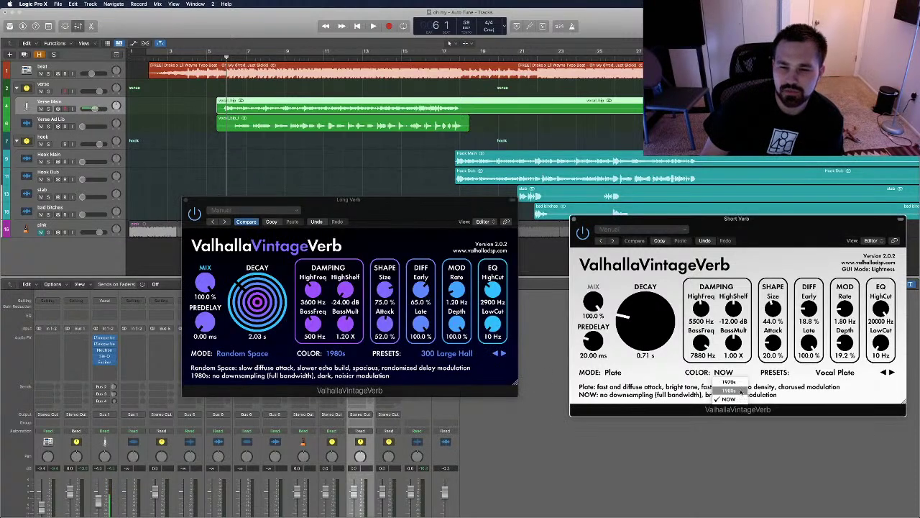
{"action": "left_click", "coordinate": [726, 386]}
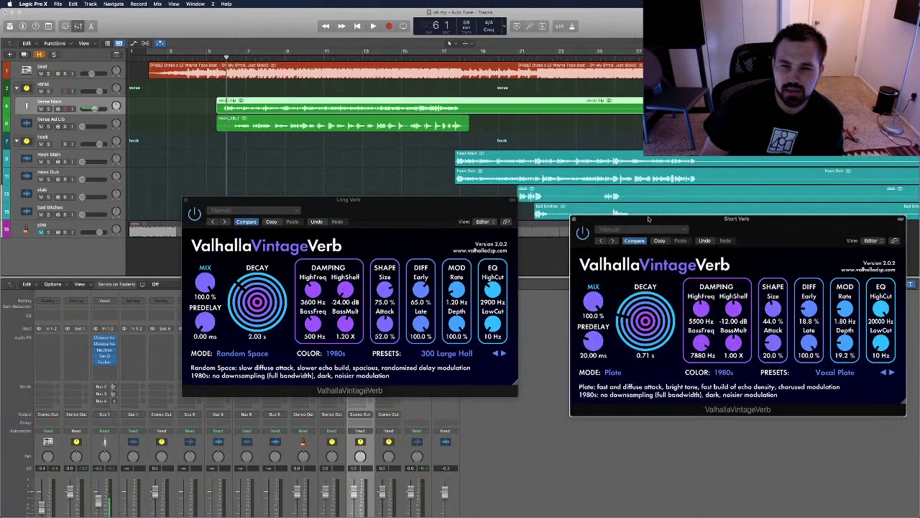
{"action": "left_click", "coordinate": [574, 220]}
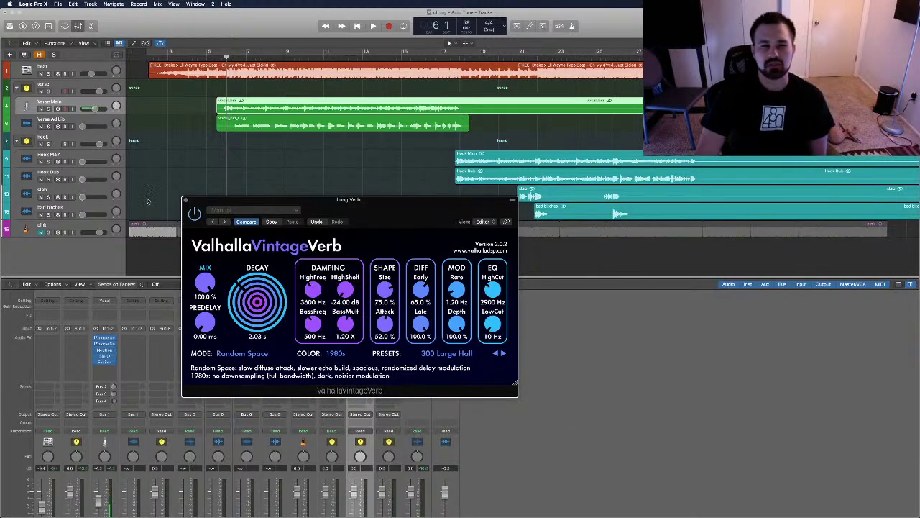
{"action": "left_click", "coordinate": [187, 201]}
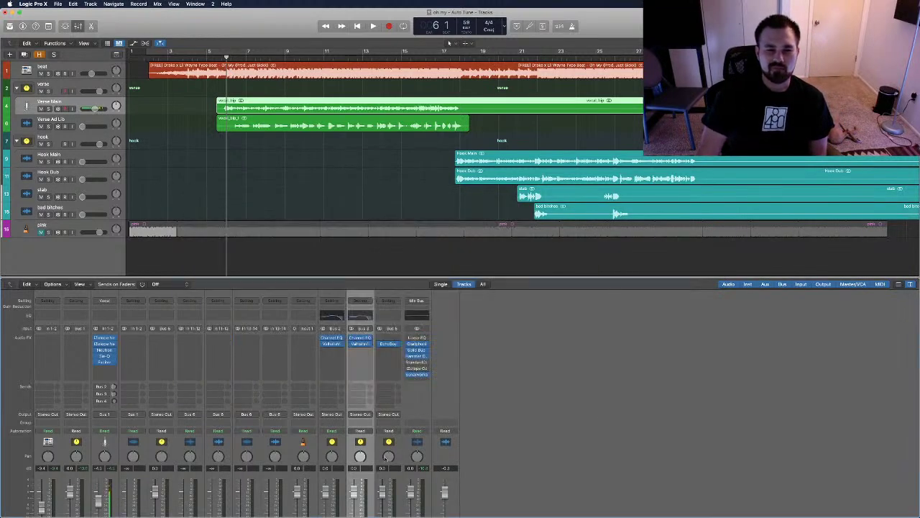
Enable the Bus 2 and Bus 3 sends on the Verse Main channel, play the verse from bar 6, and stop.
{"action": "left_click", "coordinate": [103, 393]}
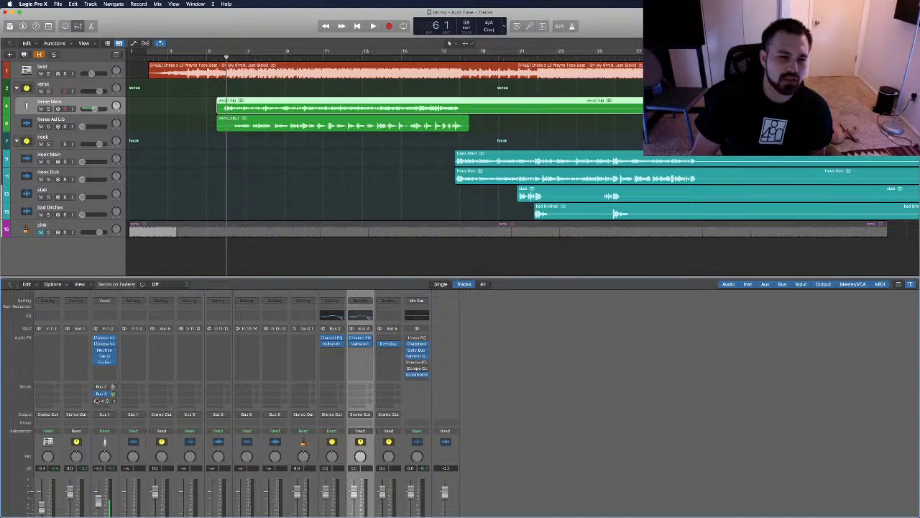
{"action": "left_click", "coordinate": [97, 401]}
{"action": "key", "text": "space"}
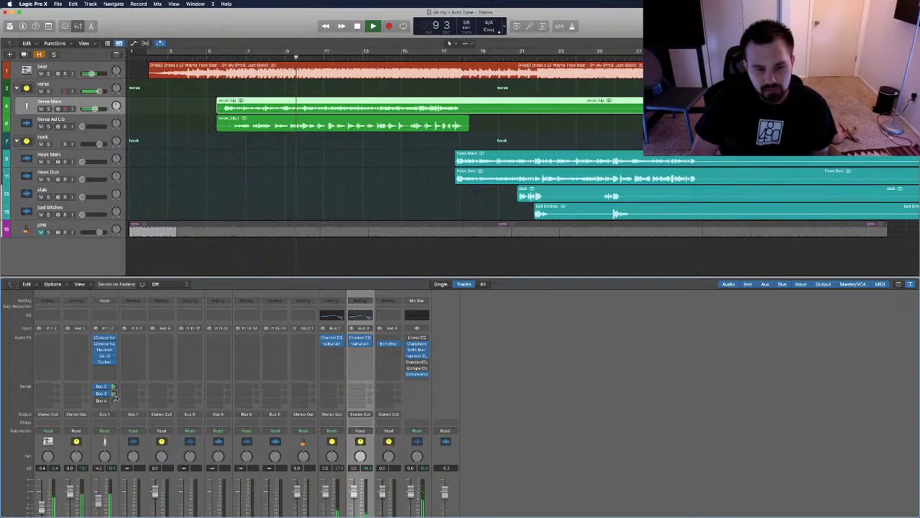
{"action": "mouse_move", "coordinate": [113, 396]}
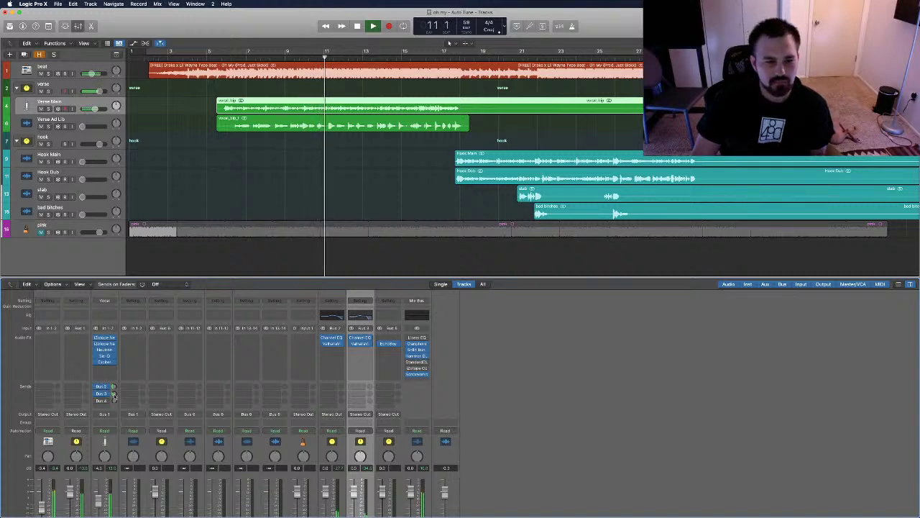
{"action": "key", "text": "space"}
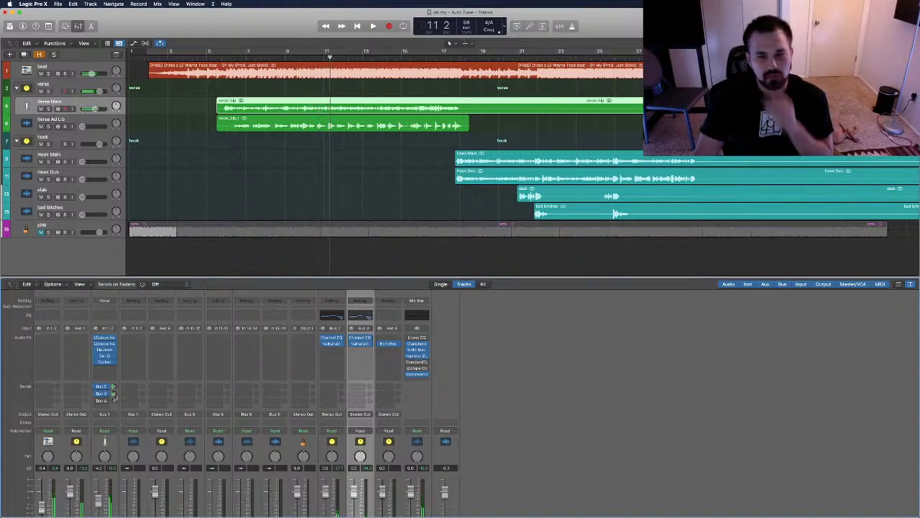
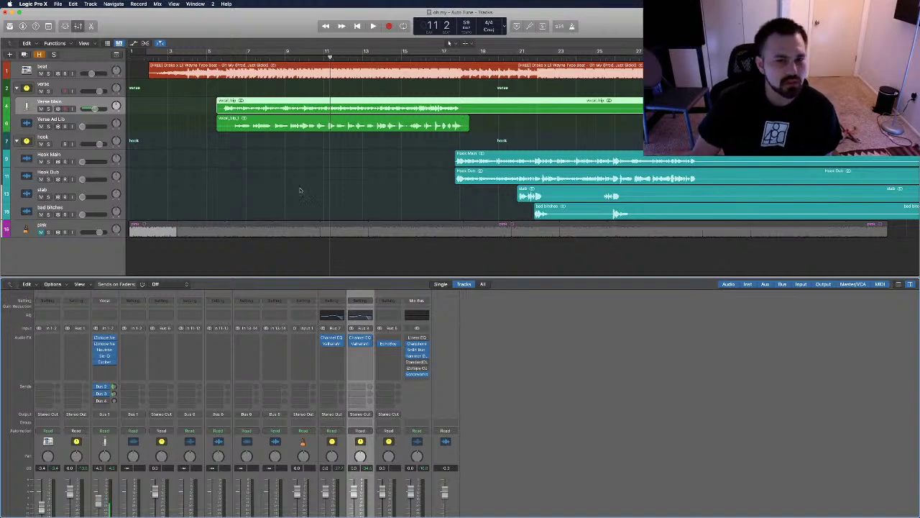
Open the EchoBoy delay on the DLY channel and move its window clear of the channel strips.
{"action": "scroll", "coordinate": [349, 128], "scroll_direction": "up", "scroll_amount": 1}
{"action": "scroll", "coordinate": [348, 128], "scroll_direction": "down", "scroll_amount": 1}
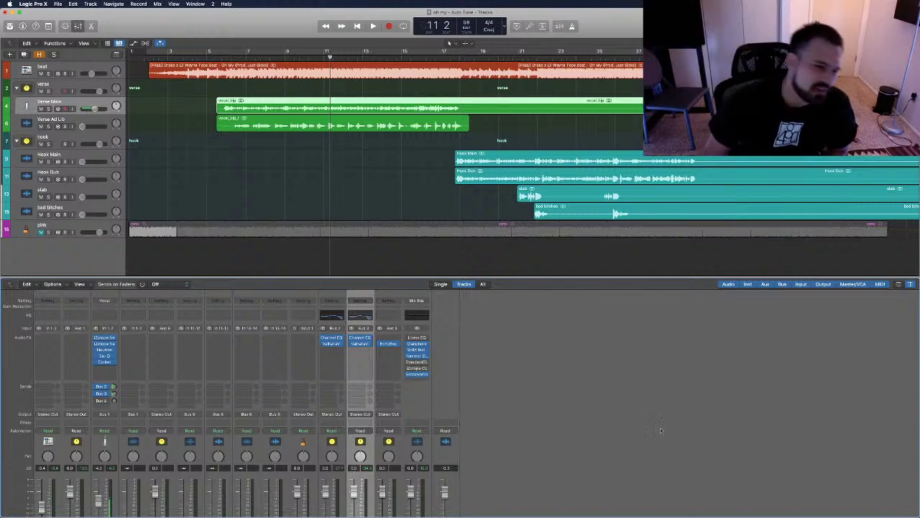
{"action": "left_click", "coordinate": [390, 343]}
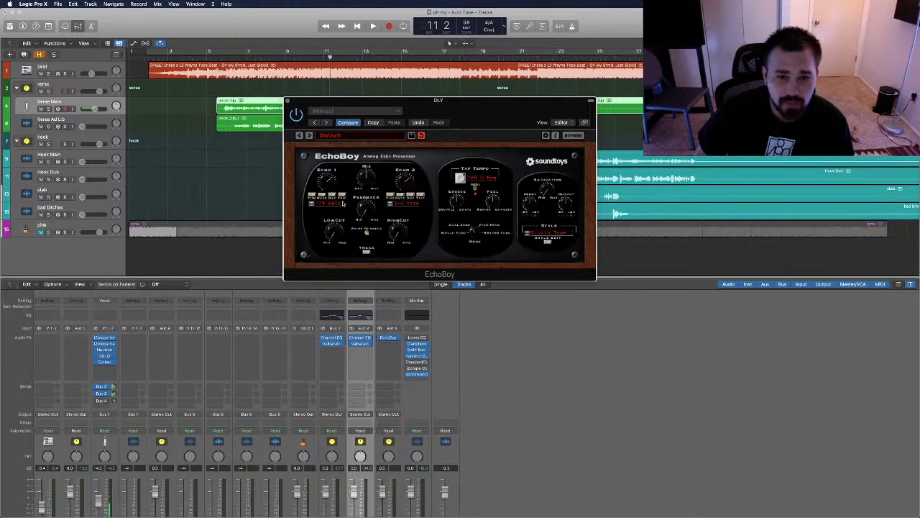
{"action": "left_click_drag", "start_coordinate": [456, 116], "coordinate": [631, 239]}
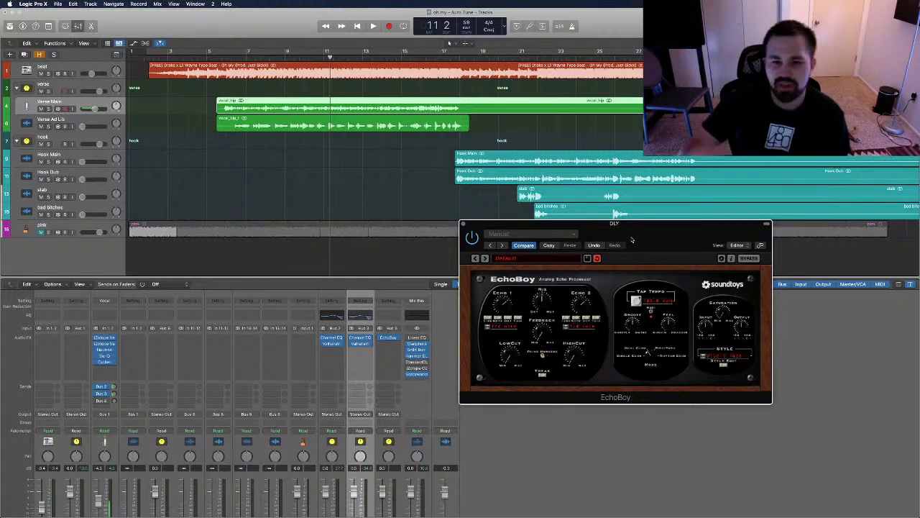
Change EchoBoy's echo style and reposition the delay window over the arrangement, clear of the channel strips.
{"action": "left_click_drag", "start_coordinate": [653, 240], "coordinate": [572, 155]}
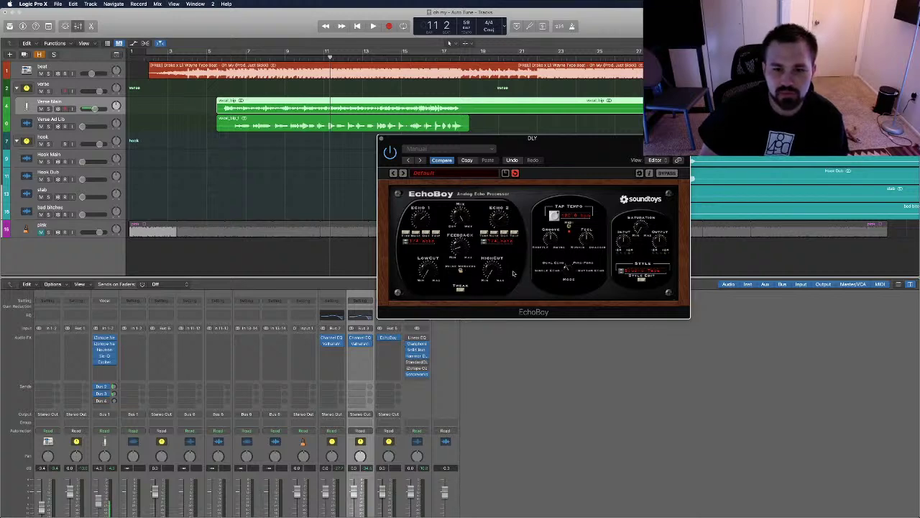
{"action": "left_click", "coordinate": [637, 270]}
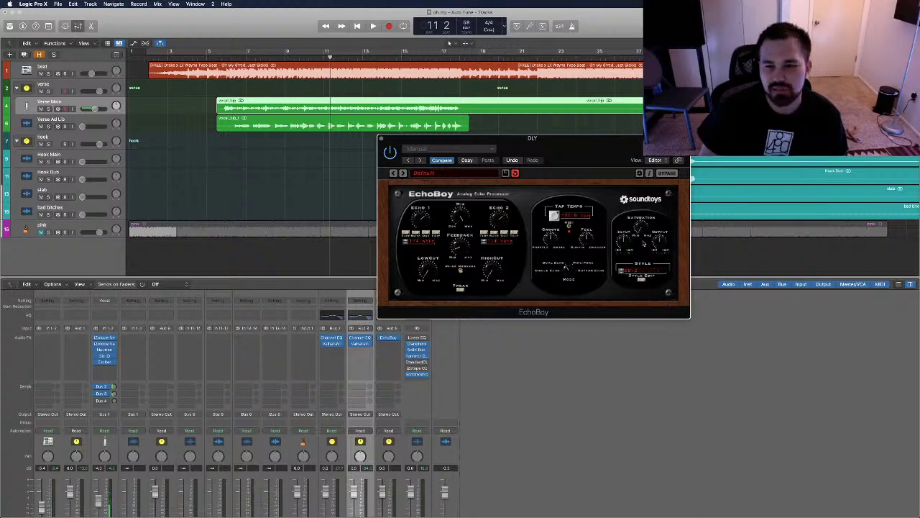
{"action": "left_click", "coordinate": [645, 242]}
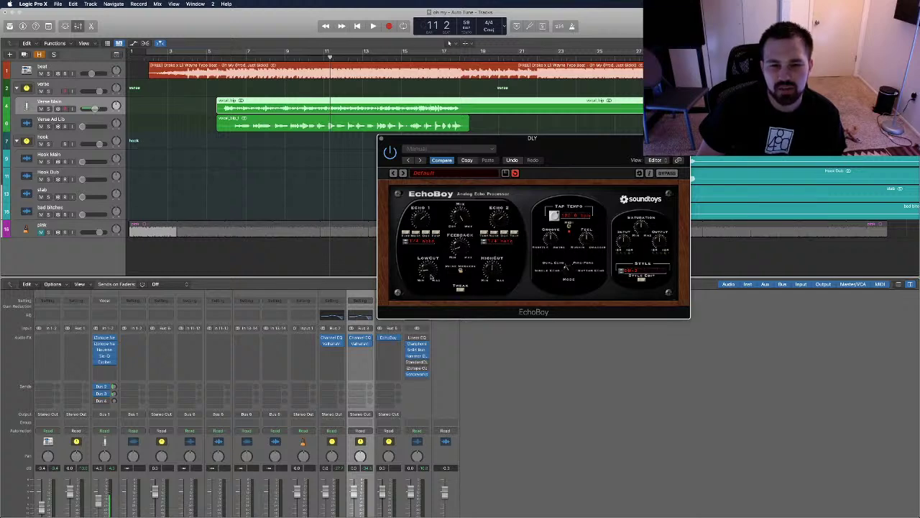
{"action": "left_click_drag", "start_coordinate": [581, 153], "coordinate": [632, 164]}
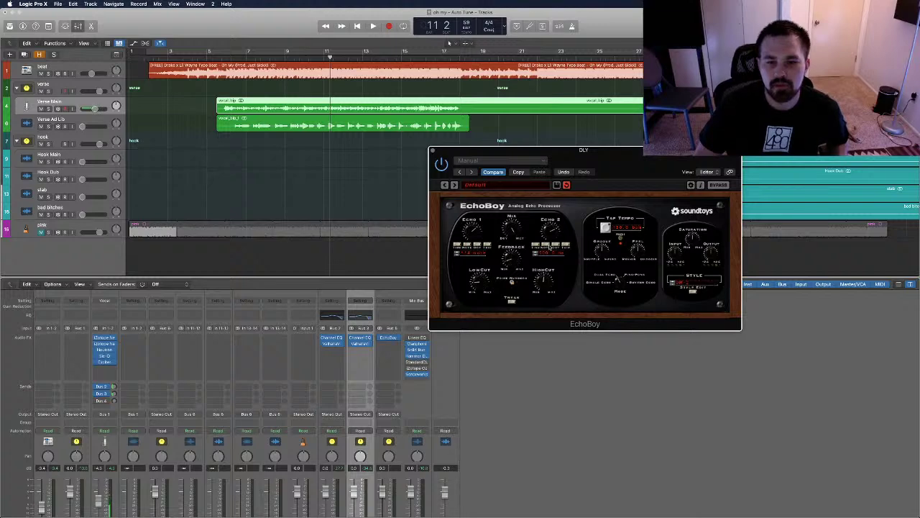
Play the verse from bar 10 while raising the Bus 4 send on the Verse Main channel, and stop playback.
{"action": "left_click", "coordinate": [305, 51]}
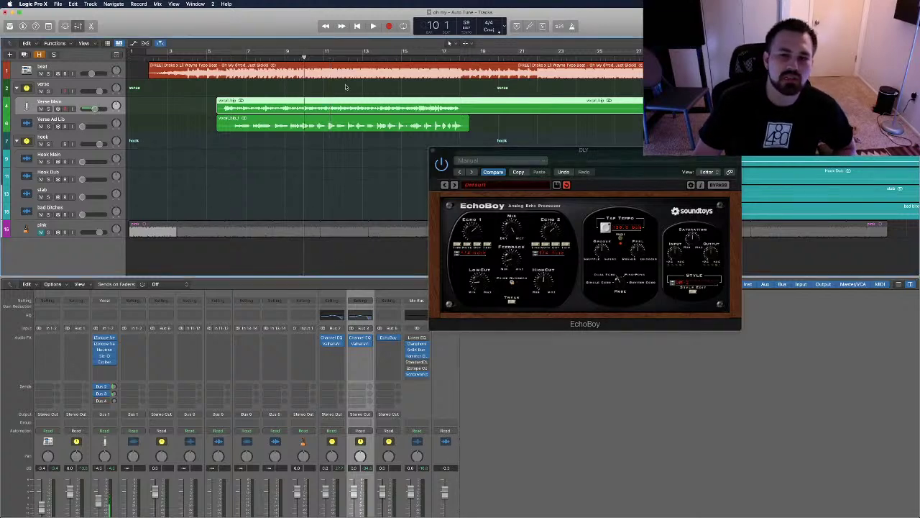
{"action": "key", "text": "space"}
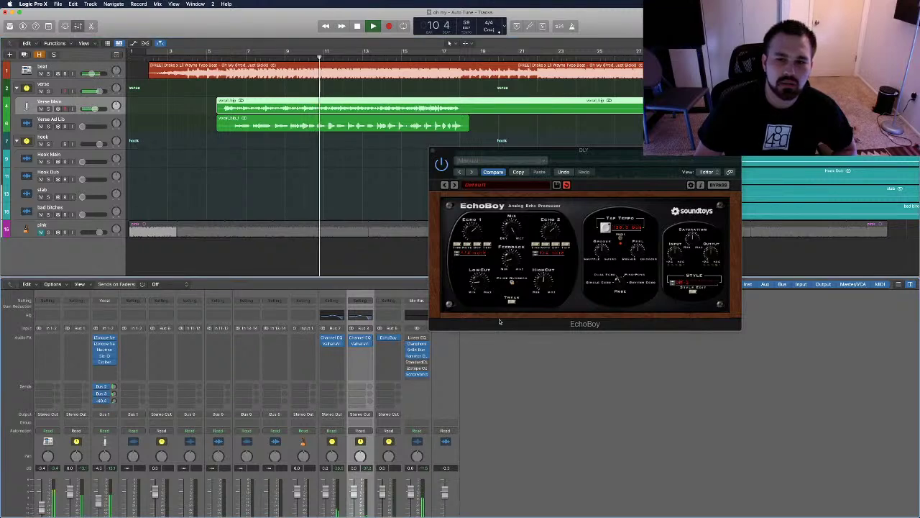
{"action": "key", "text": "space"}
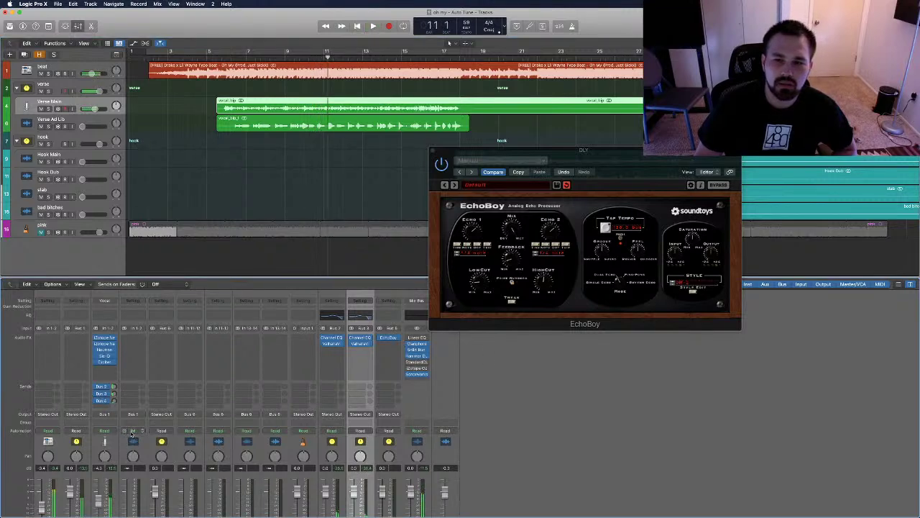
Take EchoBoy off MIDI sync to match its tempo to the project tempo, and switch the mode to Single Echo.
{"action": "left_click", "coordinate": [621, 243]}
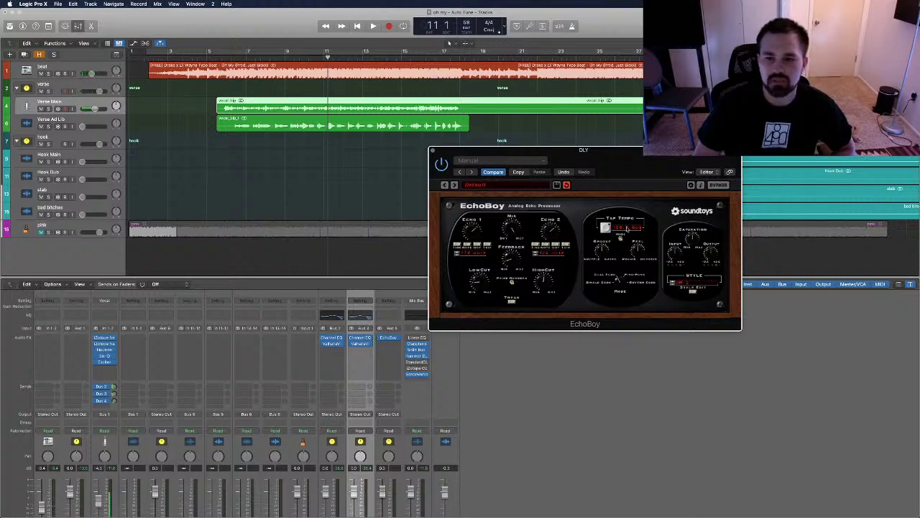
{"action": "left_click", "coordinate": [453, 15]}
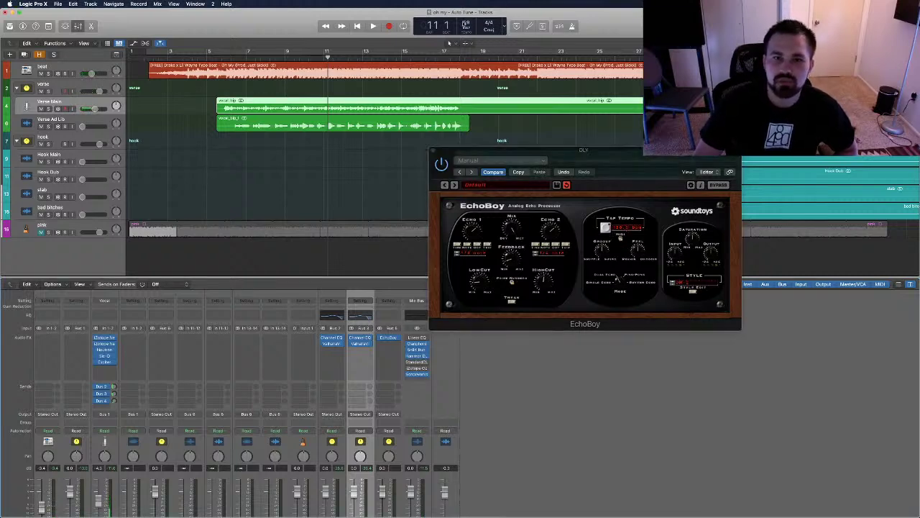
{"action": "left_click", "coordinate": [623, 229]}
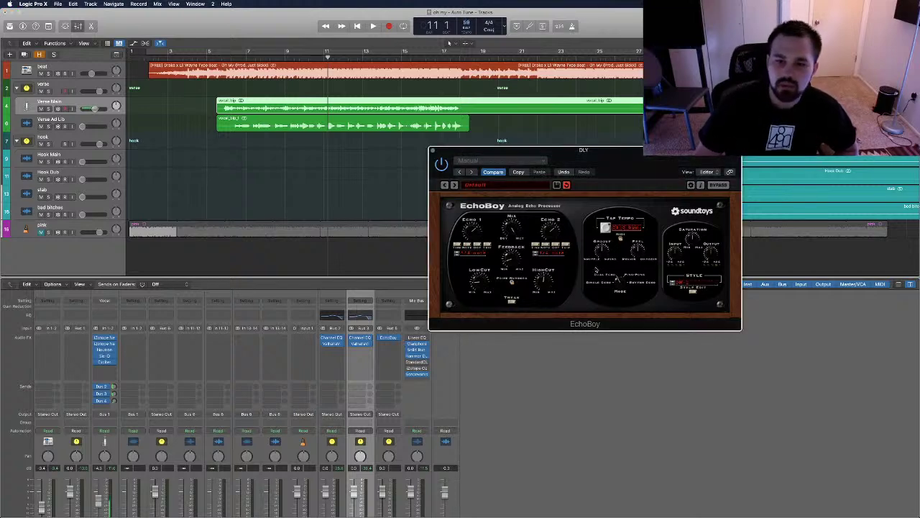
{"action": "left_click", "coordinate": [591, 281]}
Set the DLY channel's input to Bus 4 so it receives the Verse Main delay send.
{"action": "scroll", "coordinate": [412, 425], "scroll_direction": "down", "scroll_amount": 3}
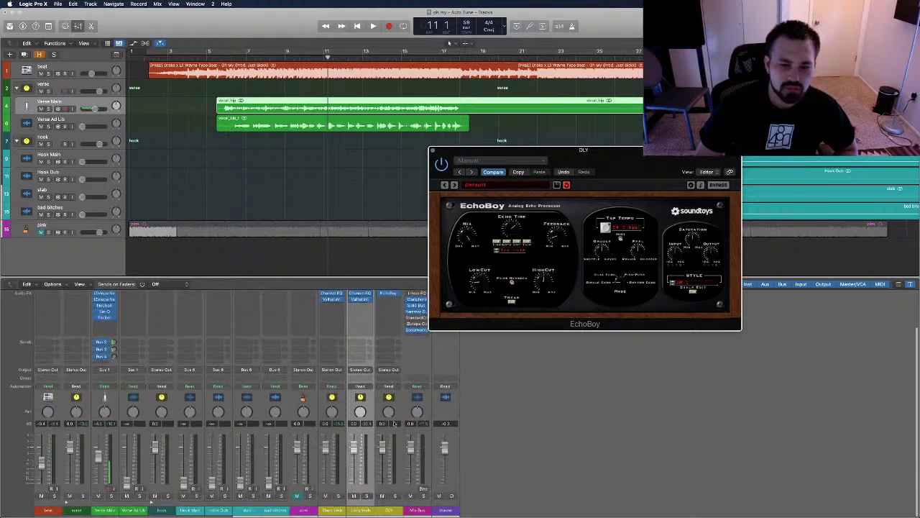
{"action": "scroll", "coordinate": [192, 372], "scroll_direction": "up", "scroll_amount": 2}
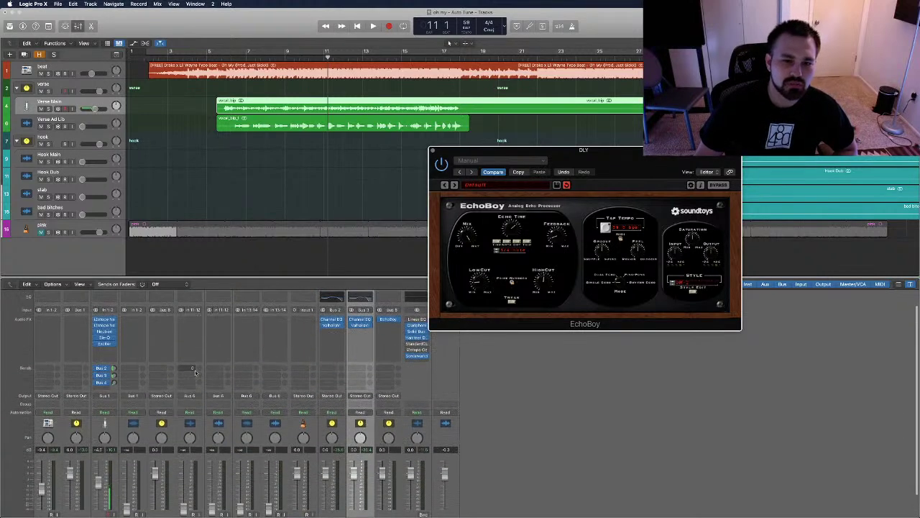
{"action": "left_click", "coordinate": [394, 310]}
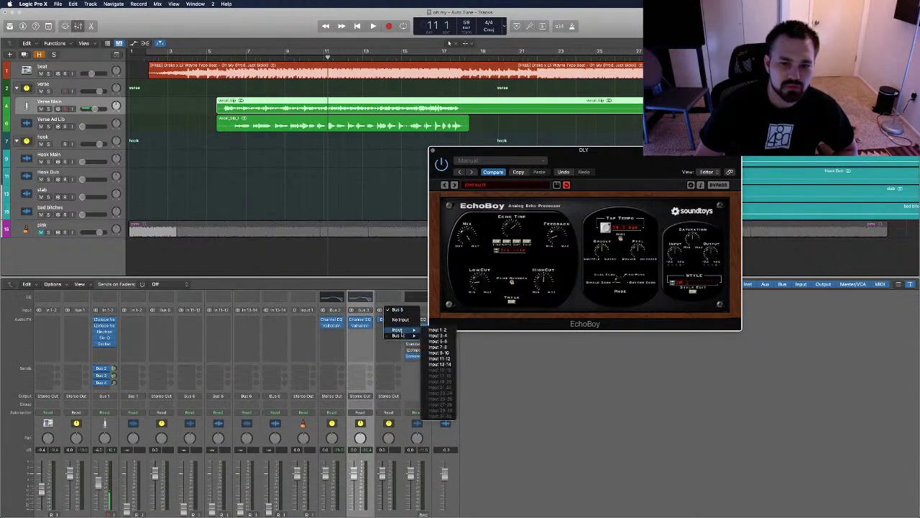
{"action": "mouse_move", "coordinate": [399, 335]}
{"action": "left_click", "coordinate": [454, 307]}
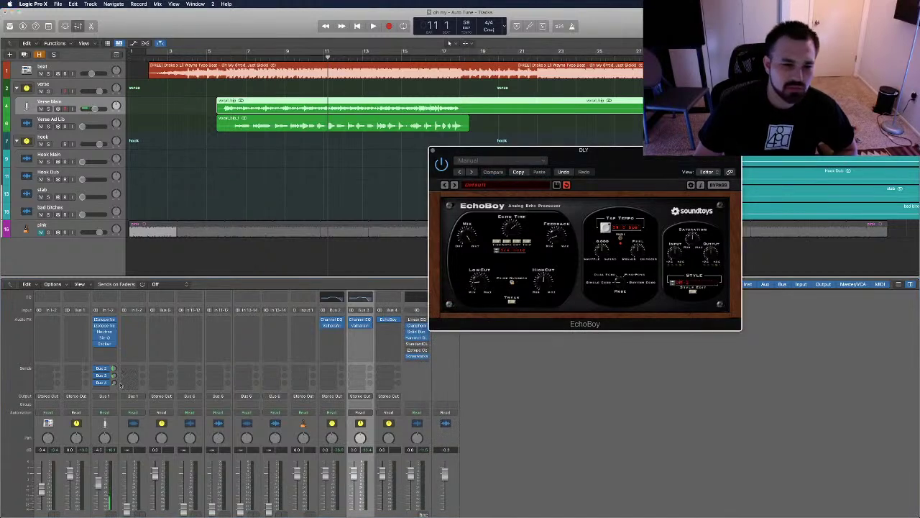
Audition the delay from bar 11, return EchoBoy to Dual Echo mode and close its window.
{"action": "key", "text": "space"}
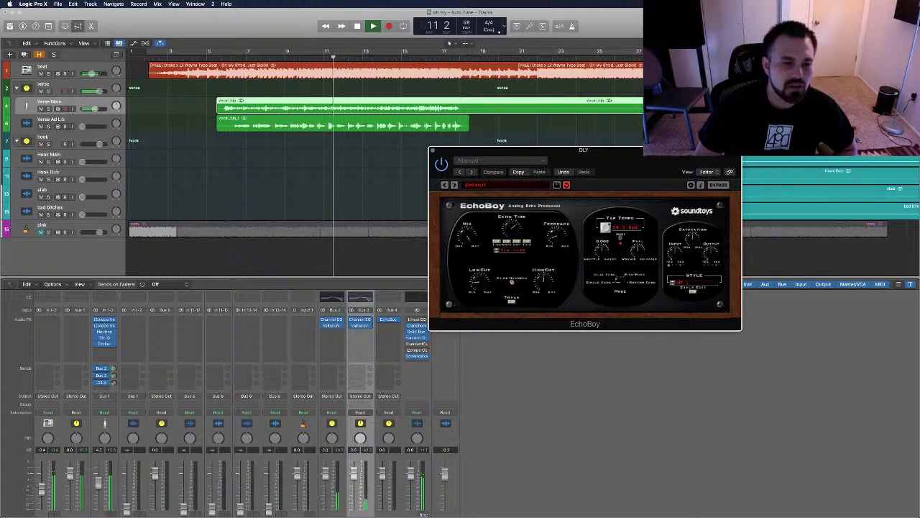
{"action": "left_click", "coordinate": [729, 300]}
{"action": "key", "text": "space"}
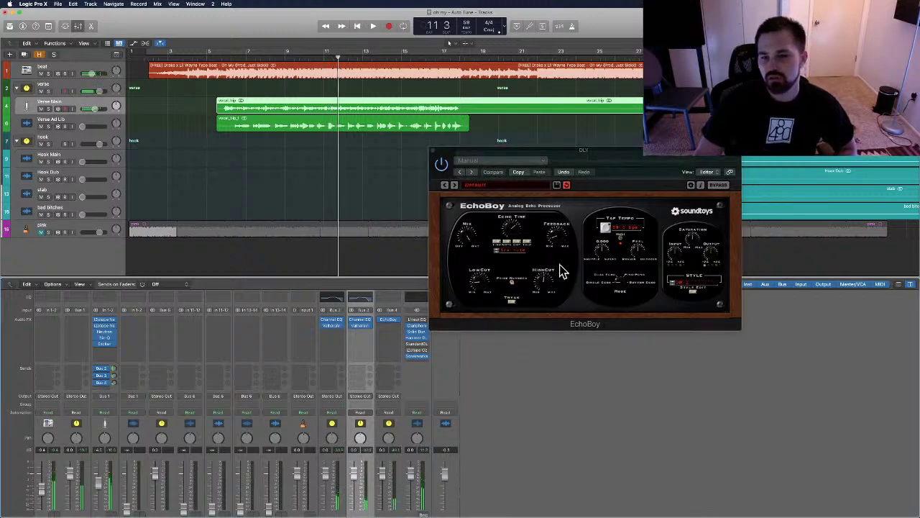
{"action": "left_click", "coordinate": [613, 279]}
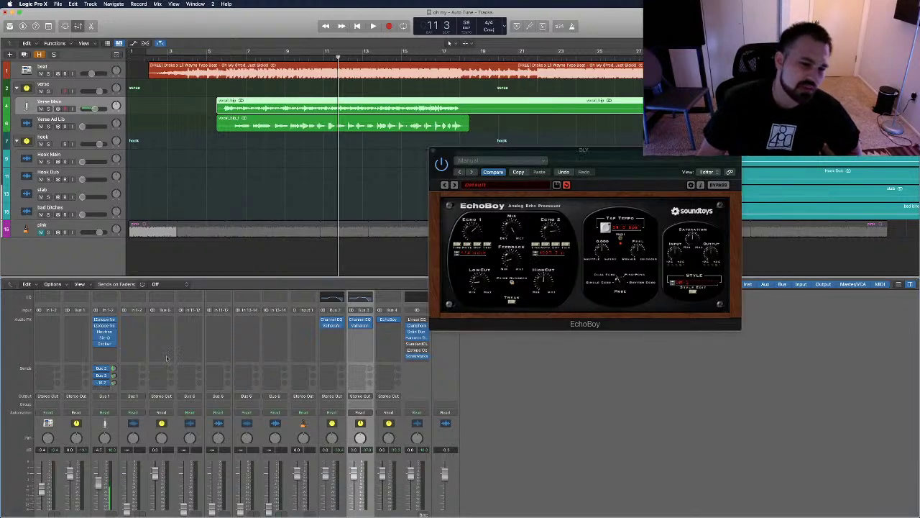
{"action": "left_click", "coordinate": [433, 150]}
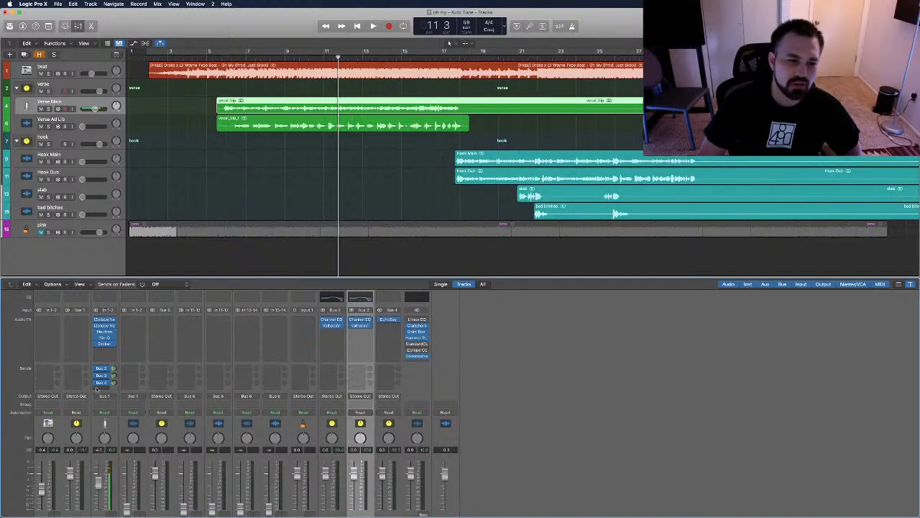
Play the verse from bar 11 with the beat, reverbs and delay together, stopping in bar 14.
{"action": "left_click", "coordinate": [327, 58]}
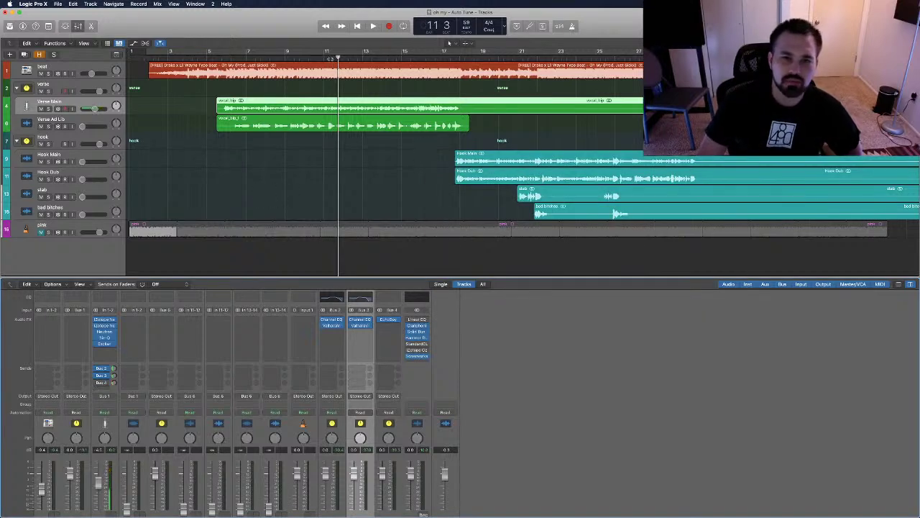
{"action": "key", "text": "space"}
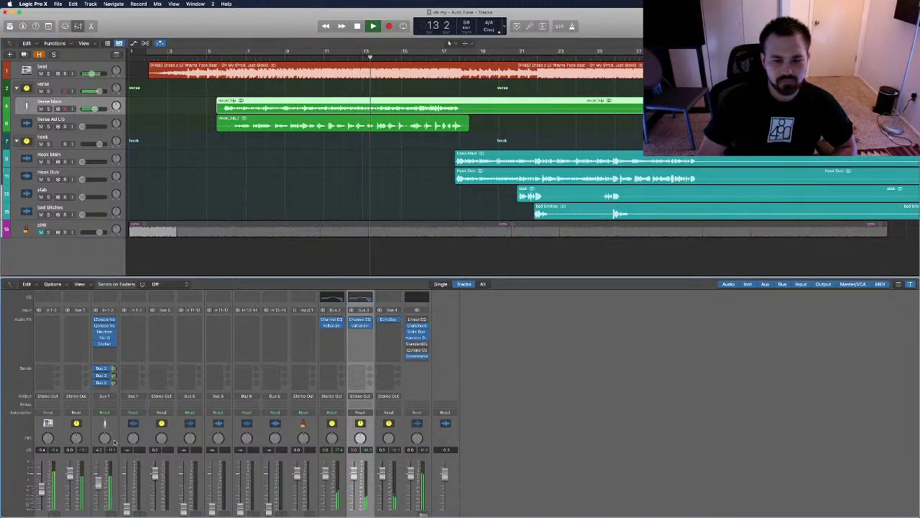
{"action": "scroll", "coordinate": [395, 493], "scroll_direction": "down", "scroll_amount": 2}
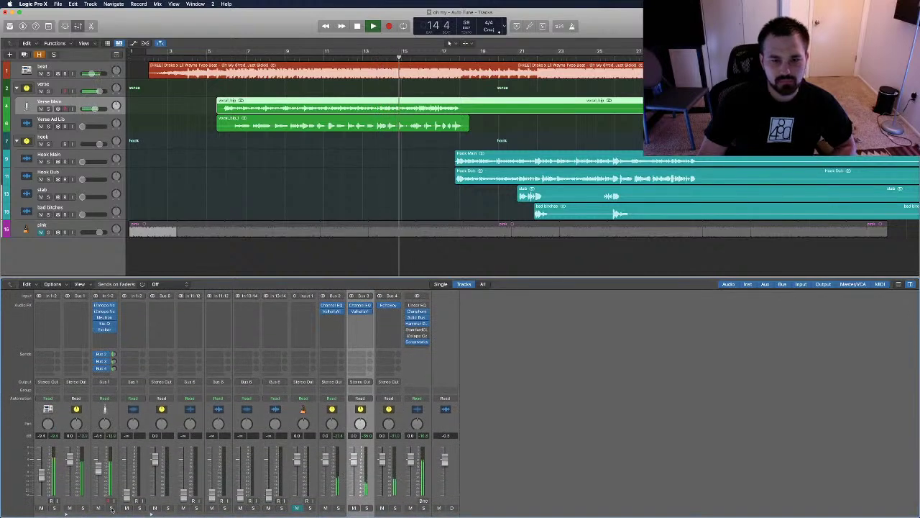
{"action": "key", "text": "space"}
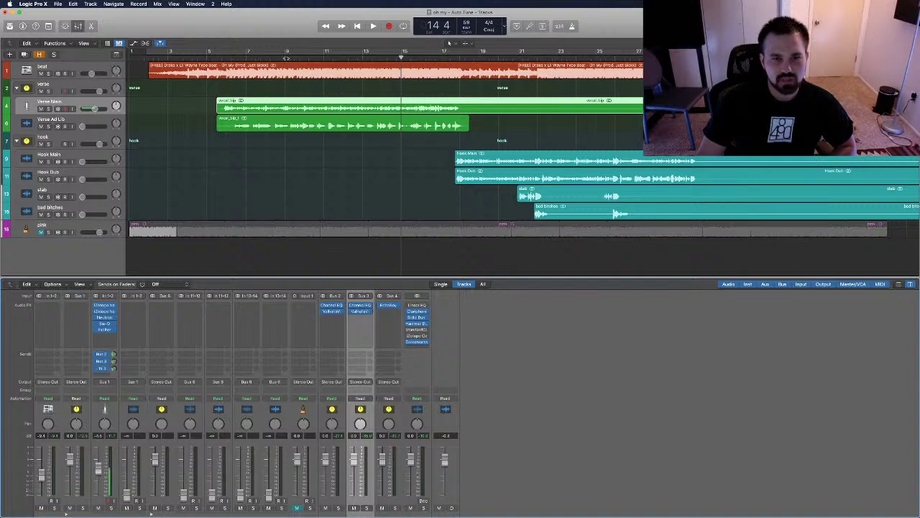
Mute the beat channel and play the verse vocal with its effects from bar 9 to bar 14.
{"action": "left_click", "coordinate": [286, 57]}
{"action": "left_click", "coordinate": [290, 58]}
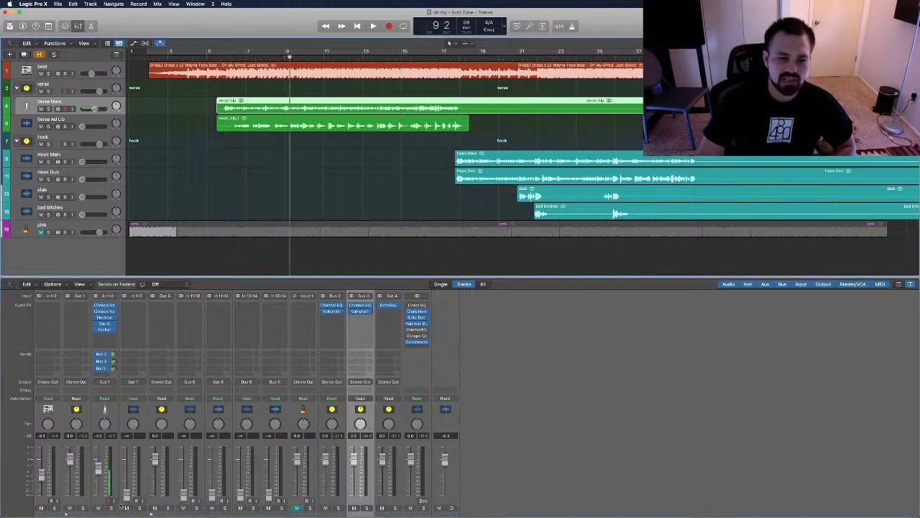
{"action": "scroll", "coordinate": [104, 507], "scroll_direction": "down", "scroll_amount": 2}
{"action": "scroll", "coordinate": [104, 507], "scroll_direction": "up", "scroll_amount": 1}
{"action": "left_click", "coordinate": [41, 495]}
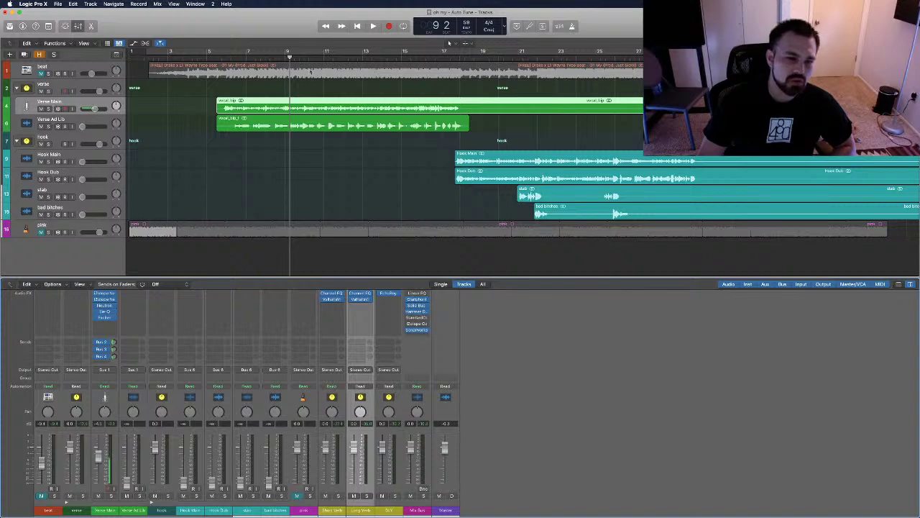
{"action": "scroll", "coordinate": [291, 313], "scroll_direction": "down", "scroll_amount": 1}
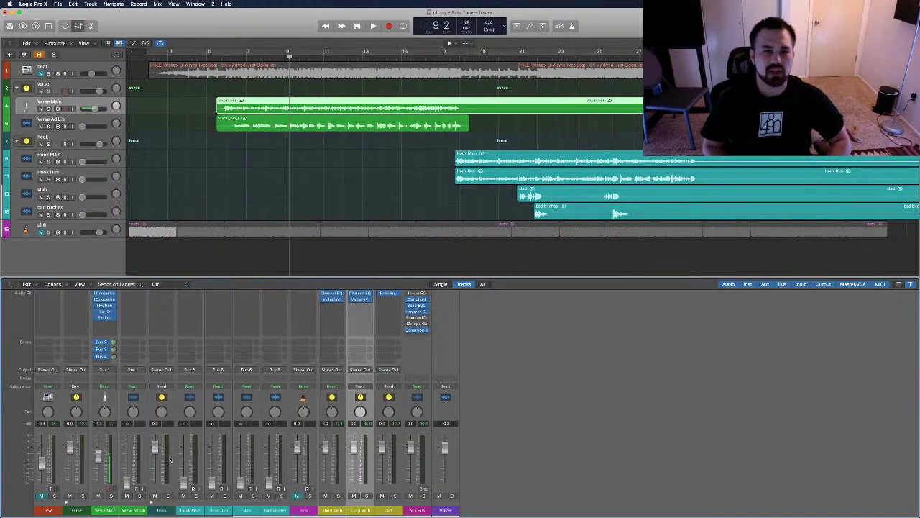
{"action": "key", "text": "space"}
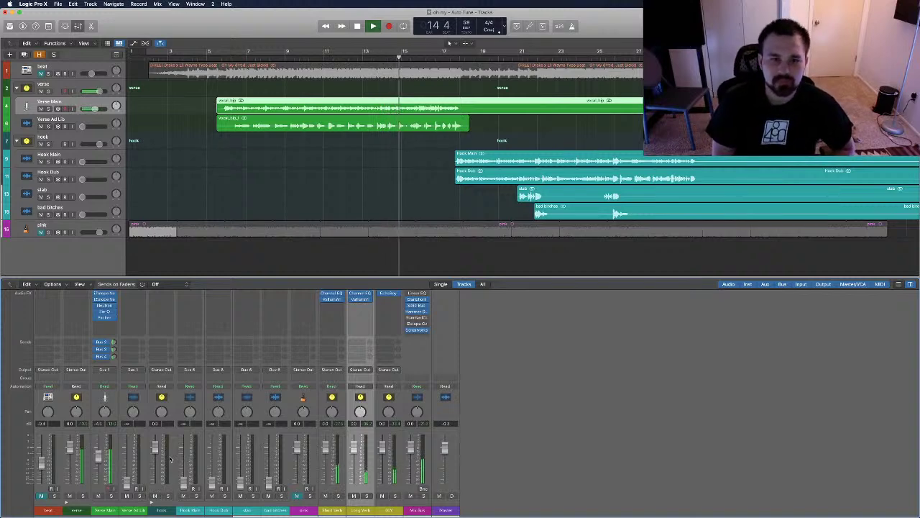
{"action": "key", "text": "space"}
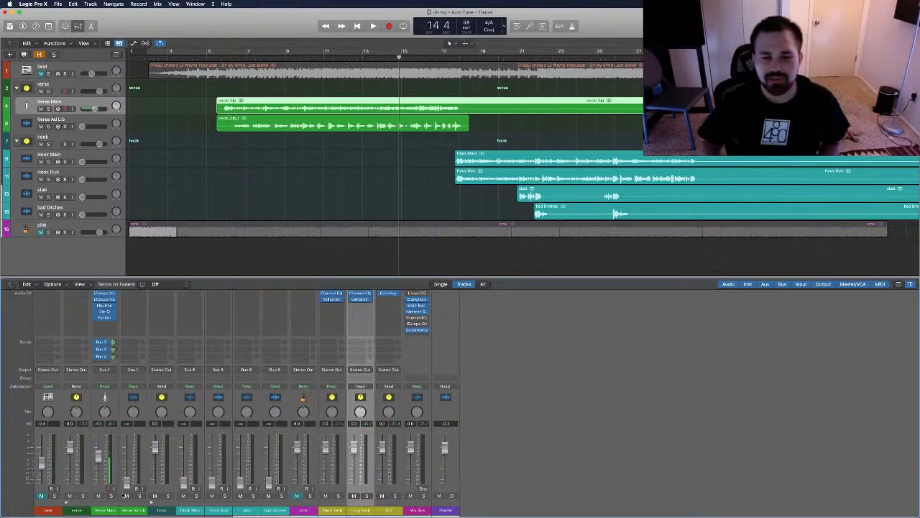
Return the playhead to bar 9 and route the outputs of the Short Verb, Long Verb and DLY channels to Bus 5.
{"action": "scroll", "coordinate": [524, 413], "scroll_direction": "up", "scroll_amount": 3}
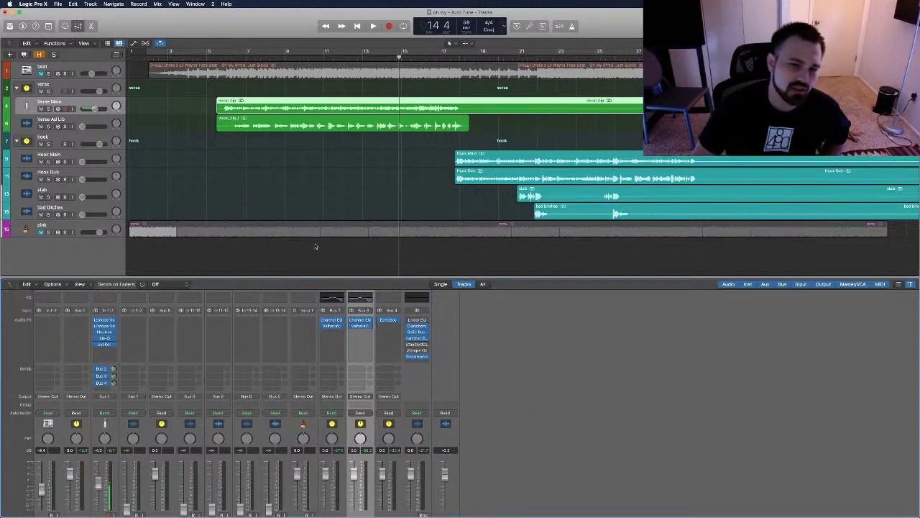
{"action": "scroll", "coordinate": [315, 323], "scroll_direction": "down", "scroll_amount": 3}
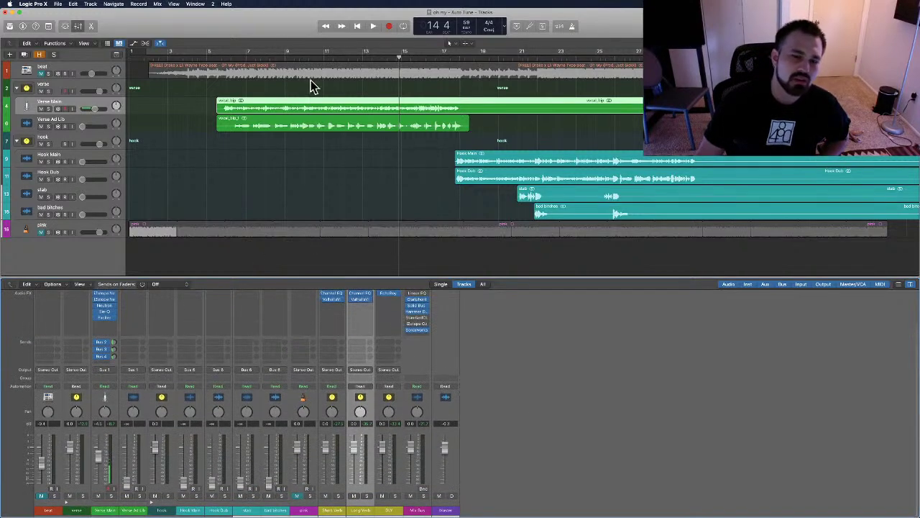
{"action": "left_click", "coordinate": [284, 52]}
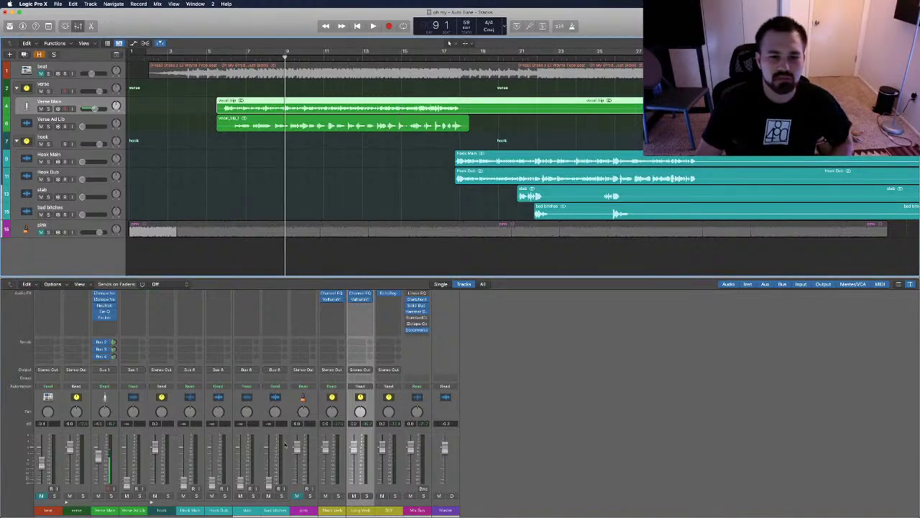
{"action": "left_click", "coordinate": [340, 407]}
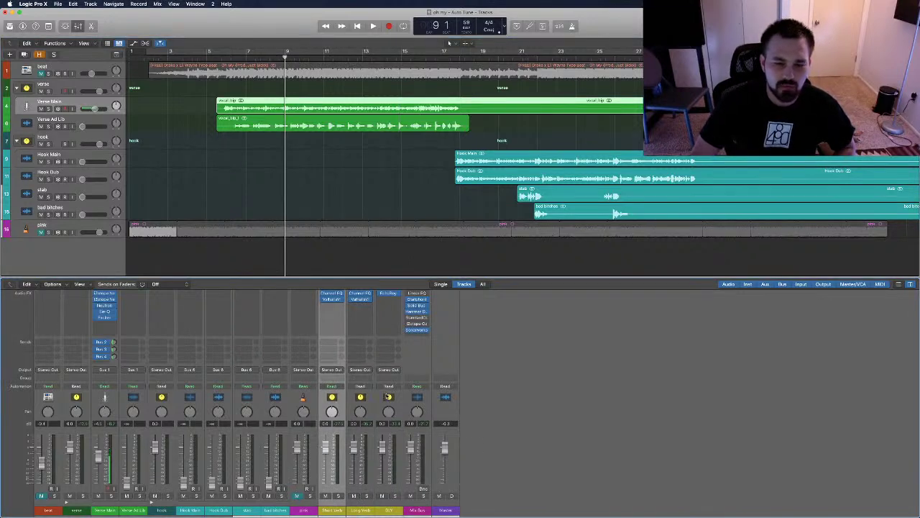
{"action": "left_click", "coordinate": [392, 403], "text": "shift"}
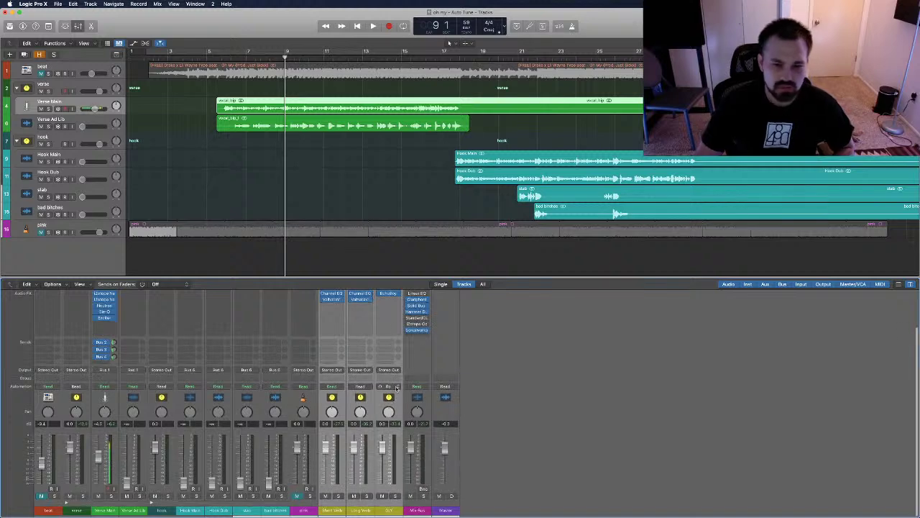
{"action": "left_click", "coordinate": [331, 370]}
{"action": "mouse_move", "coordinate": [338, 394]}
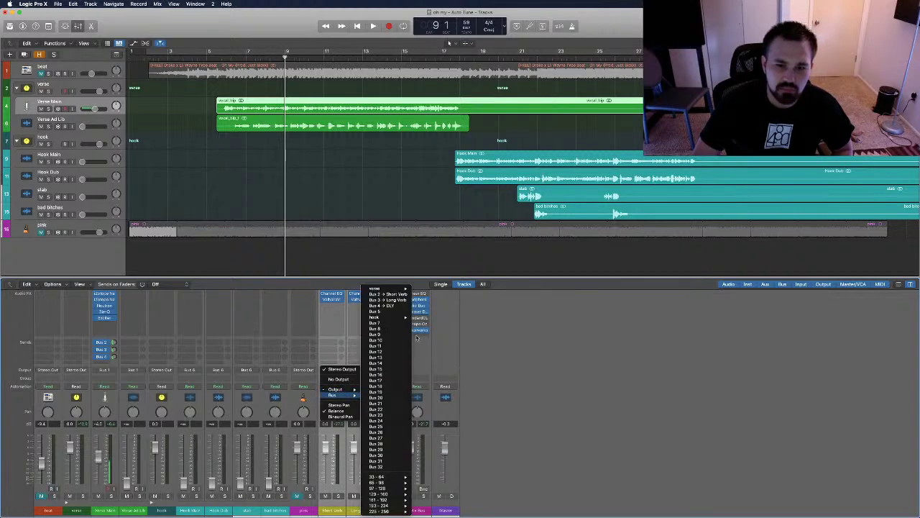
{"action": "left_click", "coordinate": [386, 314]}
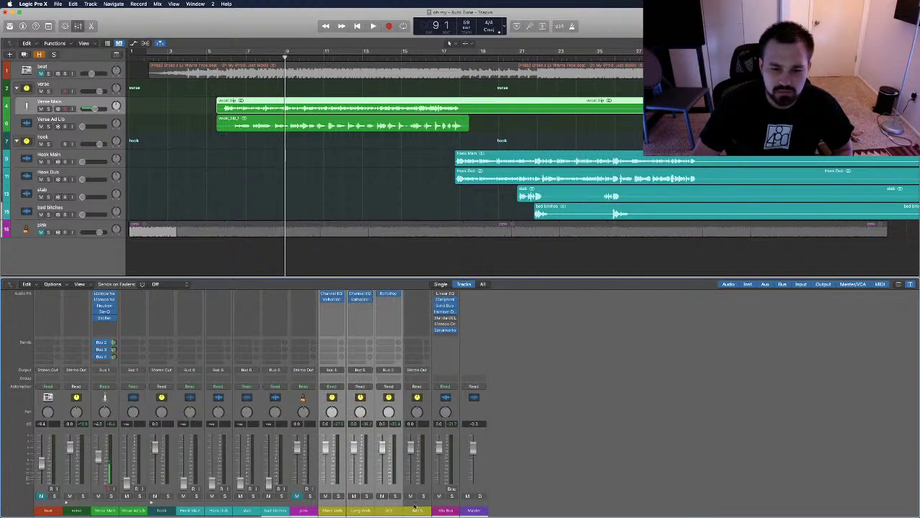
Rename the auxiliary channel that receives Bus 5 to FX Bus.
{"action": "double_click", "coordinate": [416, 510]}
{"action": "type", "text": "R"}
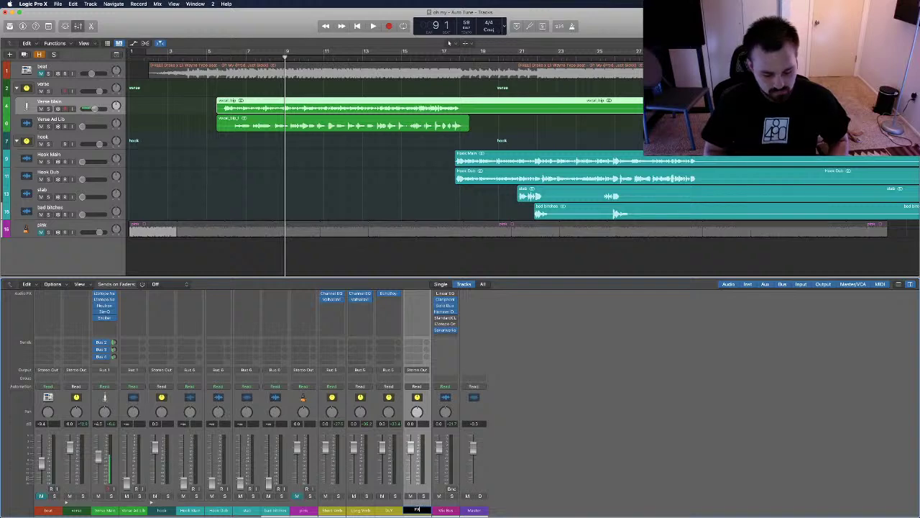
{"action": "type", "text": " Verb"}
{"action": "key", "text": "Return"}
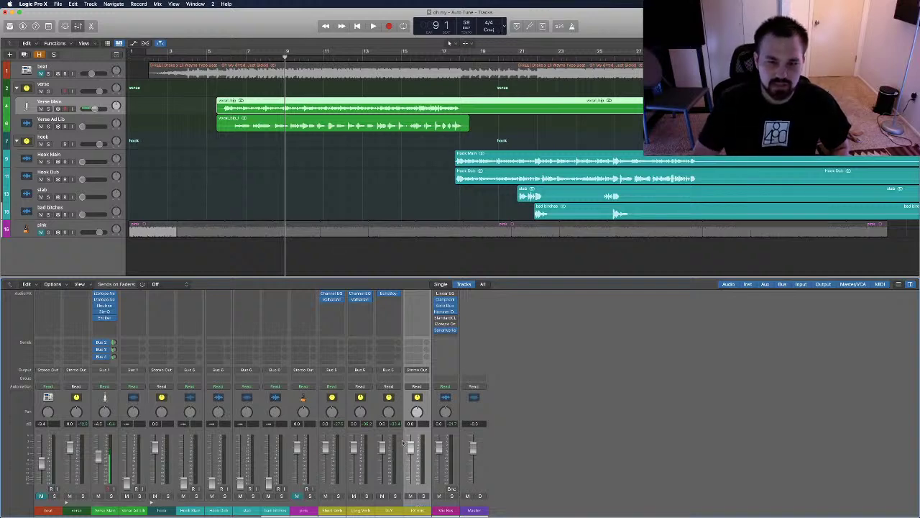
Examine the inputs, sends and outputs of the effect channels, the FX Bus and Hook Main in the mixer.
{"action": "left_click", "coordinate": [342, 405]}
{"action": "left_click", "coordinate": [388, 404], "text": "shift"}
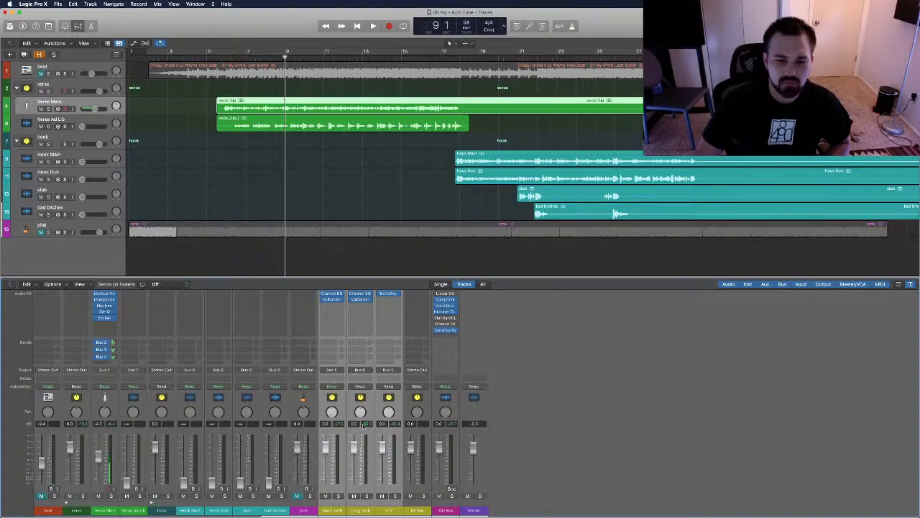
{"action": "left_click", "coordinate": [434, 403]}
{"action": "left_click", "coordinate": [419, 400]}
{"action": "scroll", "coordinate": [419, 374], "scroll_direction": "up", "scroll_amount": 3}
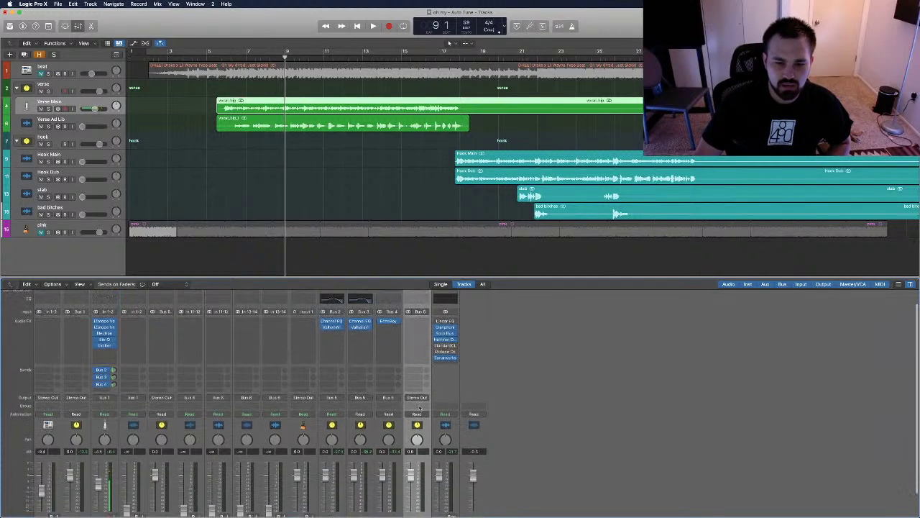
{"action": "left_click", "coordinate": [419, 512]}
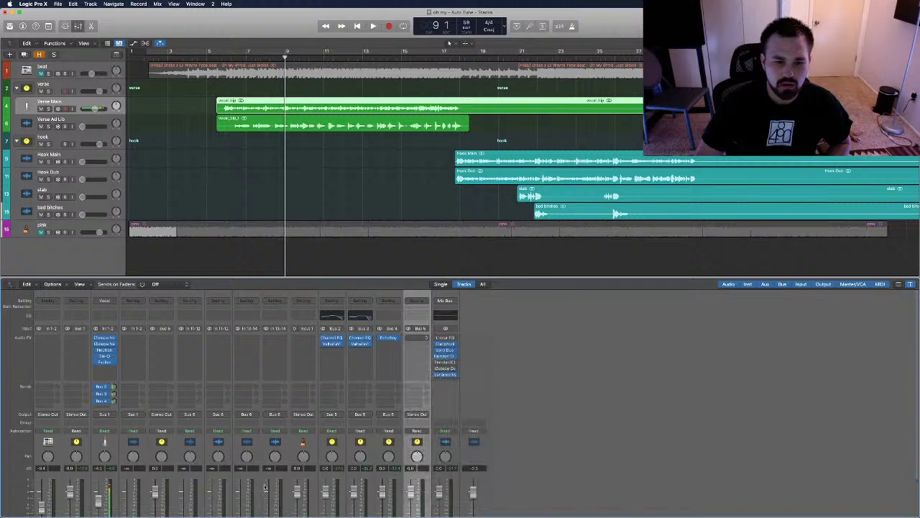
{"action": "scroll", "coordinate": [281, 474], "scroll_direction": "down", "scroll_amount": 3}
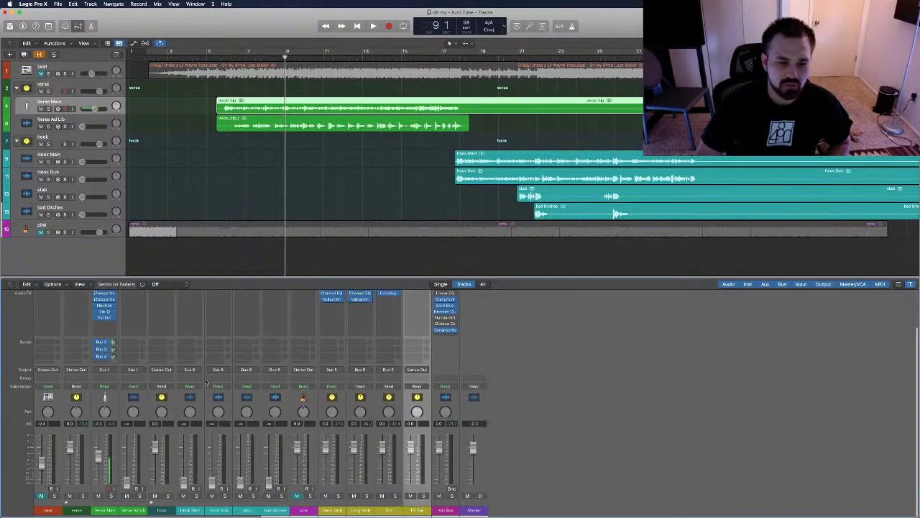
{"action": "left_click", "coordinate": [208, 411]}
{"action": "left_click", "coordinate": [196, 411]}
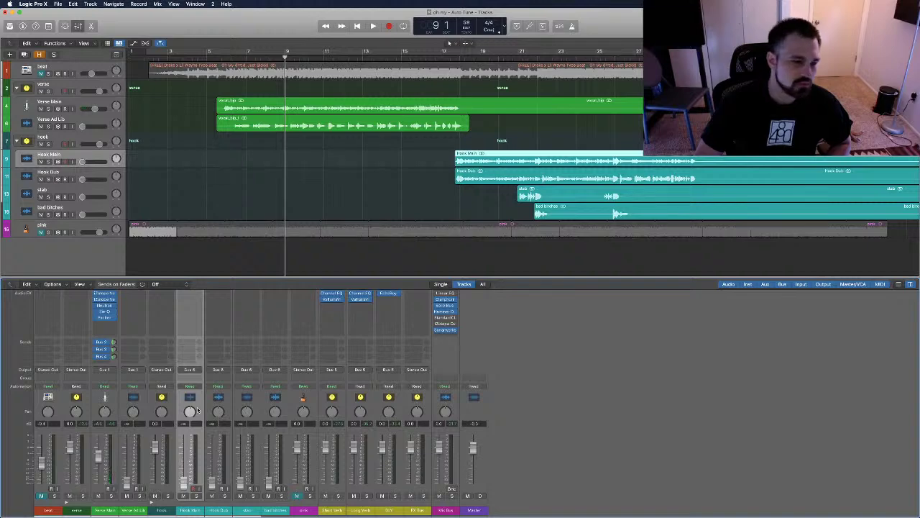
{"action": "scroll", "coordinate": [184, 410], "scroll_direction": "down", "scroll_amount": 2}
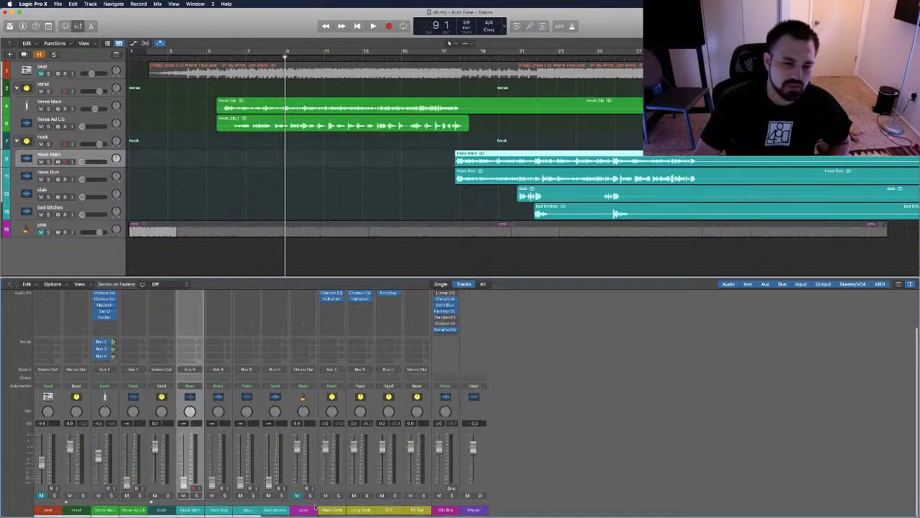
{"action": "scroll", "coordinate": [314, 503], "scroll_direction": "up", "scroll_amount": 2}
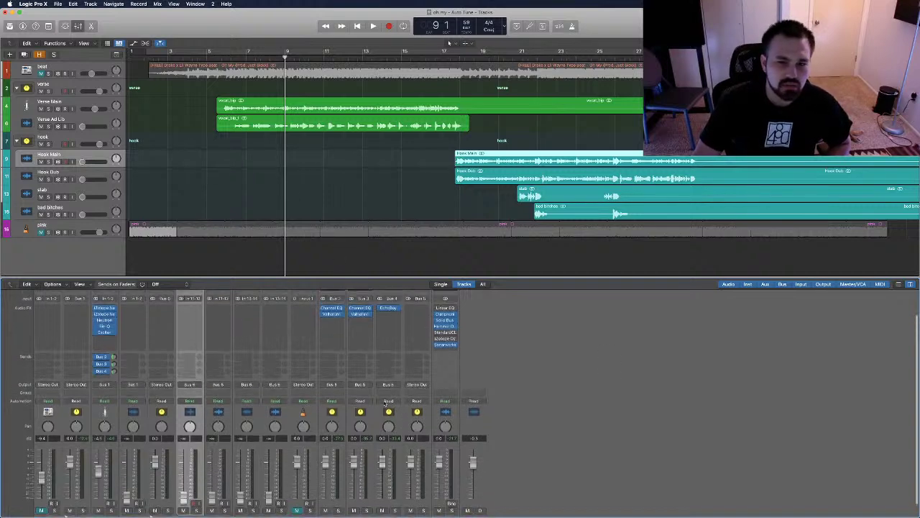
Play the verse from bar 8, unmute the beat channel and stop playback.
{"action": "left_click", "coordinate": [275, 58]}
{"action": "key", "text": "space"}
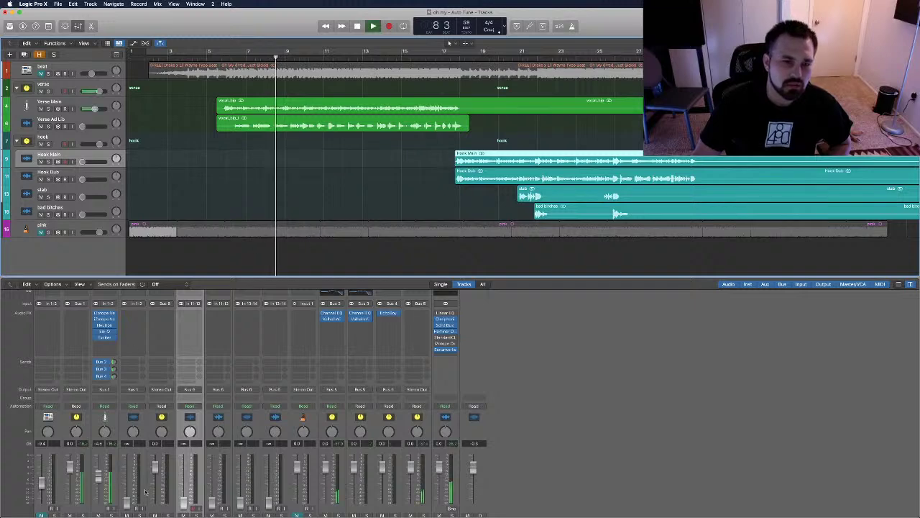
{"action": "left_click", "coordinate": [43, 515]}
{"action": "scroll", "coordinate": [43, 503], "scroll_direction": "down", "scroll_amount": 1}
{"action": "key", "text": "space"}
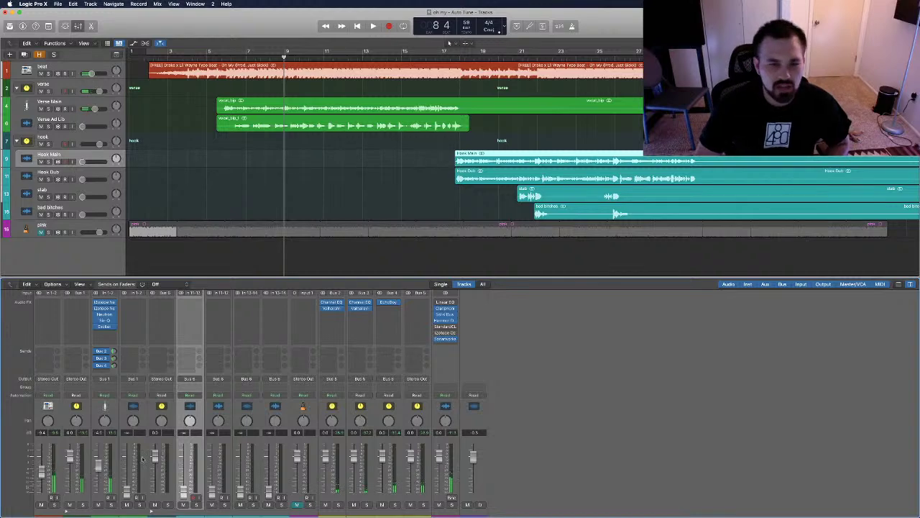
{"action": "scroll", "coordinate": [144, 446], "scroll_direction": "down", "scroll_amount": 1}
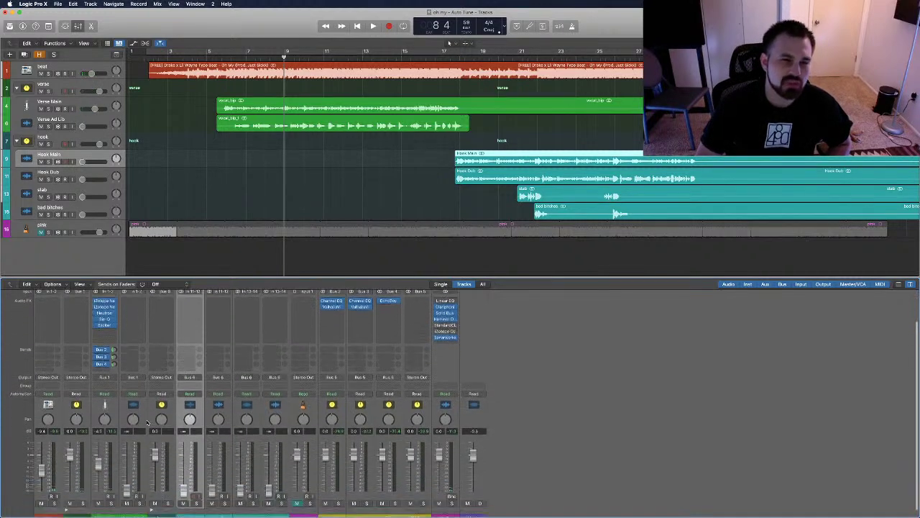
{"action": "scroll", "coordinate": [147, 422], "scroll_direction": "down", "scroll_amount": 1}
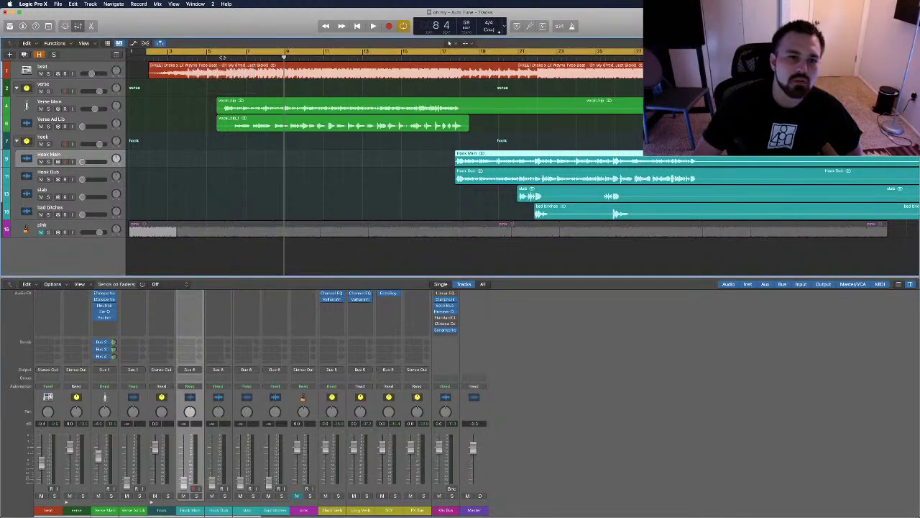
Copy the Verse Main channel strip setting and paste it onto the Verse Ad Lib channel.
{"action": "scroll", "coordinate": [144, 345], "scroll_direction": "up", "scroll_amount": 3}
{"action": "left_click", "coordinate": [104, 300]}
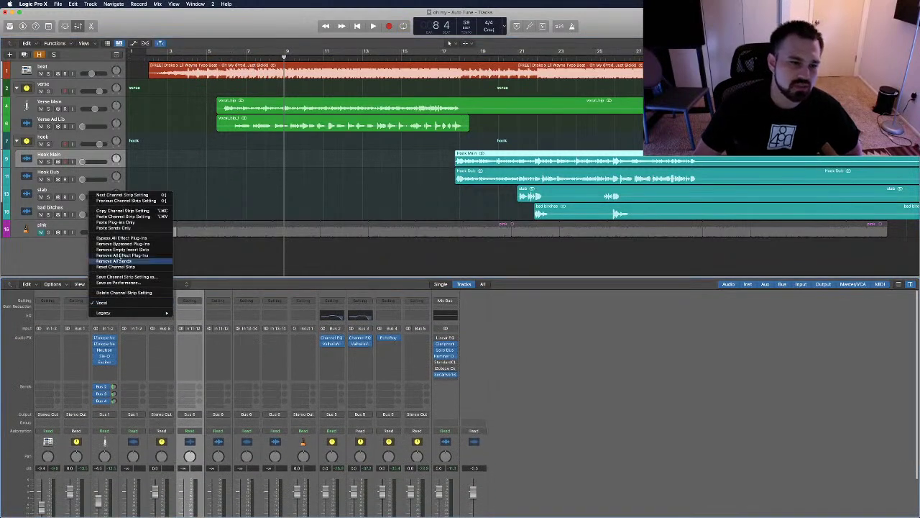
{"action": "left_click", "coordinate": [119, 211]}
{"action": "left_click", "coordinate": [161, 300]}
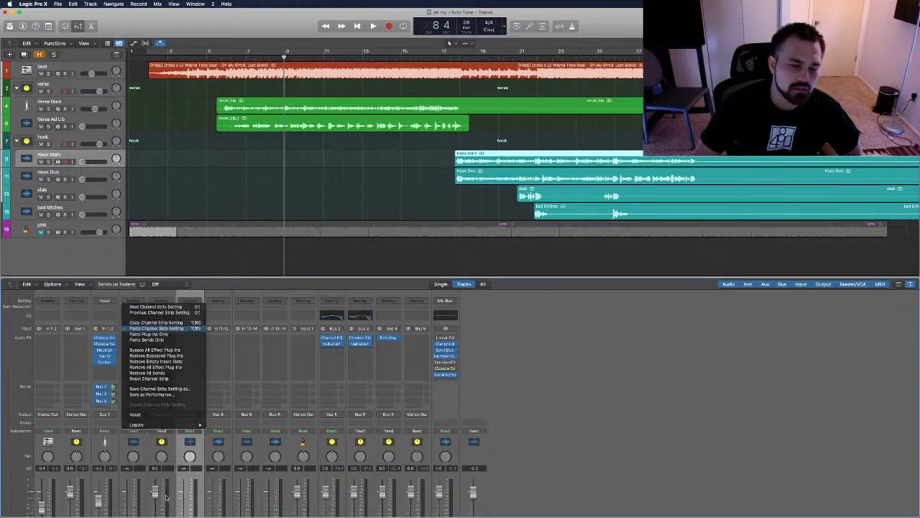
{"action": "left_click", "coordinate": [158, 329]}
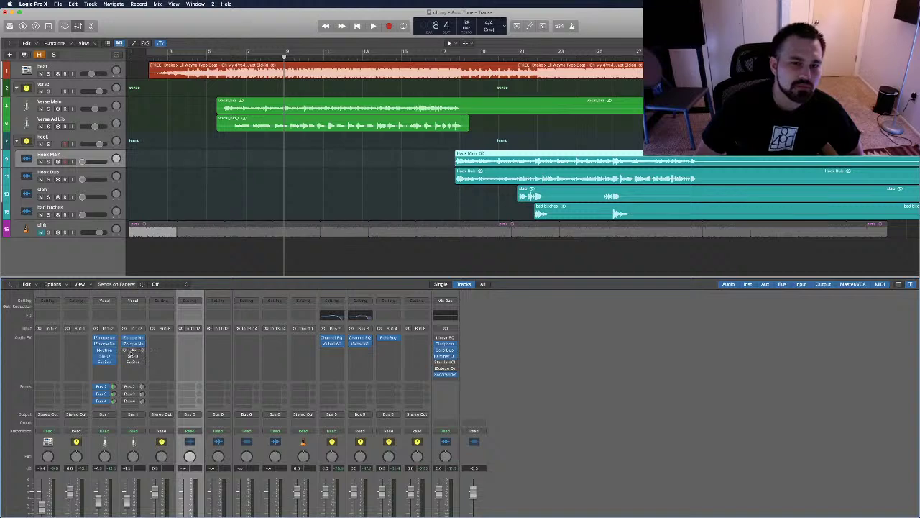
Check Nectar 2 on Verse Ad Lib during playback, dismiss its preset manager, close the plug-in window and stop playback.
{"action": "left_click", "coordinate": [134, 344]}
{"action": "scroll", "coordinate": [132, 424], "scroll_direction": "down", "scroll_amount": 3}
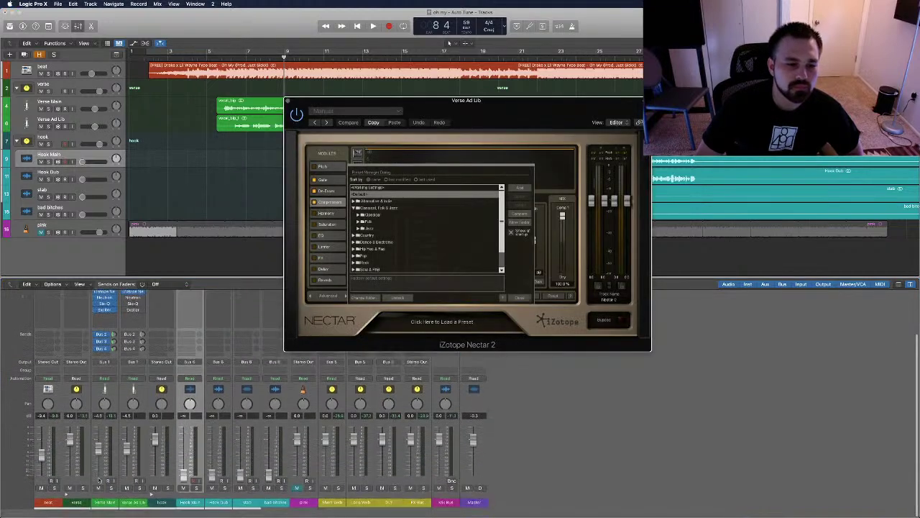
{"action": "key", "text": "space"}
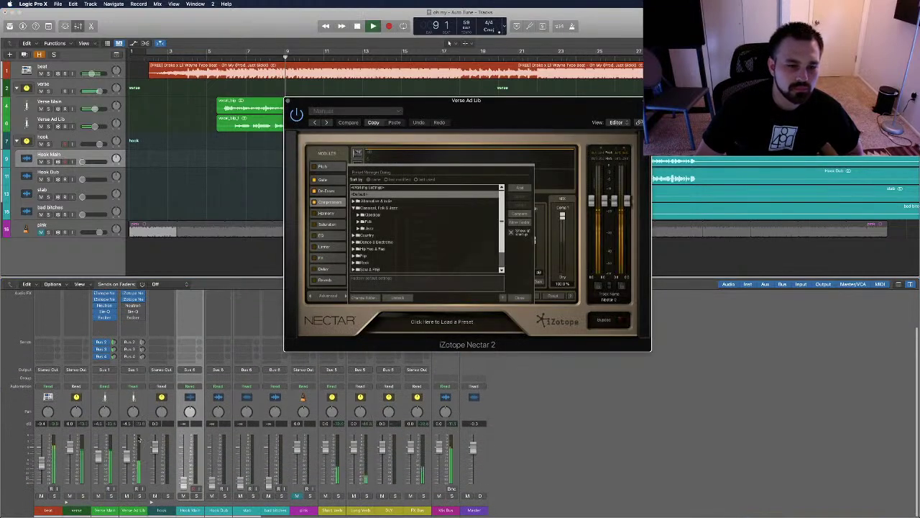
{"action": "left_click", "coordinate": [138, 414]}
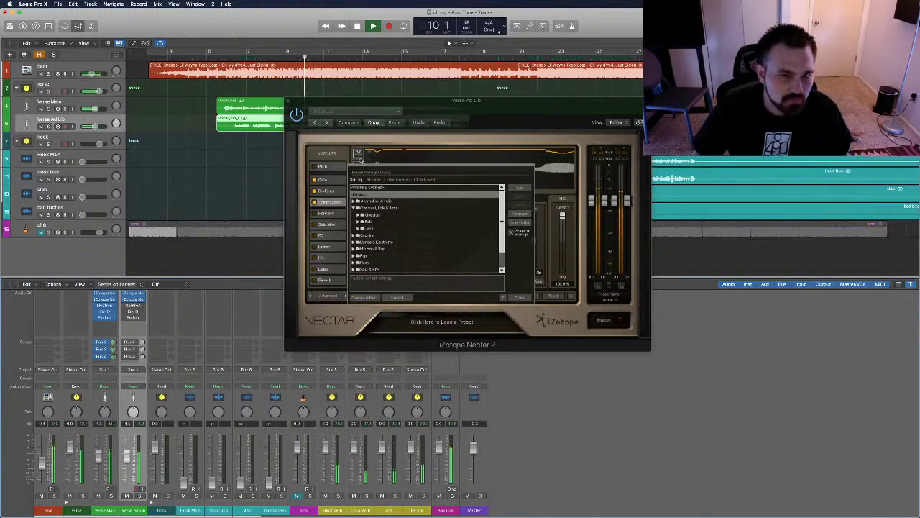
{"action": "left_click", "coordinate": [523, 297]}
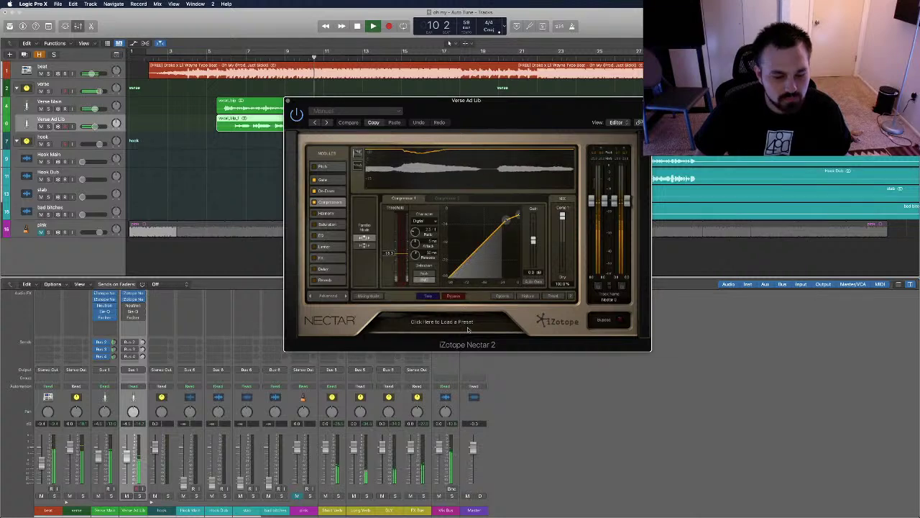
{"action": "left_click", "coordinate": [287, 100]}
{"action": "key", "text": "space"}
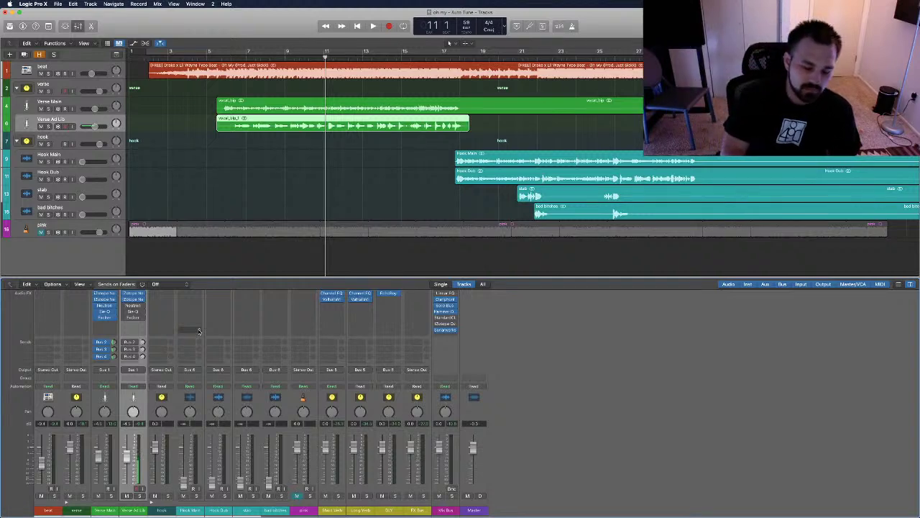
Play the verse from bar 9, enable Neutron on Verse Ad Lib and open its Equalizer.
{"action": "scroll", "coordinate": [199, 331], "scroll_direction": "up", "scroll_amount": 1}
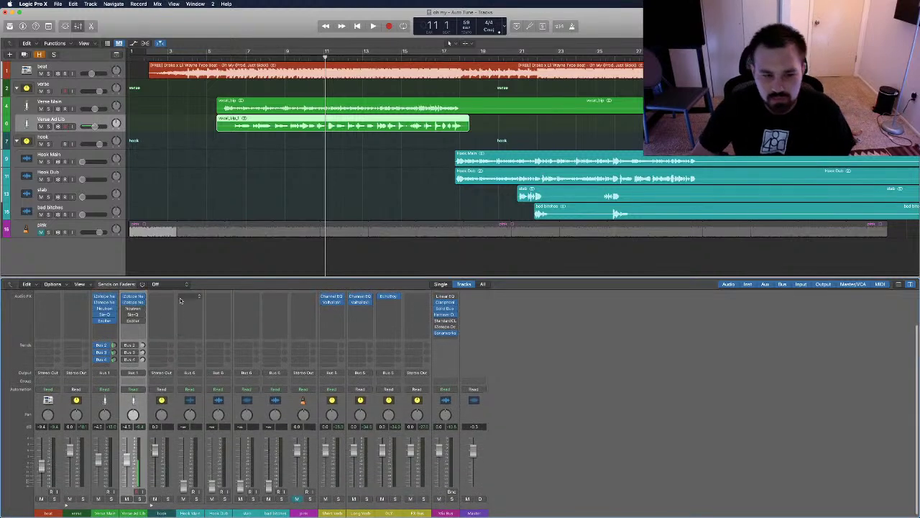
{"action": "left_click", "coordinate": [286, 49]}
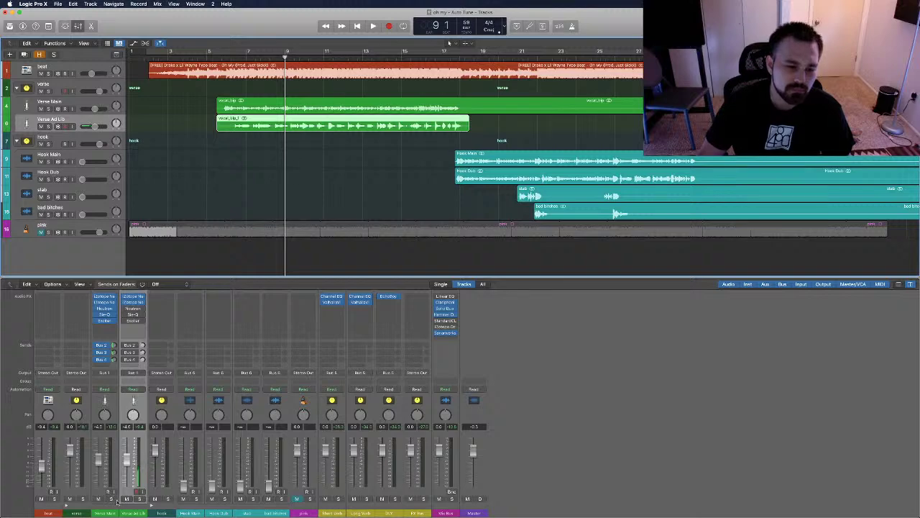
{"action": "key", "text": "space"}
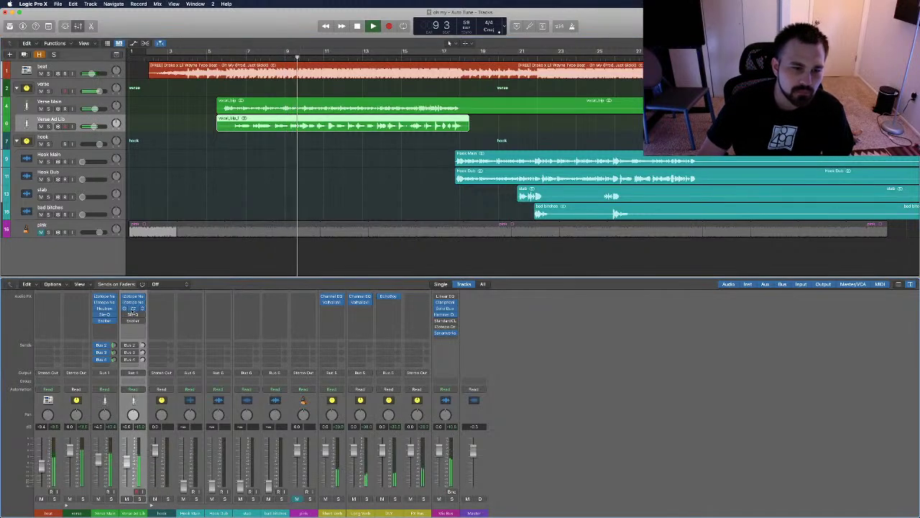
{"action": "left_click", "coordinate": [133, 315]}
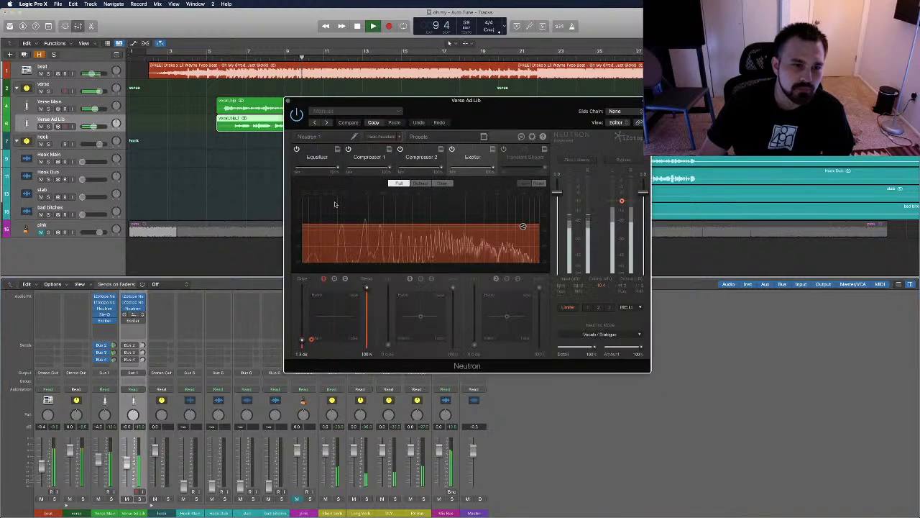
{"action": "left_click", "coordinate": [317, 156]}
Reshape Verse Ad Lib's Neutron EQ: flatten band 7 and the high shelf, set the high cut to about 12 kHz and cut the low shelf about 2 dB.
{"action": "left_click", "coordinate": [473, 227]}
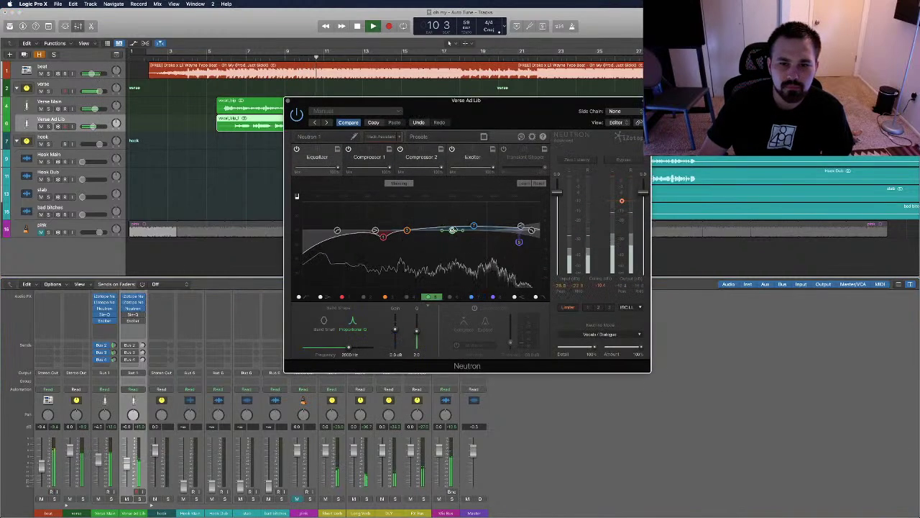
{"action": "left_click_drag", "start_coordinate": [474, 227], "coordinate": [487, 230]}
{"action": "left_click", "coordinate": [516, 230]}
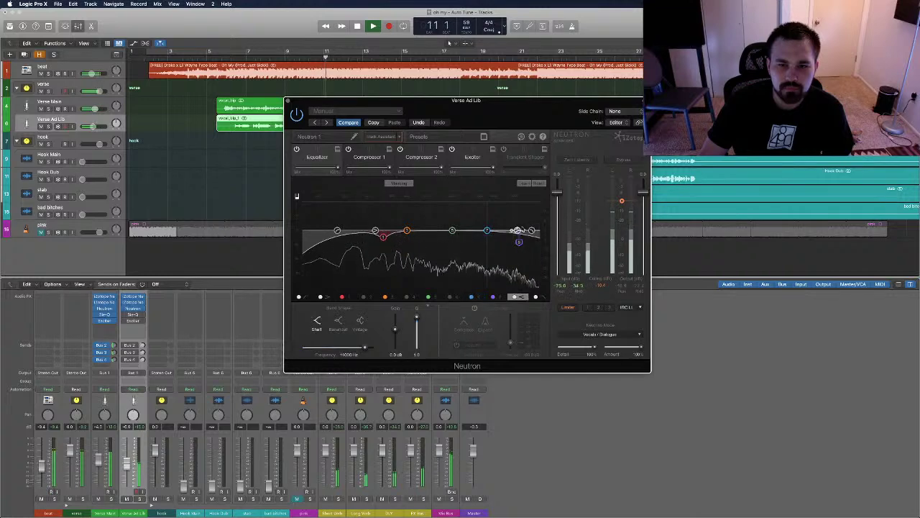
{"action": "left_click_drag", "start_coordinate": [518, 230], "coordinate": [521, 230]}
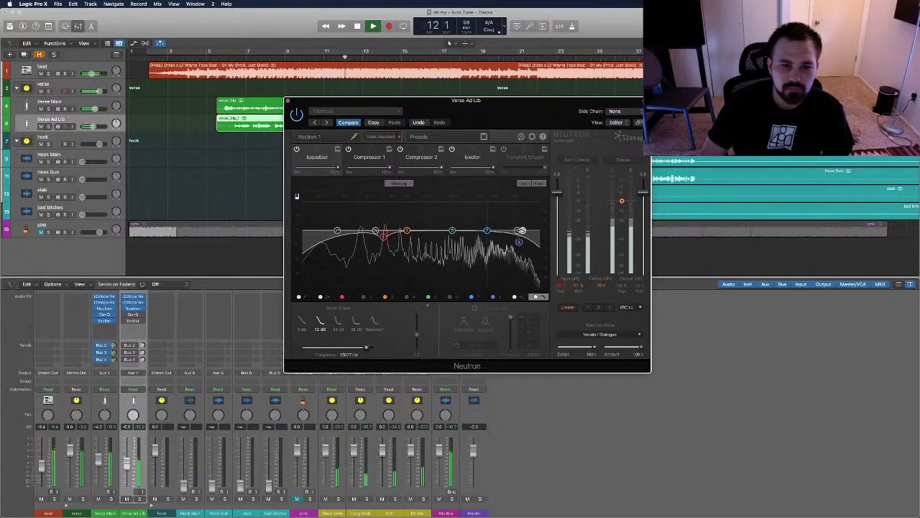
{"action": "left_click", "coordinate": [383, 235]}
{"action": "left_click_drag", "start_coordinate": [383, 235], "coordinate": [384, 234]}
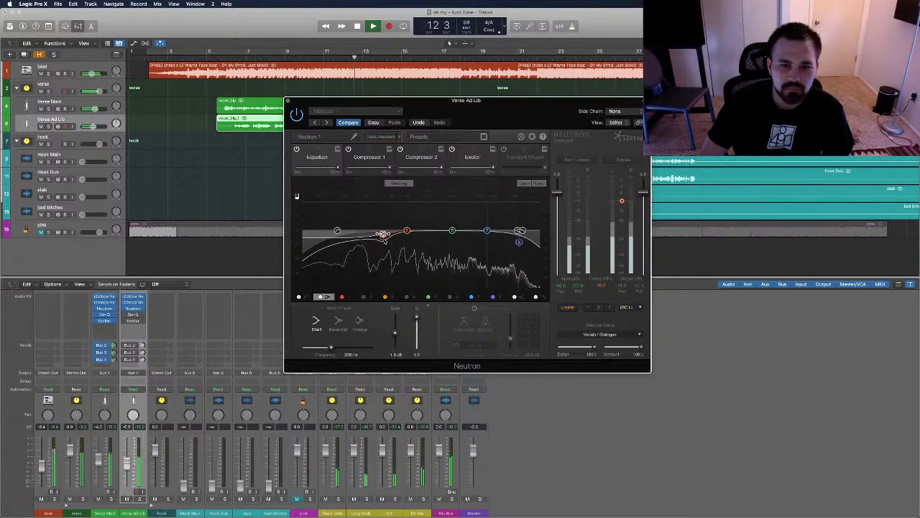
{"action": "left_click", "coordinate": [372, 138]}
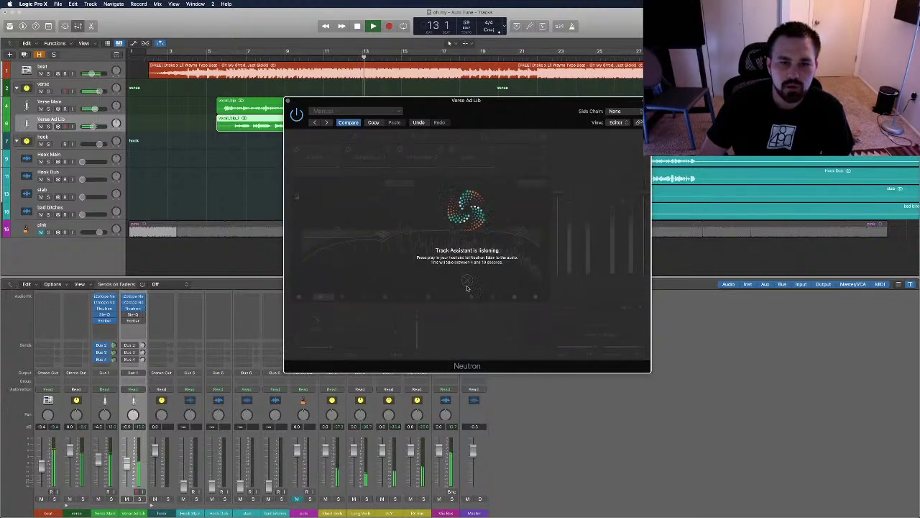
Lower Neutron's Compressor 2 threshold slightly, center the Exciter's first-band blend point vertically, and close the plug-in window.
{"action": "left_click", "coordinate": [368, 158]}
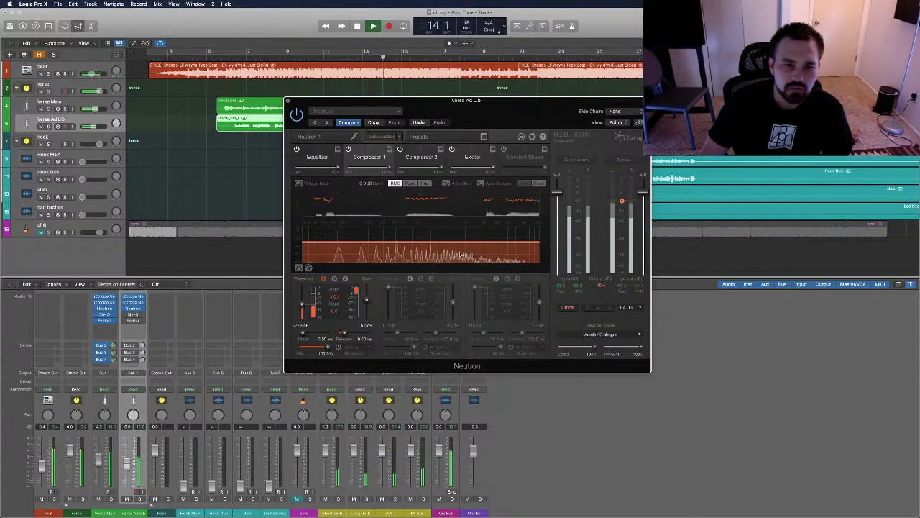
{"action": "left_click", "coordinate": [424, 153]}
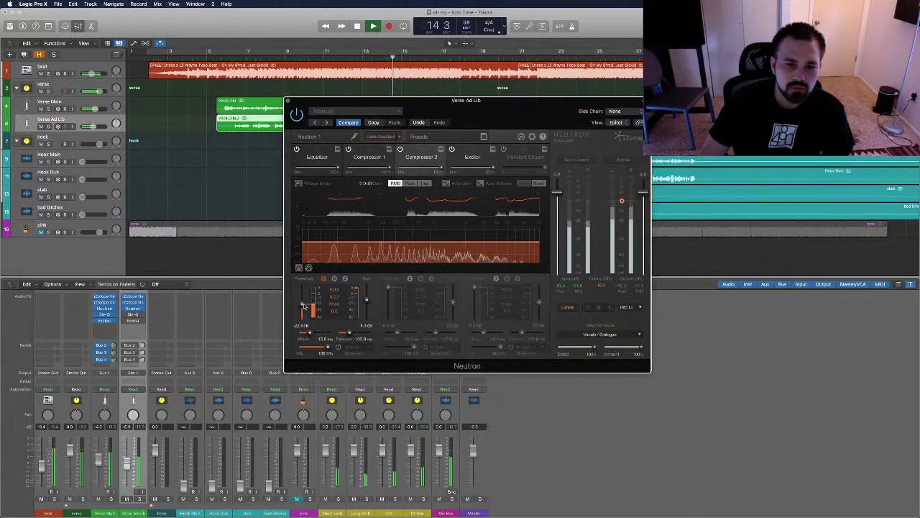
{"action": "left_click_drag", "start_coordinate": [303, 305], "coordinate": [303, 307]}
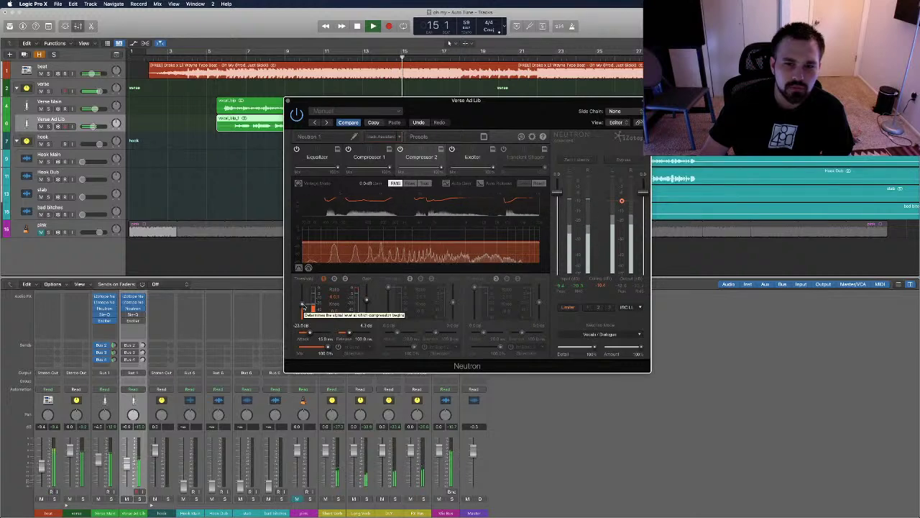
{"action": "left_click", "coordinate": [475, 159]}
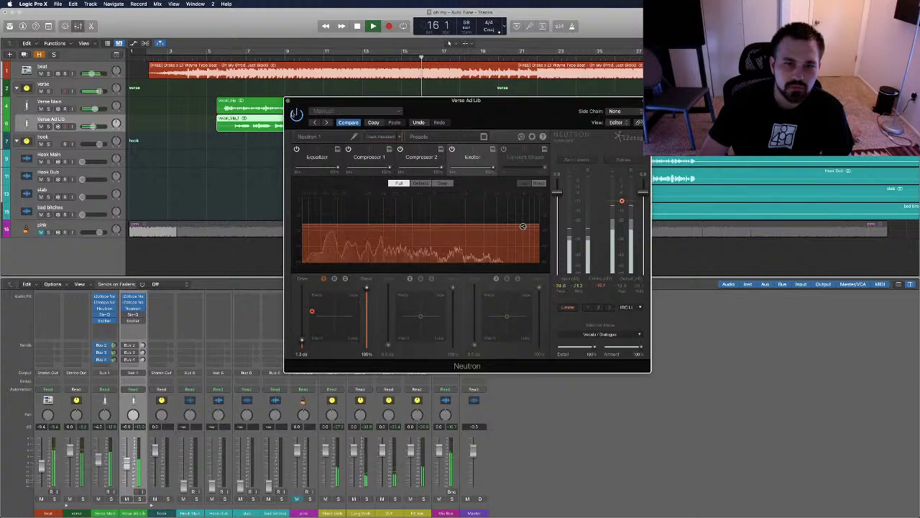
{"action": "left_click", "coordinate": [291, 100]}
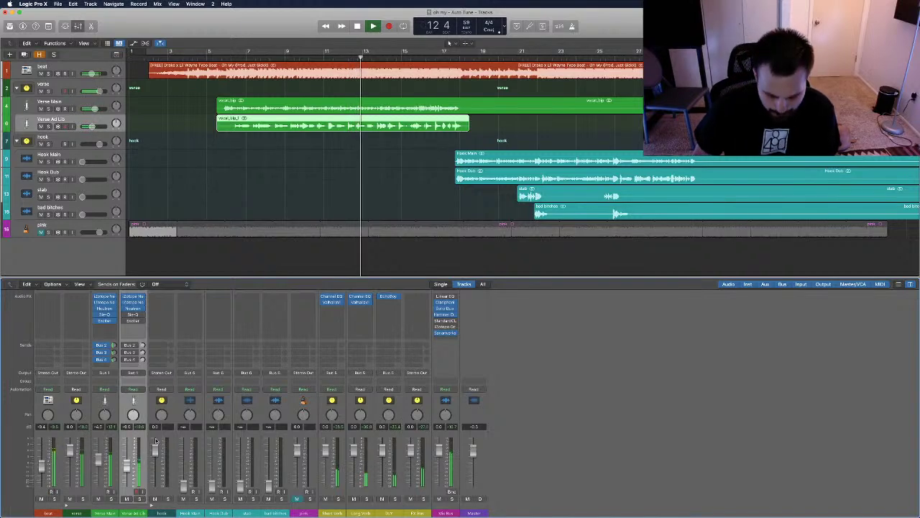
Enable Sie-Q on Verse Ad Lib and lower its mid-band frequency, enable the Exciter, and close both plug-in windows.
{"action": "left_click", "coordinate": [131, 314]}
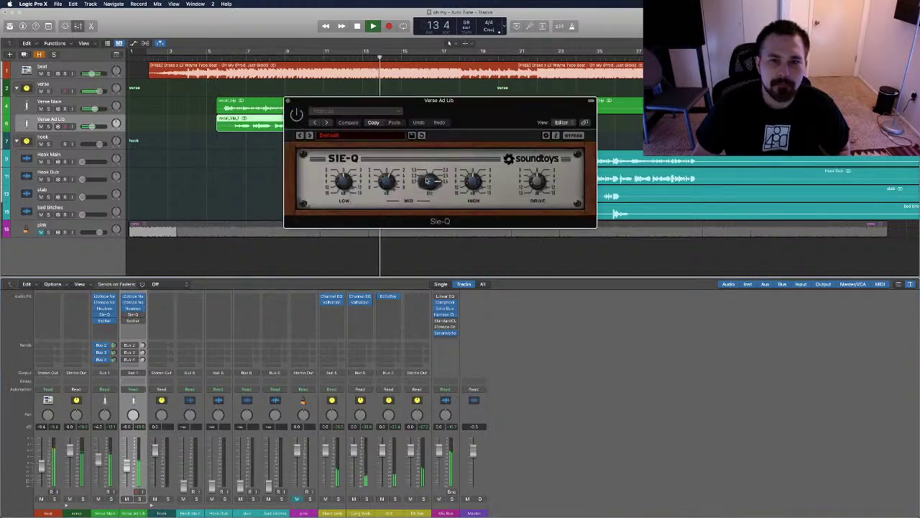
{"action": "left_click_drag", "start_coordinate": [432, 202], "coordinate": [430, 188]}
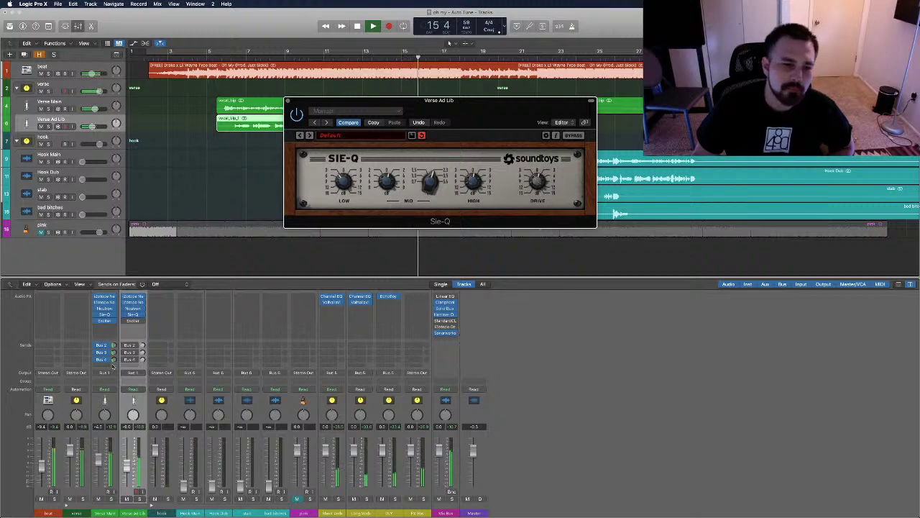
{"action": "left_click", "coordinate": [130, 321]}
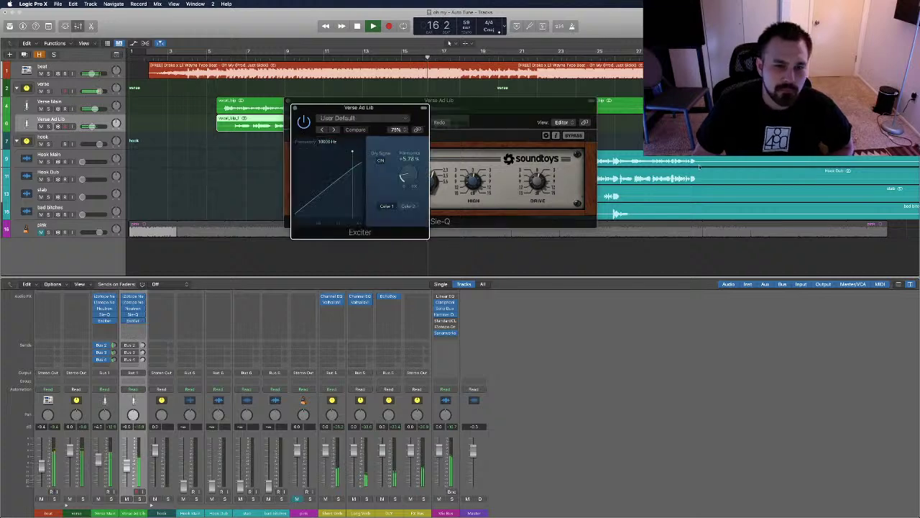
{"action": "left_click", "coordinate": [295, 107]}
{"action": "left_click", "coordinate": [288, 101]}
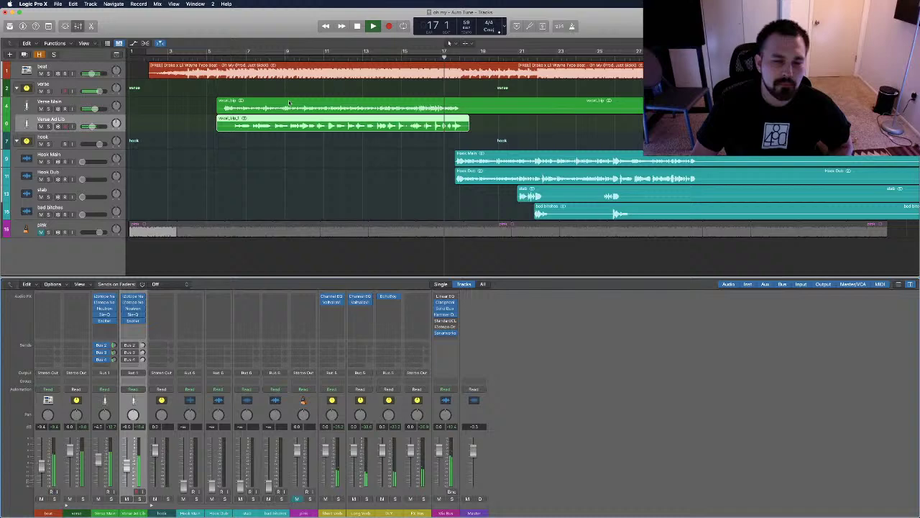
Play the verse from about bar 9, stop playback, and switch the Verse Ad Lib channel to mono on Input 1.
{"action": "left_click", "coordinate": [297, 52]}
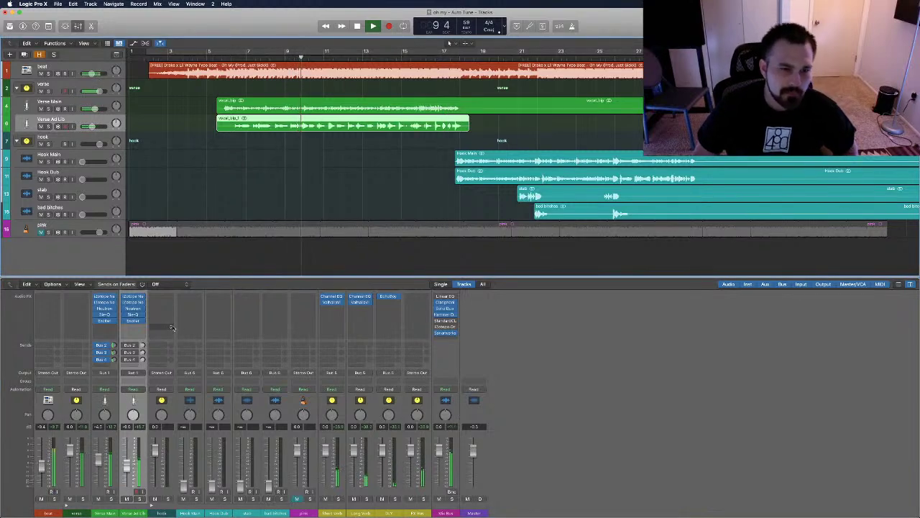
{"action": "key", "text": "space"}
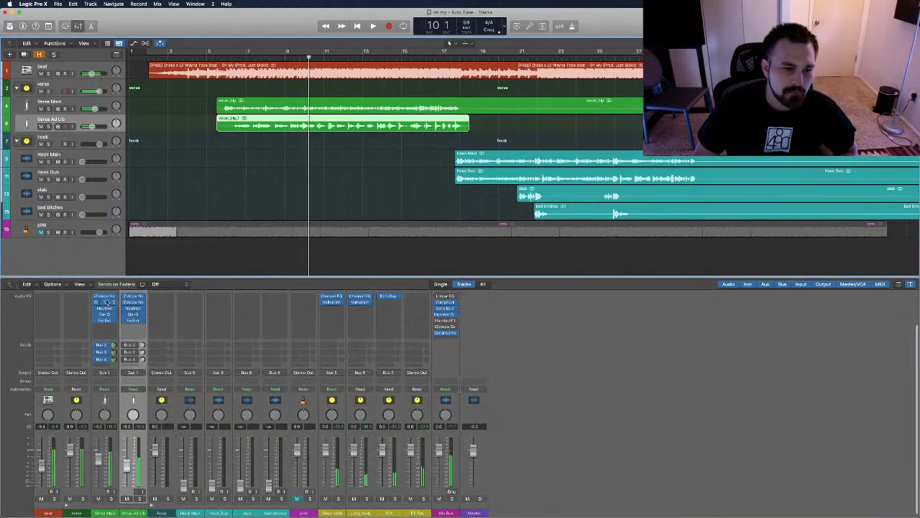
{"action": "scroll", "coordinate": [140, 342], "scroll_direction": "up", "scroll_amount": 3}
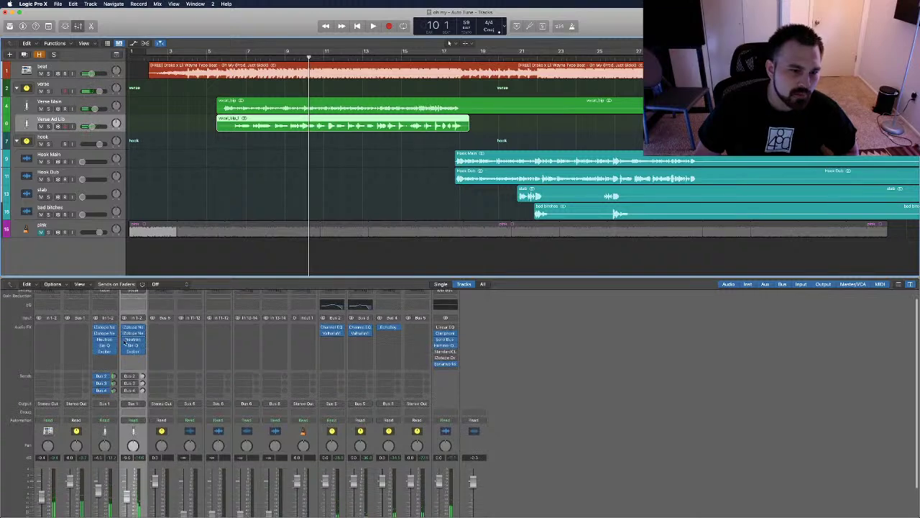
{"action": "scroll", "coordinate": [108, 321], "scroll_direction": "down", "scroll_amount": 1}
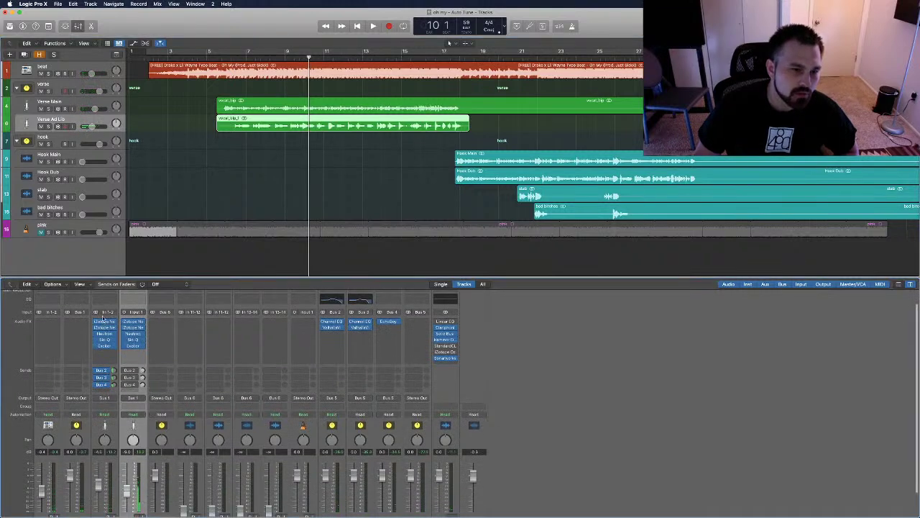
Switch Verse Main to mono and load the mono versions of its Nectar 2 Breath Control, Nectar 2 and Neutron inserts.
{"action": "left_click", "coordinate": [137, 321]}
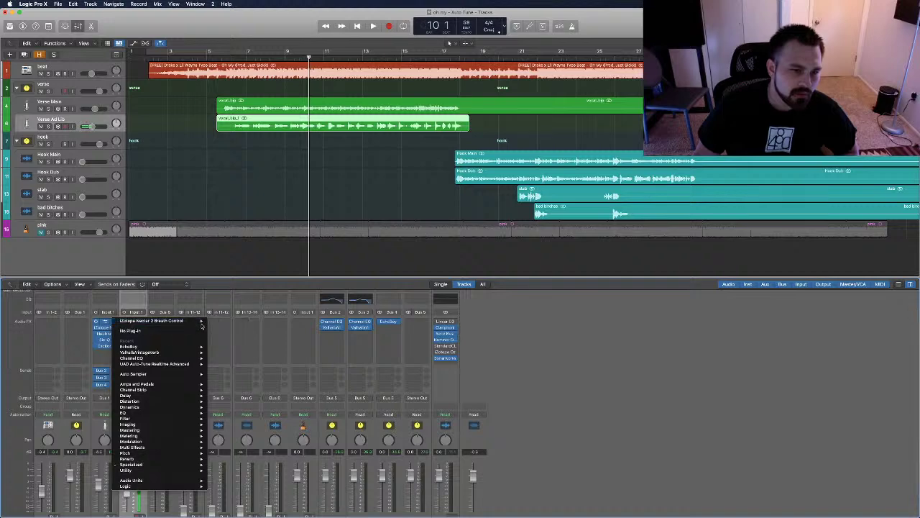
{"action": "left_click", "coordinate": [213, 325]}
{"action": "left_click", "coordinate": [136, 321]}
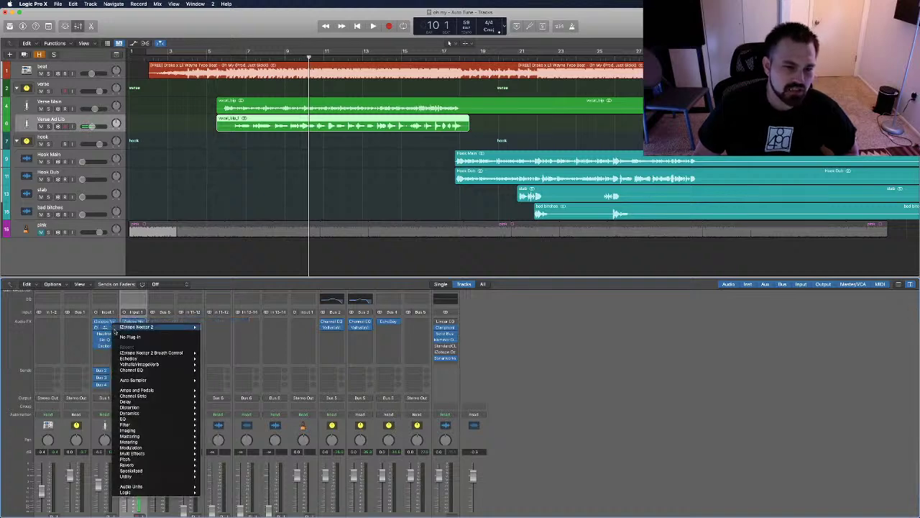
{"action": "left_click", "coordinate": [216, 332]}
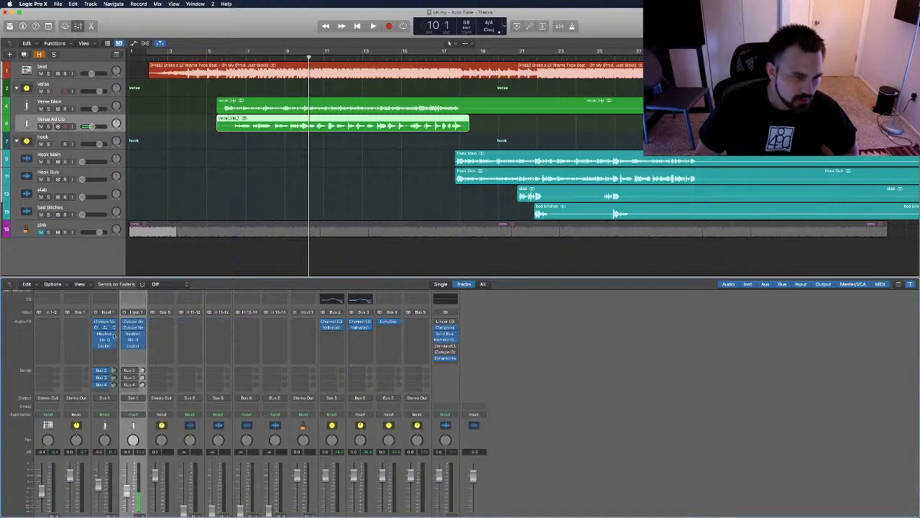
{"action": "left_click", "coordinate": [114, 327]}
{"action": "left_click", "coordinate": [215, 333]}
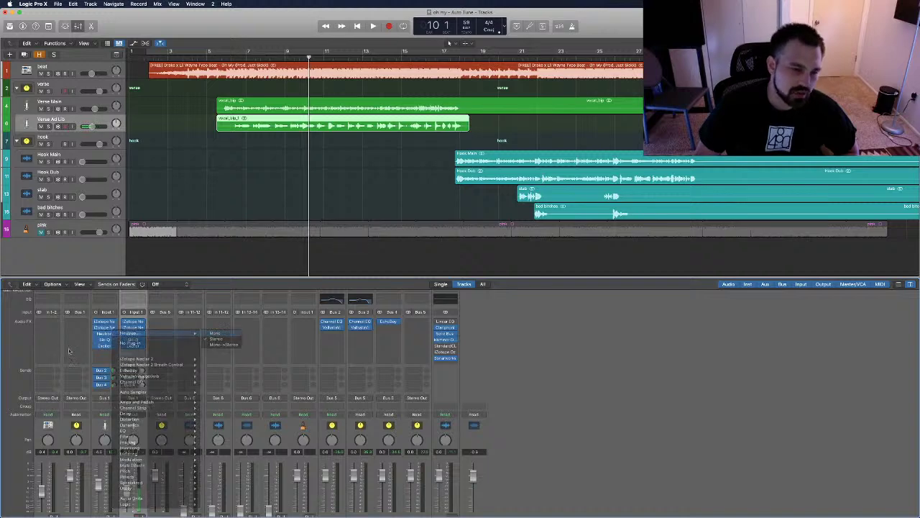
Change the Sie-Q and Exciter inserts on Verse Main to their mono versions.
{"action": "left_click", "coordinate": [115, 344]}
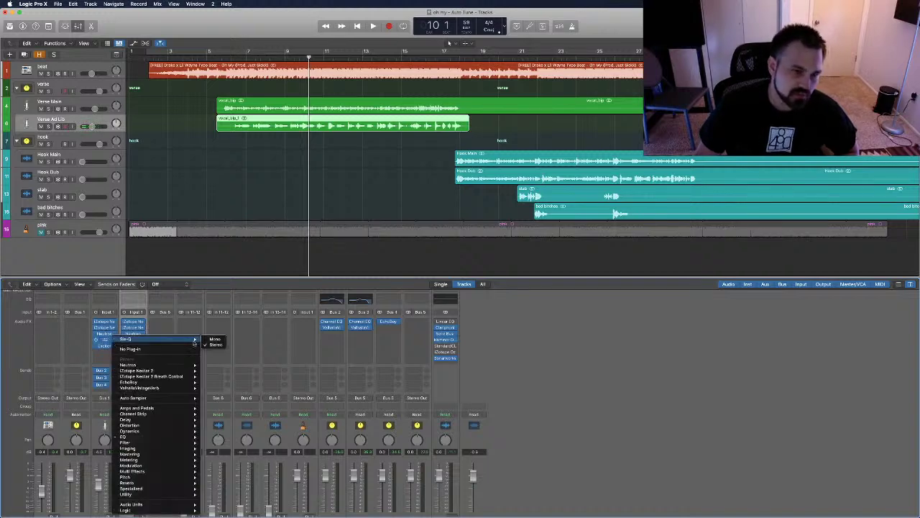
{"action": "left_click", "coordinate": [215, 344]}
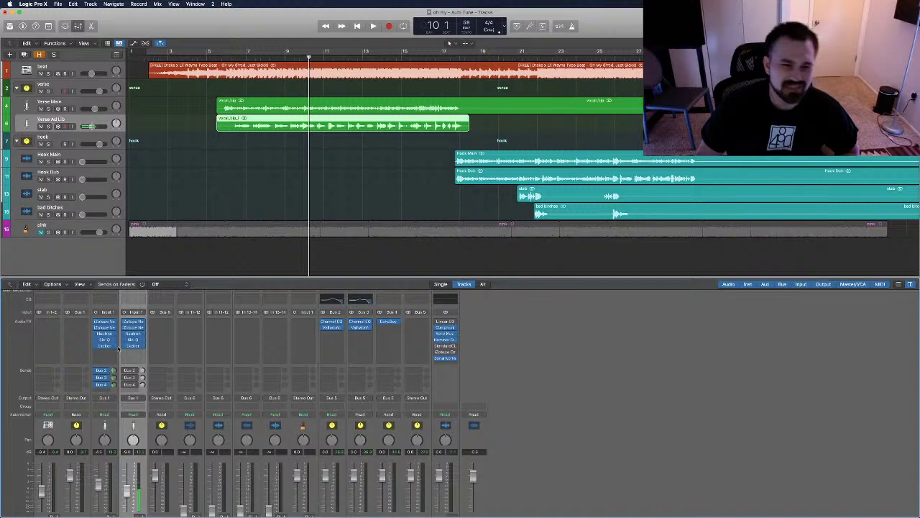
{"action": "left_click", "coordinate": [113, 345]}
{"action": "left_click", "coordinate": [106, 348]}
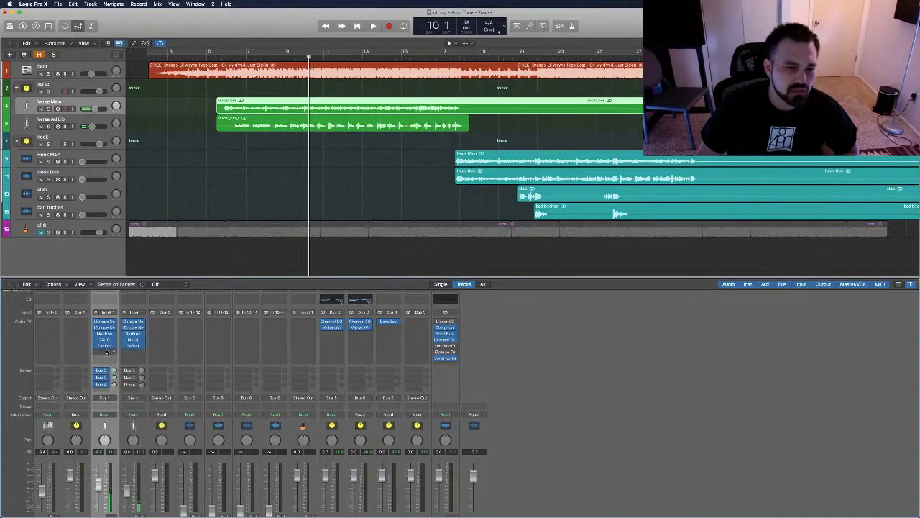
{"action": "left_click", "coordinate": [105, 347]}
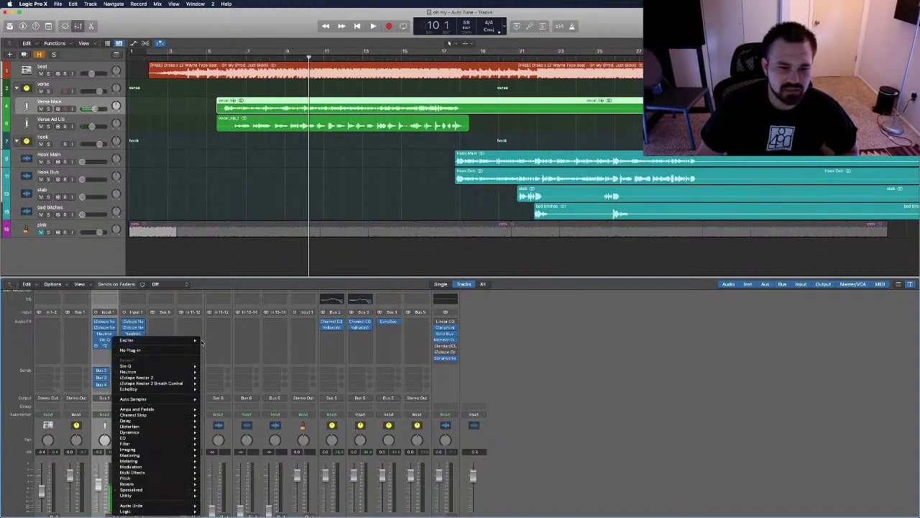
{"action": "left_click", "coordinate": [215, 343]}
Change the Nectar 2 Breath Control and Nectar 2 inserts on Verse Ad Lib to mono.
{"action": "left_click", "coordinate": [133, 327]}
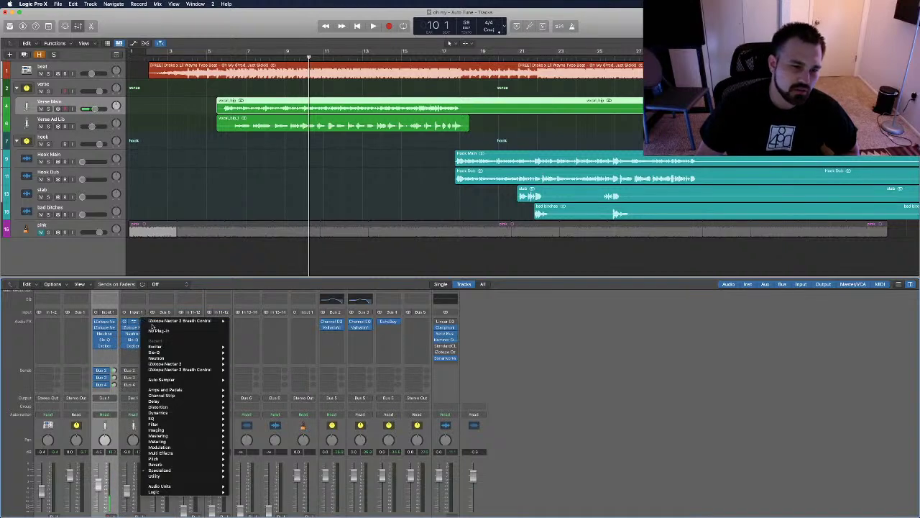
{"action": "mouse_move", "coordinate": [183, 321]}
{"action": "left_click", "coordinate": [248, 329]}
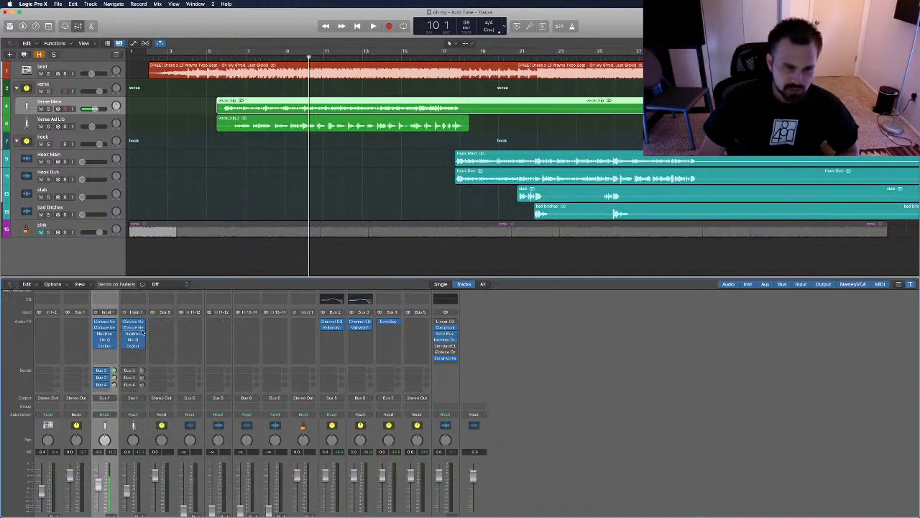
{"action": "left_click", "coordinate": [143, 331]}
{"action": "left_click", "coordinate": [156, 342]}
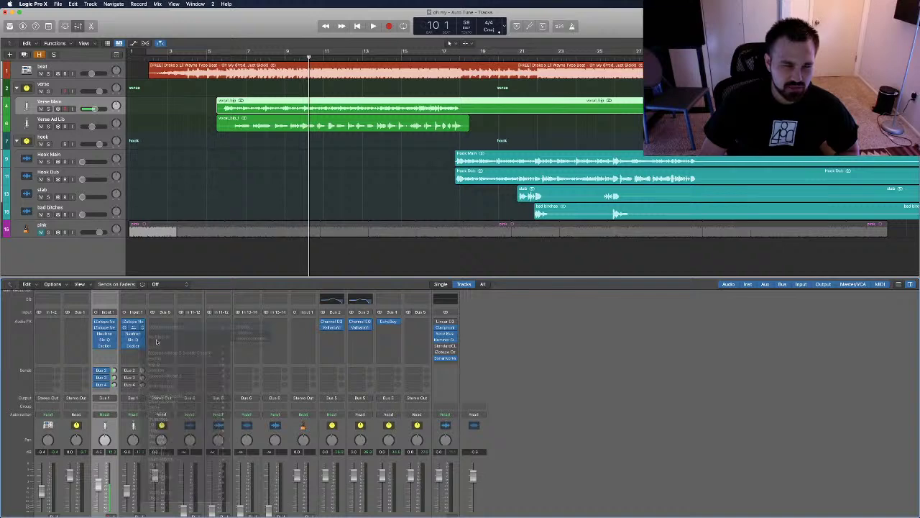
Change the Neutron, Sie-Q and Exciter inserts on Verse Ad Lib to their mono versions.
{"action": "left_click", "coordinate": [142, 337]}
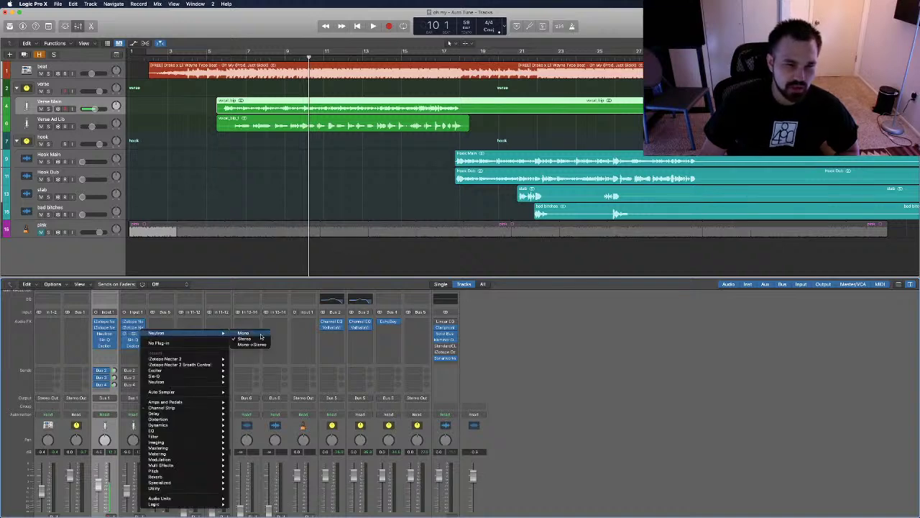
{"action": "left_click", "coordinate": [145, 343]}
{"action": "left_click", "coordinate": [145, 342]}
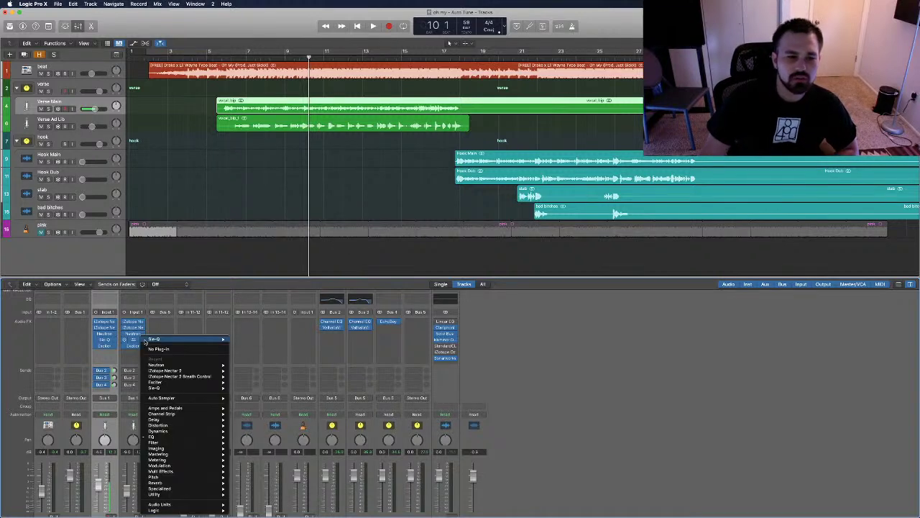
{"action": "left_click", "coordinate": [144, 338]}
{"action": "left_click", "coordinate": [144, 335]}
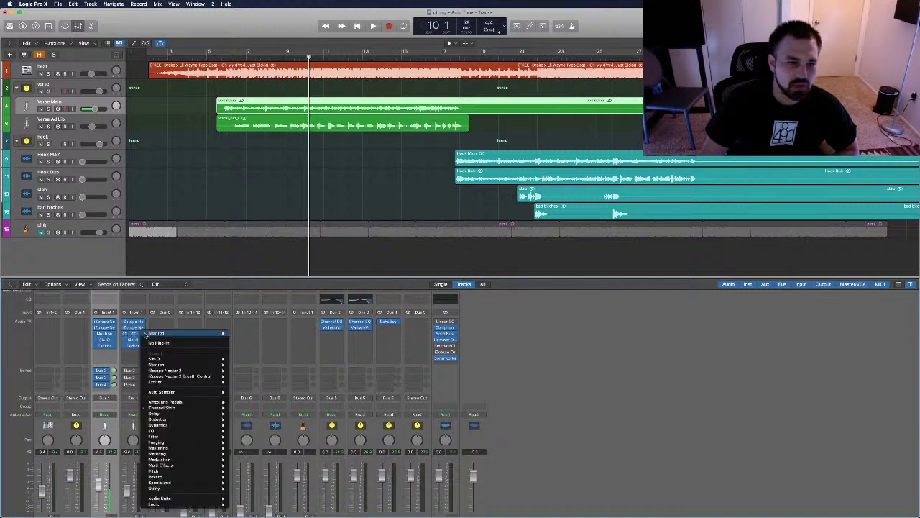
{"action": "left_click", "coordinate": [122, 346]}
{"action": "left_click", "coordinate": [141, 346]}
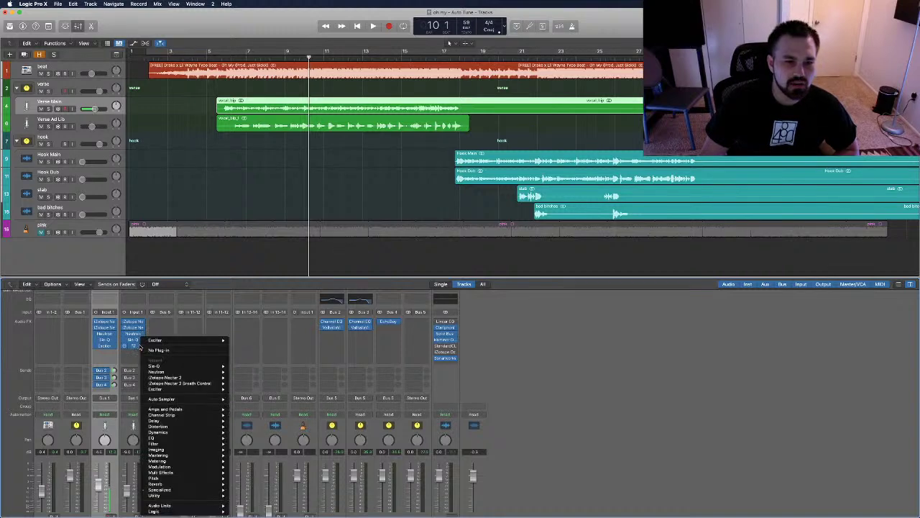
{"action": "left_click", "coordinate": [243, 340]}
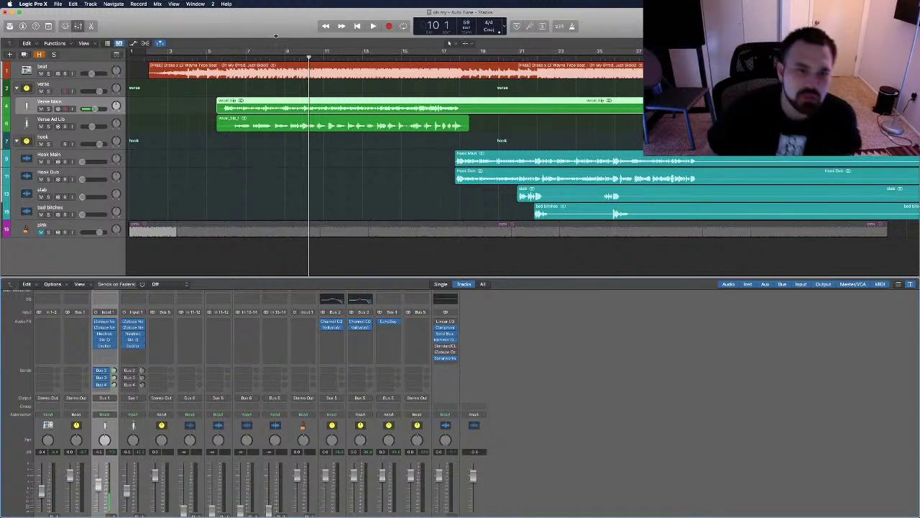
Move the playhead back three bars to bar 7 and turn on Verse Ad Lib's sends to Bus 2, Bus 3 and Bus 4.
{"action": "key", "text": "comma"}
{"action": "key", "text": "comma"}
{"action": "key", "text": "comma"}
{"action": "scroll", "coordinate": [132, 476], "scroll_direction": "down", "scroll_amount": 2}
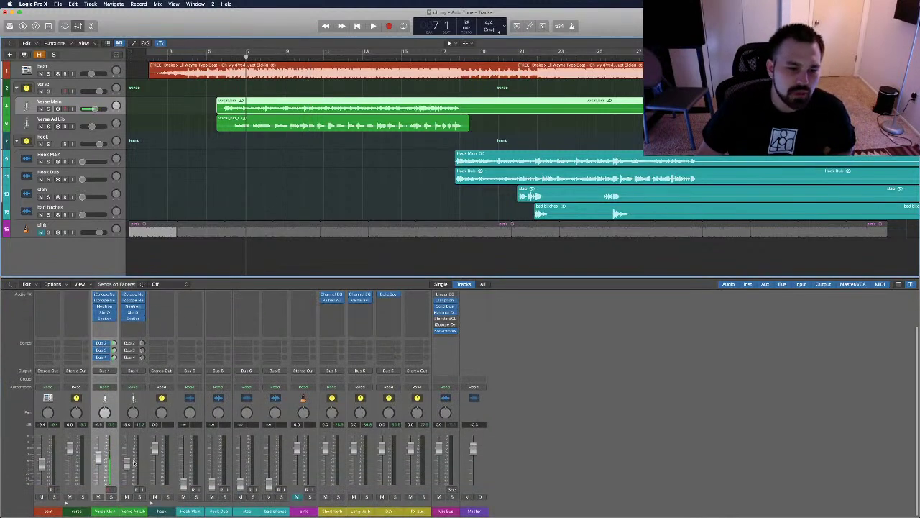
{"action": "left_click_drag", "start_coordinate": [143, 347], "coordinate": [143, 341]}
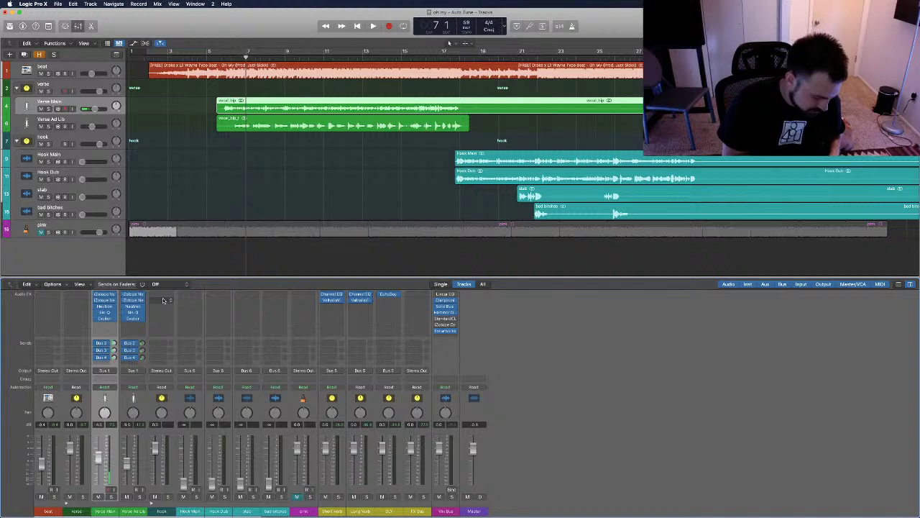
Play the verse from bar 7, lower the Verse Ad Lib fader to -13.4 dB, and stop playback at bar 16.
{"action": "scroll", "coordinate": [280, 388], "scroll_direction": "down", "scroll_amount": 1}
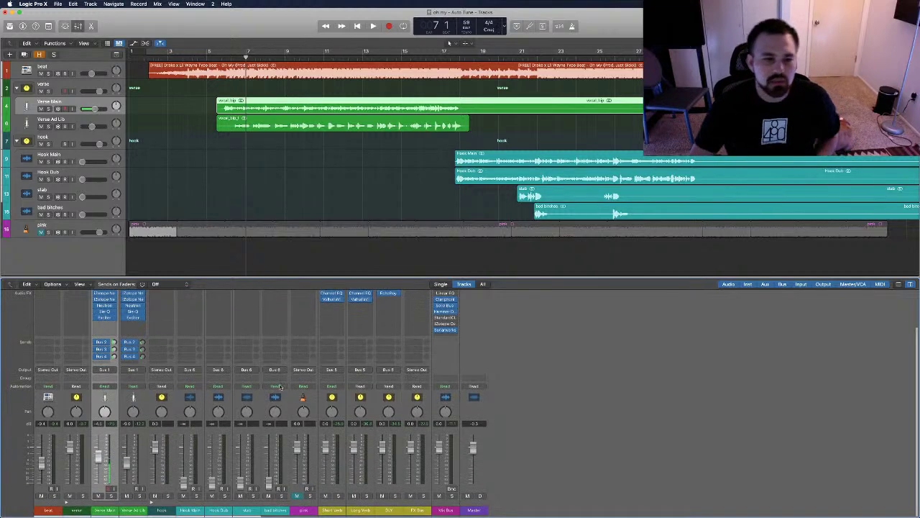
{"action": "scroll", "coordinate": [244, 345], "scroll_direction": "up", "scroll_amount": 1}
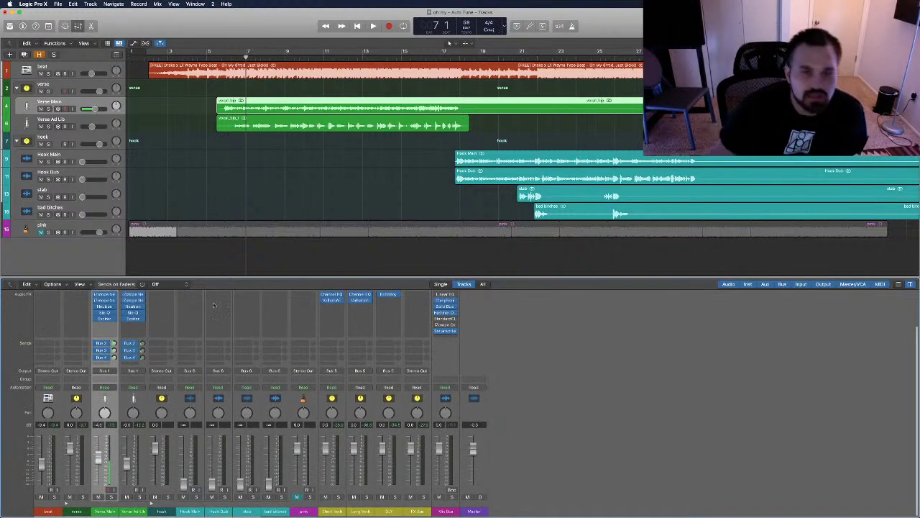
{"action": "scroll", "coordinate": [405, 380], "scroll_direction": "up", "scroll_amount": 5}
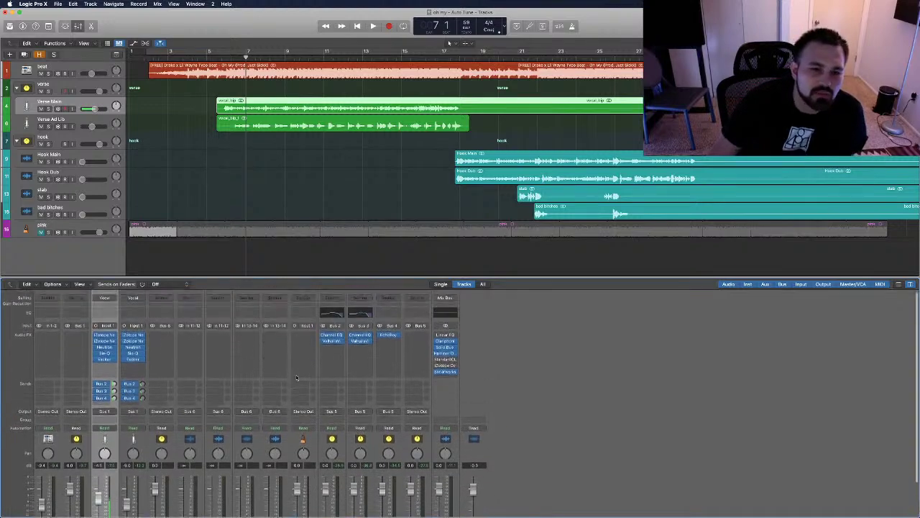
{"action": "scroll", "coordinate": [406, 379], "scroll_direction": "down", "scroll_amount": 5}
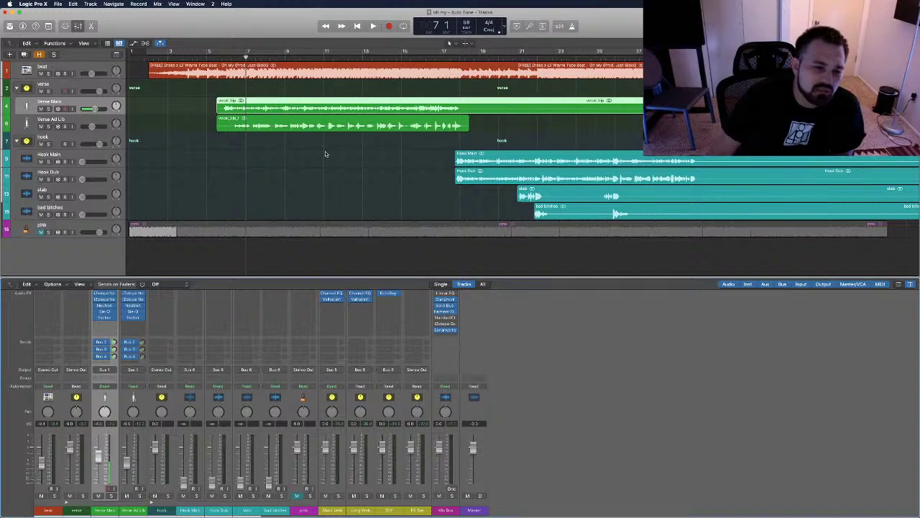
{"action": "key", "text": "space"}
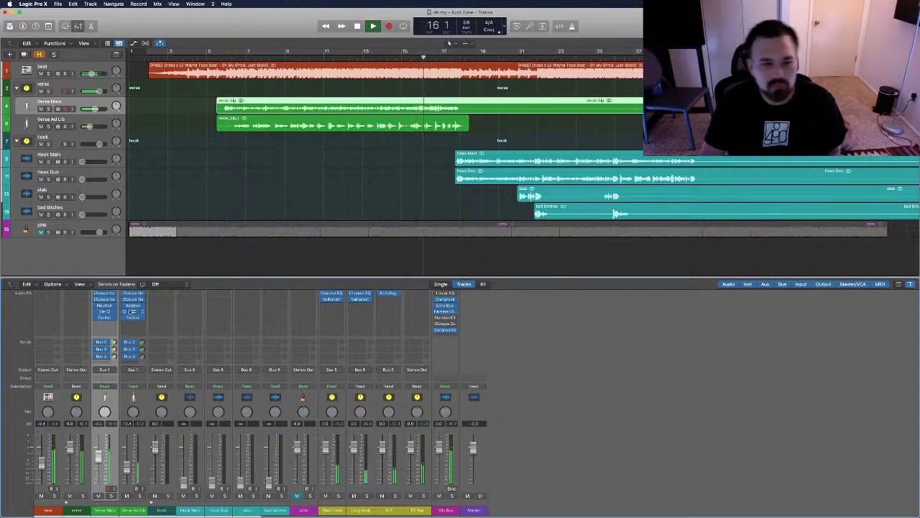
{"action": "key", "text": "space"}
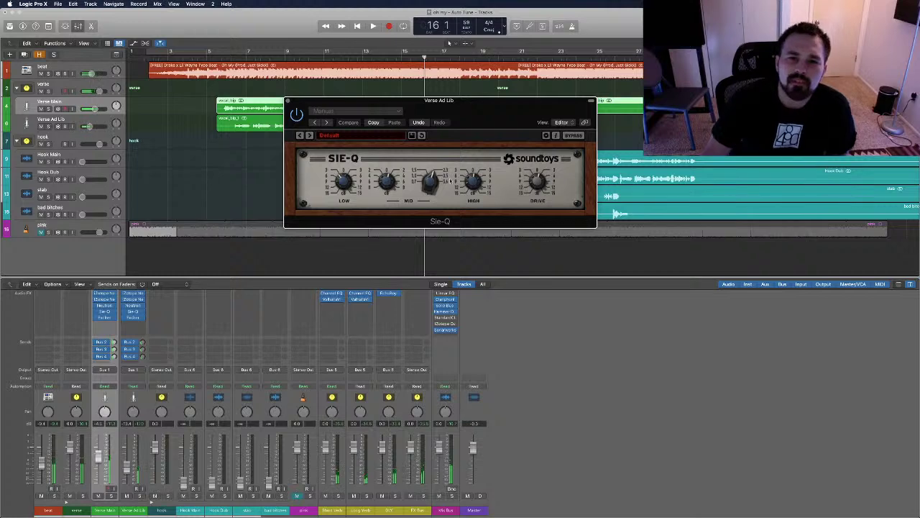
Adjust the mid frequency in Verse Ad Lib's Sie-Q, close its window, and move the playhead to bar 11.
{"action": "left_click_drag", "start_coordinate": [430, 183], "coordinate": [450, 181]}
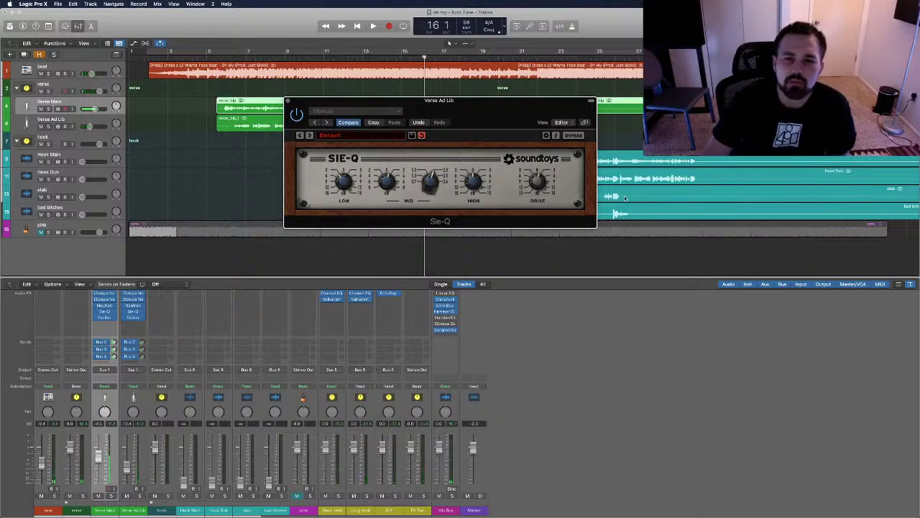
{"action": "left_click_drag", "start_coordinate": [501, 113], "coordinate": [499, 154]}
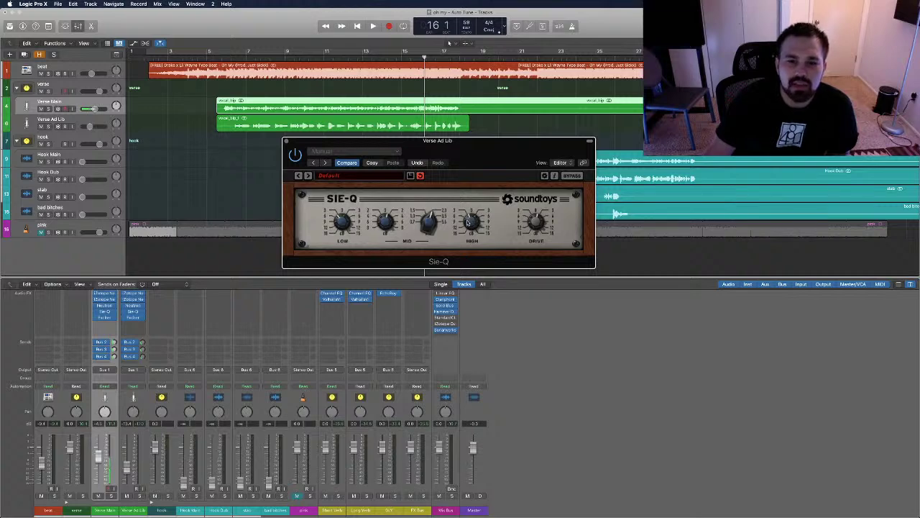
{"action": "left_click", "coordinate": [287, 140]}
{"action": "left_click", "coordinate": [329, 56]}
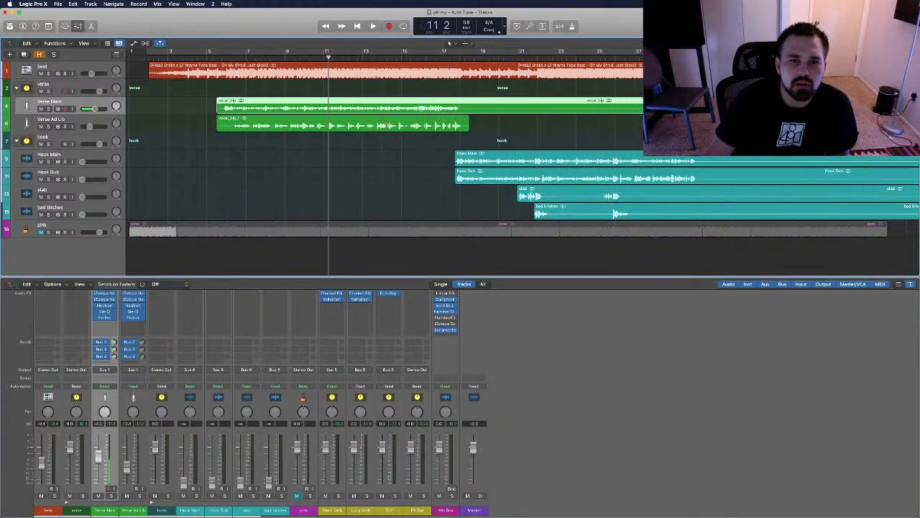
Play the verse from bar 11 to bar 14 to check the ad-lib balance against the main vocal.
{"action": "key", "text": "space"}
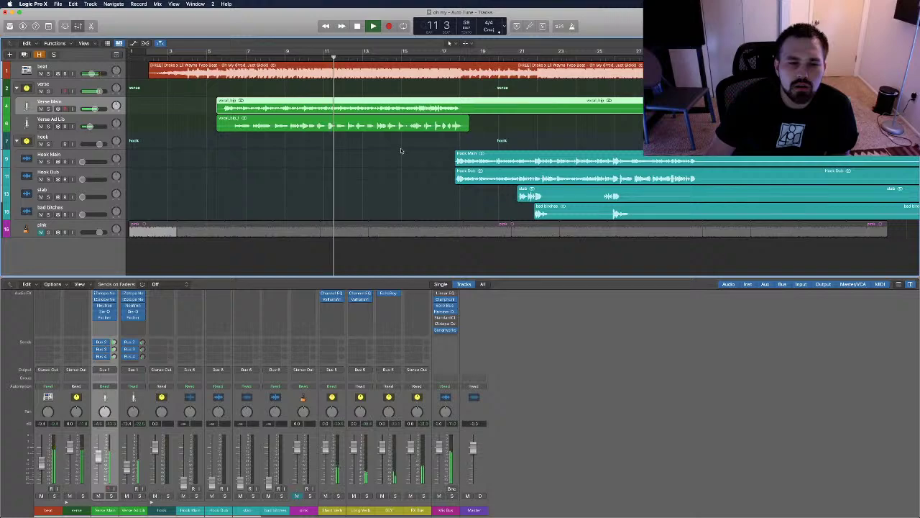
{"action": "scroll", "coordinate": [347, 386], "scroll_direction": "up", "scroll_amount": 3}
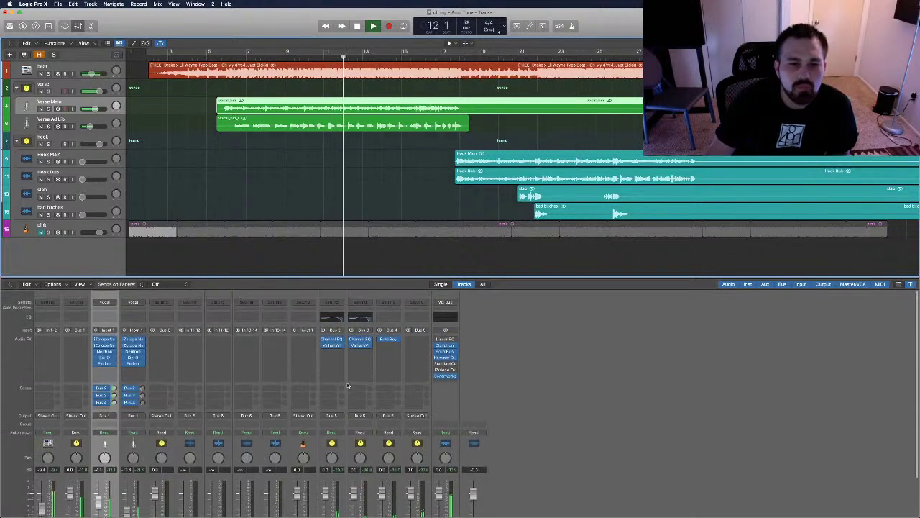
{"action": "scroll", "coordinate": [396, 375], "scroll_direction": "down", "scroll_amount": 3}
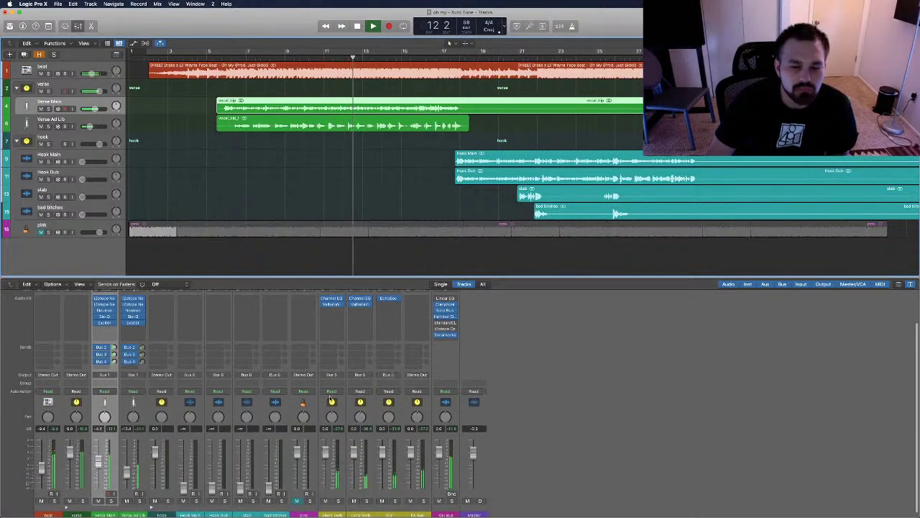
{"action": "scroll", "coordinate": [97, 431], "scroll_direction": "down", "scroll_amount": 1}
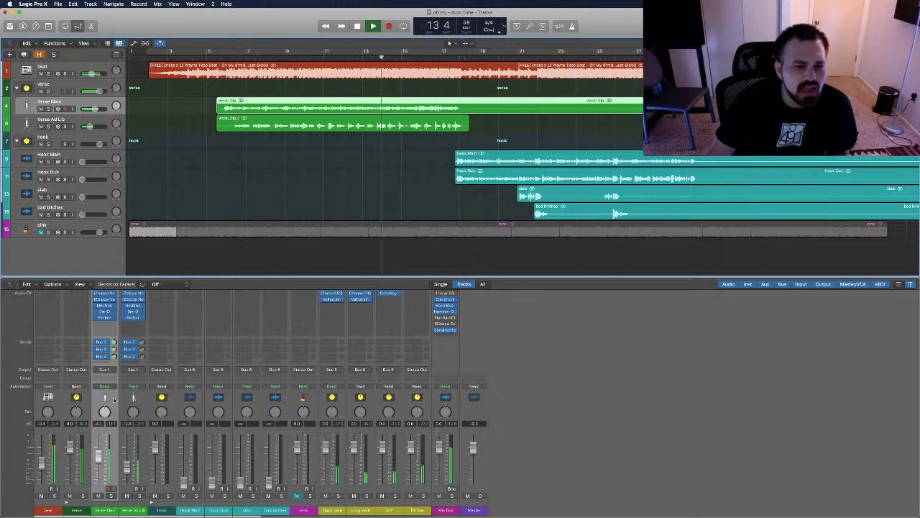
{"action": "key", "text": "space"}
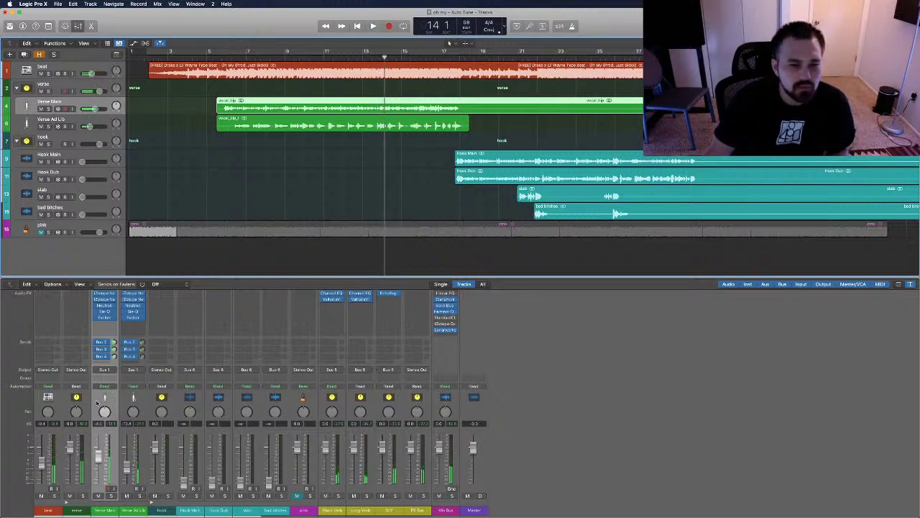
Copy the channel strip setting of Verse Main.
{"action": "left_click", "coordinate": [201, 406]}
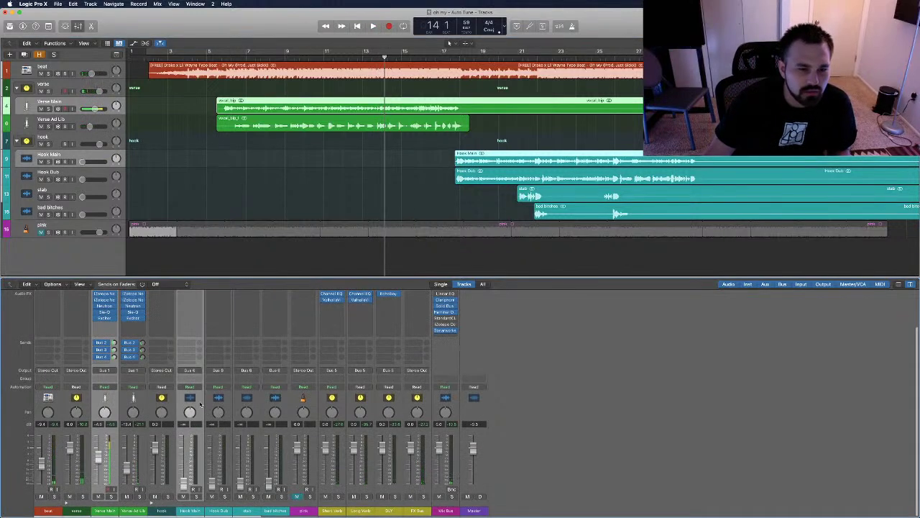
{"action": "left_click", "coordinate": [209, 413]}
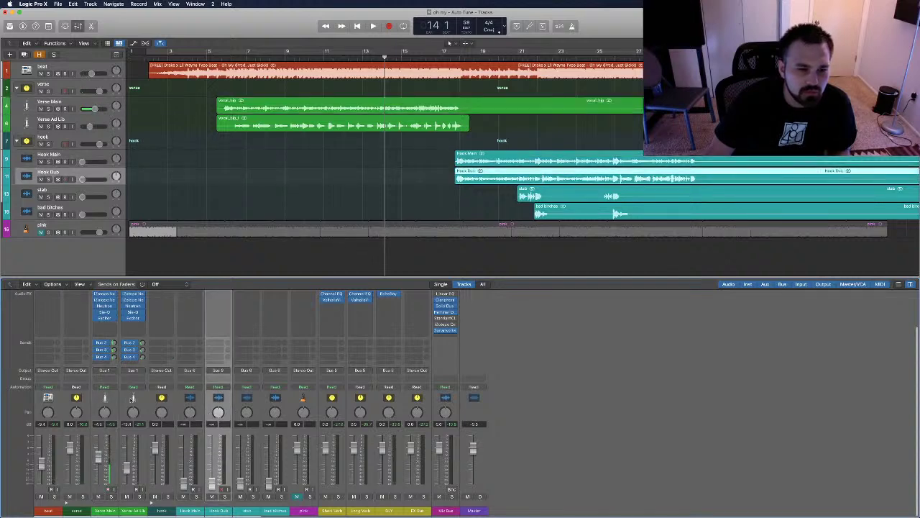
{"action": "left_click", "coordinate": [105, 399]}
{"action": "scroll", "coordinate": [104, 402], "scroll_direction": "up", "scroll_amount": 3}
{"action": "left_click", "coordinate": [104, 301]}
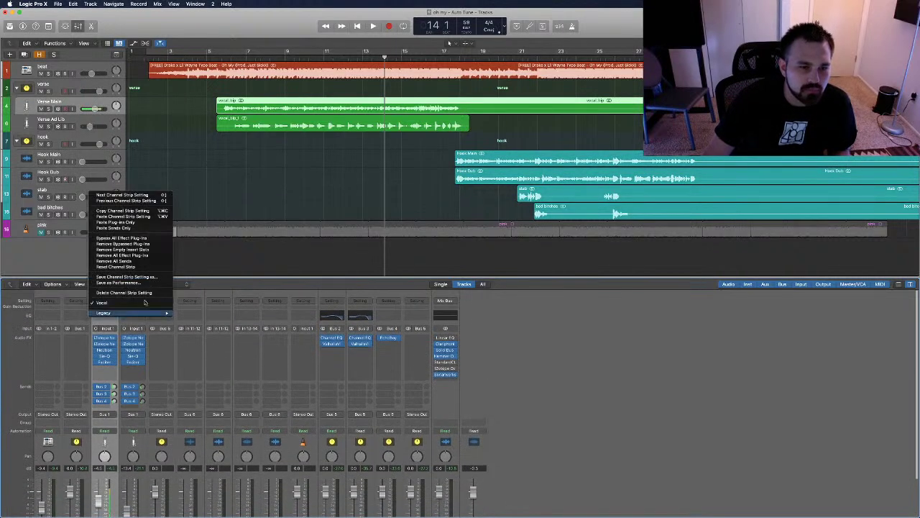
{"action": "left_click", "coordinate": [130, 211]}
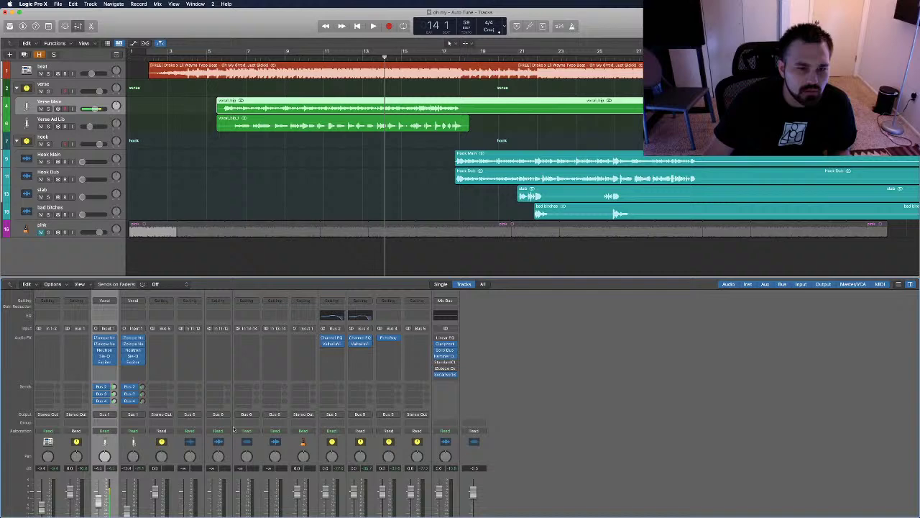
Move the playhead to bar 22 and switch the inputs of all four hook vocal tracks from stereo to mono.
{"action": "left_click", "coordinate": [200, 449]}
{"action": "scroll", "coordinate": [203, 449], "scroll_direction": "down", "scroll_amount": 3}
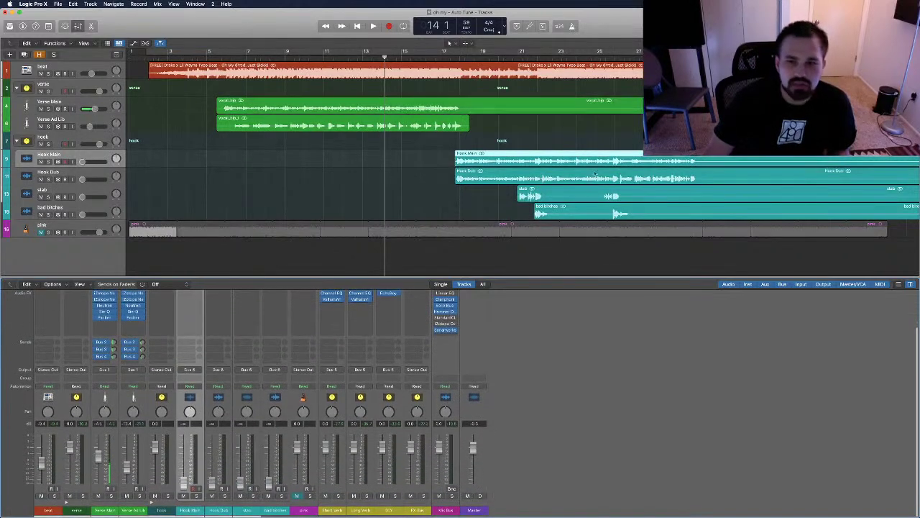
{"action": "left_click", "coordinate": [535, 57]}
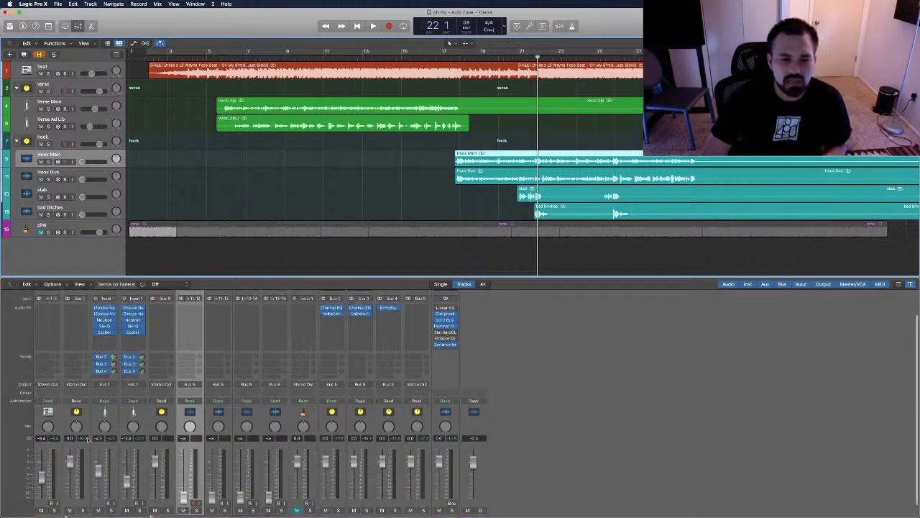
{"action": "scroll", "coordinate": [168, 287], "scroll_direction": "up", "scroll_amount": 3}
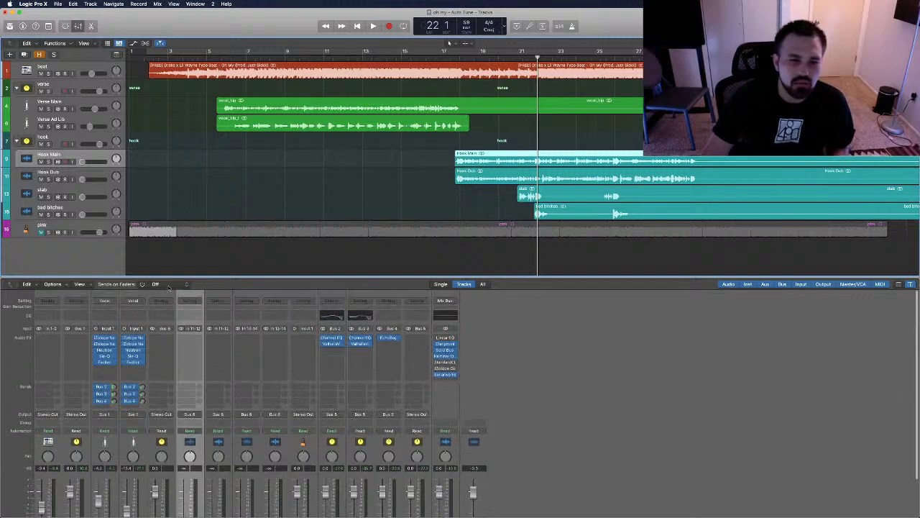
{"action": "left_click", "coordinate": [213, 331]}
{"action": "left_click", "coordinate": [213, 330]}
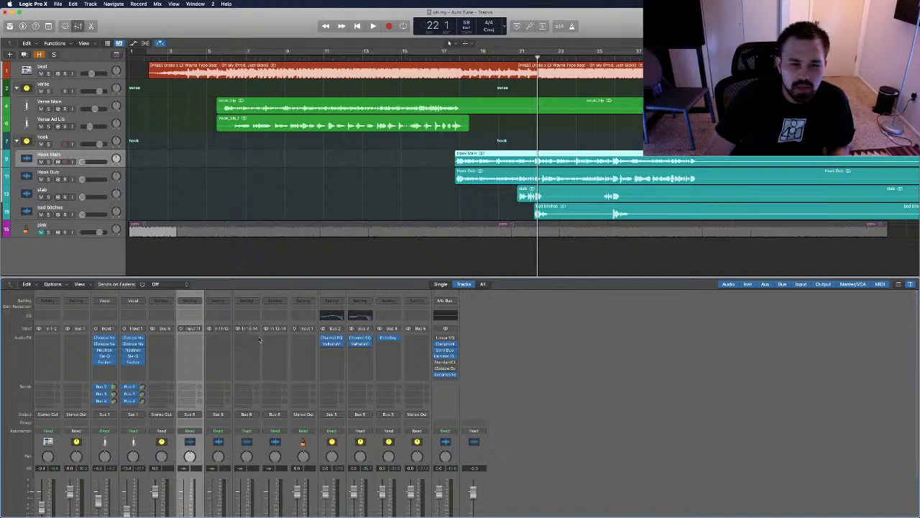
{"action": "left_click", "coordinate": [213, 330]}
{"action": "left_click", "coordinate": [214, 329]}
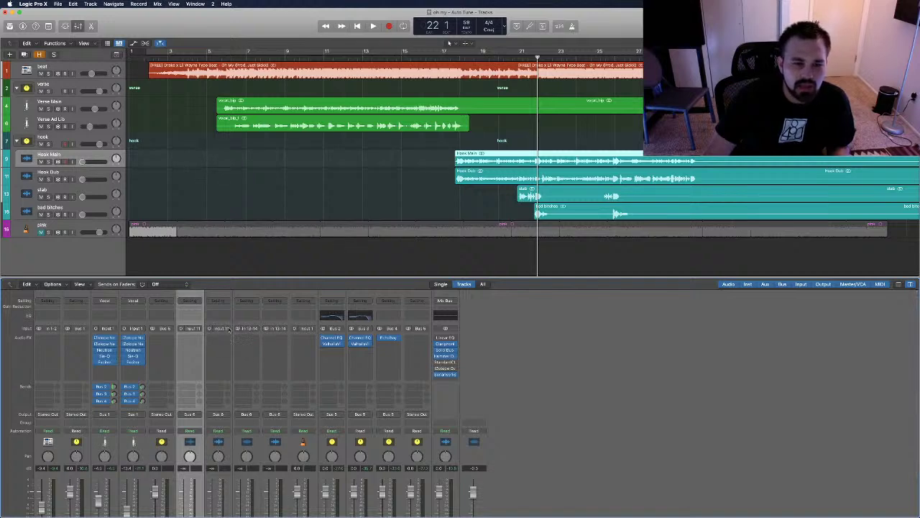
{"action": "left_click", "coordinate": [238, 328]}
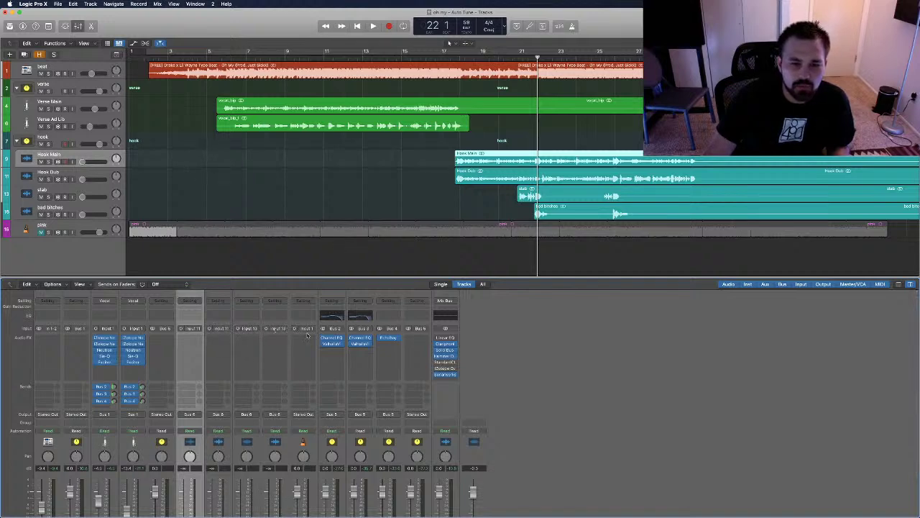
{"action": "scroll", "coordinate": [219, 402], "scroll_direction": "down", "scroll_amount": 3}
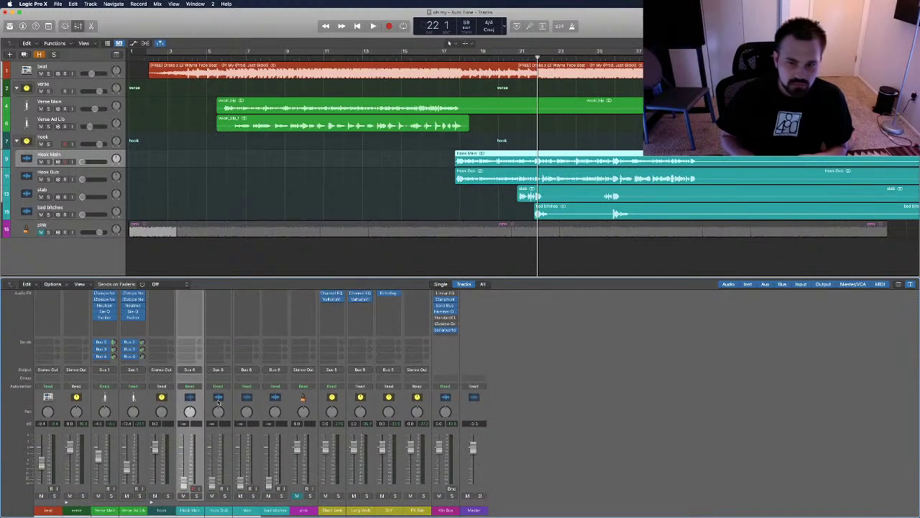
Paste the copied channel strip setting onto Hook Main and route its output to Bus 6, the hook bus.
{"action": "scroll", "coordinate": [179, 324], "scroll_direction": "up", "scroll_amount": 3}
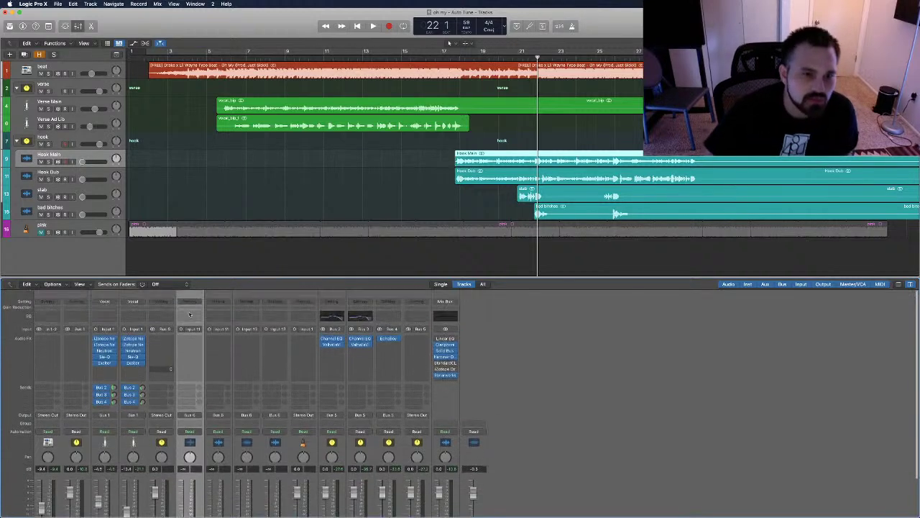
{"action": "left_click", "coordinate": [189, 300]}
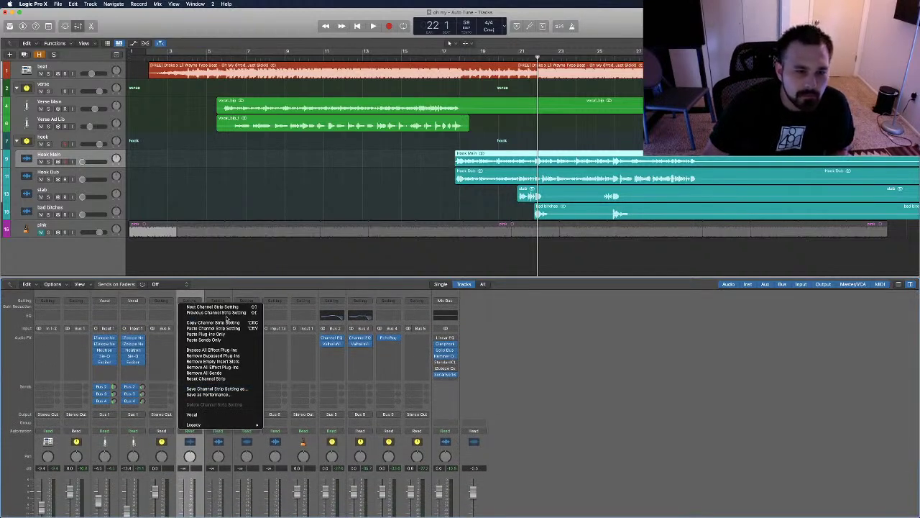
{"action": "left_click", "coordinate": [205, 329]}
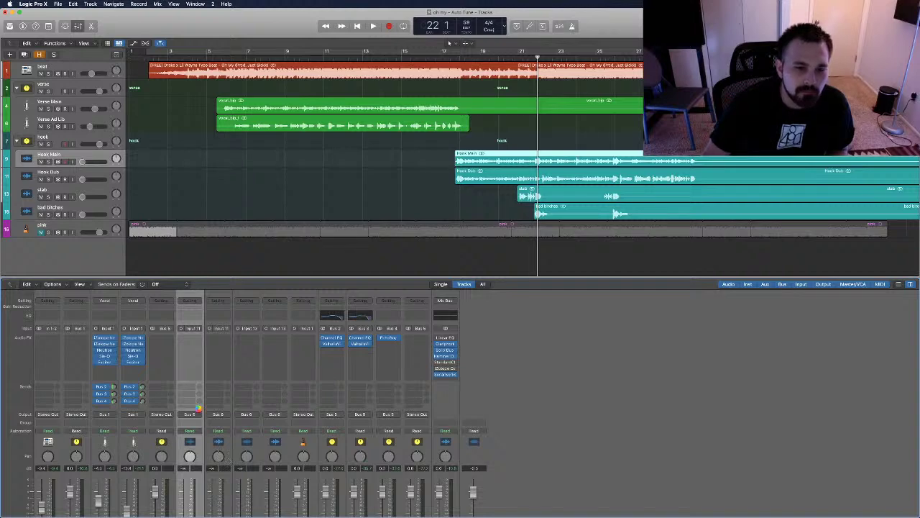
{"action": "left_click", "coordinate": [189, 414]}
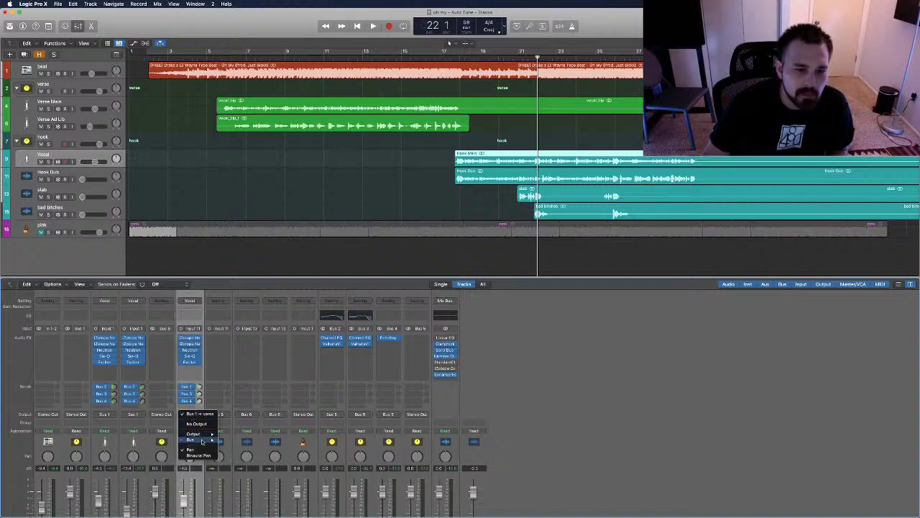
{"action": "mouse_move", "coordinate": [192, 439]}
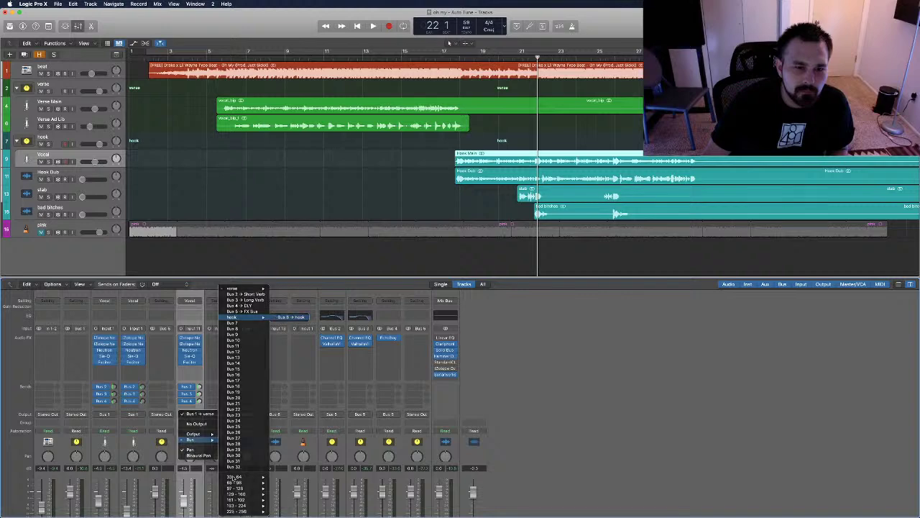
{"action": "left_click", "coordinate": [228, 328]}
Play the hook from bar 22 while adding a Bus 7 send at 0.0 dB to both Verse Main and the main hook vocal.
{"action": "key", "text": "space"}
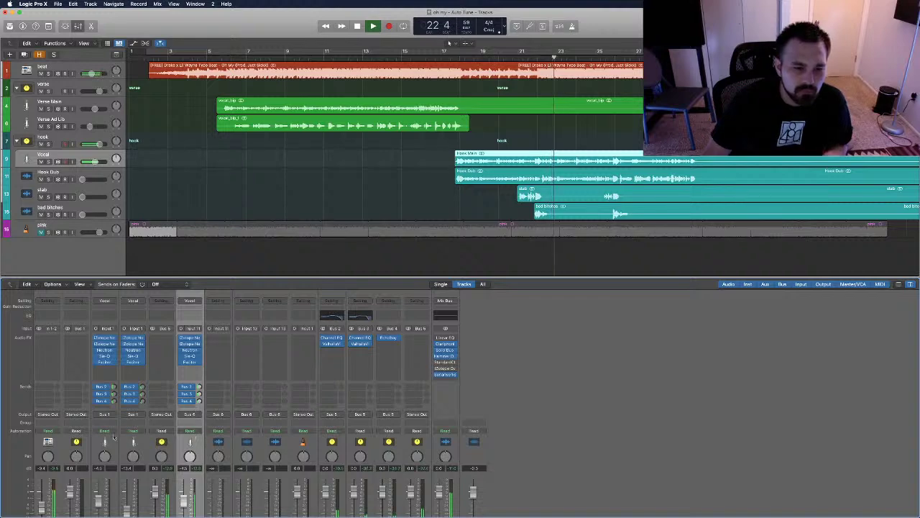
{"action": "left_click", "coordinate": [106, 402]}
{"action": "left_click", "coordinate": [105, 406]}
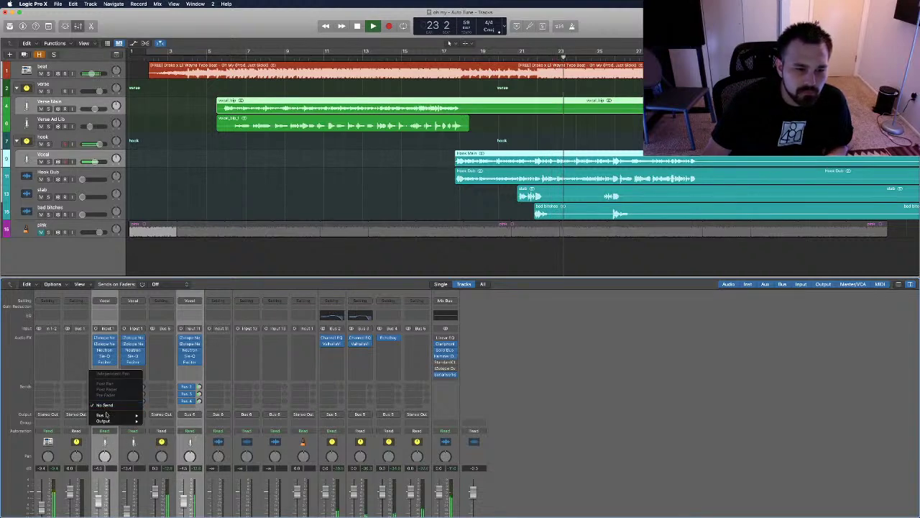
{"action": "mouse_move", "coordinate": [107, 415]}
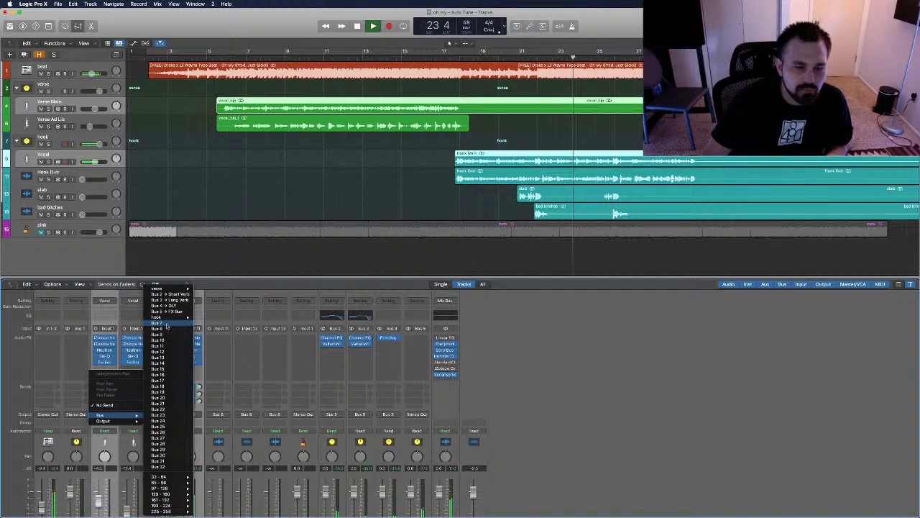
{"action": "left_click", "coordinate": [166, 325]}
{"action": "left_click", "coordinate": [108, 402]}
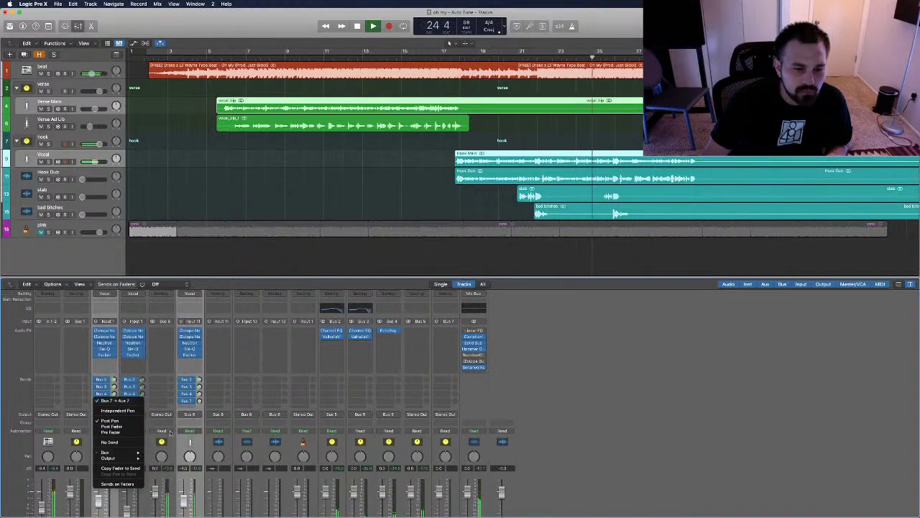
{"action": "left_click", "coordinate": [112, 441]}
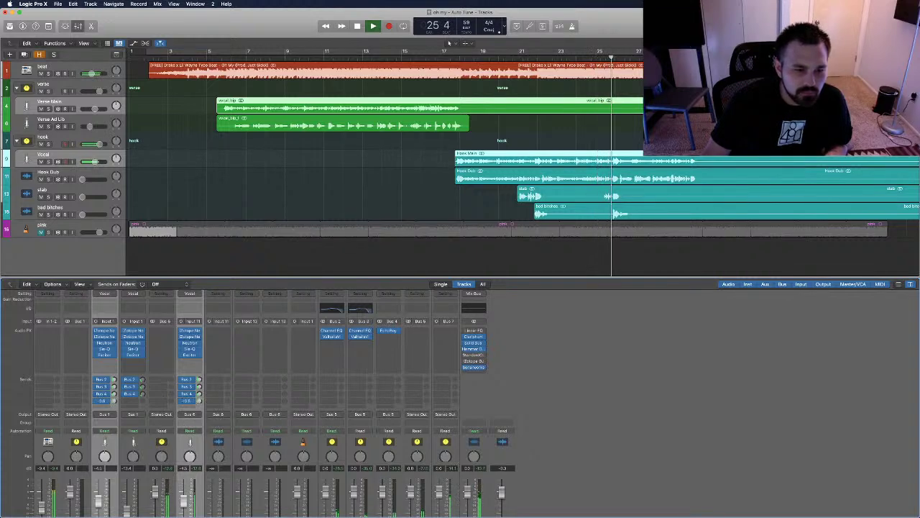
{"action": "key", "text": "space"}
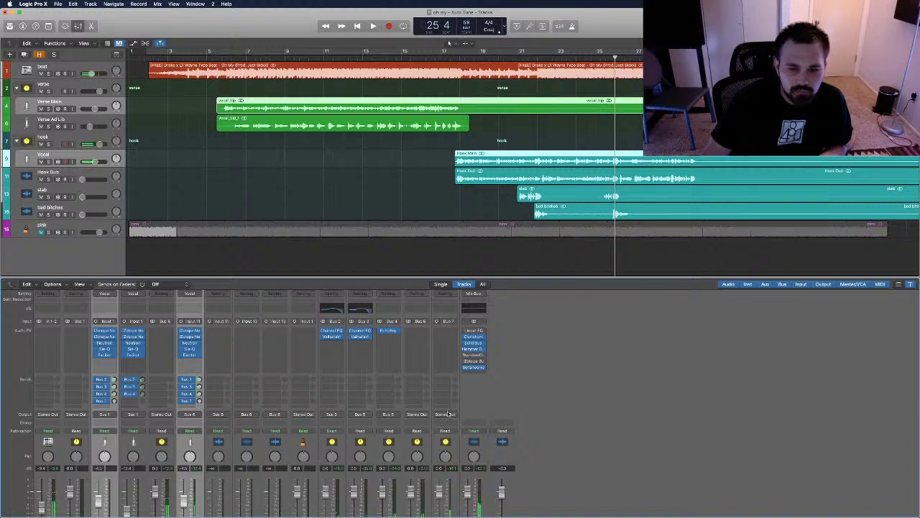
Set the new Bus 7 aux channel to No Output and rename it All Vocals.
{"action": "left_click", "coordinate": [448, 414]}
{"action": "left_click", "coordinate": [470, 424]}
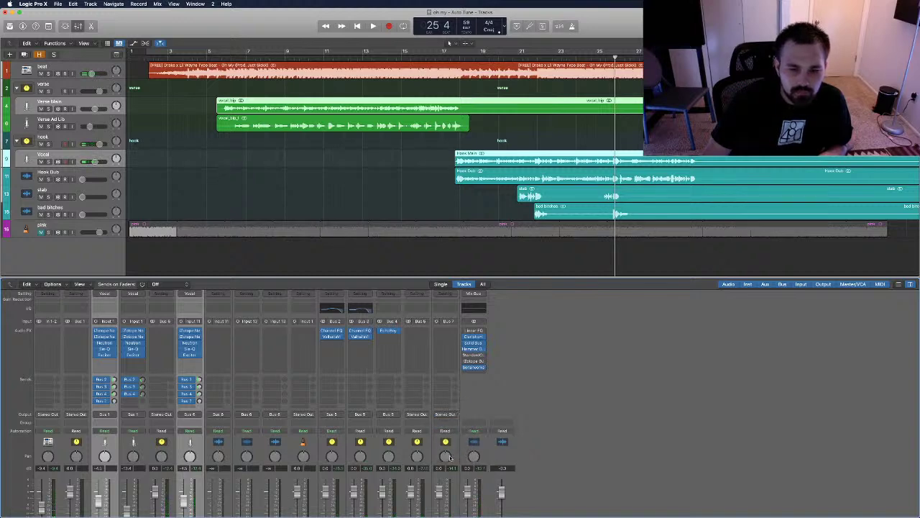
{"action": "scroll", "coordinate": [451, 503], "scroll_direction": "down", "scroll_amount": 3}
{"action": "double_click", "coordinate": [450, 511]}
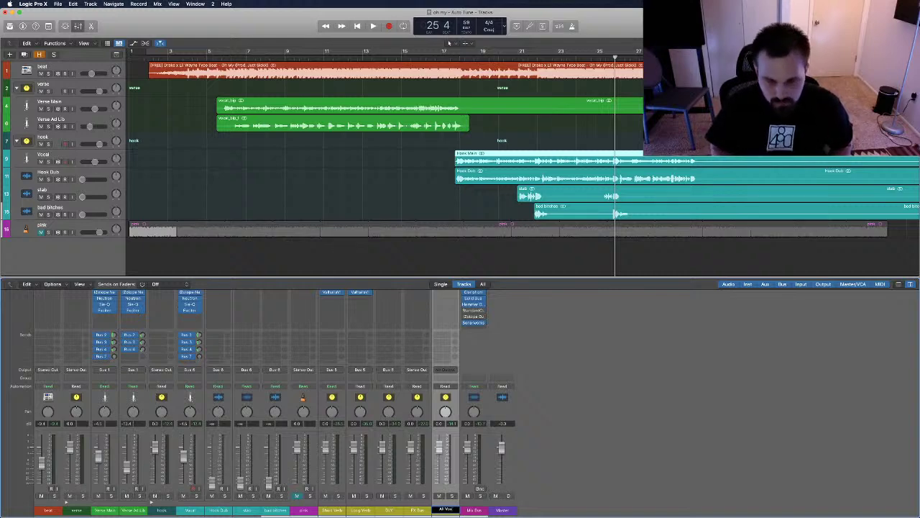
{"action": "key", "text": "Return"}
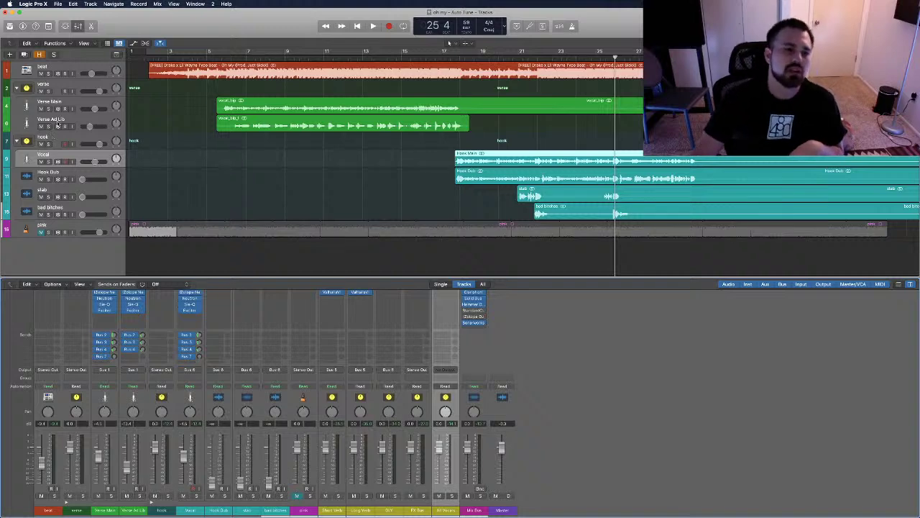
Swap Verse Ad Lib and the main hook vocal between the two track stacks, and rename the verse stack Main Vox.
{"action": "left_click_drag", "start_coordinate": [50, 120], "coordinate": [58, 101]}
{"action": "double_click", "coordinate": [44, 83]}
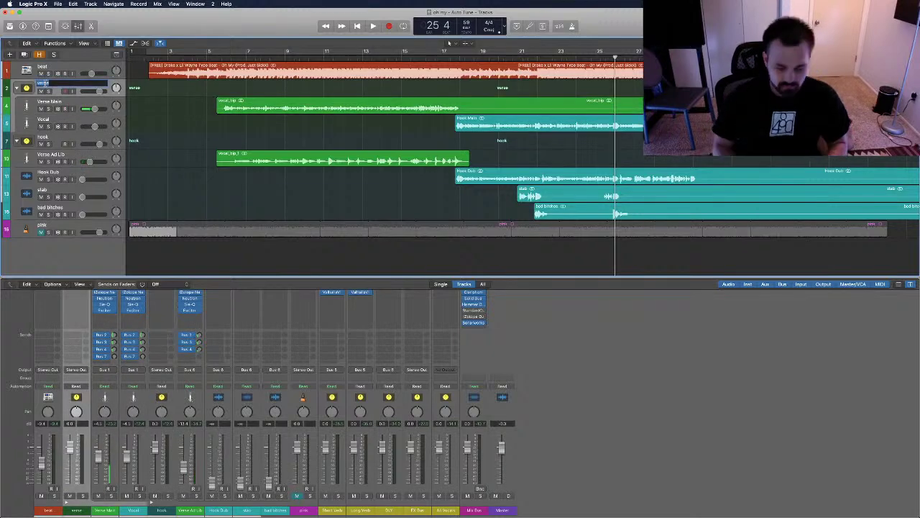
{"action": "type", "text": "Voc"}
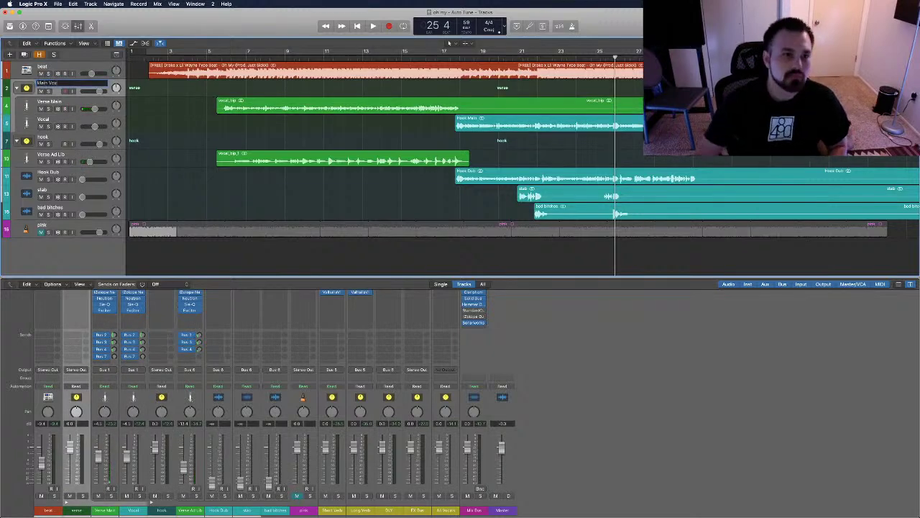
Rename the hook stack Xtra Vocals and select the Vocal track in the Main Vox stack.
{"action": "double_click", "coordinate": [43, 137]}
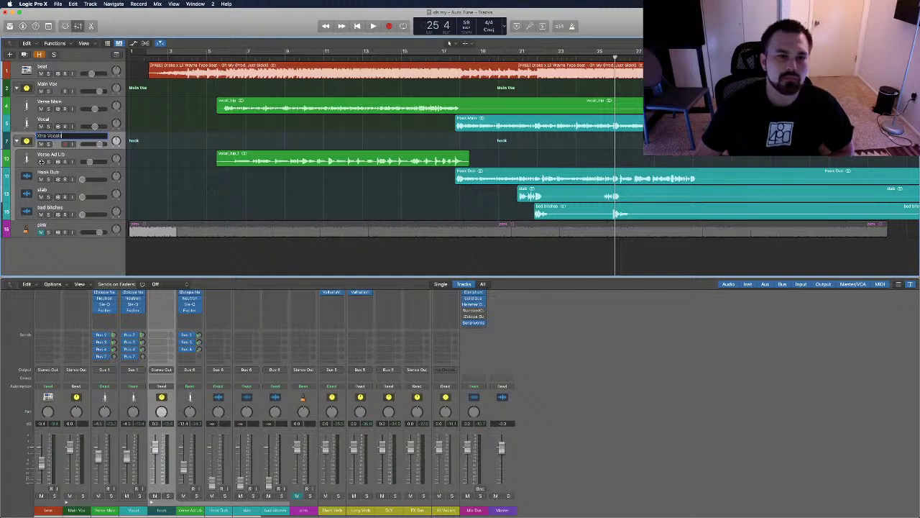
{"action": "left_click", "coordinate": [66, 155]}
{"action": "left_click", "coordinate": [69, 124]}
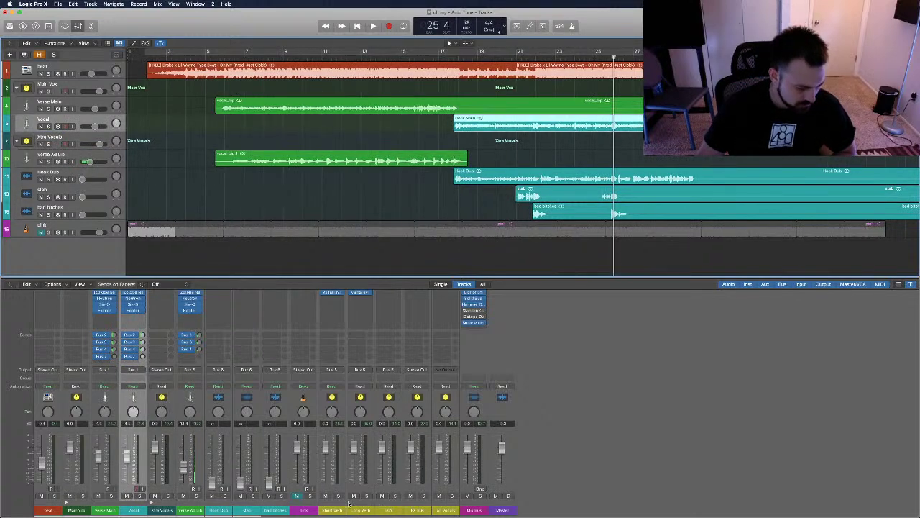
{"action": "mouse_move", "coordinate": [207, 512]}
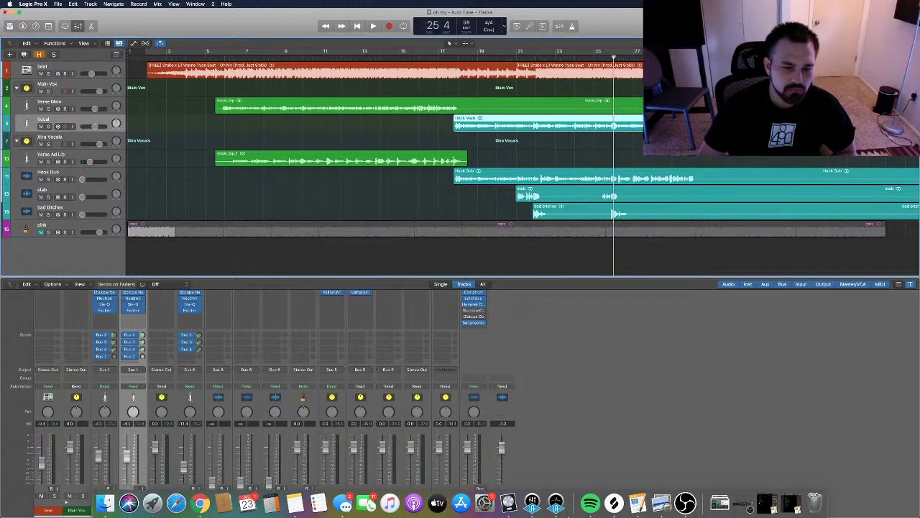
{"action": "left_click", "coordinate": [556, 403]}
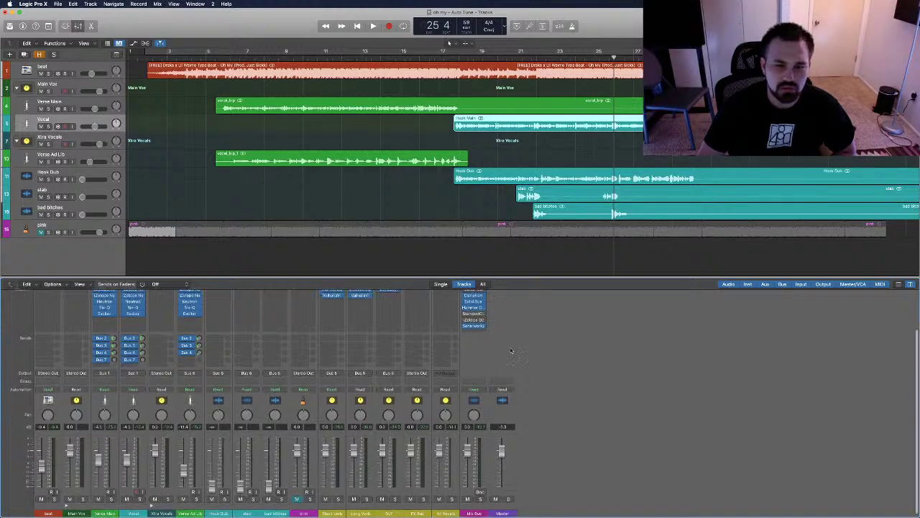
{"action": "scroll", "coordinate": [523, 362], "scroll_direction": "up", "scroll_amount": 3}
{"action": "scroll", "coordinate": [481, 396], "scroll_direction": "down", "scroll_amount": 3}
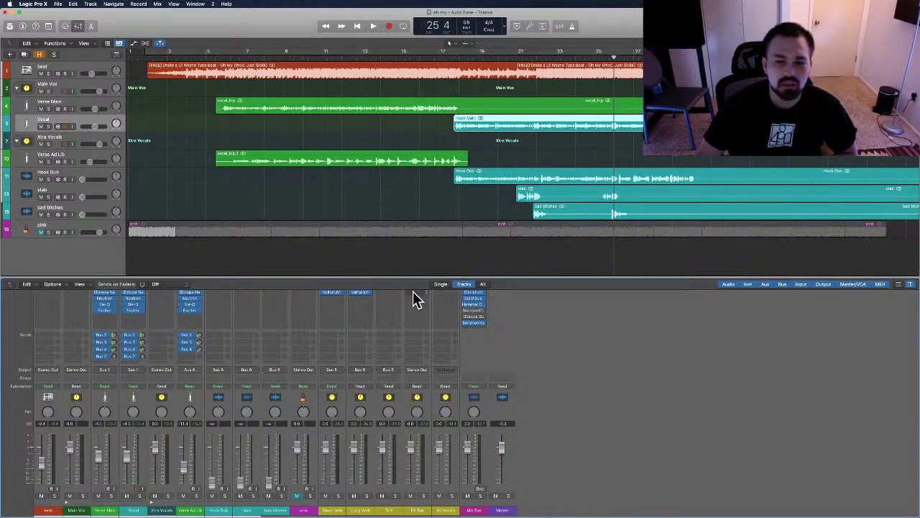
{"action": "scroll", "coordinate": [553, 178], "scroll_direction": "left", "scroll_amount": 1}
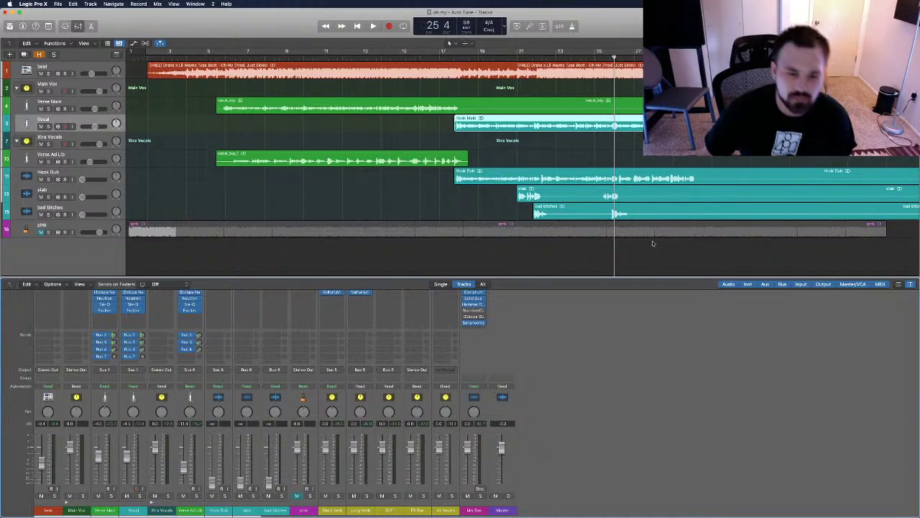
{"action": "scroll", "coordinate": [484, 152], "scroll_direction": "left", "scroll_amount": 1}
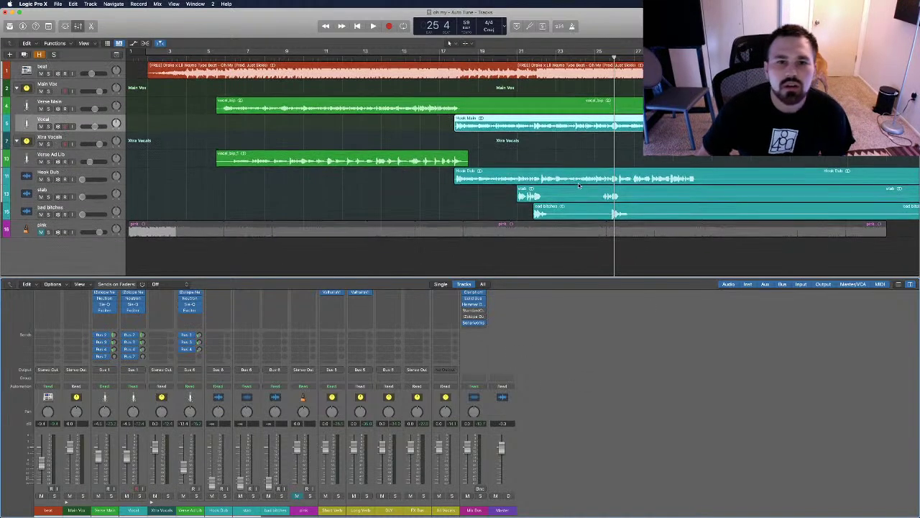
Insert the Decapitator distortion plug-in in the first audio effect slot of the FX Bus.
{"action": "scroll", "coordinate": [249, 361], "scroll_direction": "up", "scroll_amount": 3}
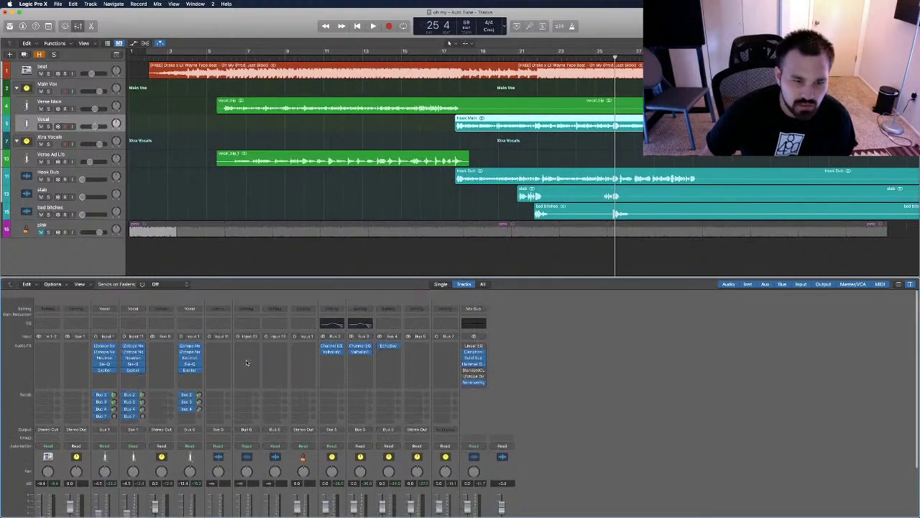
{"action": "left_click", "coordinate": [55, 88]}
{"action": "scroll", "coordinate": [87, 373], "scroll_direction": "down", "scroll_amount": 3}
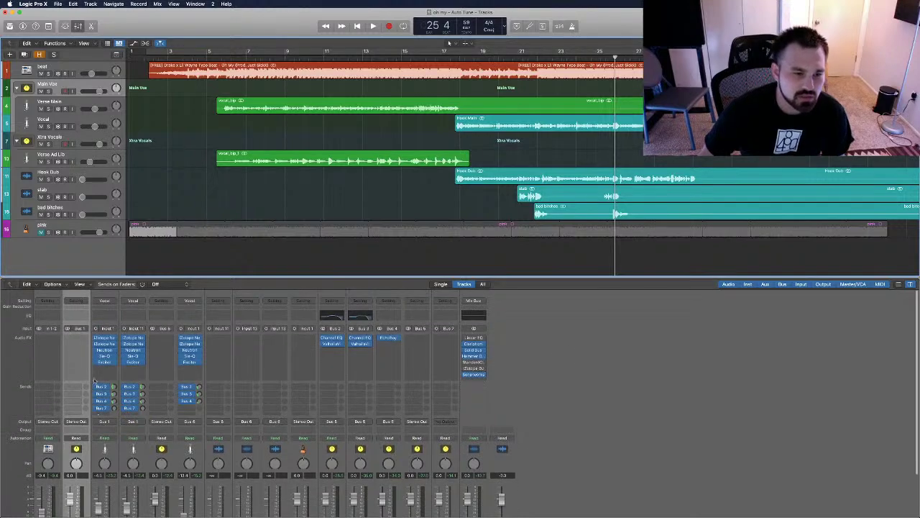
{"action": "scroll", "coordinate": [456, 362], "scroll_direction": "up", "scroll_amount": 5}
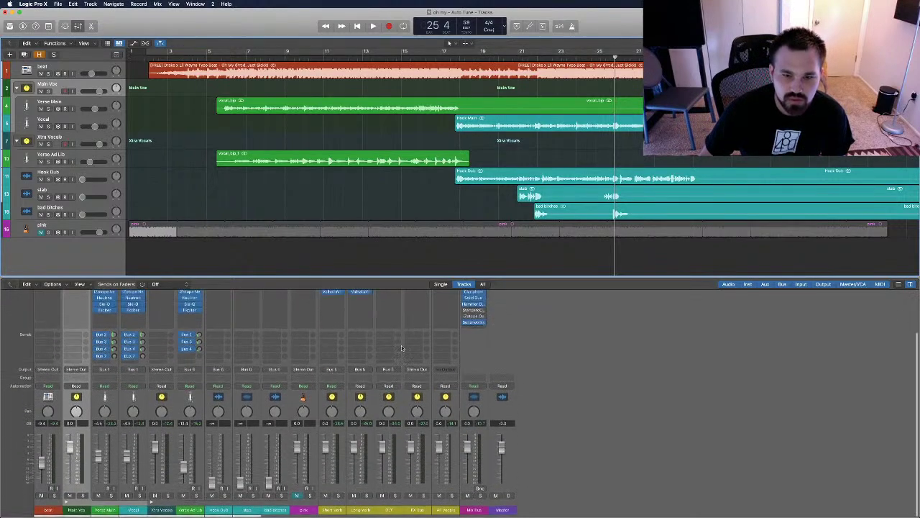
{"action": "left_click", "coordinate": [416, 338]}
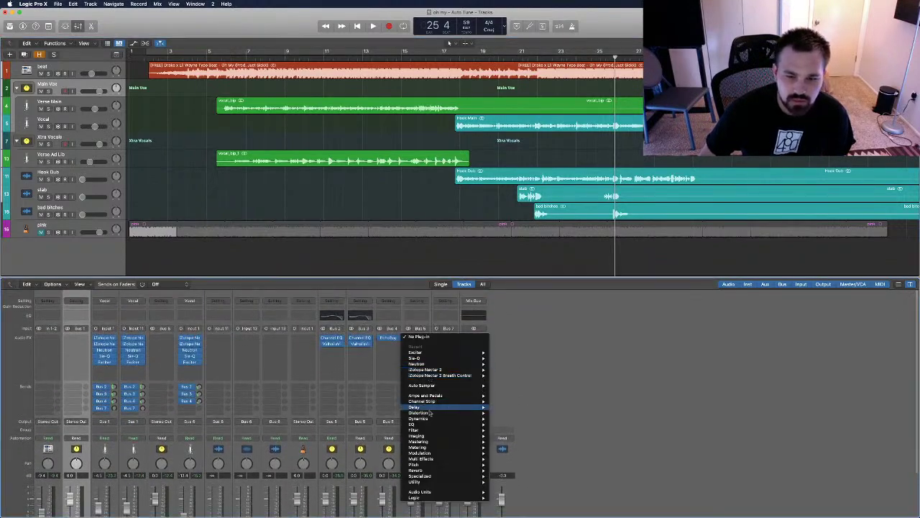
{"action": "mouse_move", "coordinate": [434, 414]}
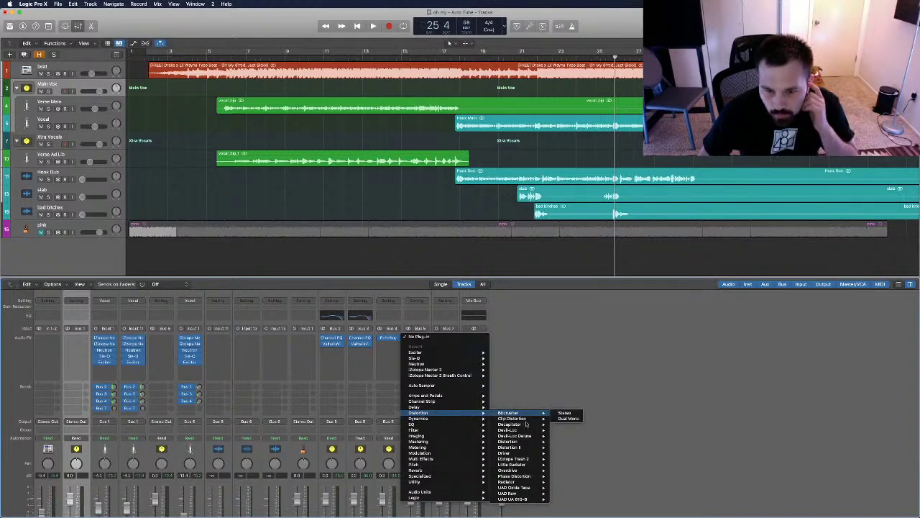
{"action": "mouse_move", "coordinate": [514, 419]}
{"action": "left_click", "coordinate": [560, 425]}
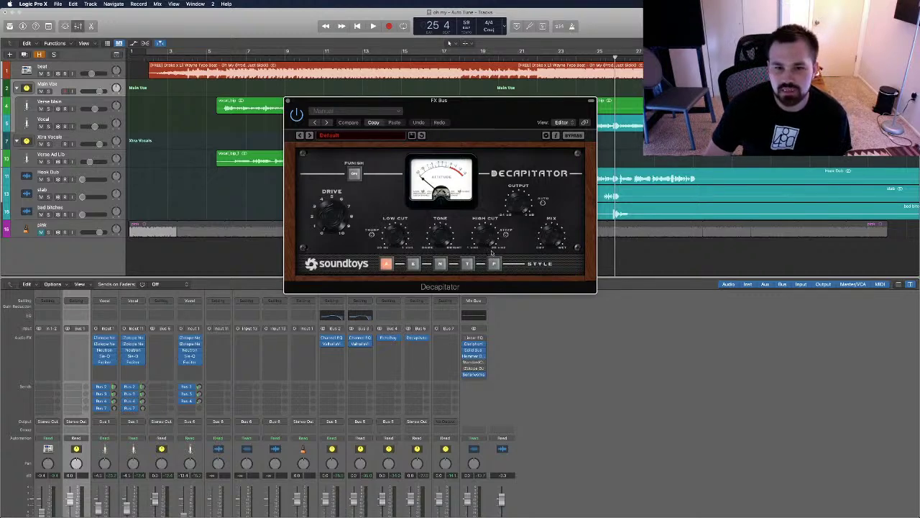
{"action": "left_click_drag", "start_coordinate": [482, 104], "coordinate": [486, 223]}
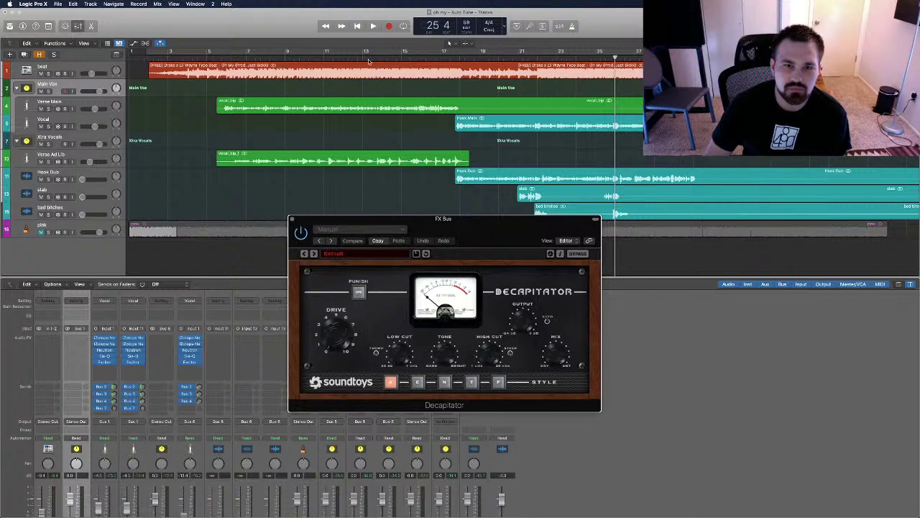
Play the song from around bar 10 and adjust Decapitator's Drive slightly while listening.
{"action": "left_click", "coordinate": [369, 61]}
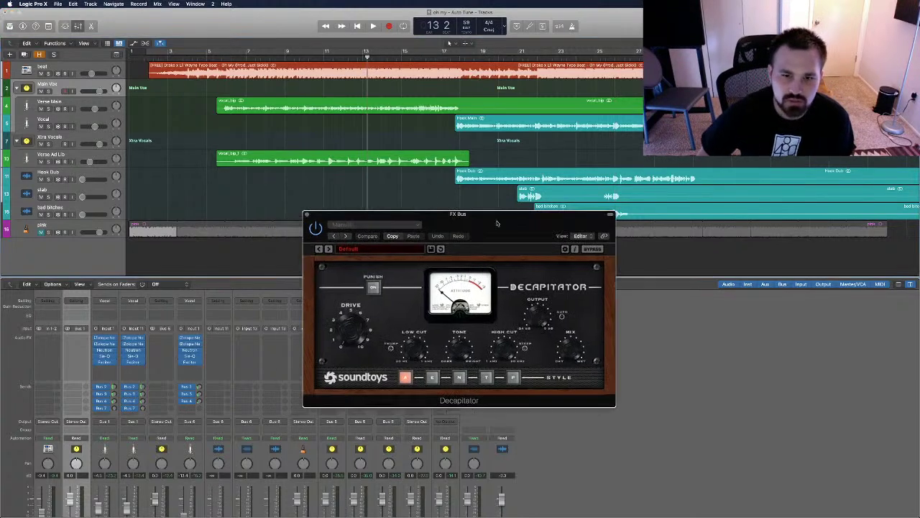
{"action": "left_click_drag", "start_coordinate": [484, 229], "coordinate": [695, 201]}
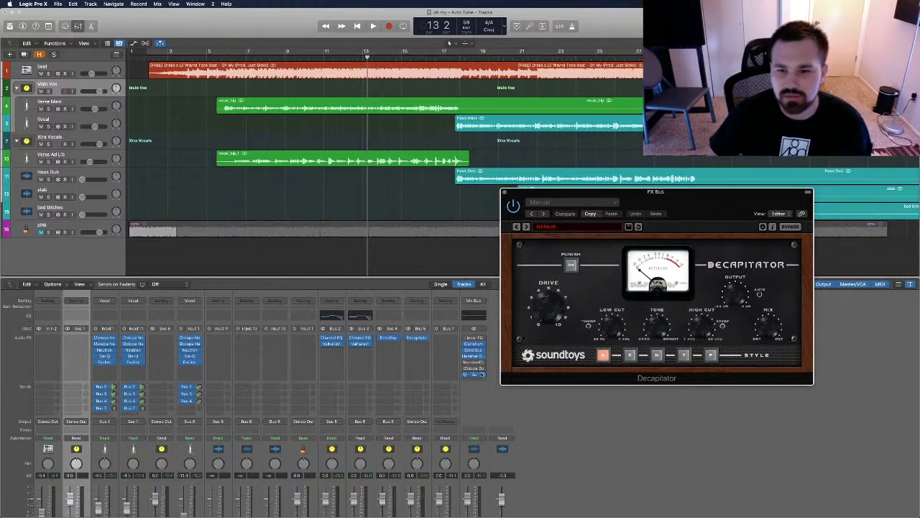
{"action": "left_click", "coordinate": [305, 61]}
{"action": "left_click", "coordinate": [686, 200]}
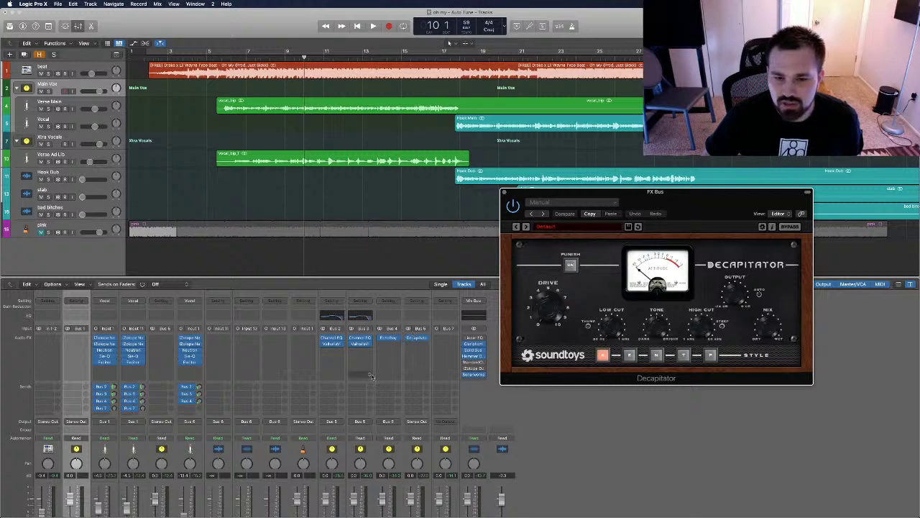
{"action": "key", "text": "space"}
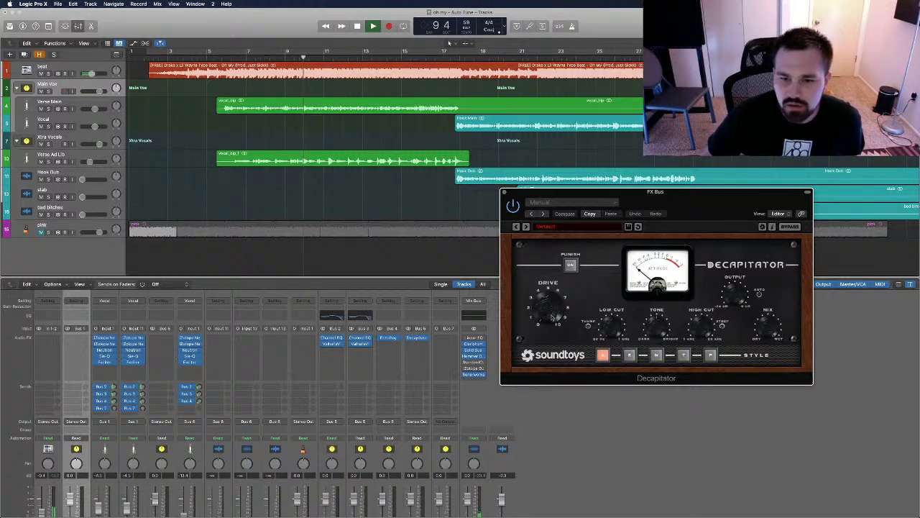
{"action": "left_click_drag", "start_coordinate": [546, 308], "coordinate": [544, 302]}
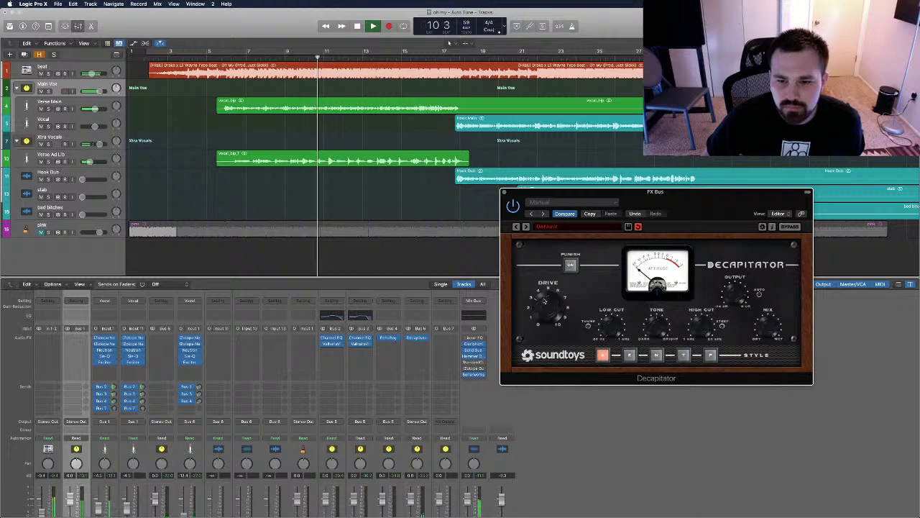
Compare Decapitator's N, T and A styles, settle on N, and lower the High Cut to about 10.8 kHz.
{"action": "left_click", "coordinate": [655, 355]}
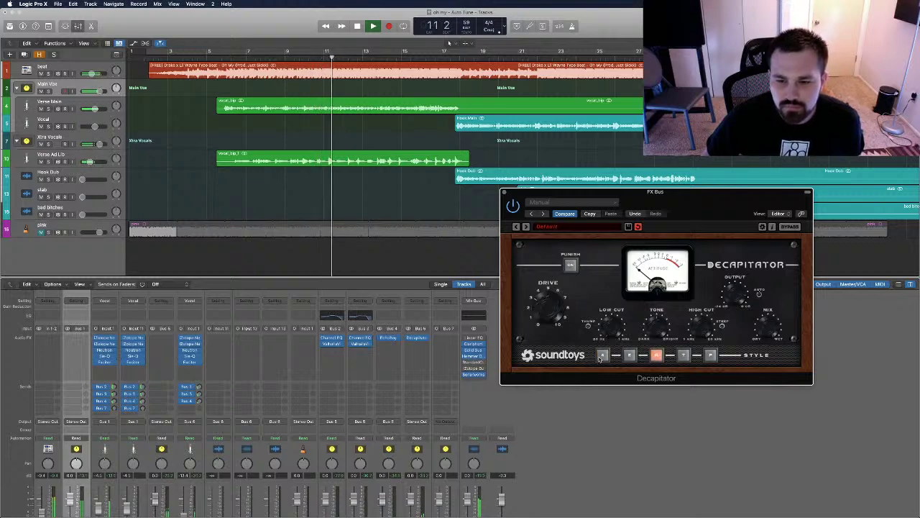
{"action": "left_click", "coordinate": [683, 355]}
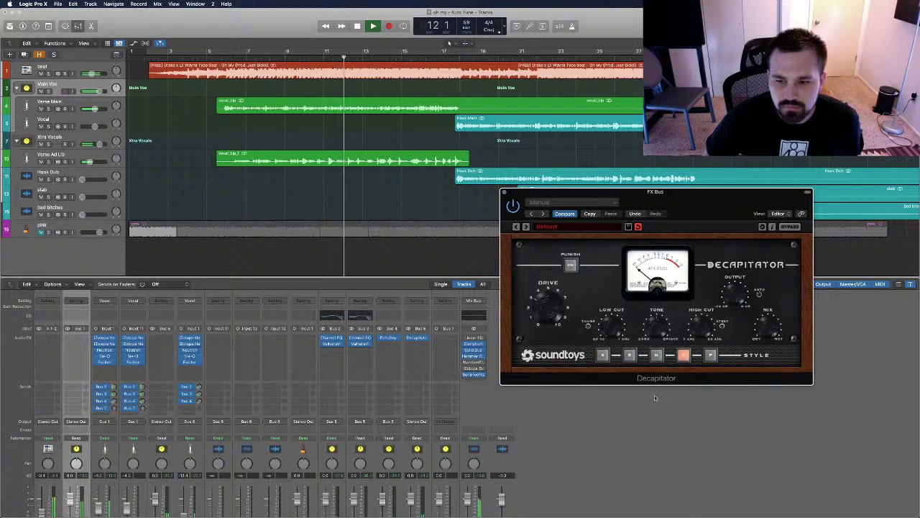
{"action": "left_click", "coordinate": [602, 355]}
{"action": "left_click", "coordinate": [655, 355]}
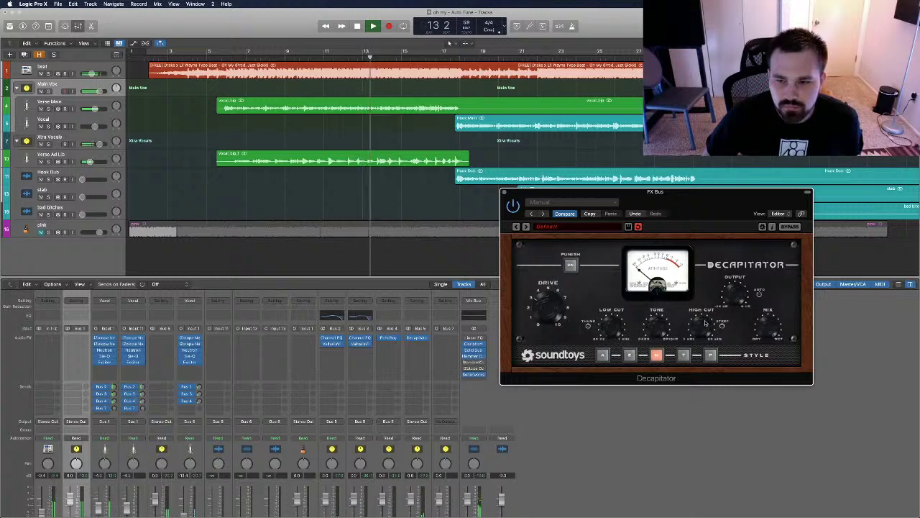
{"action": "mouse_move", "coordinate": [700, 330]}
{"action": "left_click_drag", "start_coordinate": [700, 330], "coordinate": [697, 333]}
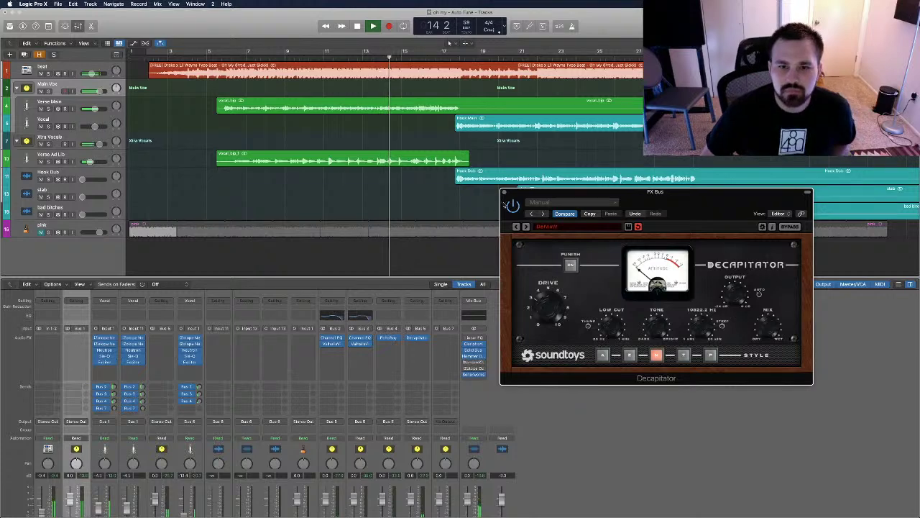
Stop playback and insert a Compressor below Decapitator on the FX Bus.
{"action": "left_click", "coordinate": [417, 337]}
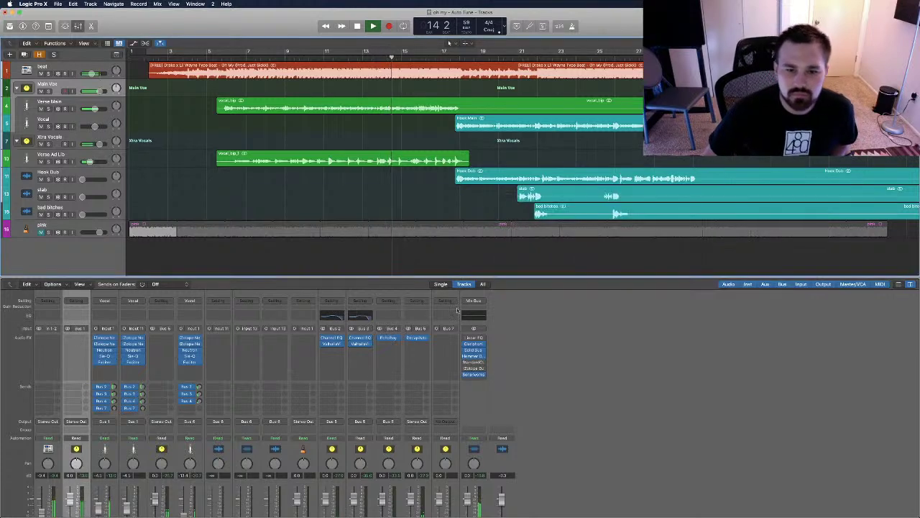
{"action": "key", "text": "space"}
{"action": "left_click", "coordinate": [417, 343]}
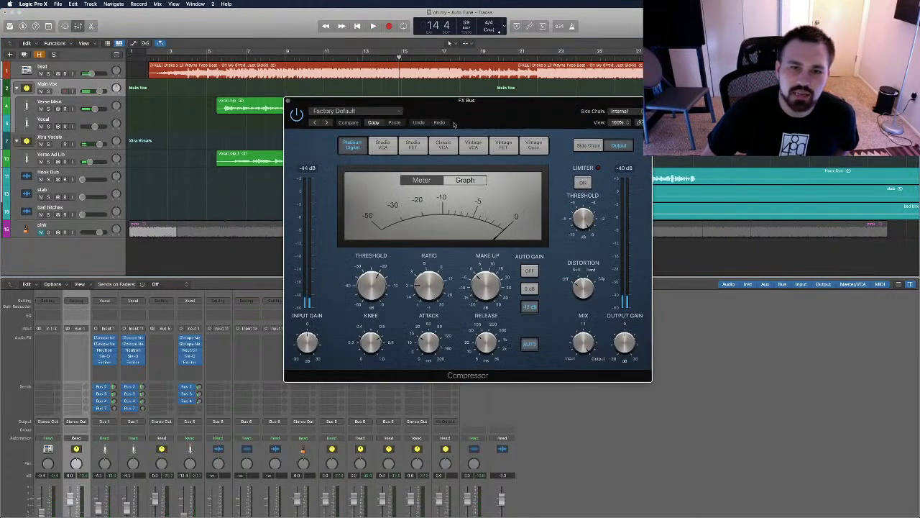
{"action": "left_click_drag", "start_coordinate": [363, 118], "coordinate": [608, 104]}
Load the Side Chain Start preset in the FX Bus compressor.
{"action": "left_click", "coordinate": [607, 100]}
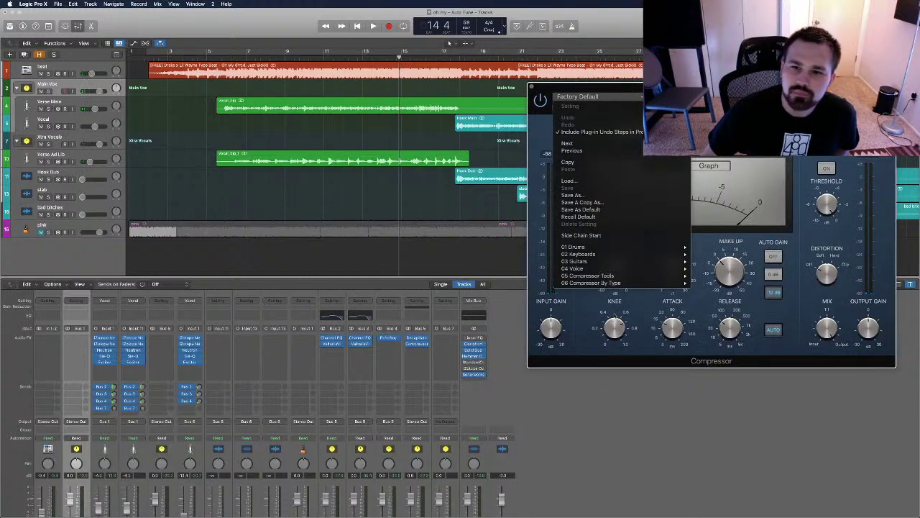
{"action": "left_click", "coordinate": [581, 235]}
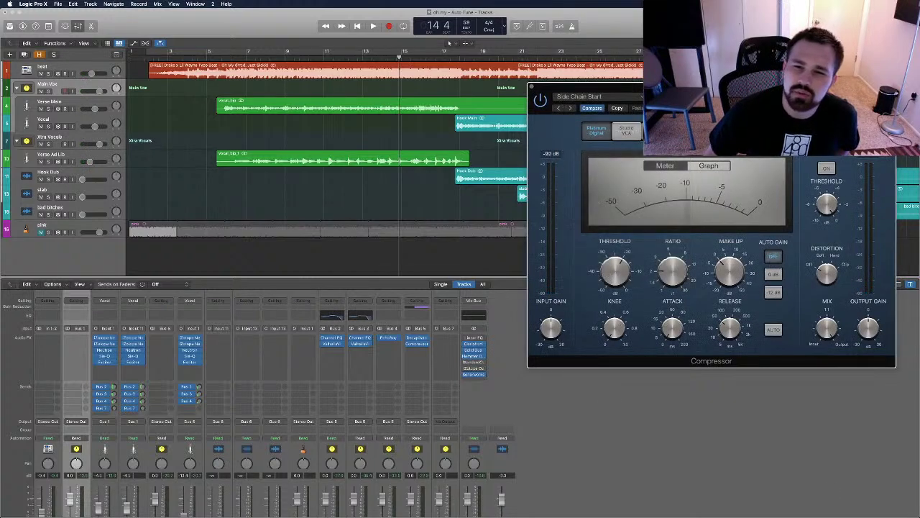
{"action": "left_click_drag", "start_coordinate": [539, 115], "coordinate": [278, 117]}
{"action": "left_click", "coordinate": [336, 99]}
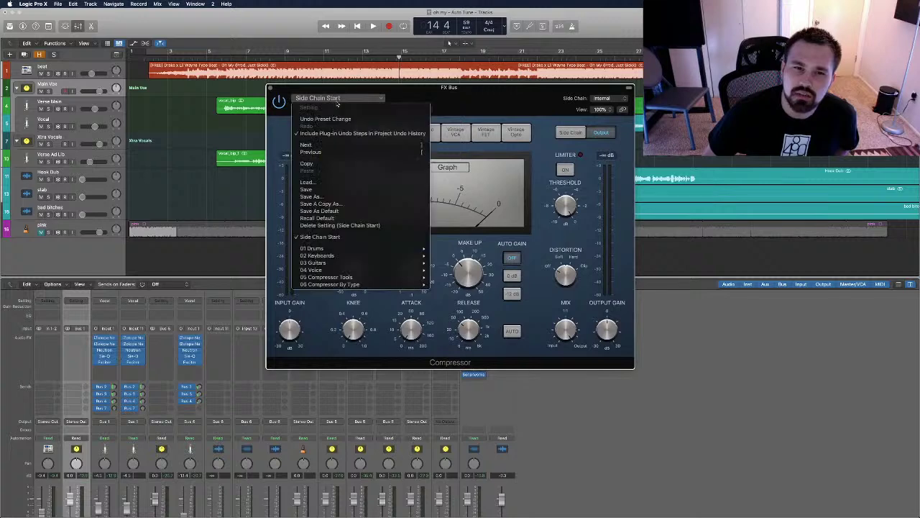
{"action": "left_click", "coordinate": [528, 90]}
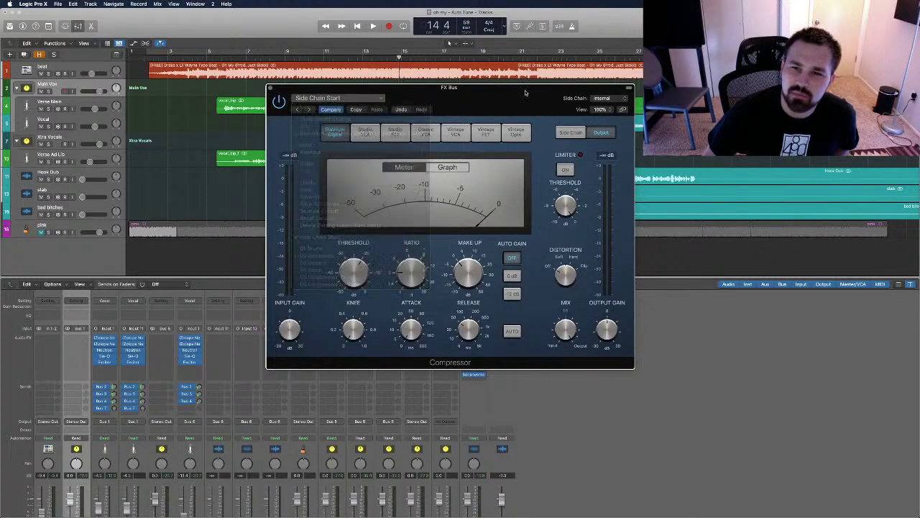
Set the compressor's side chain source to Bus 1 and select the Verse Ad Lib track to check its routing.
{"action": "left_click", "coordinate": [596, 98]}
{"action": "mouse_move", "coordinate": [608, 122]}
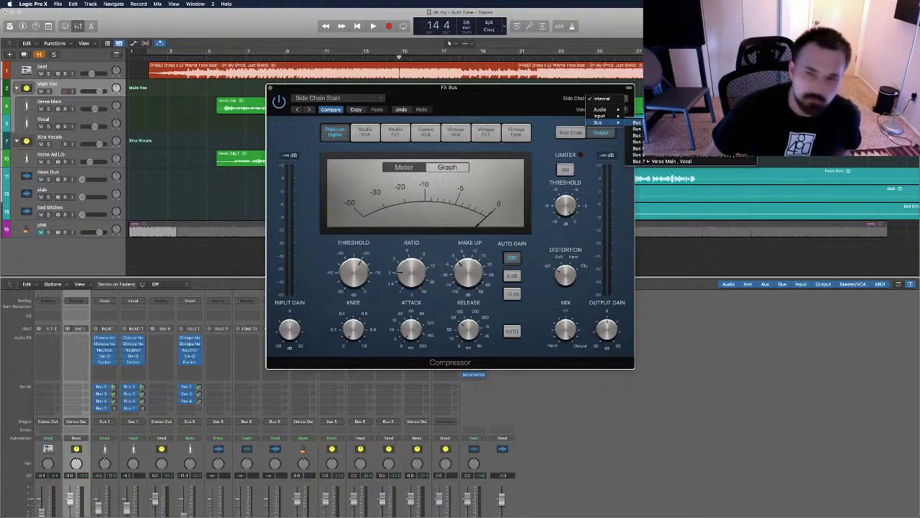
{"action": "left_click", "coordinate": [638, 122]}
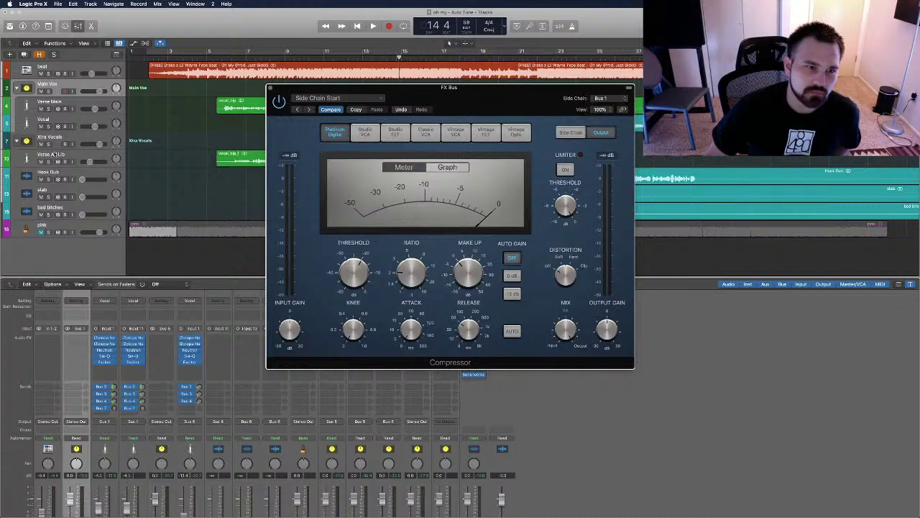
{"action": "left_click", "coordinate": [84, 154]}
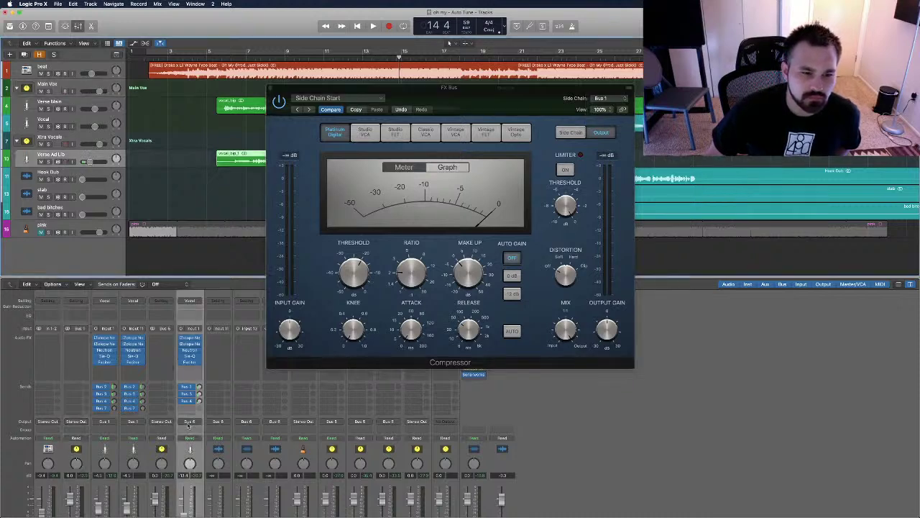
{"action": "scroll", "coordinate": [203, 441], "scroll_direction": "down", "scroll_amount": 2}
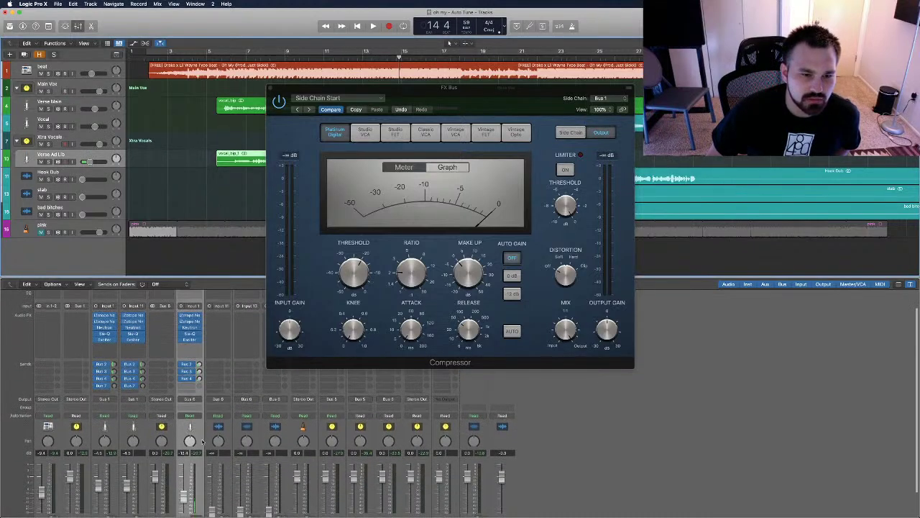
{"action": "scroll", "coordinate": [109, 424], "scroll_direction": "down", "scroll_amount": 3}
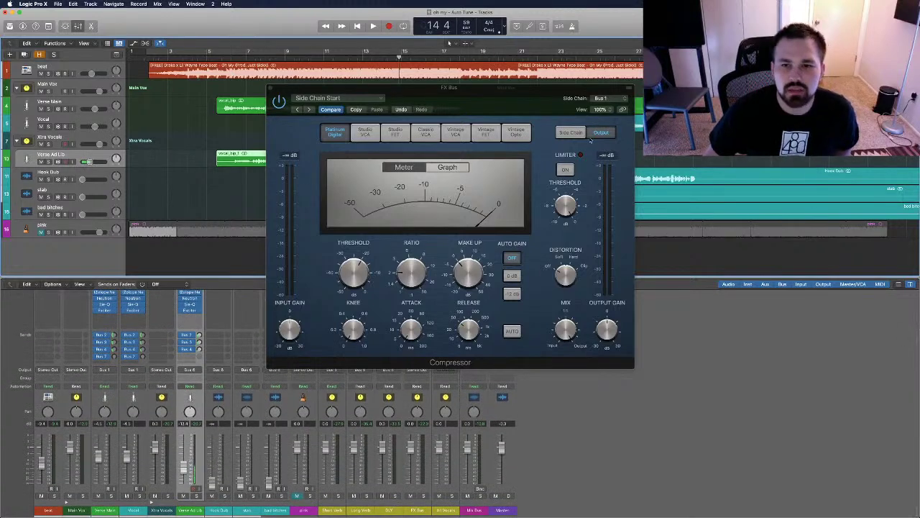
During playback, set the compressor's release to about 86 ms and threshold to about -33.5 dB, then close the plug-in.
{"action": "key", "text": "space"}
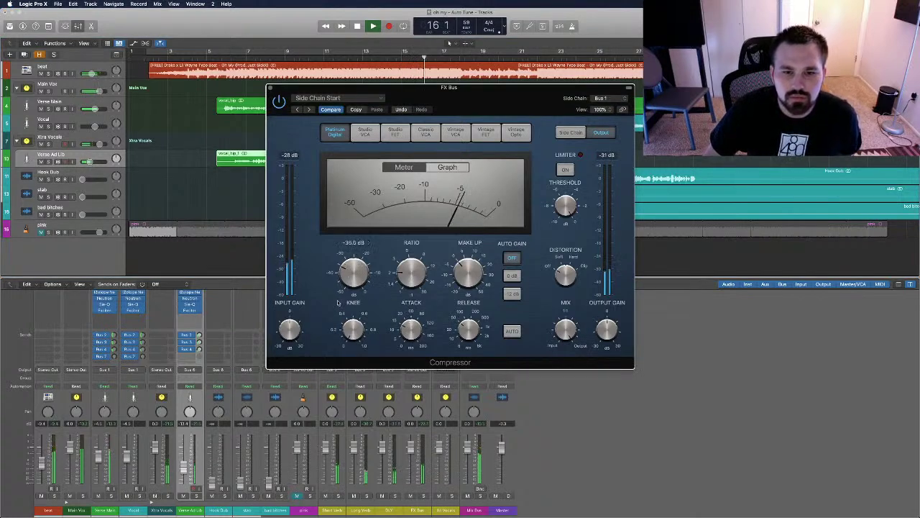
{"action": "mouse_move", "coordinate": [464, 330]}
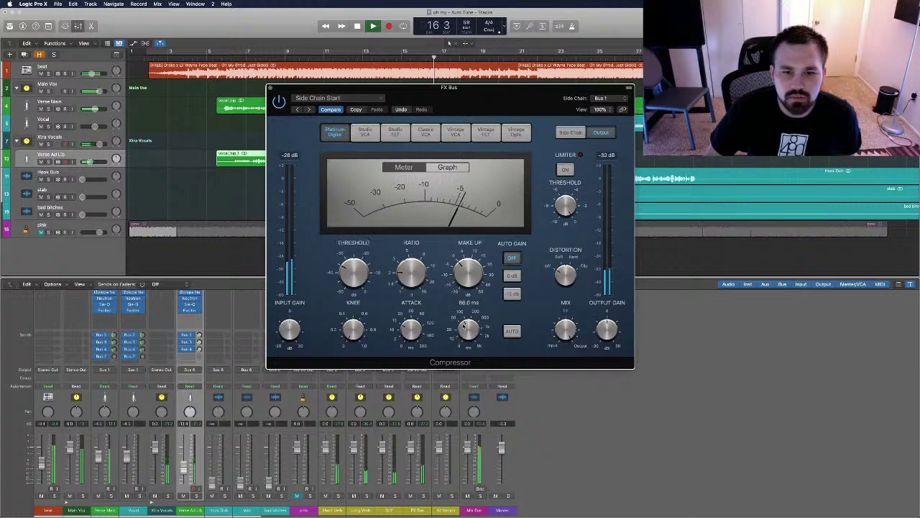
{"action": "left_click_drag", "start_coordinate": [465, 330], "coordinate": [377, 302]}
{"action": "mouse_move", "coordinate": [352, 267]}
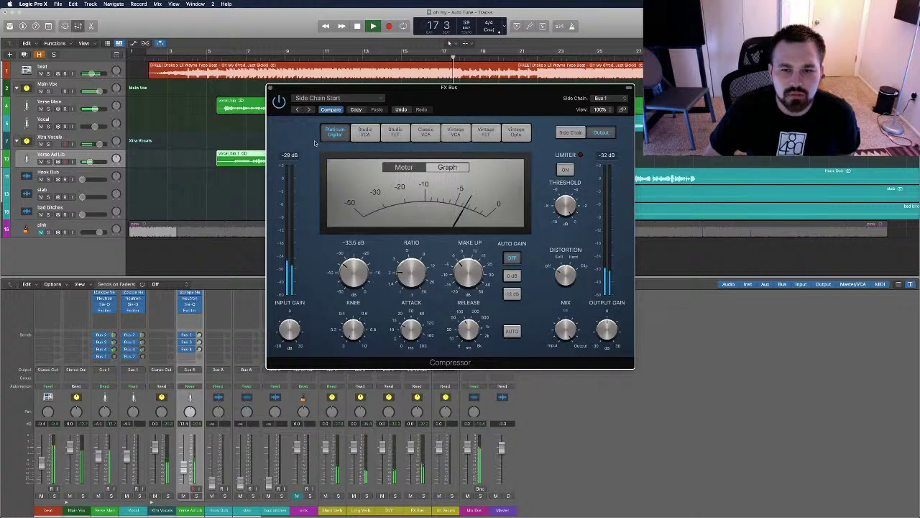
{"action": "left_click", "coordinate": [270, 89]}
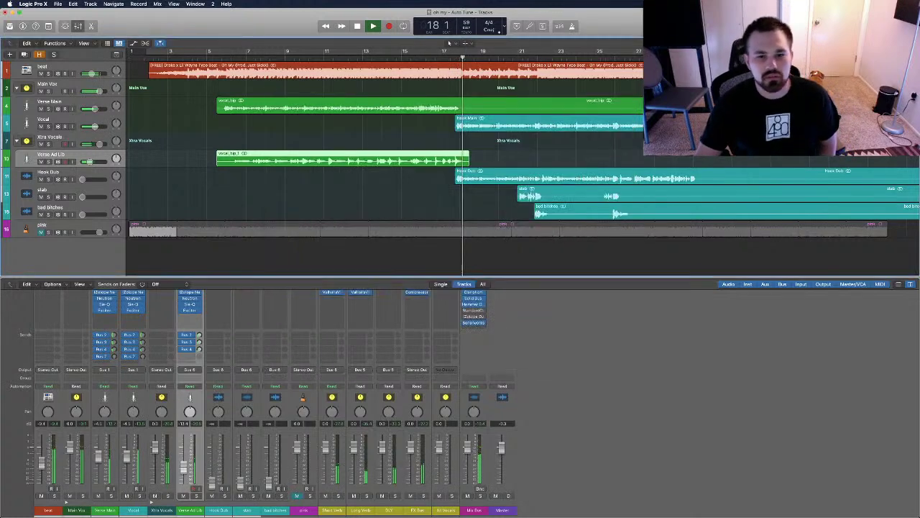
Start playback, select the Hook Dub track, and copy the channel strip setting of the Vocal track.
{"action": "mouse_move", "coordinate": [568, 506]}
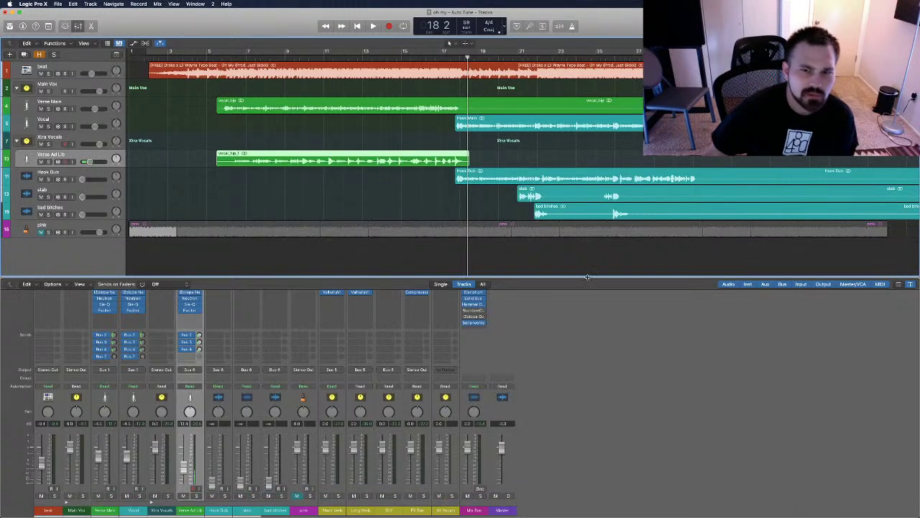
{"action": "key", "text": "space"}
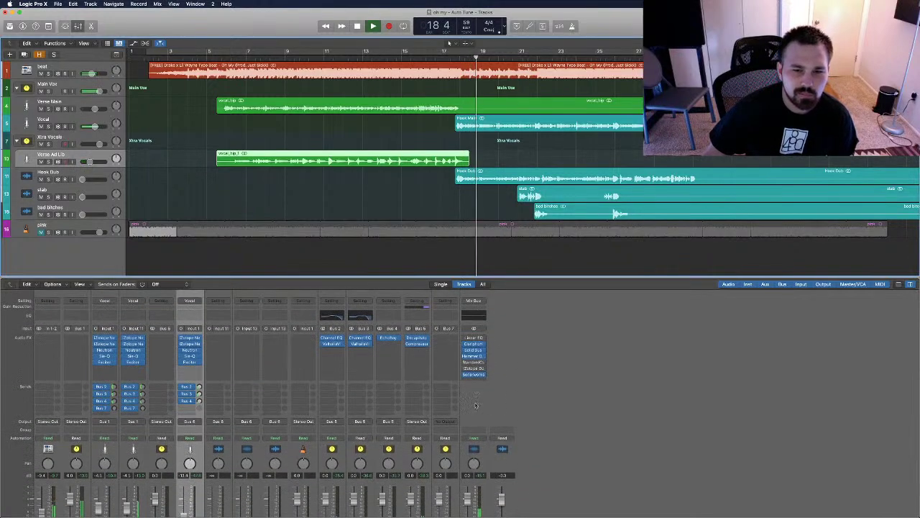
{"action": "scroll", "coordinate": [334, 455], "scroll_direction": "down", "scroll_amount": 2}
{"action": "scroll", "coordinate": [335, 454], "scroll_direction": "down", "scroll_amount": 3}
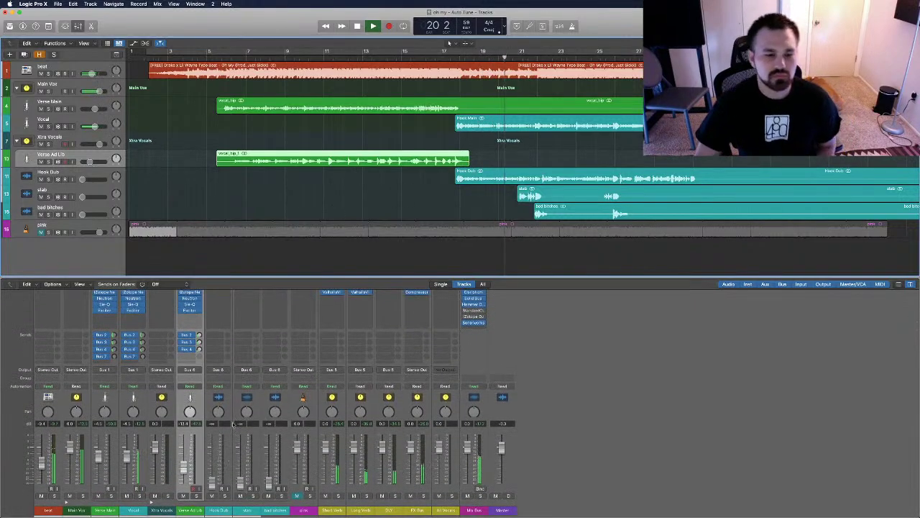
{"action": "left_click", "coordinate": [220, 404]}
{"action": "scroll", "coordinate": [219, 404], "scroll_direction": "up", "scroll_amount": 3}
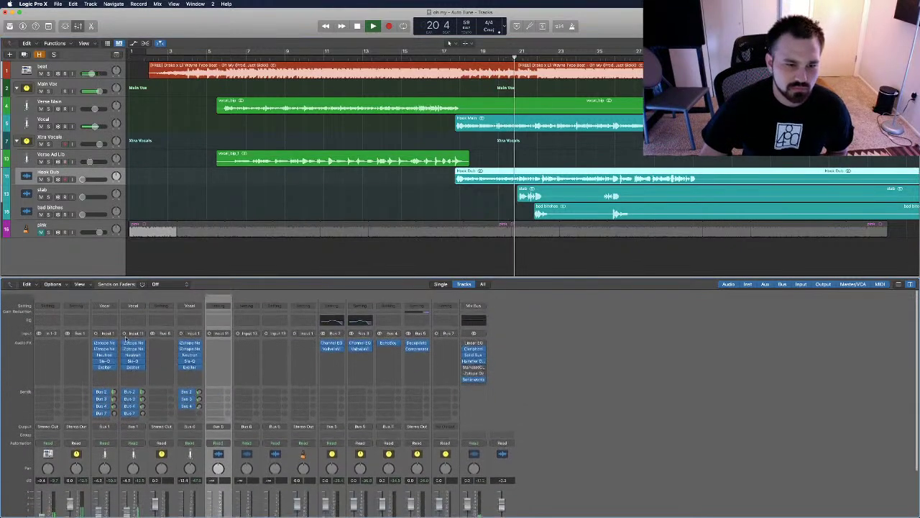
{"action": "left_click", "coordinate": [131, 328]}
{"action": "left_click", "coordinate": [127, 318]}
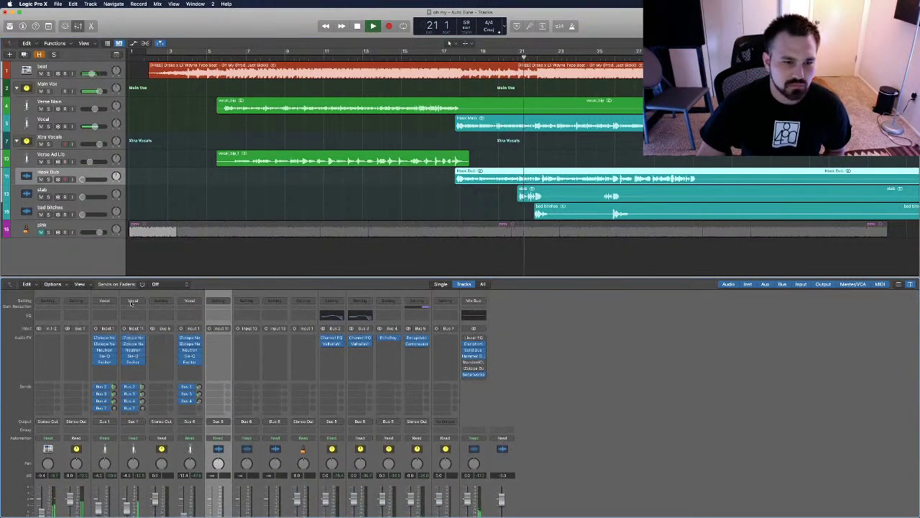
{"action": "left_click", "coordinate": [133, 301]}
{"action": "left_click", "coordinate": [151, 210]}
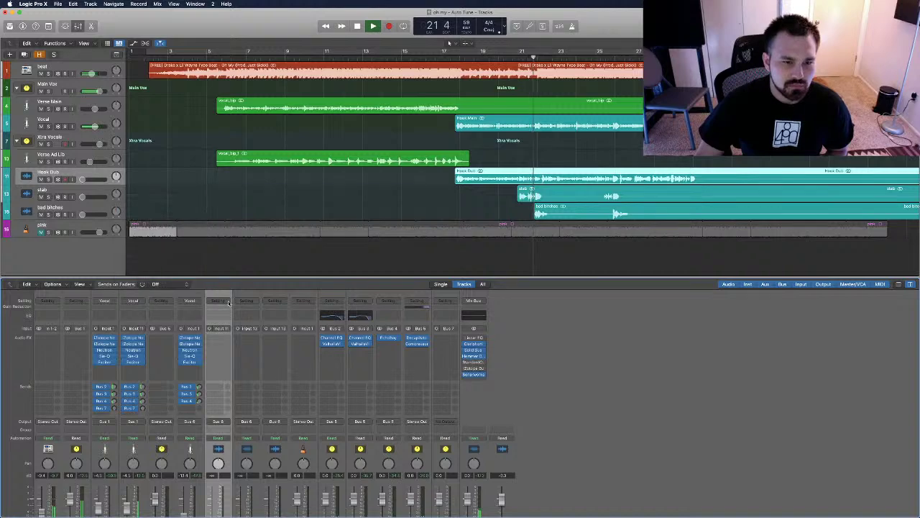
Paste only the plug-ins and only the sends of the copied channel strip onto the Hook Dub channel.
{"action": "left_click", "coordinate": [219, 301]}
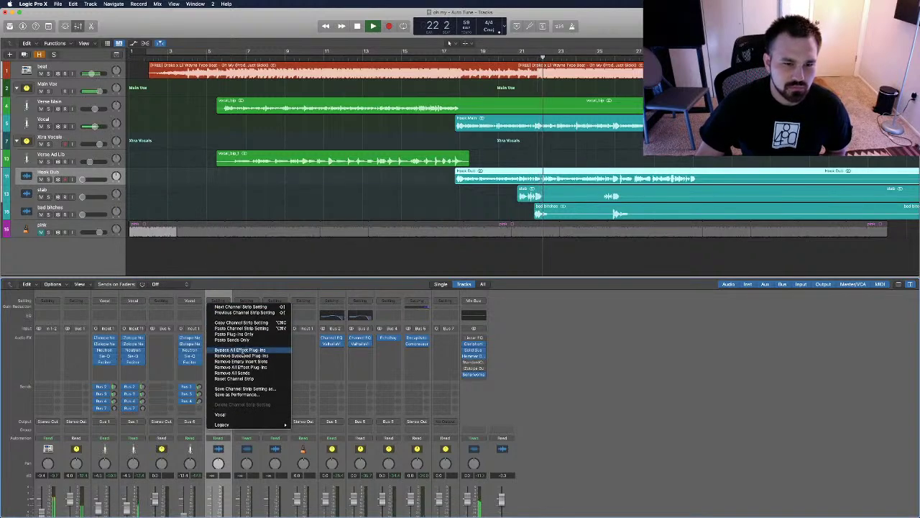
{"action": "left_click", "coordinate": [219, 301]}
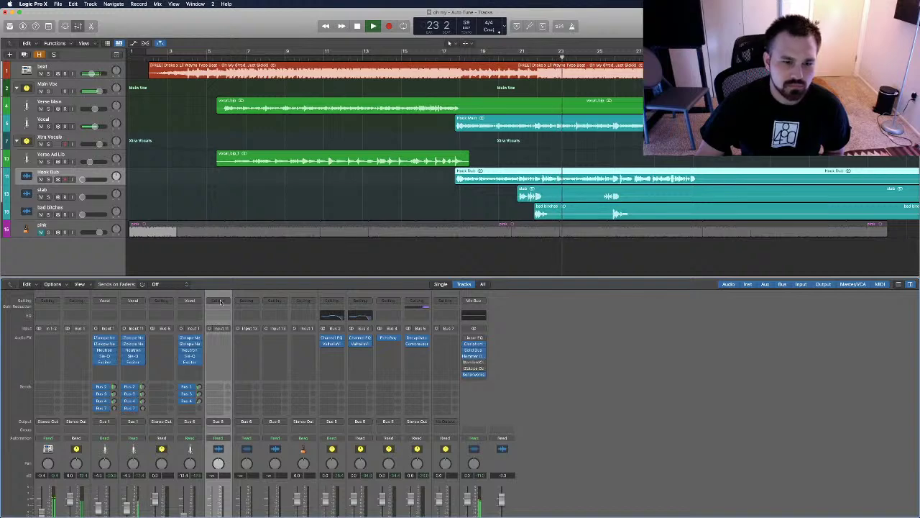
{"action": "left_click", "coordinate": [220, 301]}
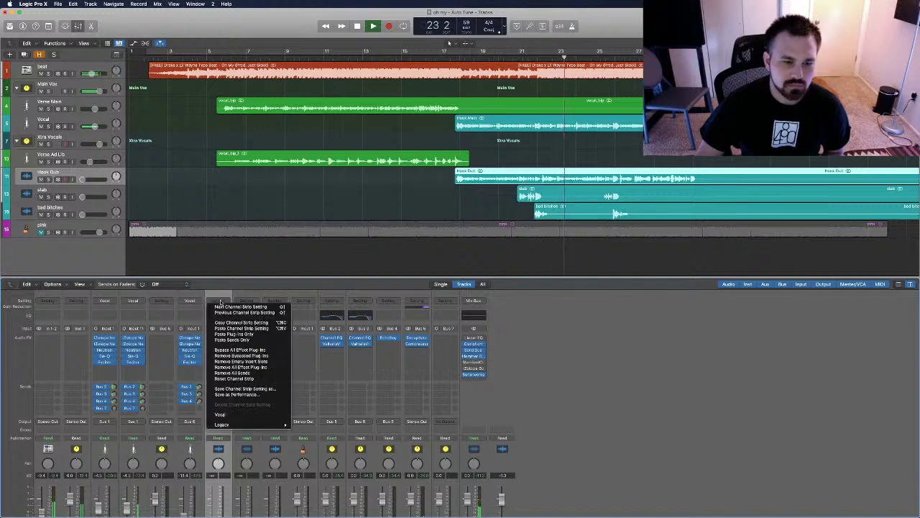
{"action": "left_click", "coordinate": [245, 340]}
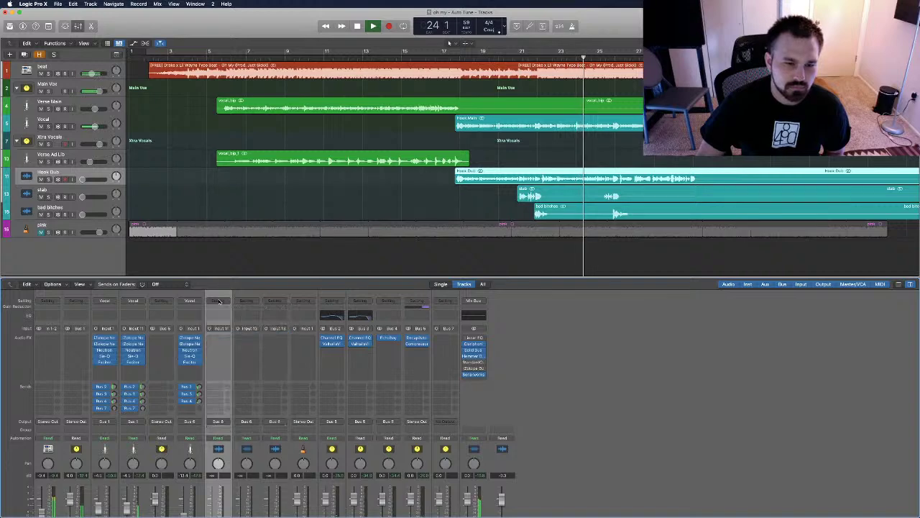
{"action": "left_click", "coordinate": [107, 303]}
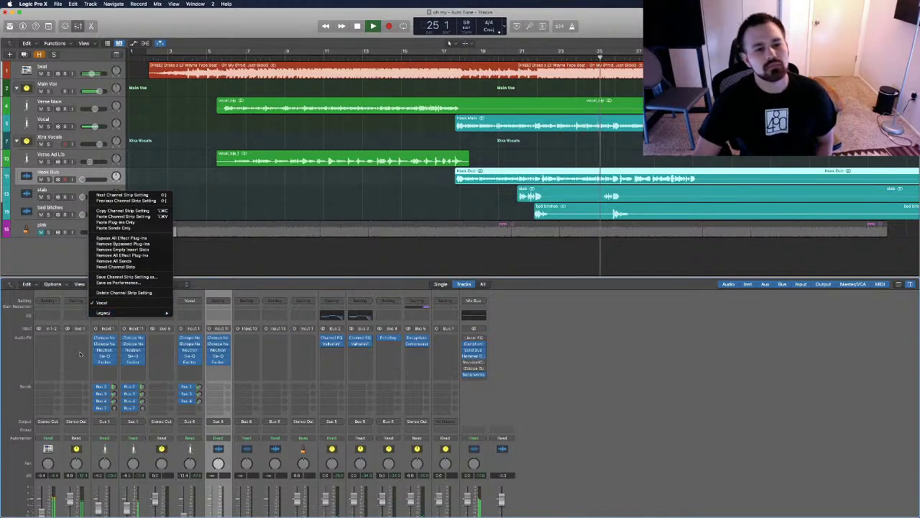
{"action": "left_click", "coordinate": [223, 305]}
{"action": "left_click", "coordinate": [223, 305]}
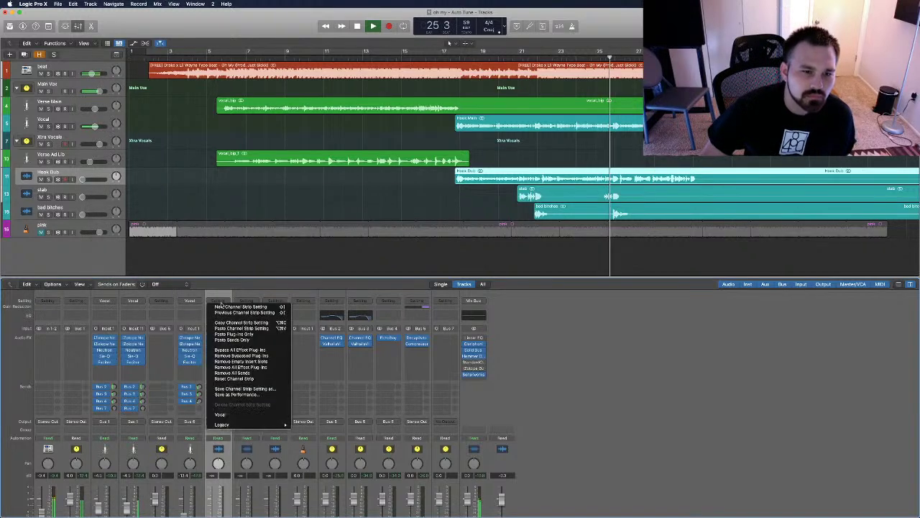
{"action": "left_click", "coordinate": [246, 340]}
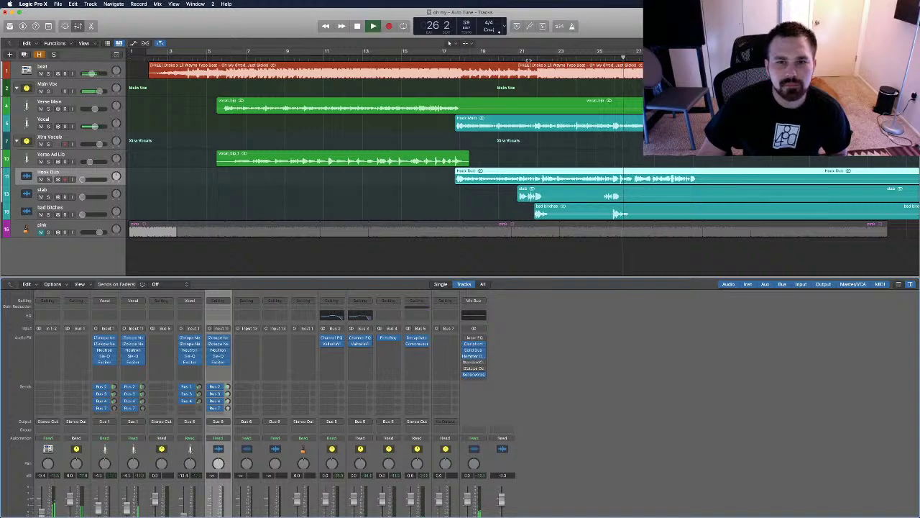
Rewind playback to around bar 21 and raise the Hook Dub fader to about -13.6 dB.
{"action": "key", "text": "comma"}
{"action": "key", "text": "comma"}
{"action": "key", "text": "comma"}
{"action": "key", "text": "comma"}
{"action": "key", "text": "comma"}
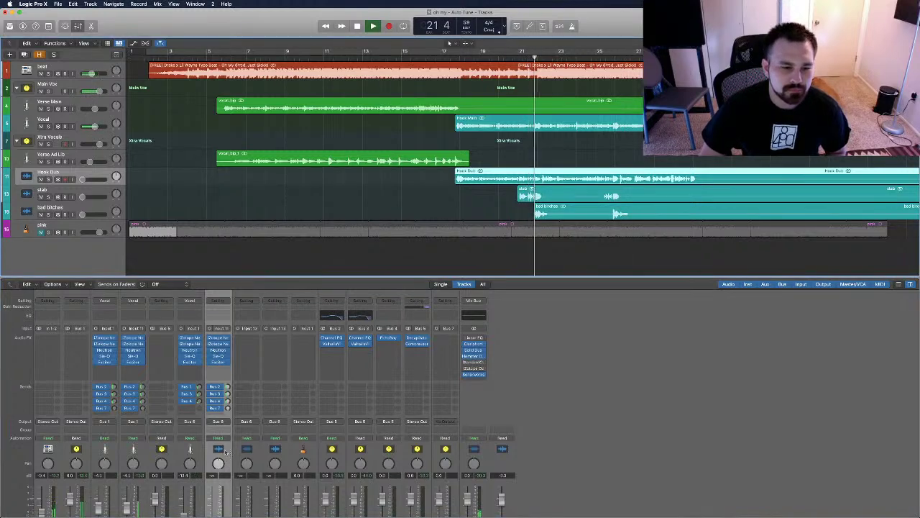
{"action": "scroll", "coordinate": [222, 452], "scroll_direction": "down", "scroll_amount": 3}
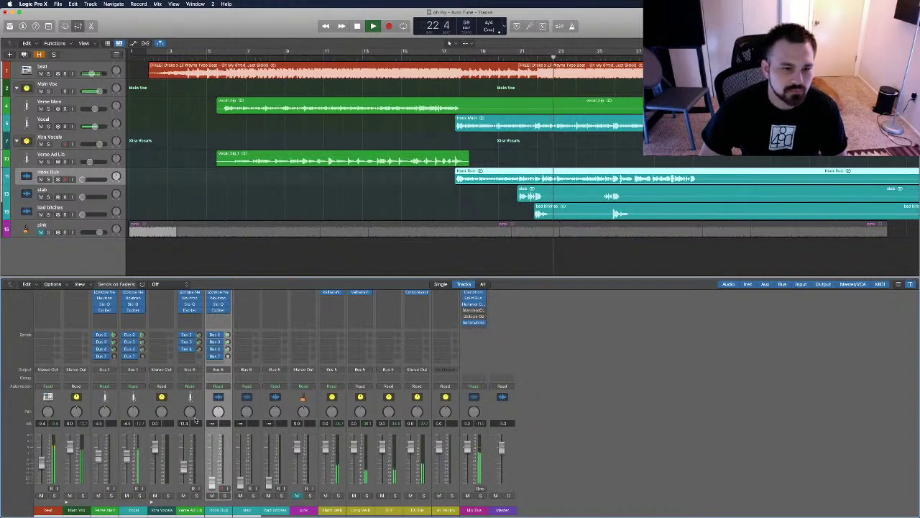
{"action": "left_click", "coordinate": [245, 401]}
{"action": "left_click", "coordinate": [229, 401]}
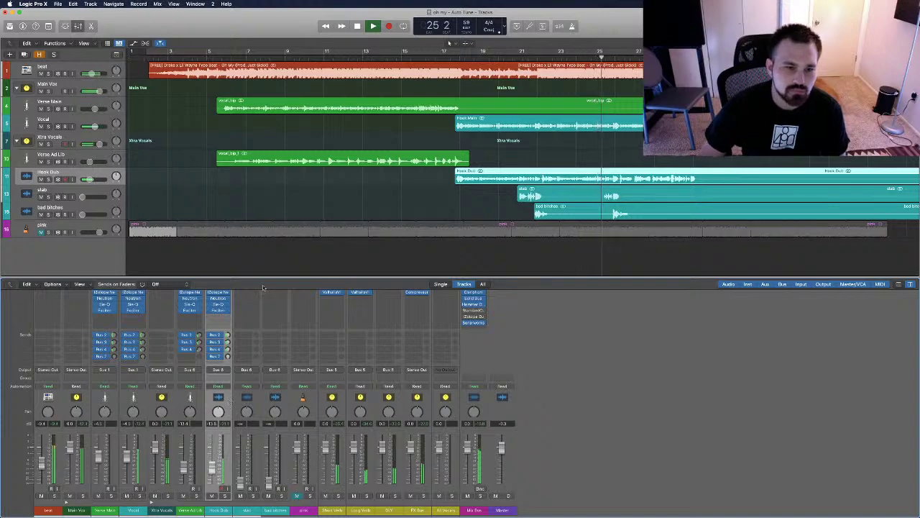
Open Neutron on the Hook Dub channel and audition the track soloed before returning to the full mix.
{"action": "scroll", "coordinate": [240, 399], "scroll_direction": "up", "scroll_amount": 4}
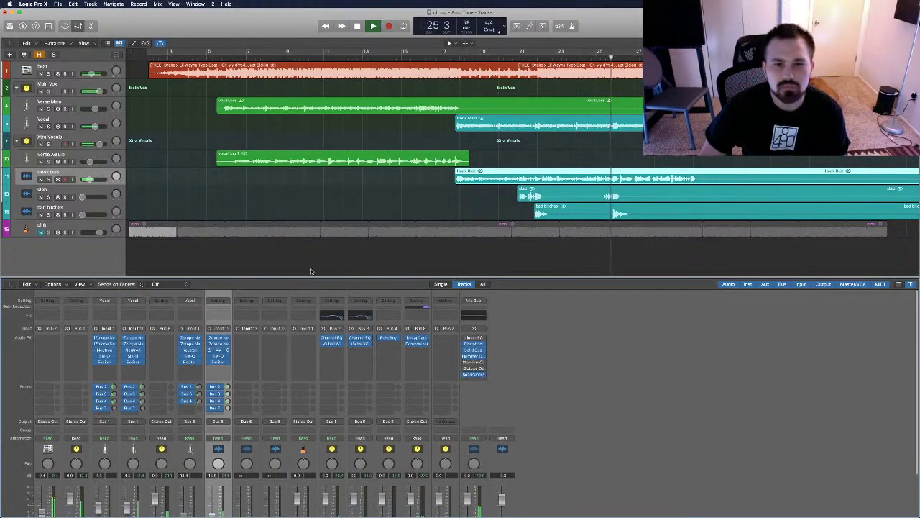
{"action": "key", "text": "v"}
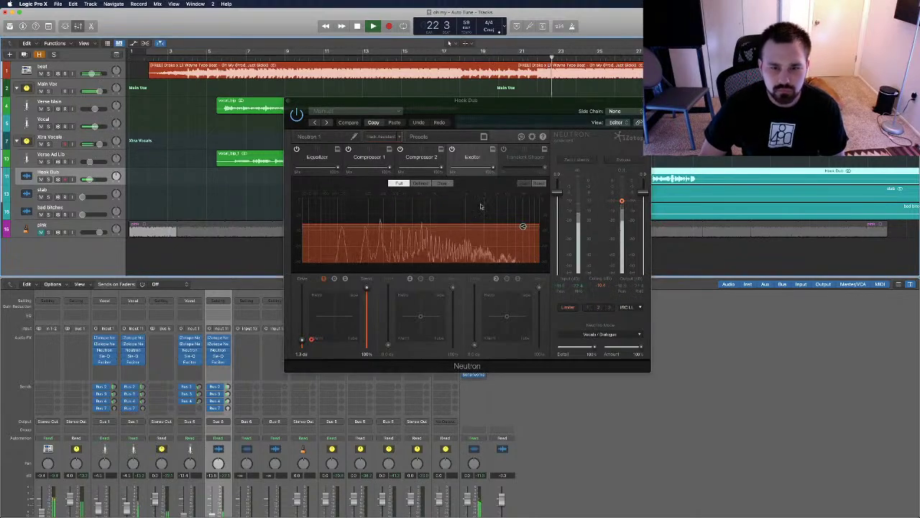
{"action": "scroll", "coordinate": [203, 464], "scroll_direction": "down", "scroll_amount": 3}
{"action": "scroll", "coordinate": [204, 463], "scroll_direction": "down", "scroll_amount": 1}
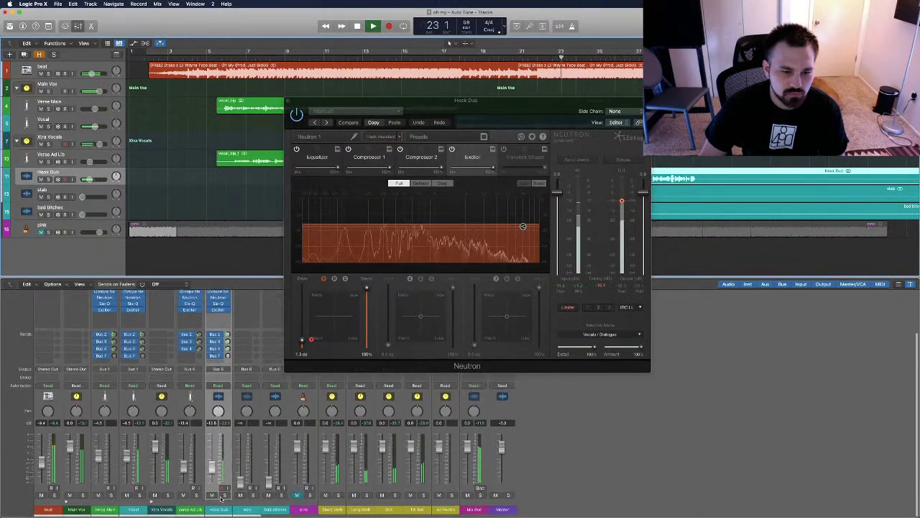
{"action": "left_click", "coordinate": [225, 496]}
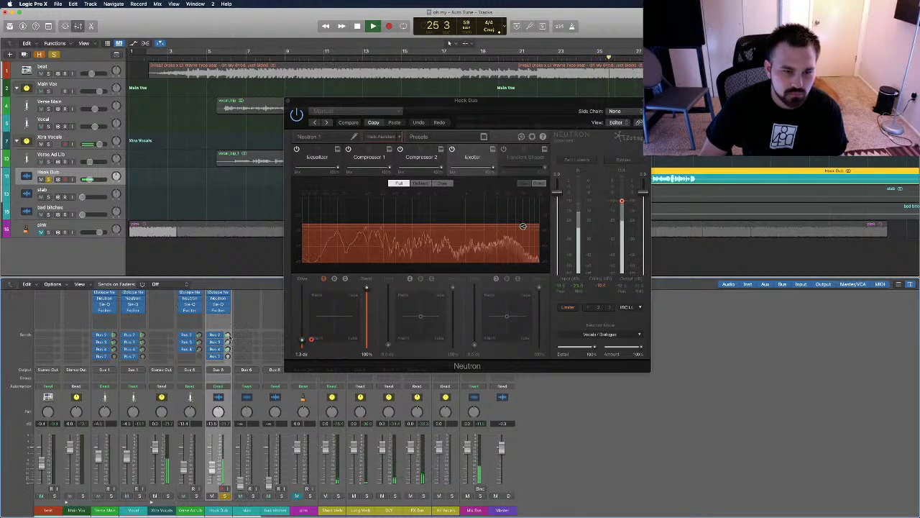
{"action": "left_click", "coordinate": [224, 496]}
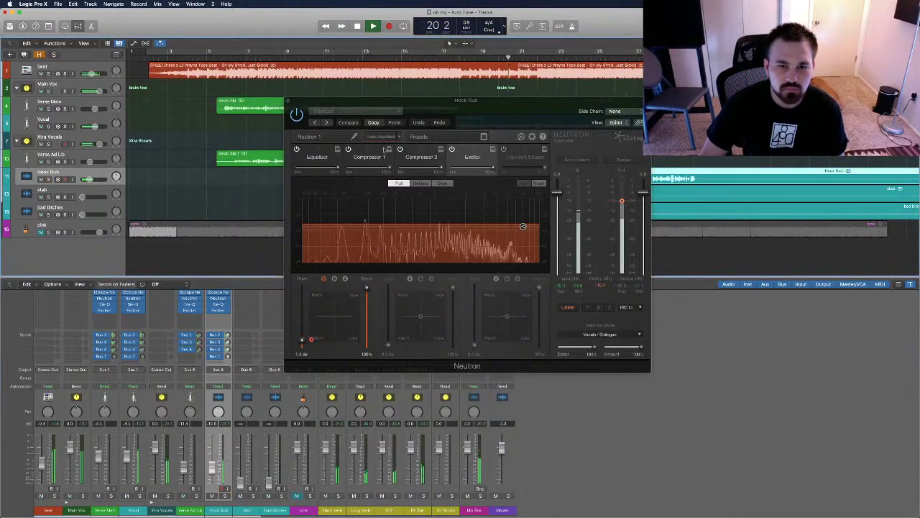
In Neutron's equalizer, reset the green, blue and high-shelf bands to 0 dB and lower the low-pass frequency.
{"action": "left_click", "coordinate": [317, 156]}
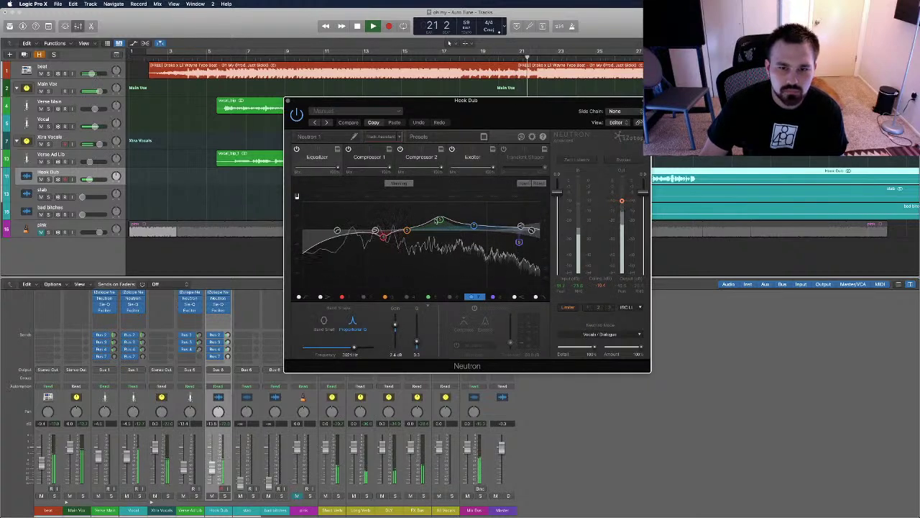
{"action": "left_click", "coordinate": [438, 219], "text": "alt"}
{"action": "left_click", "coordinate": [473, 225], "text": "alt"}
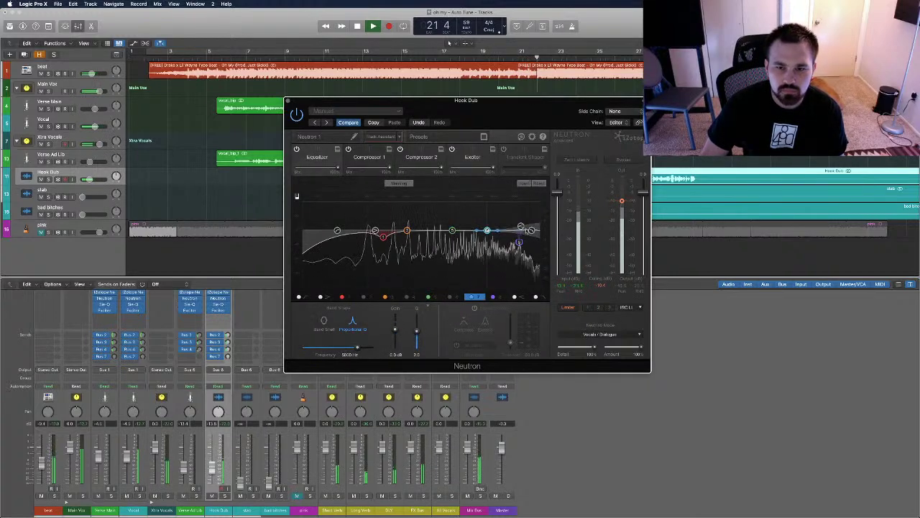
{"action": "left_click_drag", "start_coordinate": [530, 230], "coordinate": [518, 228]}
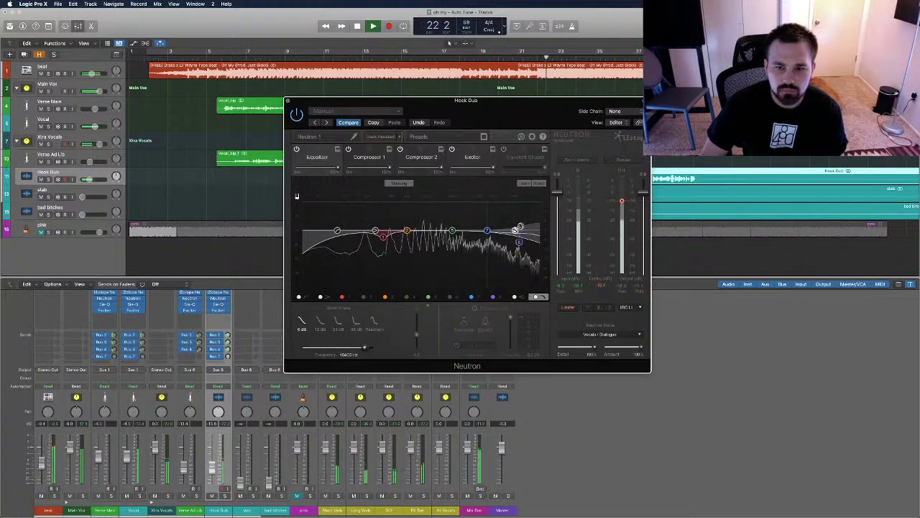
{"action": "left_click", "coordinate": [518, 229]}
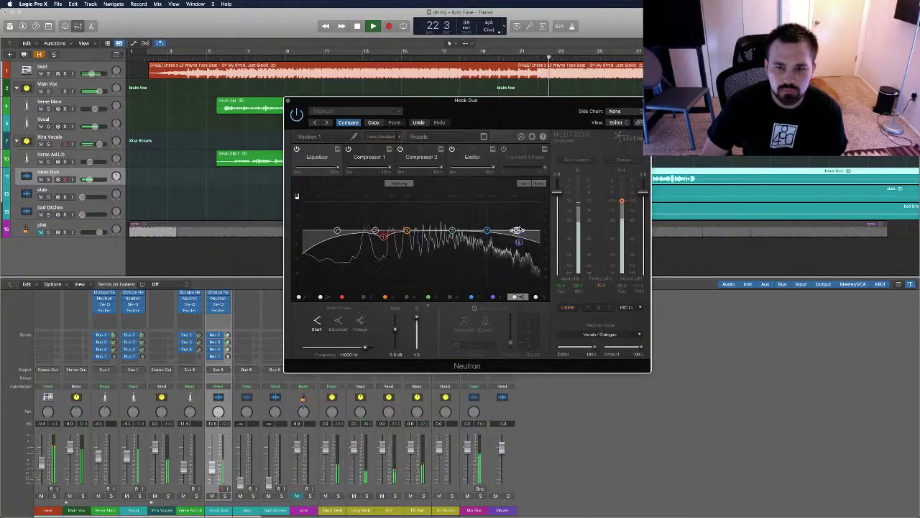
Compare the equalizer with the low-pass band bypassed and enabled, then set the band's slope to 12 dB.
{"action": "left_click", "coordinate": [539, 298]}
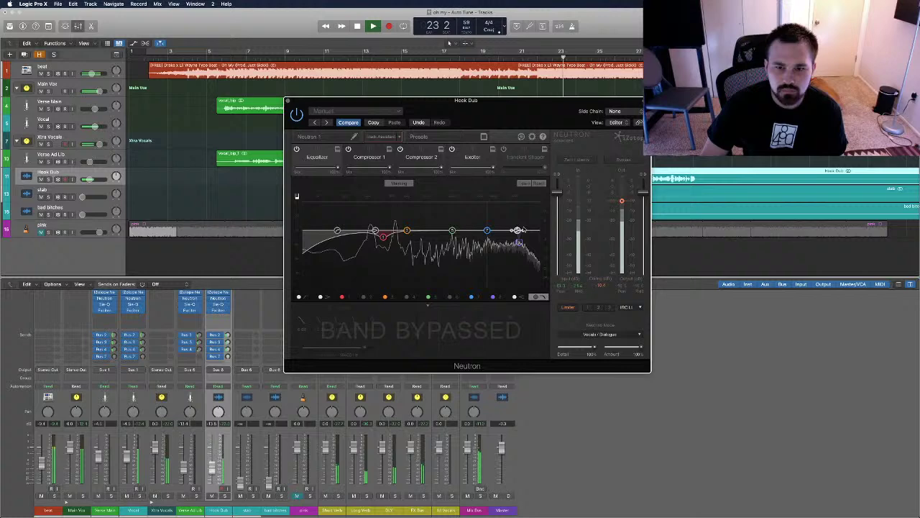
{"action": "left_click", "coordinate": [539, 298]}
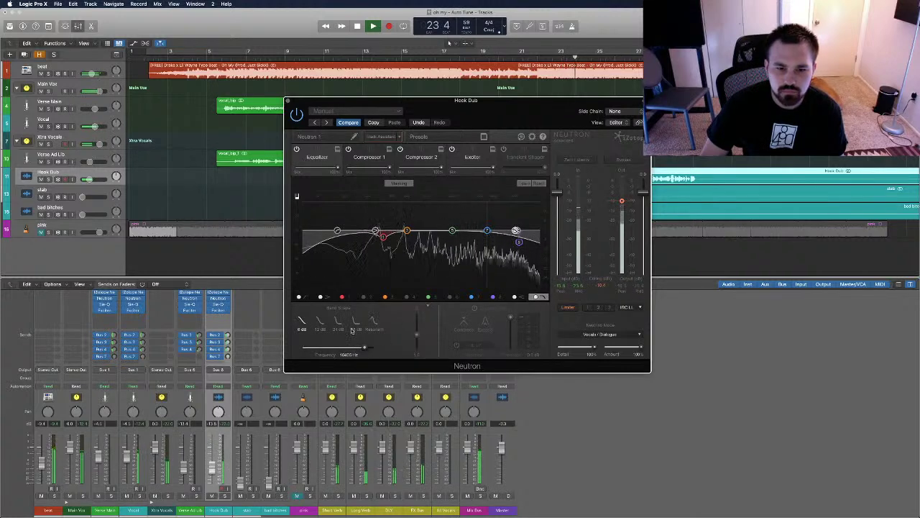
{"action": "left_click", "coordinate": [320, 322]}
Set the equalizer's low shelf to about -1.6 dB at 315 Hz, move the exciter's blend point to mid-height, and close Neutron.
{"action": "left_click", "coordinate": [384, 234]}
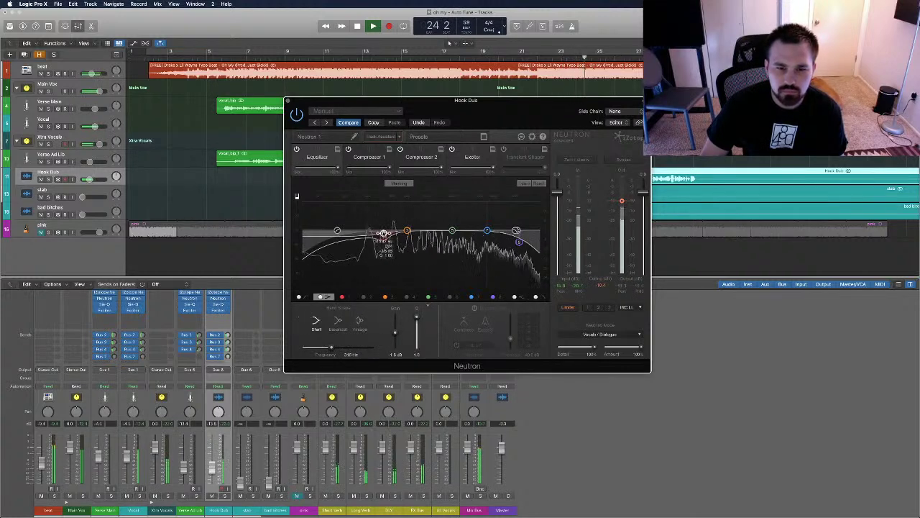
{"action": "left_click", "coordinate": [473, 157]}
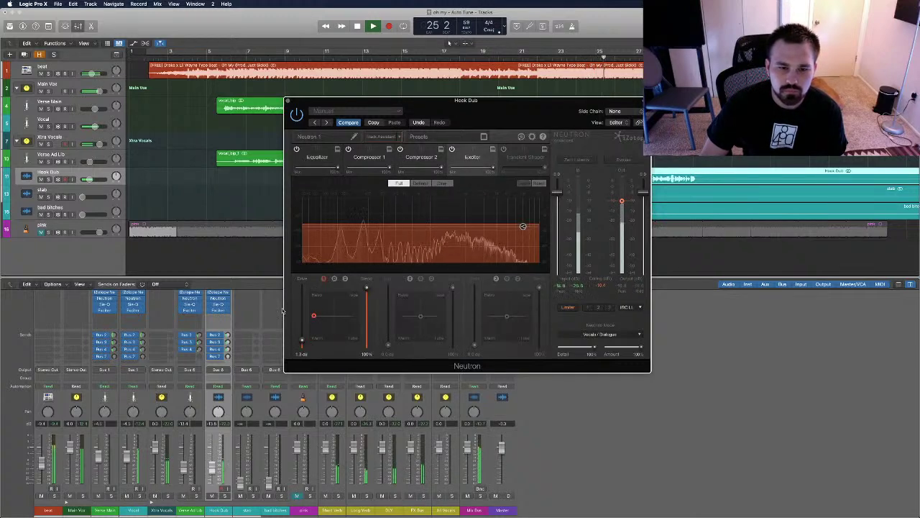
{"action": "left_click", "coordinate": [287, 101]}
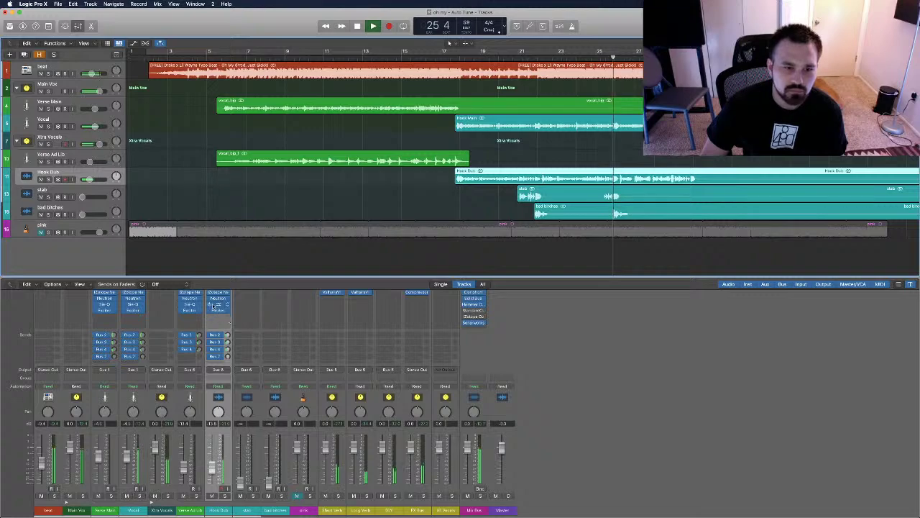
Lower the mid frequency in Hook Dub's Sie-Q and switch its Exciter to Color 2, then close both plug-ins and replay from around bar 21.
{"action": "left_click", "coordinate": [219, 357]}
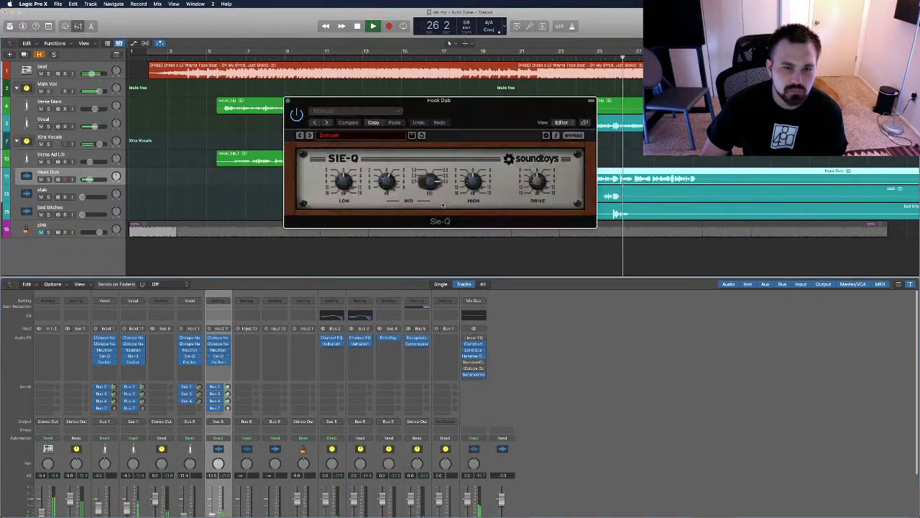
{"action": "left_click_drag", "start_coordinate": [429, 189], "coordinate": [429, 171]}
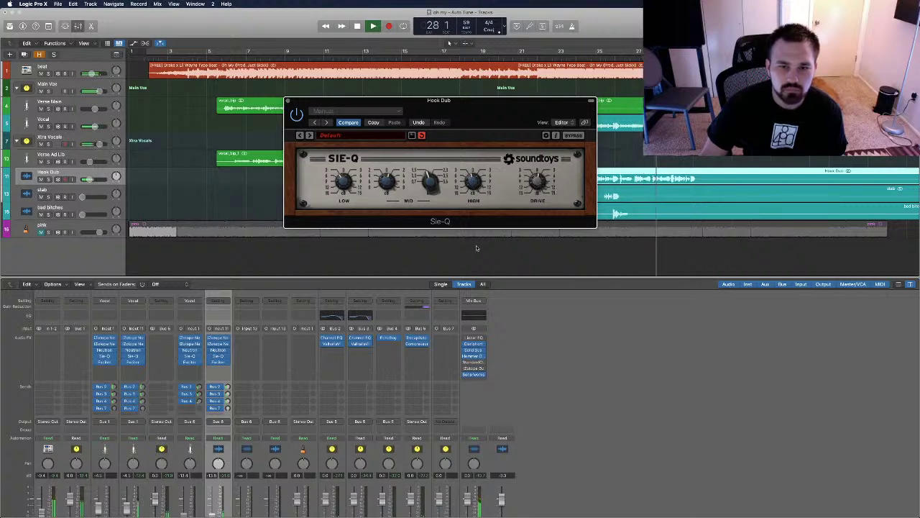
{"action": "left_click", "coordinate": [218, 362]}
{"action": "left_click", "coordinate": [408, 206]}
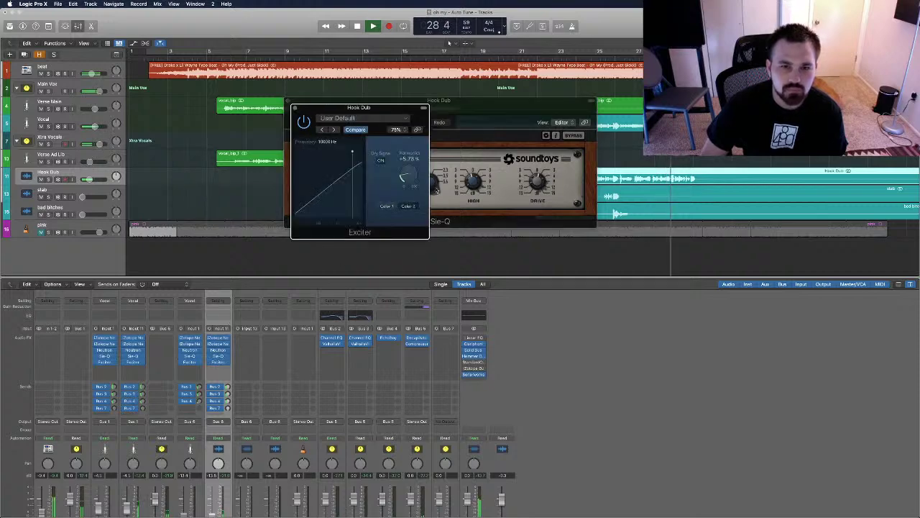
{"action": "left_click", "coordinate": [294, 108]}
{"action": "left_click", "coordinate": [290, 103]}
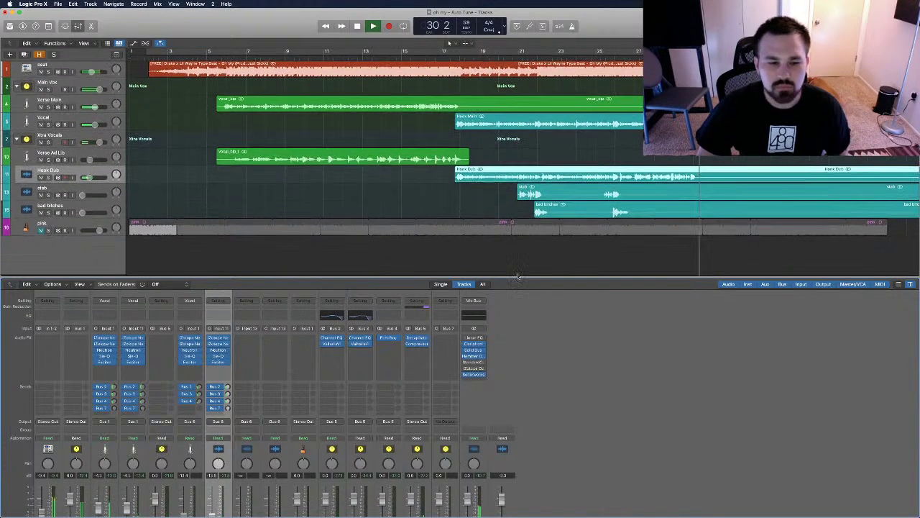
{"action": "key", "text": "space"}
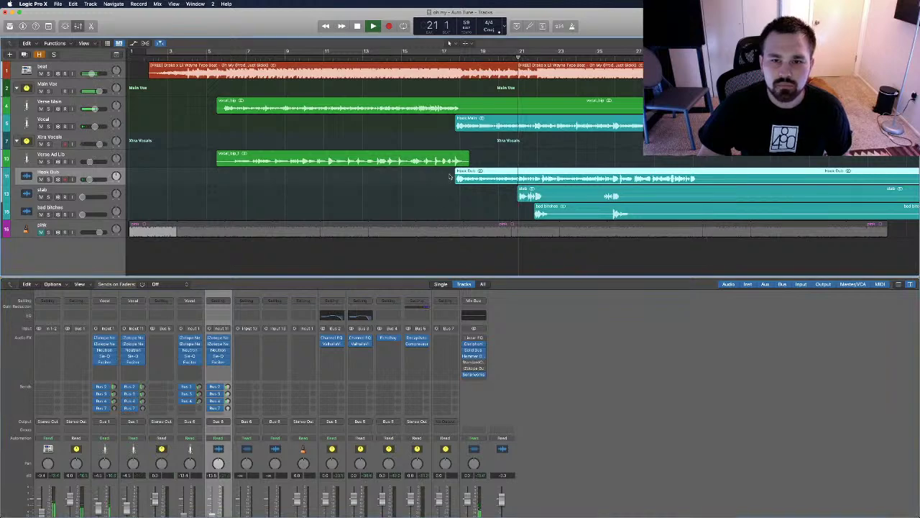
Bring up the volume of the stab and "bad bitches" tracks, and audition them soloed from bar 21.
{"action": "left_click", "coordinate": [58, 196]}
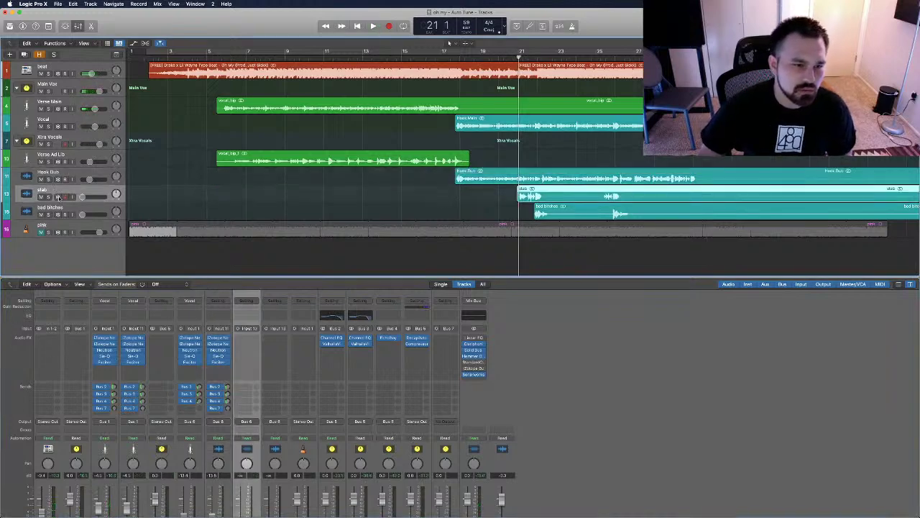
{"action": "left_click", "coordinate": [69, 207], "text": "shift"}
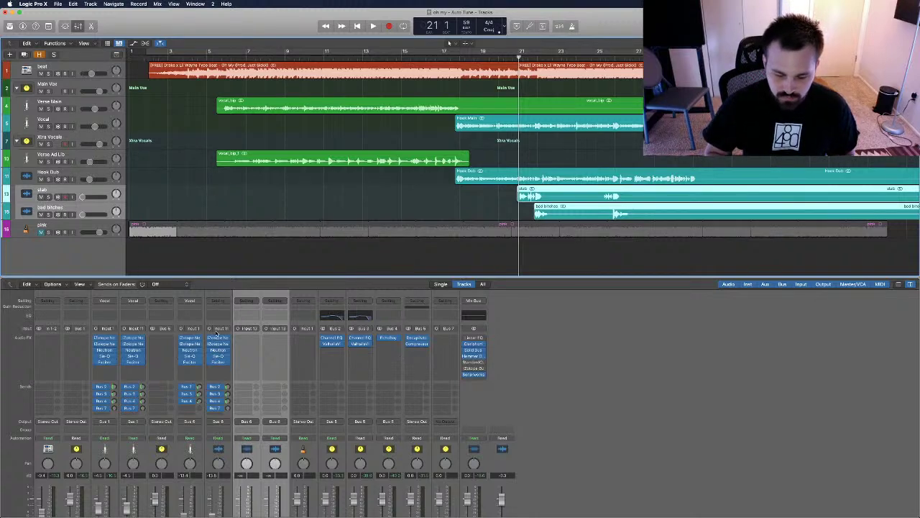
{"action": "left_click", "coordinate": [48, 214]}
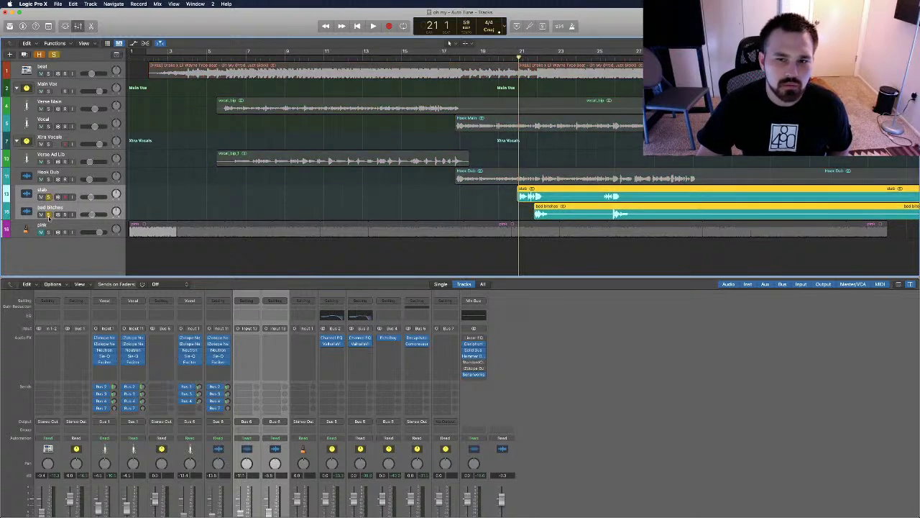
{"action": "key", "text": "space"}
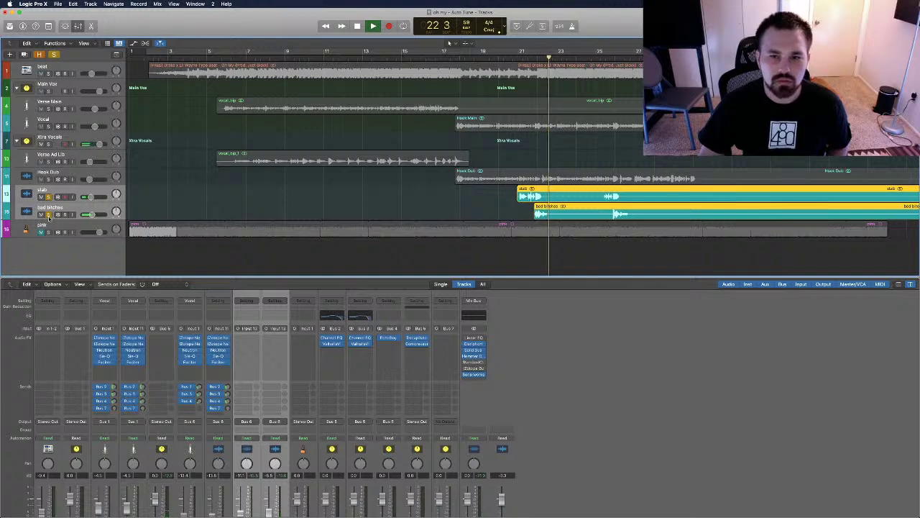
{"action": "key", "text": "space"}
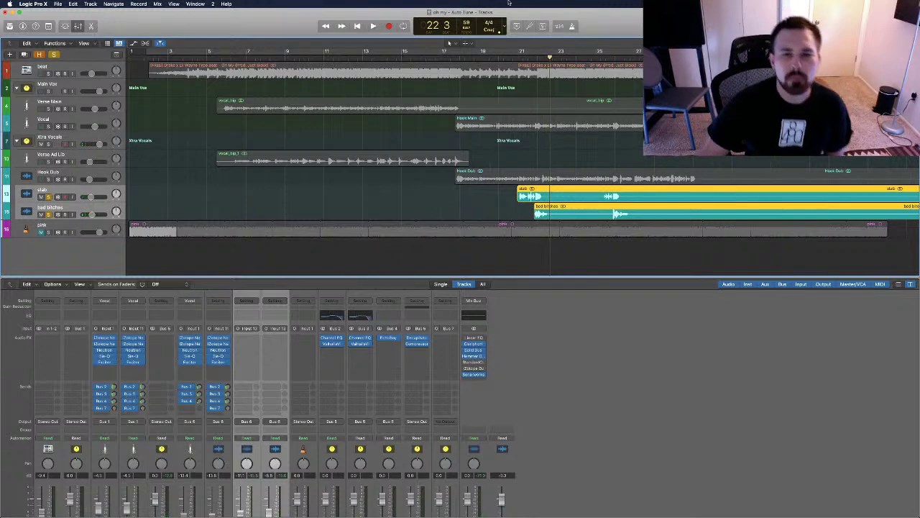
{"action": "left_click", "coordinate": [519, 56]}
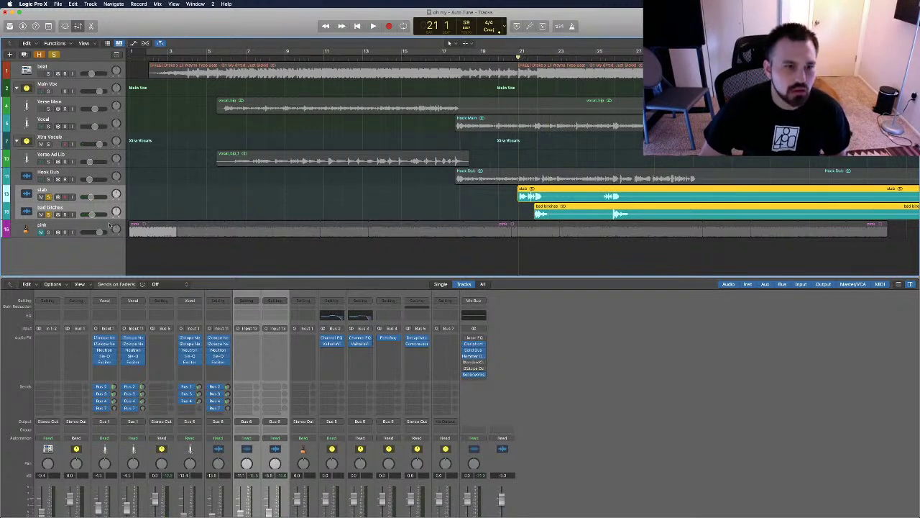
{"action": "left_click", "coordinate": [48, 197]}
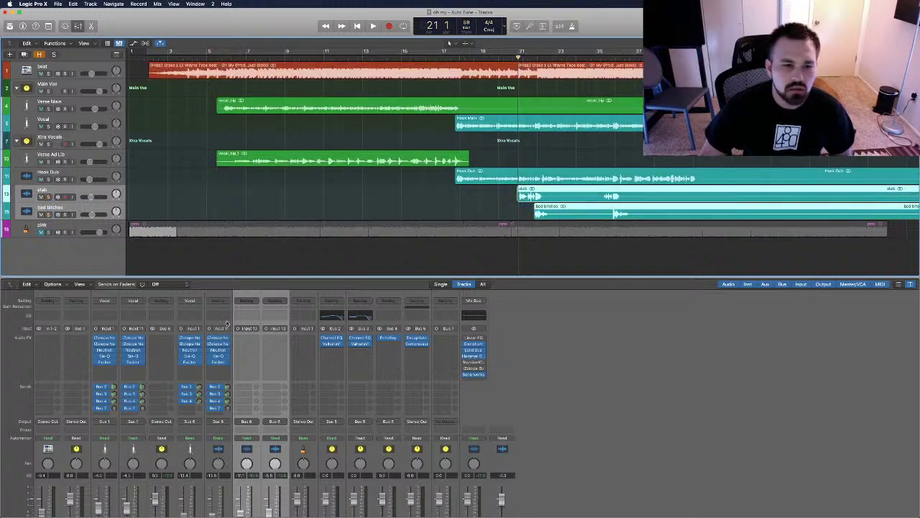
{"action": "left_click", "coordinate": [214, 300]}
{"action": "left_click", "coordinate": [220, 301]}
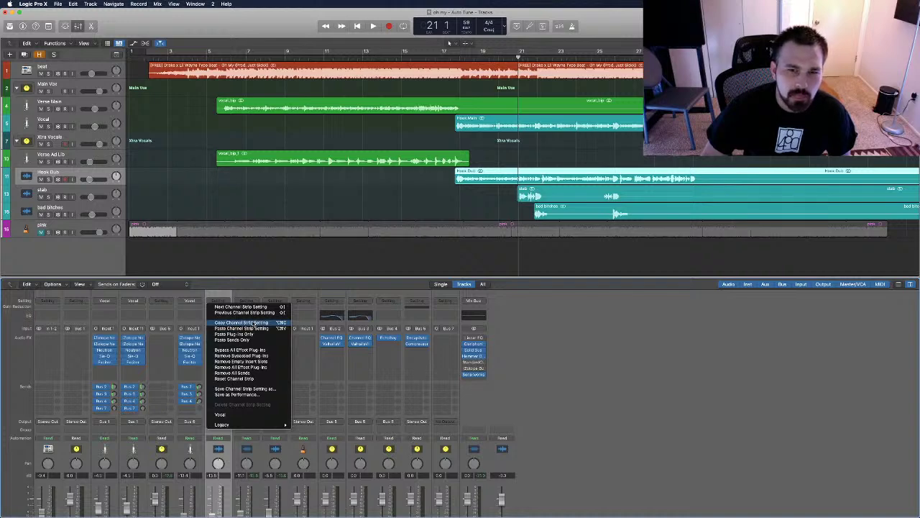
{"action": "left_click", "coordinate": [254, 322]}
{"action": "key", "text": "space"}
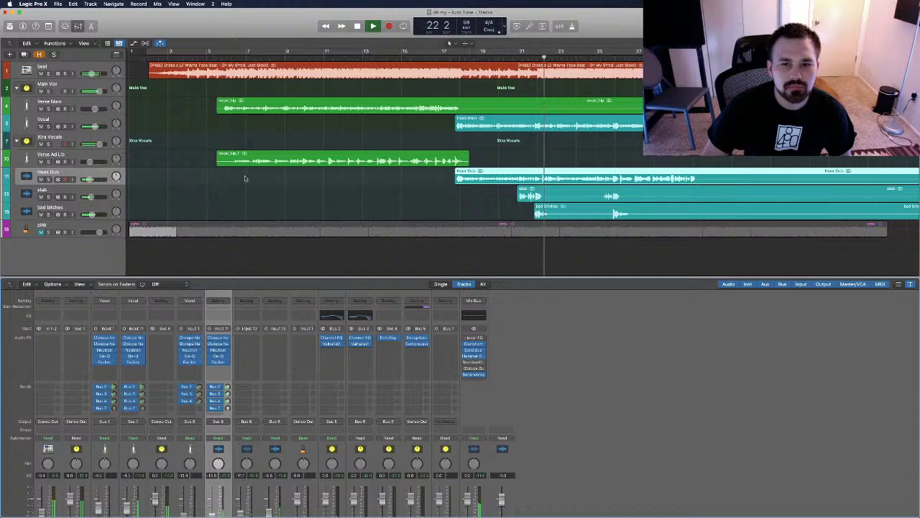
{"action": "key", "text": "space"}
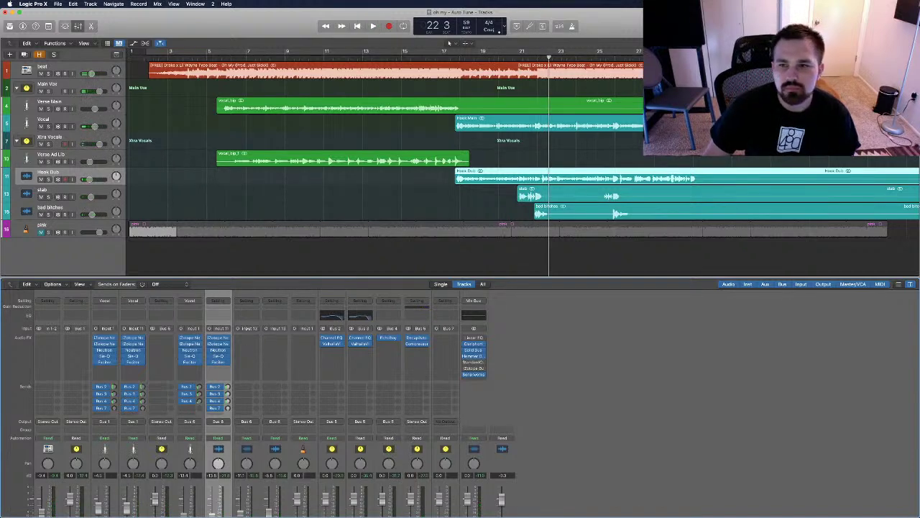
Zoom in around bar 21, then solo the stab and "bad bitches" tracks and play that section.
{"action": "key", "text": "super+Right"}
{"action": "key", "text": "super+Right"}
{"action": "key", "text": "super+Right"}
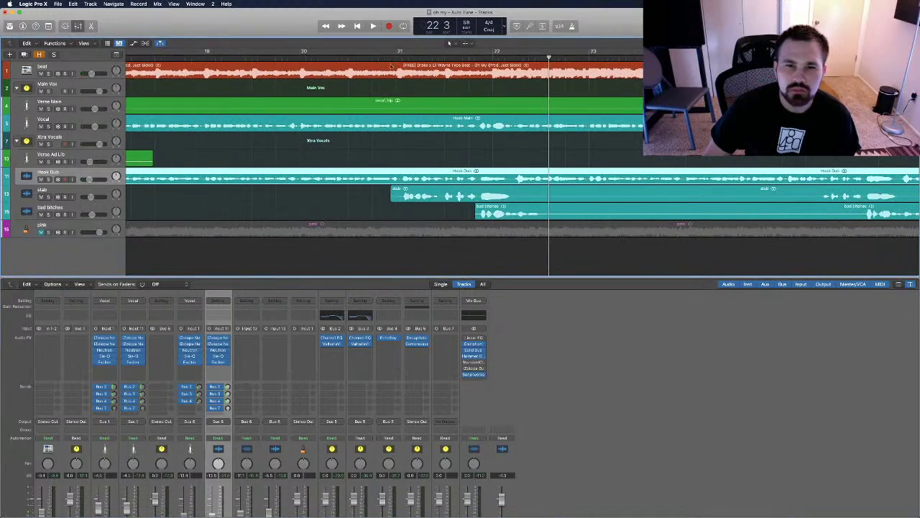
{"action": "left_click", "coordinate": [399, 59]}
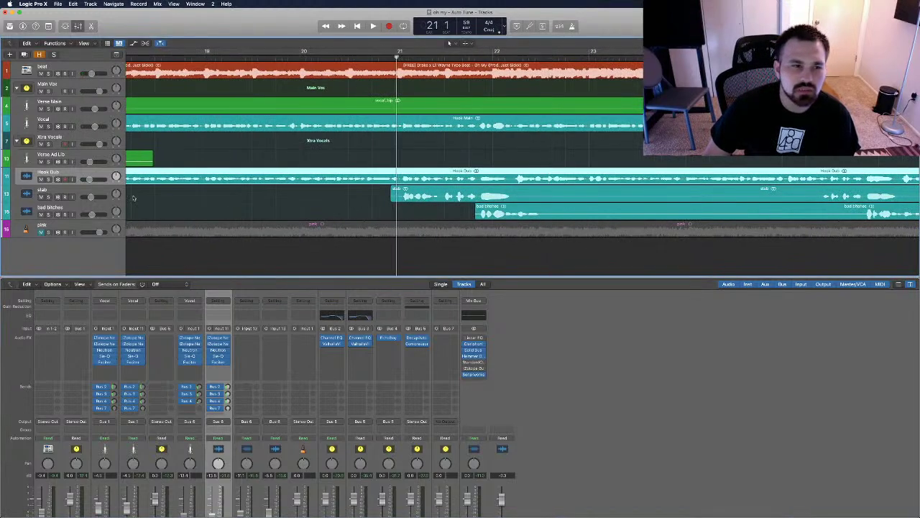
{"action": "left_click", "coordinate": [47, 196]}
{"action": "left_click", "coordinate": [47, 214]}
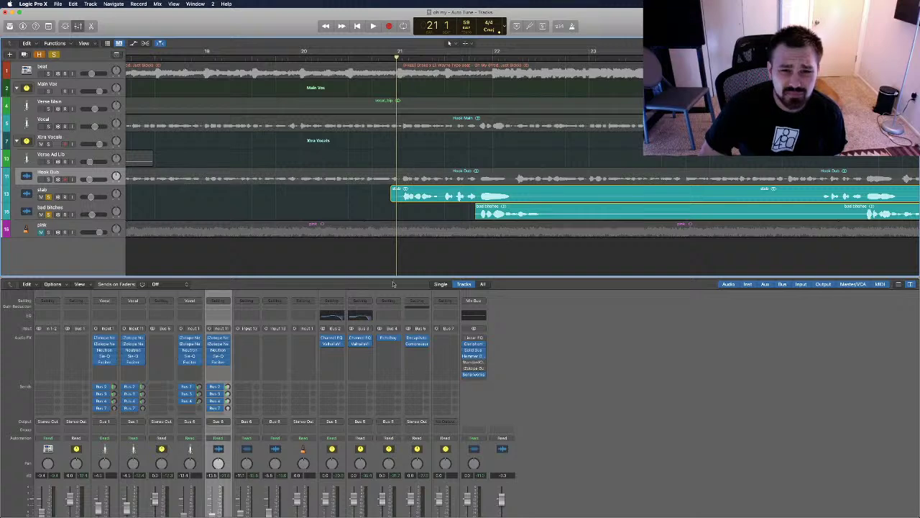
{"action": "key", "text": "space"}
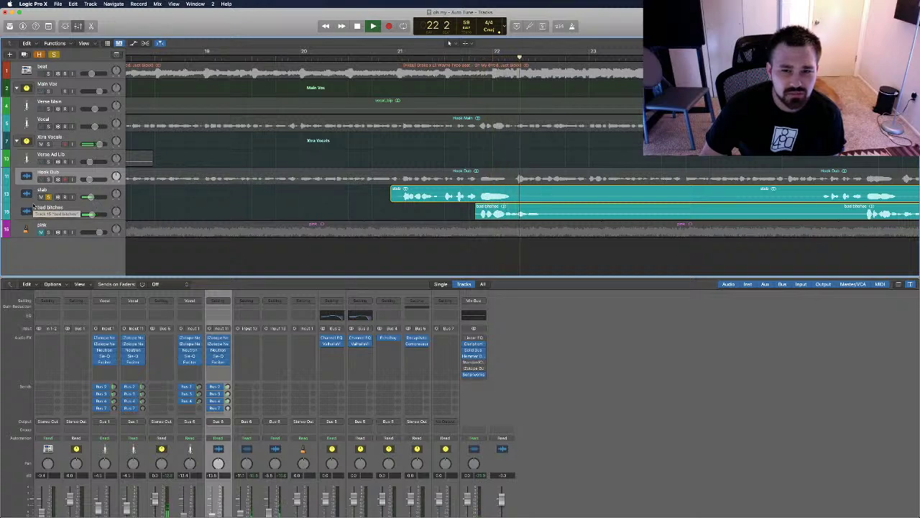
{"action": "key", "text": "space"}
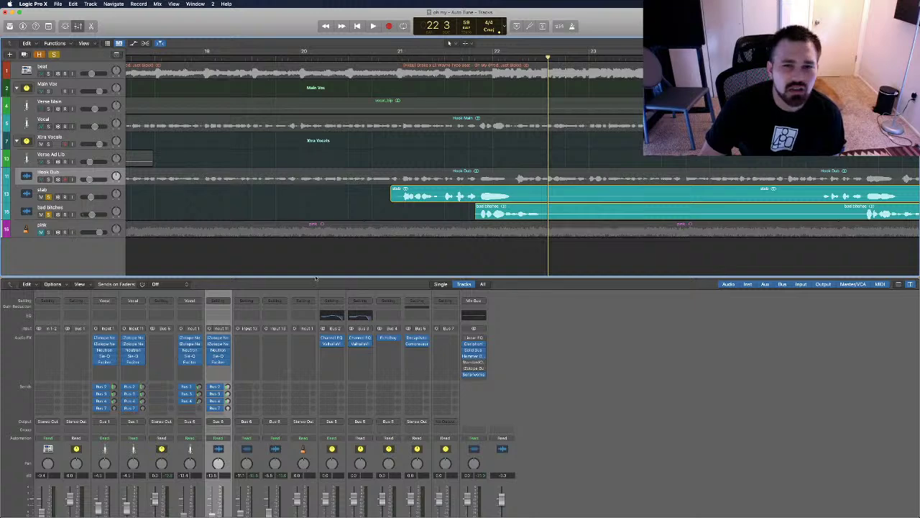
{"action": "left_click", "coordinate": [250, 299]}
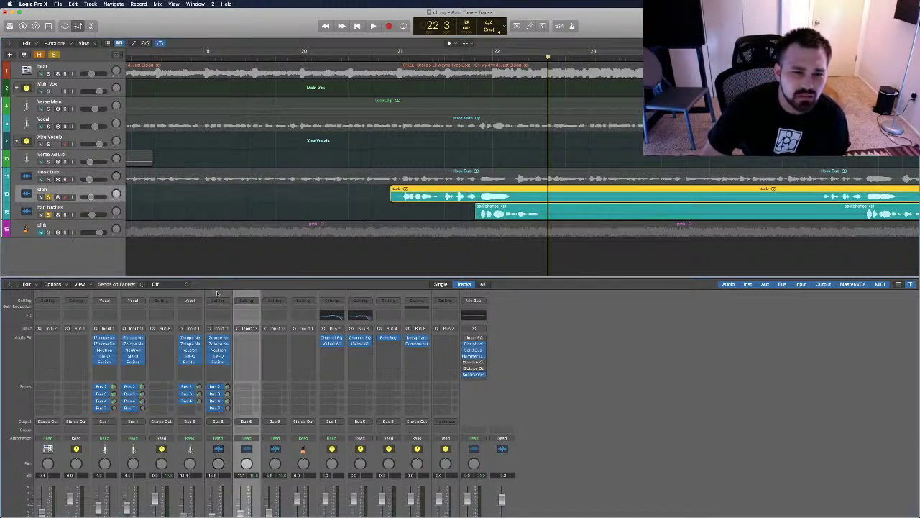
{"action": "left_click", "coordinate": [219, 295]}
{"action": "left_click", "coordinate": [219, 300]}
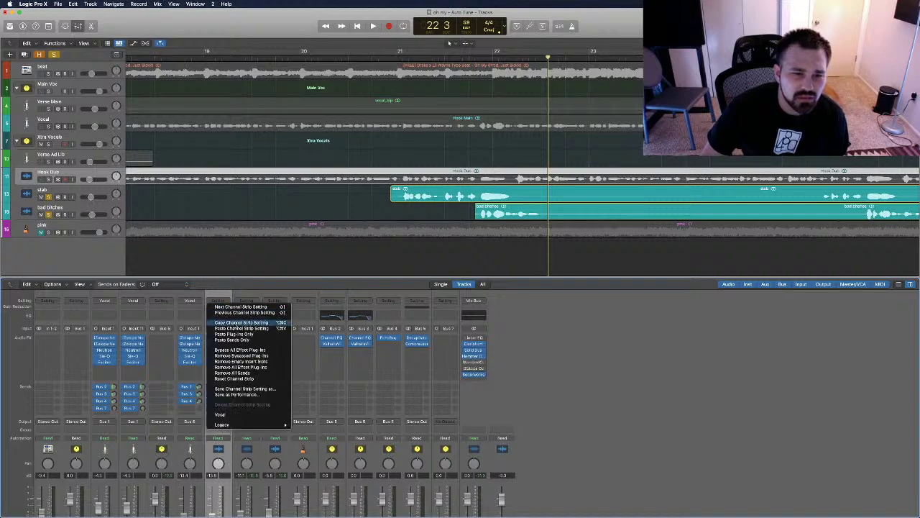
{"action": "left_click", "coordinate": [237, 328]}
{"action": "left_click", "coordinate": [247, 299]}
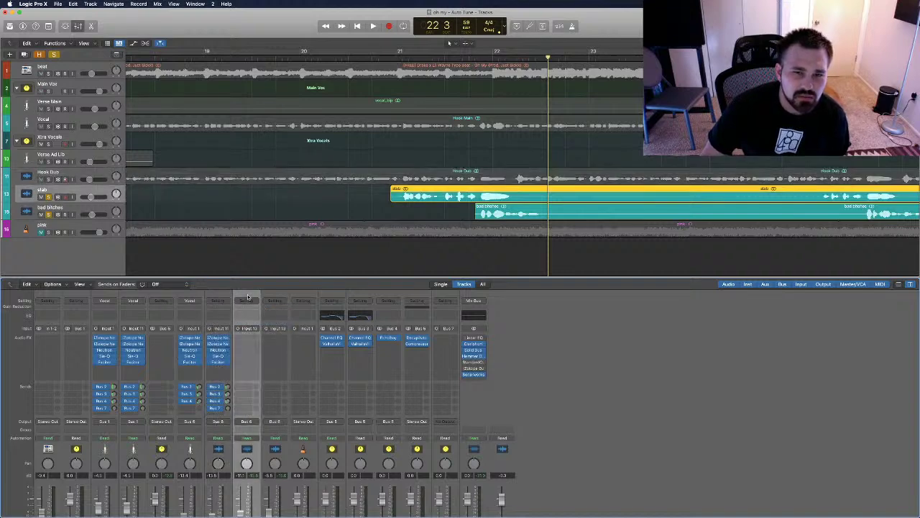
{"action": "left_click", "coordinate": [247, 301]}
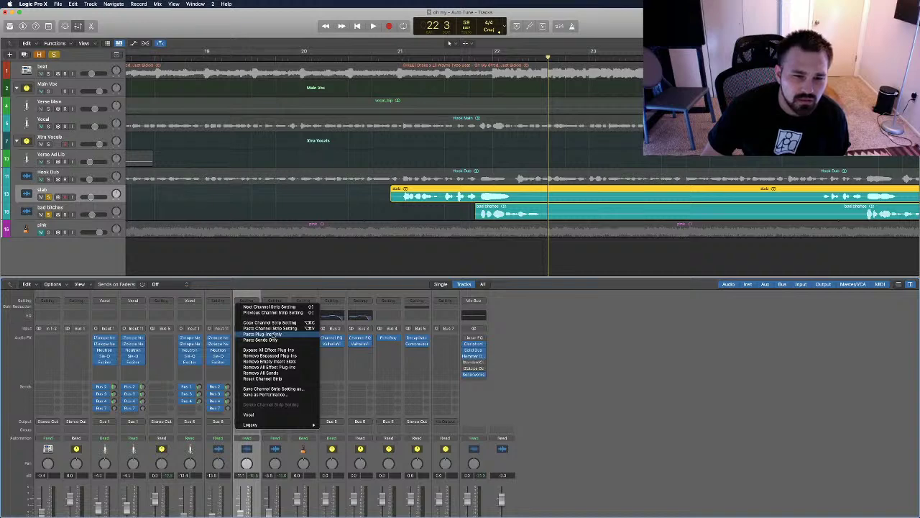
{"action": "left_click", "coordinate": [273, 334]}
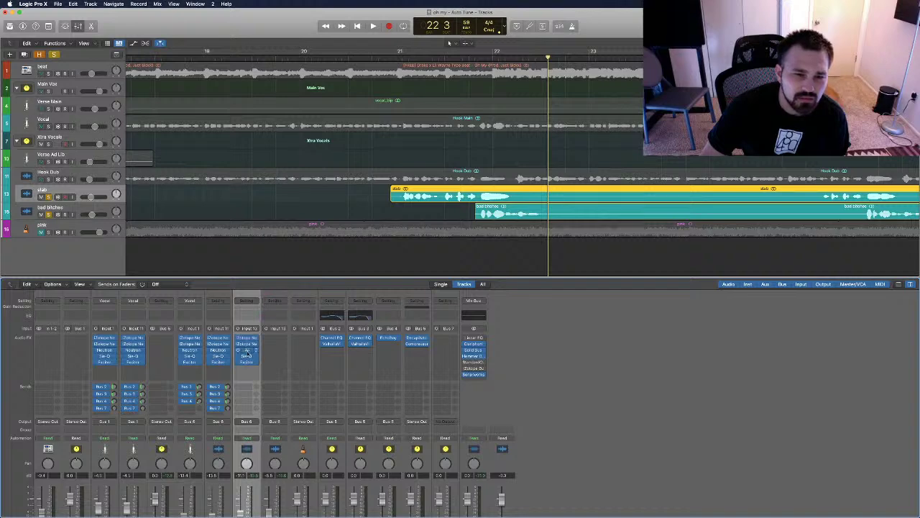
In the stab track's Neutron equalizer, lower the low-pass frequency to just below 6 kHz and close the plug-in.
{"action": "left_click", "coordinate": [247, 354]}
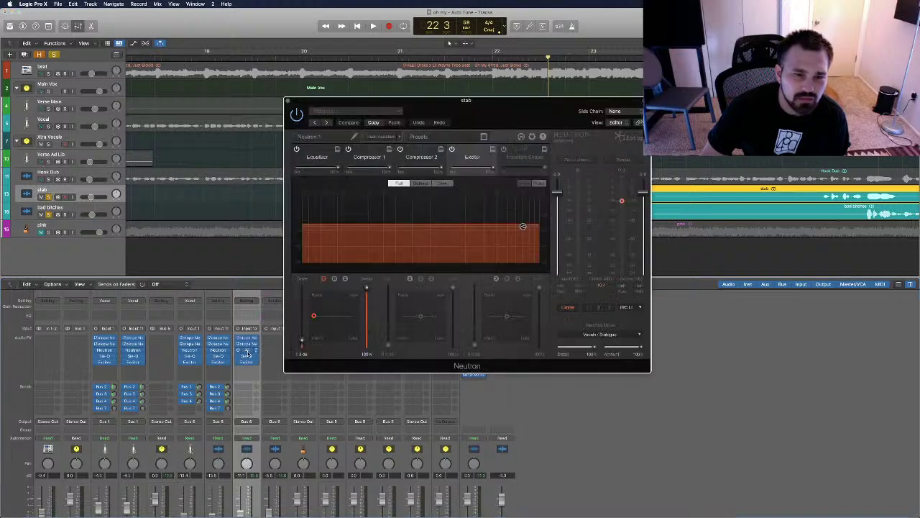
{"action": "left_click", "coordinate": [373, 158]}
{"action": "left_click", "coordinate": [317, 157]}
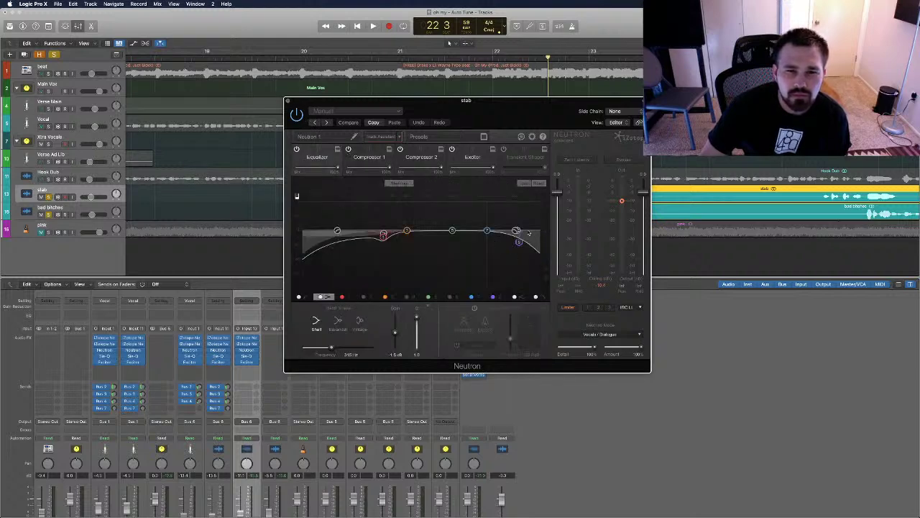
{"action": "left_click_drag", "start_coordinate": [516, 231], "coordinate": [499, 231]}
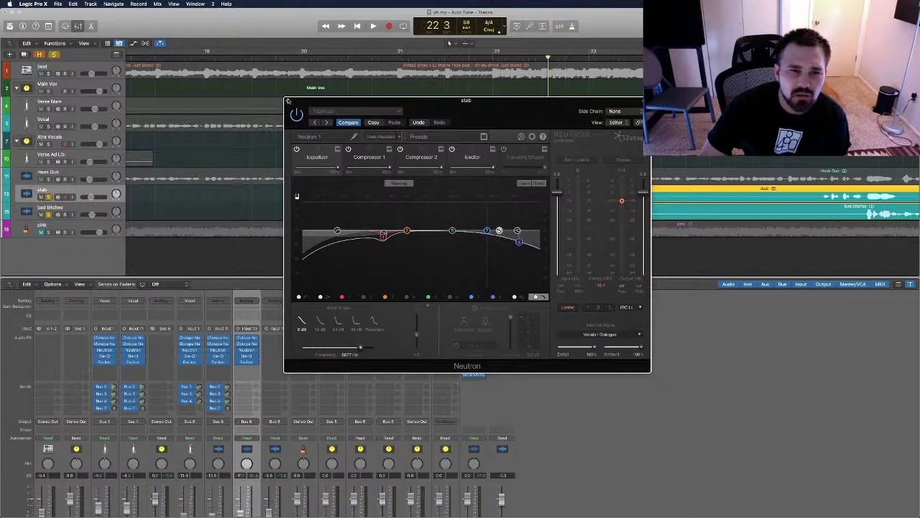
{"action": "left_click", "coordinate": [288, 101]}
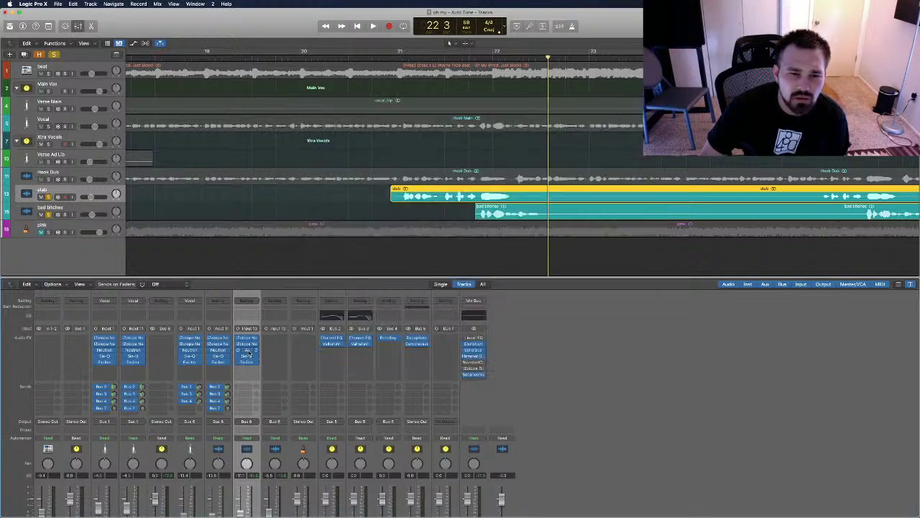
Paste the copied Hook Dub plug-ins onto the "bad bitches" track.
{"action": "left_click", "coordinate": [275, 325]}
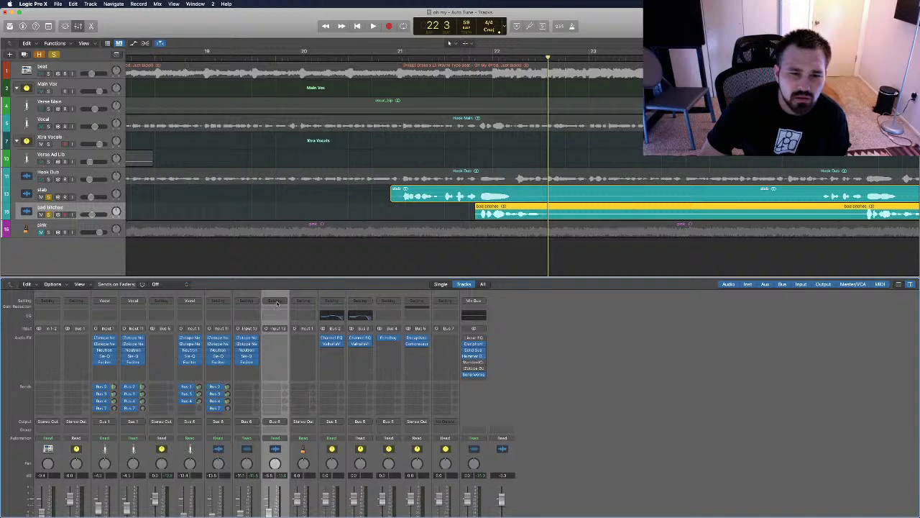
{"action": "left_click", "coordinate": [277, 301]}
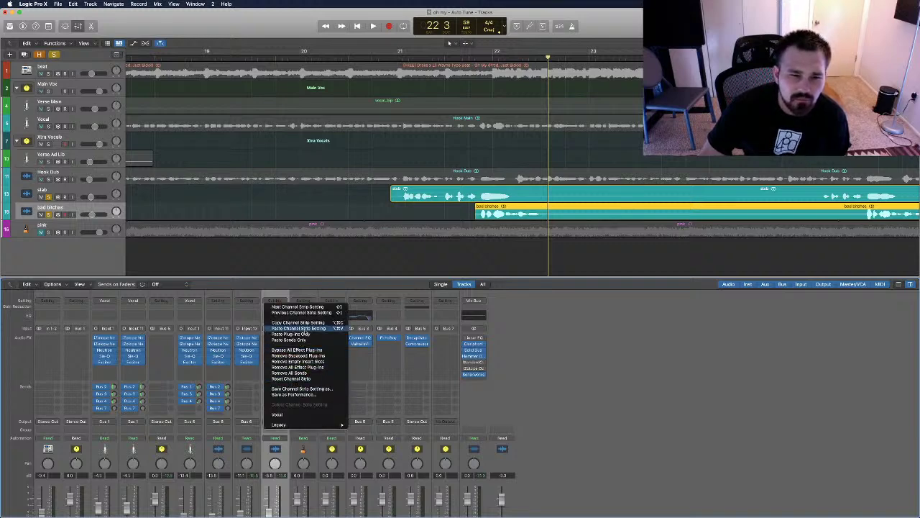
{"action": "left_click", "coordinate": [302, 329]}
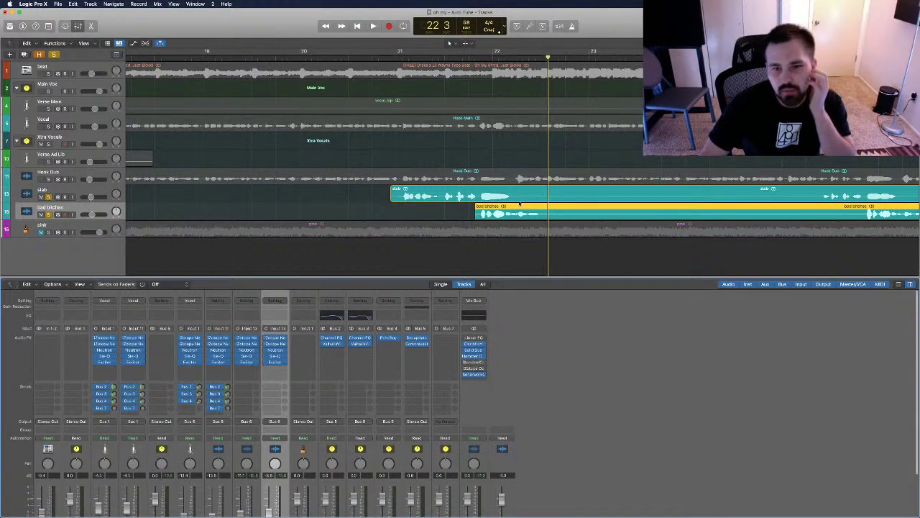
Try pasting the copied channel strip setting onto the stab track again, and undo the change.
{"action": "left_click", "coordinate": [252, 303]}
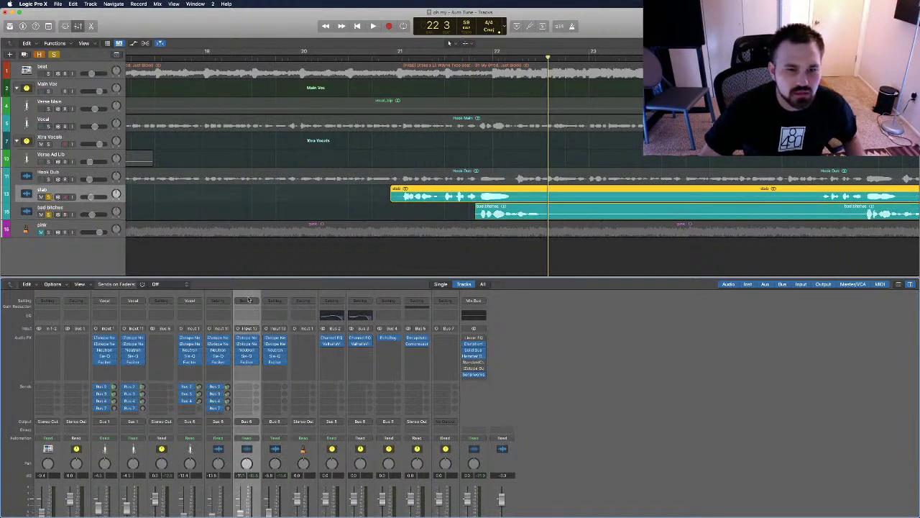
{"action": "left_click", "coordinate": [251, 301]}
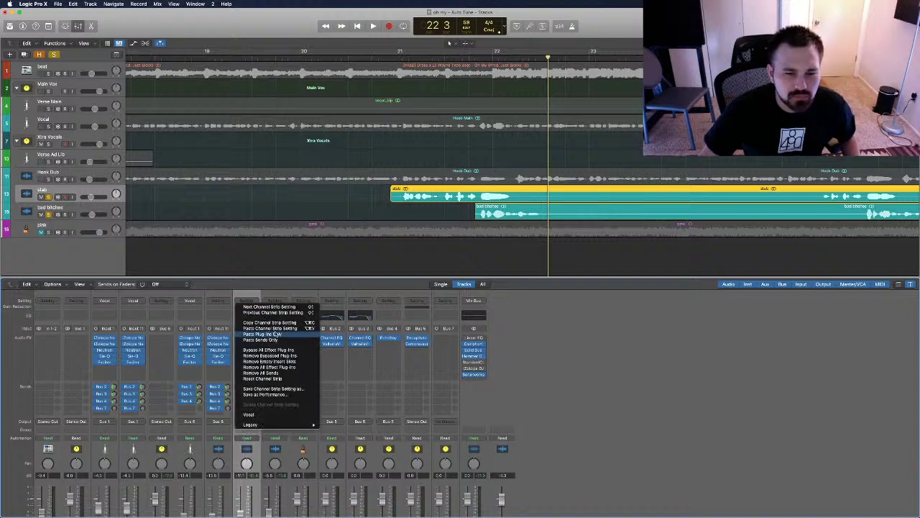
{"action": "left_click", "coordinate": [275, 328]}
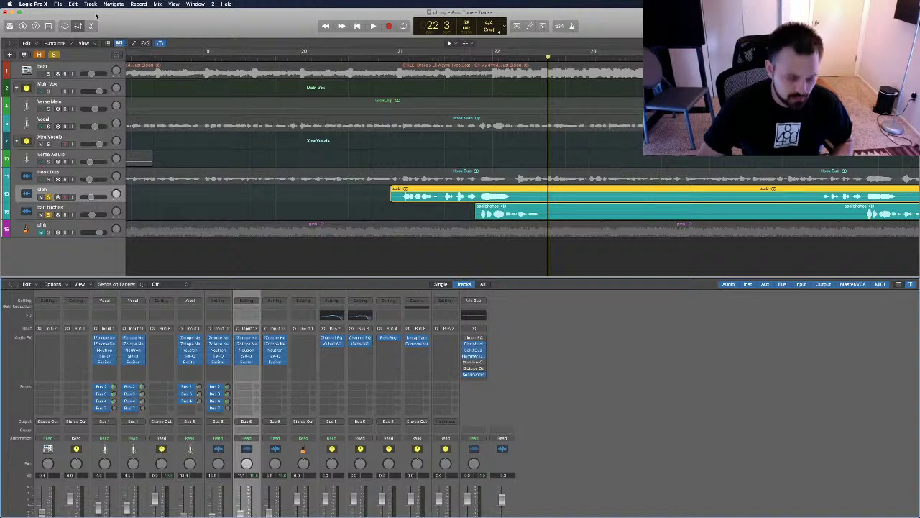
{"action": "left_click", "coordinate": [73, 3]}
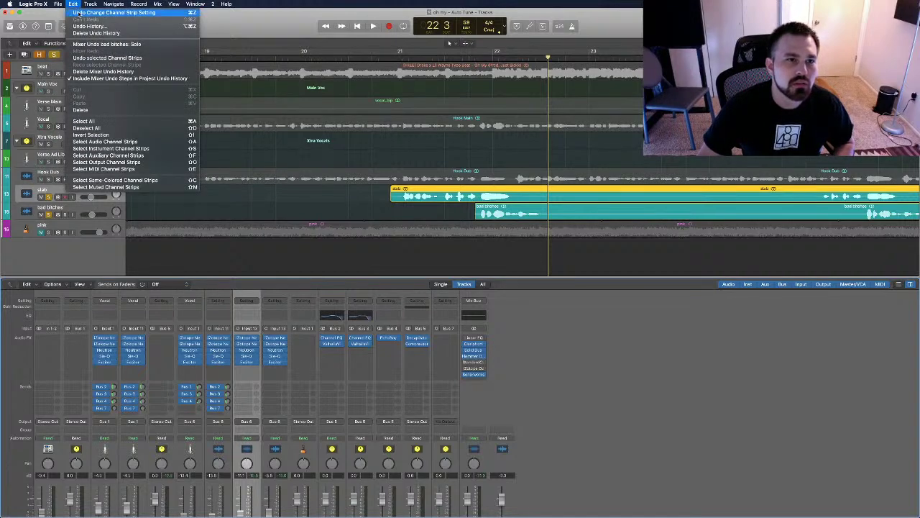
{"action": "left_click", "coordinate": [79, 13]}
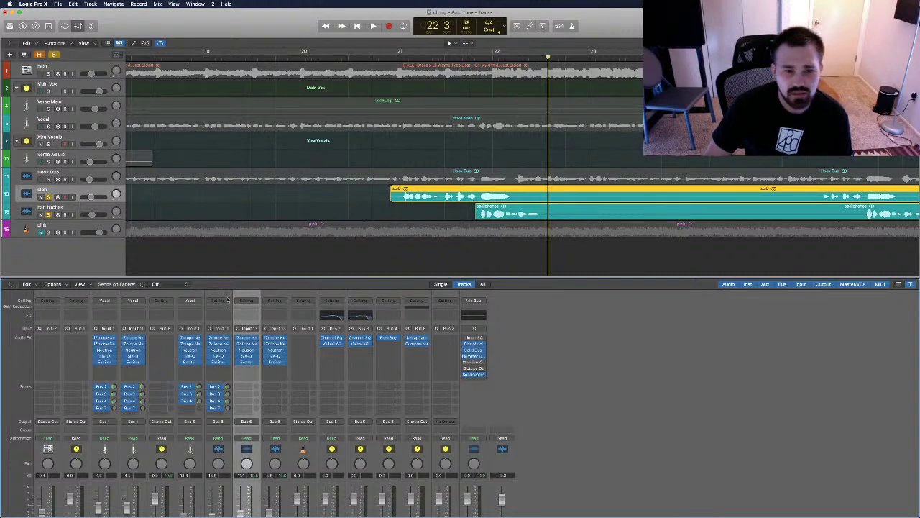
Play back the soloed stab and "bad bitches" tracks from bar 21, leaving the stab's channel strip setting unchanged.
{"action": "left_click", "coordinate": [247, 302]}
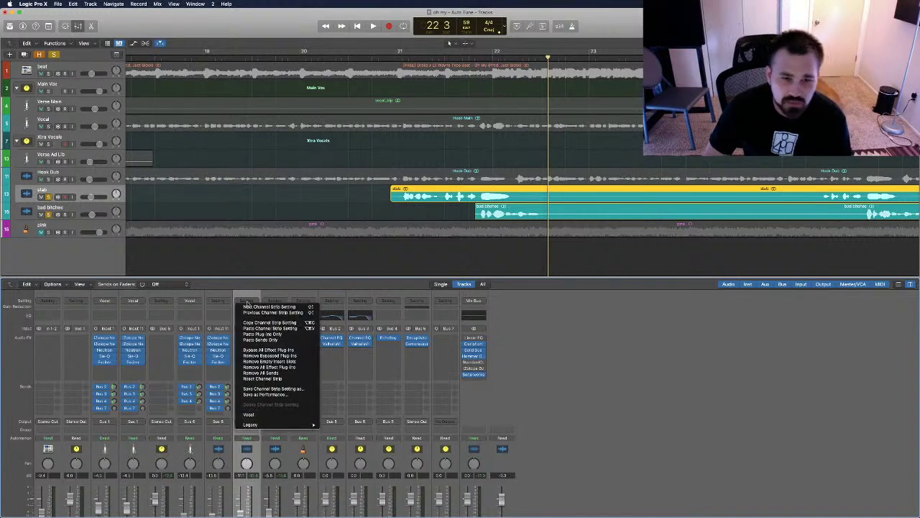
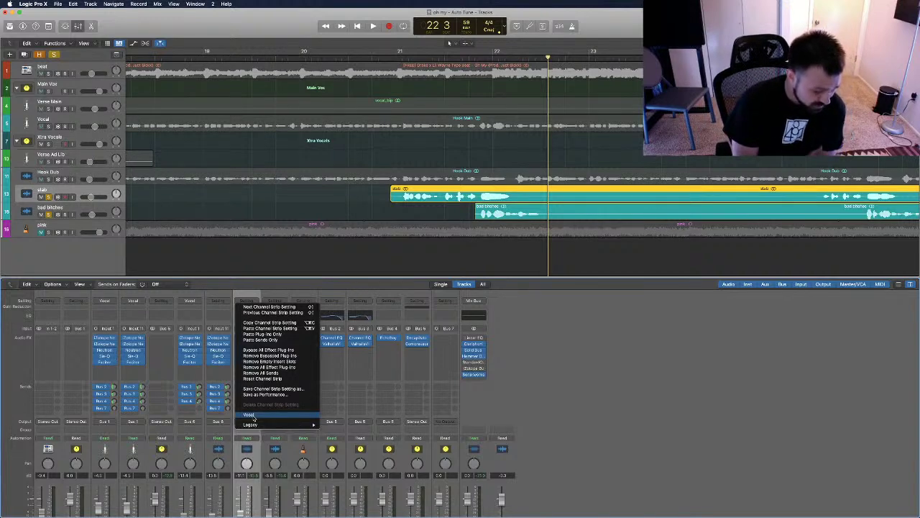
{"action": "left_click", "coordinate": [251, 415]}
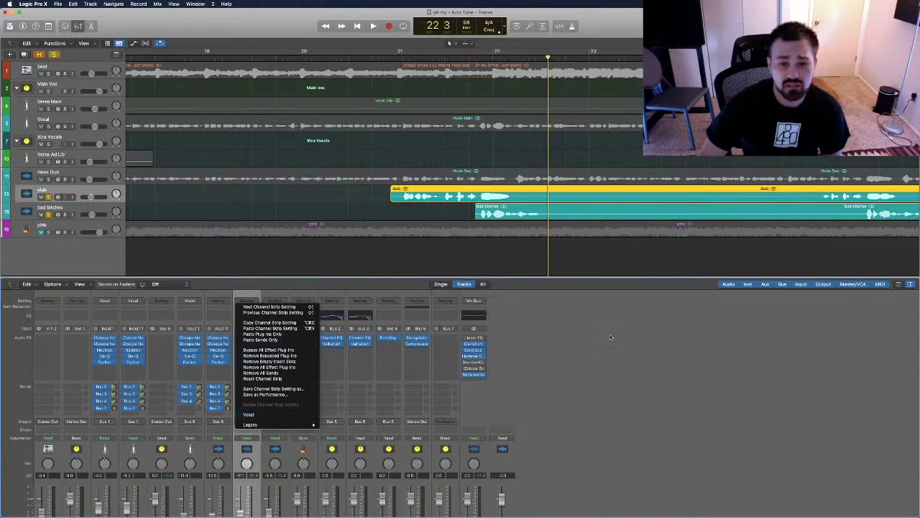
{"action": "left_click", "coordinate": [453, 56]}
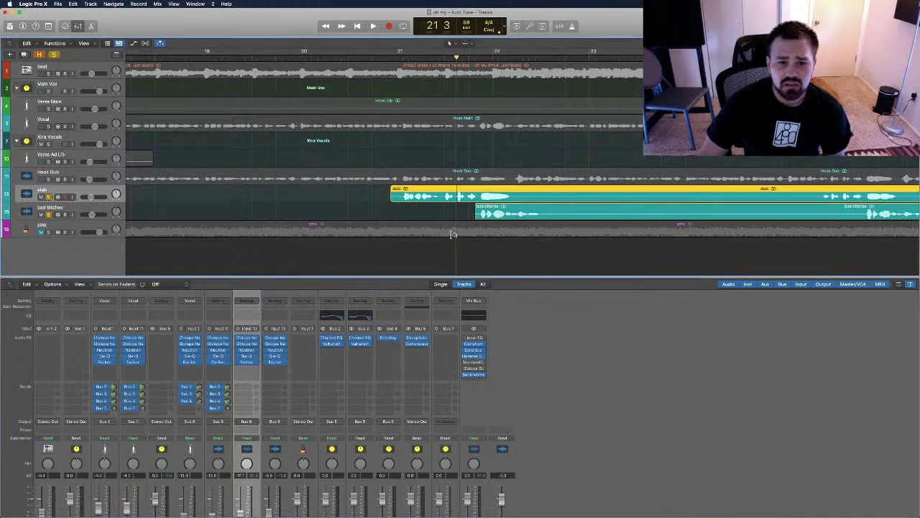
{"action": "key", "text": "space"}
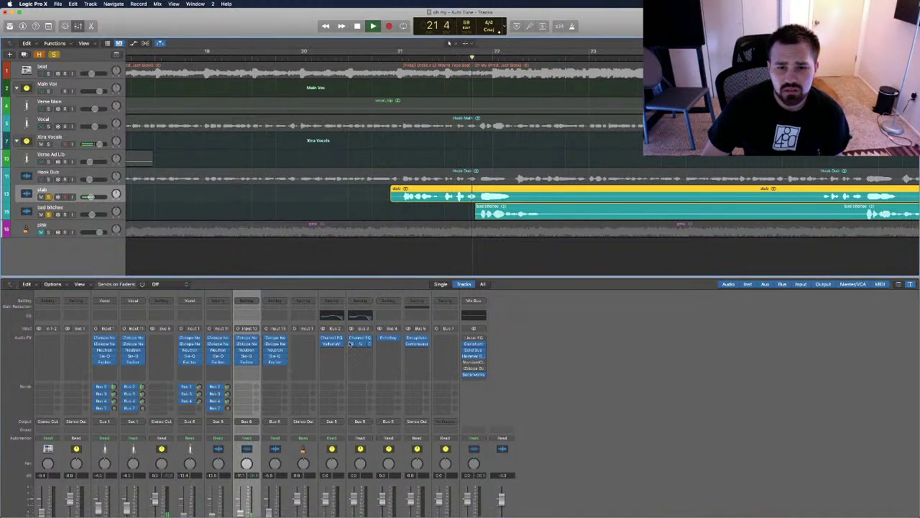
{"action": "key", "text": "space"}
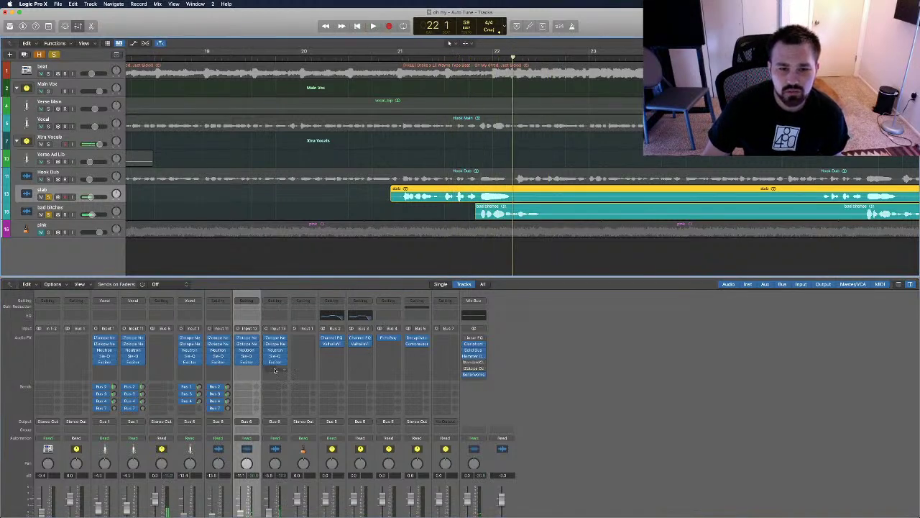
Insert the Little Plate reverb as mono-to-stereo in the next free effect slot of the "bad bitches" track.
{"action": "left_click", "coordinate": [274, 370]}
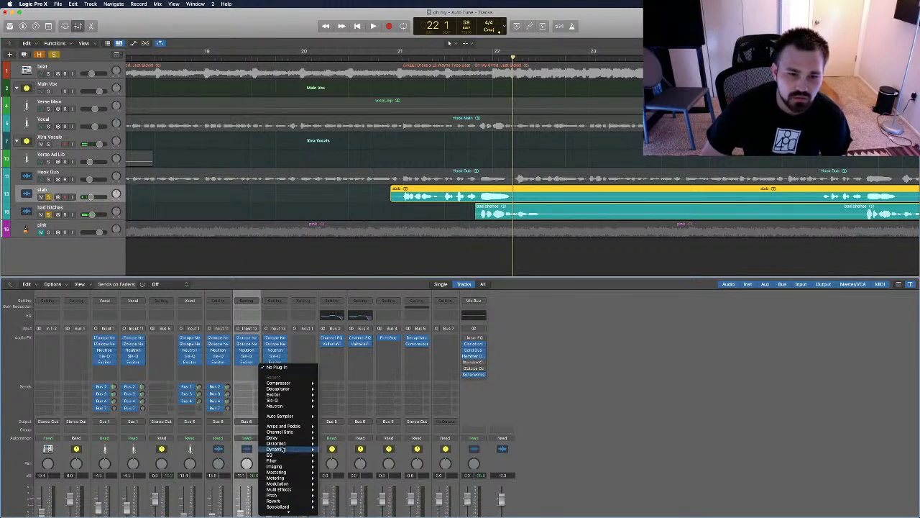
{"action": "left_click", "coordinate": [337, 344]}
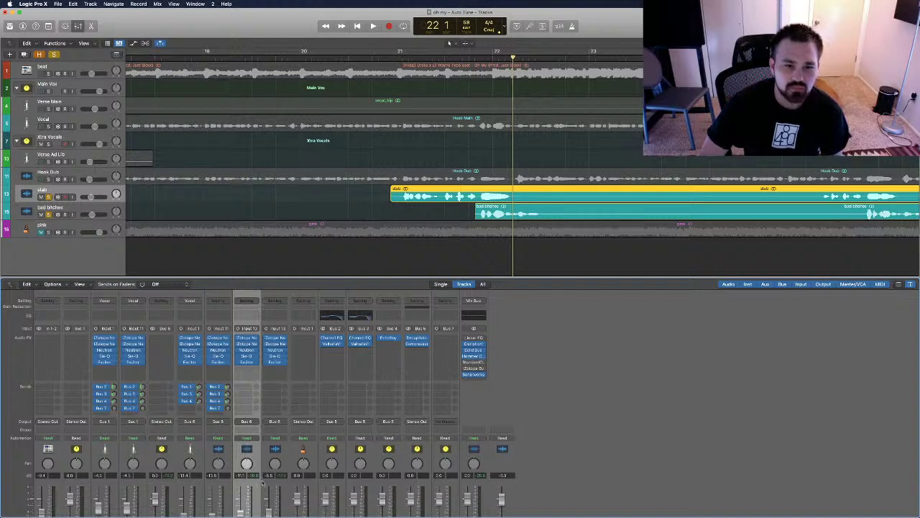
{"action": "left_click", "coordinate": [276, 366]}
{"action": "mouse_move", "coordinate": [295, 496]}
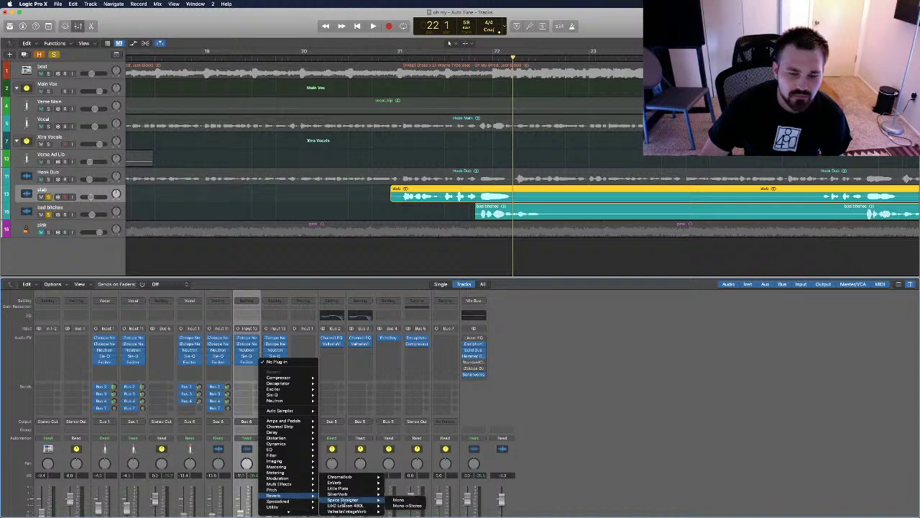
{"action": "mouse_move", "coordinate": [349, 489]}
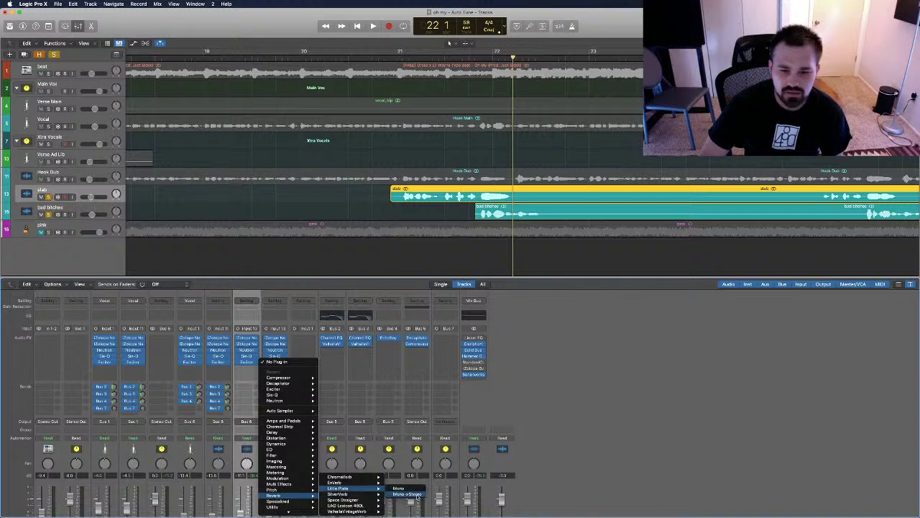
{"action": "left_click", "coordinate": [419, 494]}
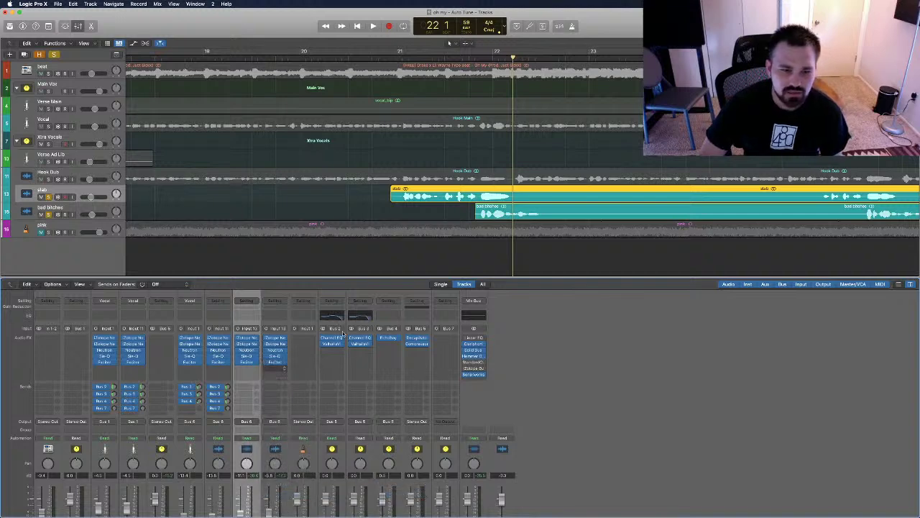
Insert the EchoBoy delay after Little Plate on the "bad bitches" track.
{"action": "left_click", "coordinate": [283, 373]}
{"action": "mouse_move", "coordinate": [284, 408]}
{"action": "scroll", "coordinate": [288, 503], "scroll_direction": "down", "scroll_amount": 2}
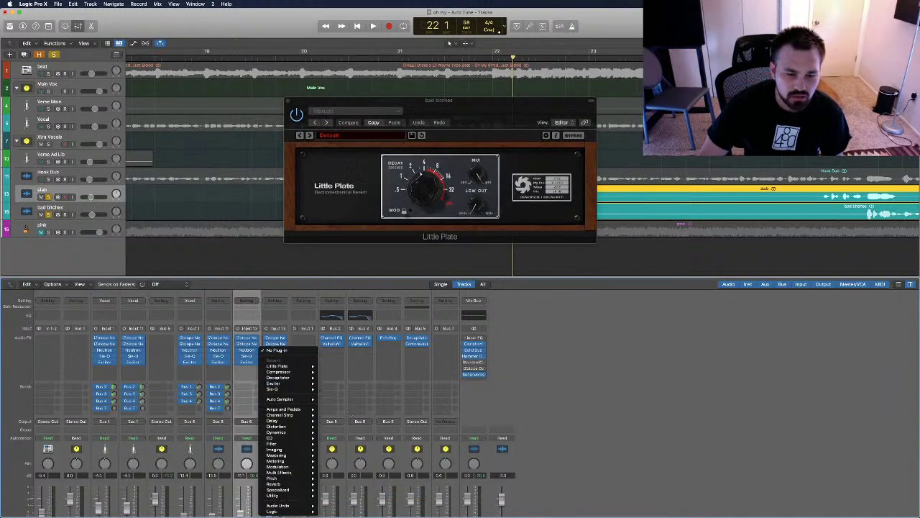
{"action": "mouse_move", "coordinate": [284, 428]}
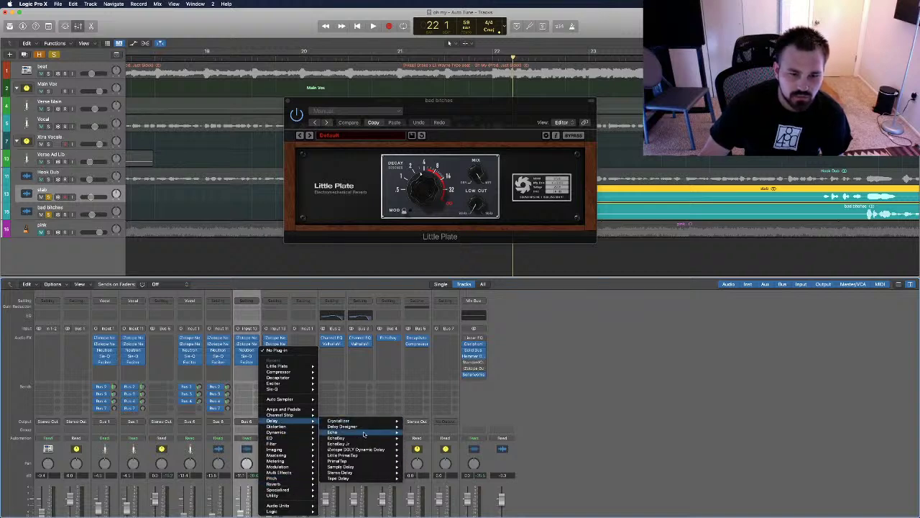
{"action": "mouse_move", "coordinate": [363, 437]}
{"action": "left_click", "coordinate": [430, 438]}
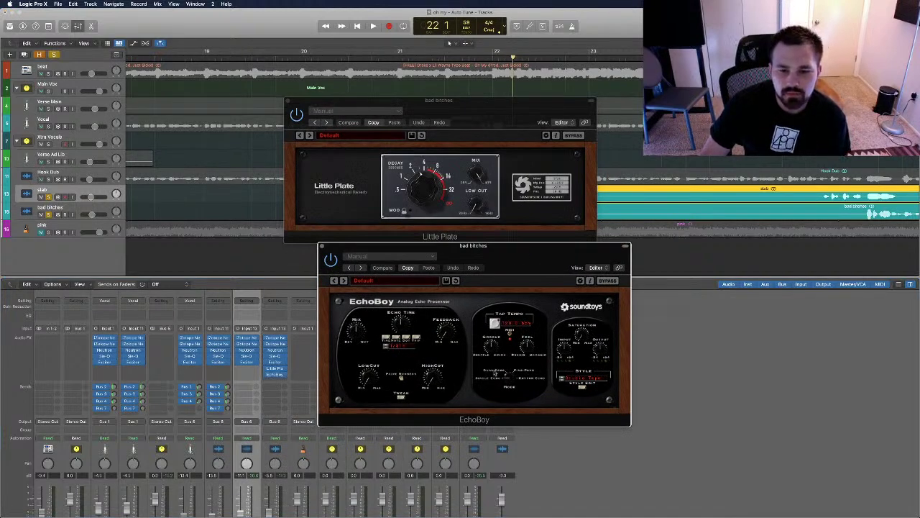
Set EchoBoy to Ping-Pong mode with the TelRay style, and adjust its mix and Little Plate's decay.
{"action": "left_click", "coordinate": [496, 373]}
{"action": "left_click", "coordinate": [524, 371]}
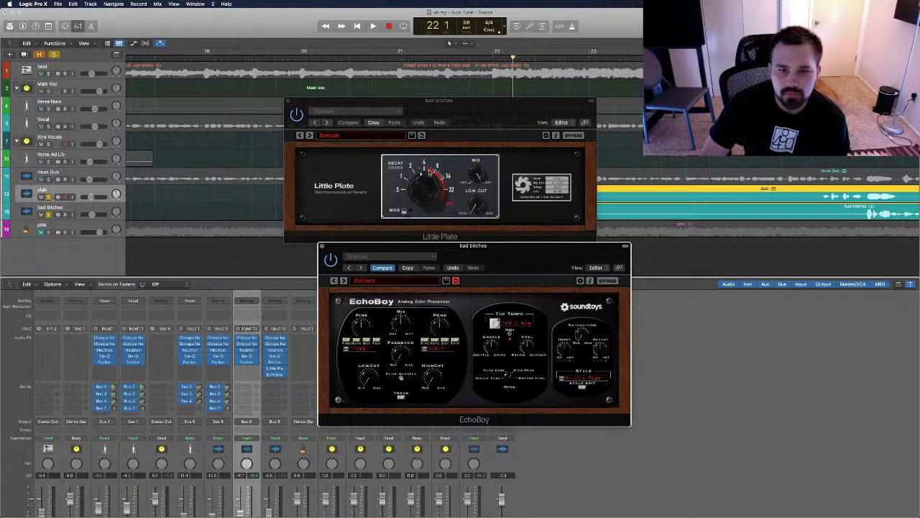
{"action": "left_click", "coordinate": [429, 171]}
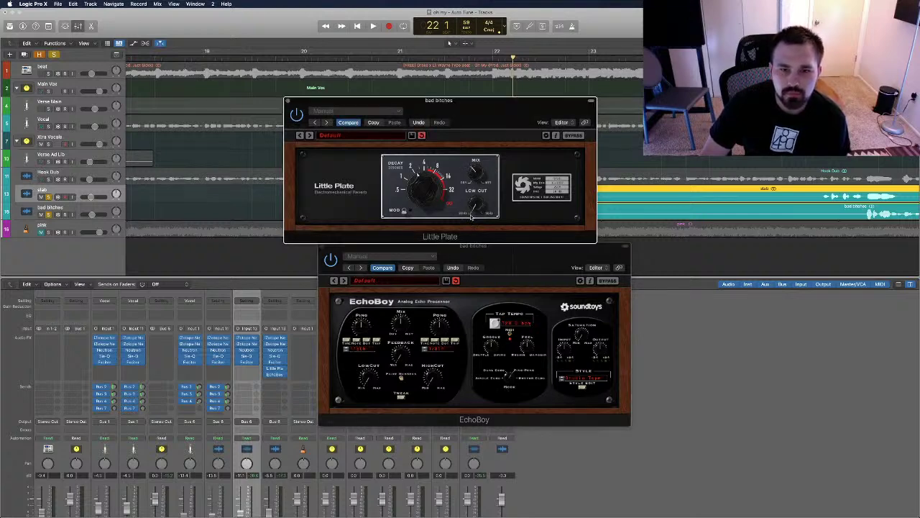
{"action": "left_click", "coordinate": [404, 328]}
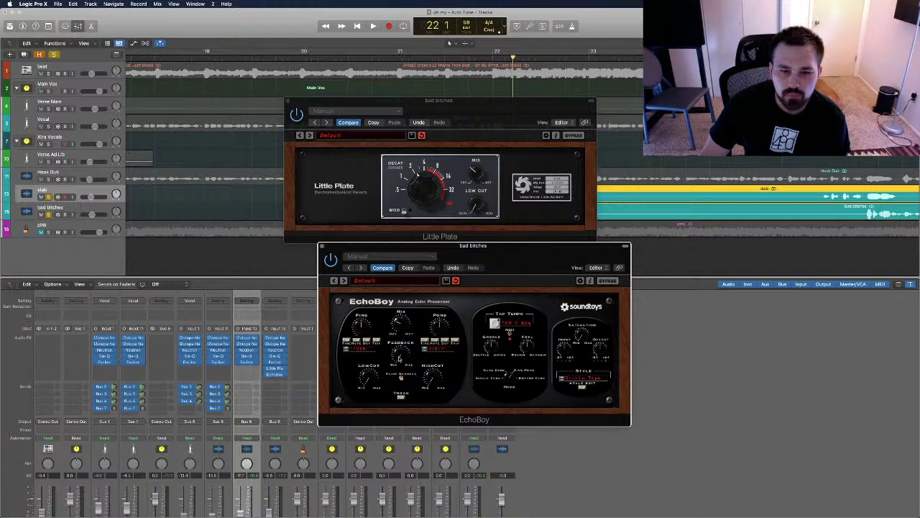
{"action": "left_click", "coordinate": [584, 376]}
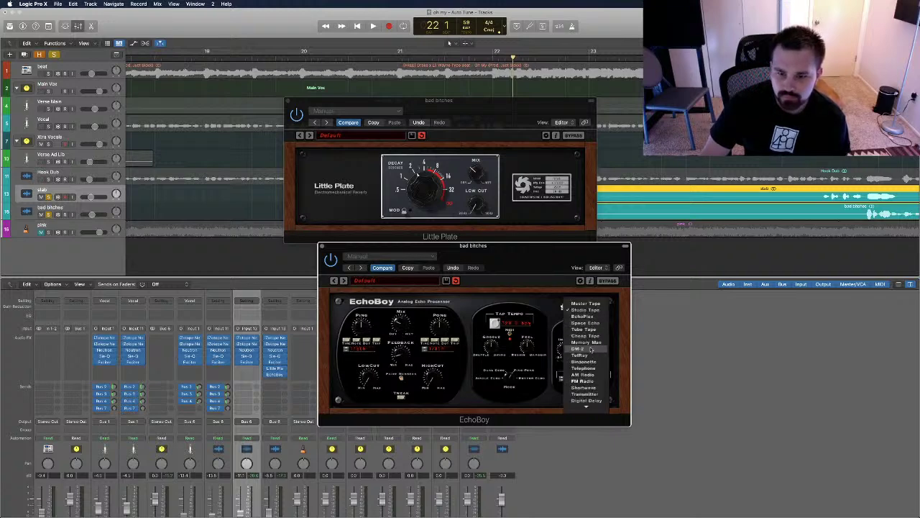
{"action": "left_click", "coordinate": [590, 349]}
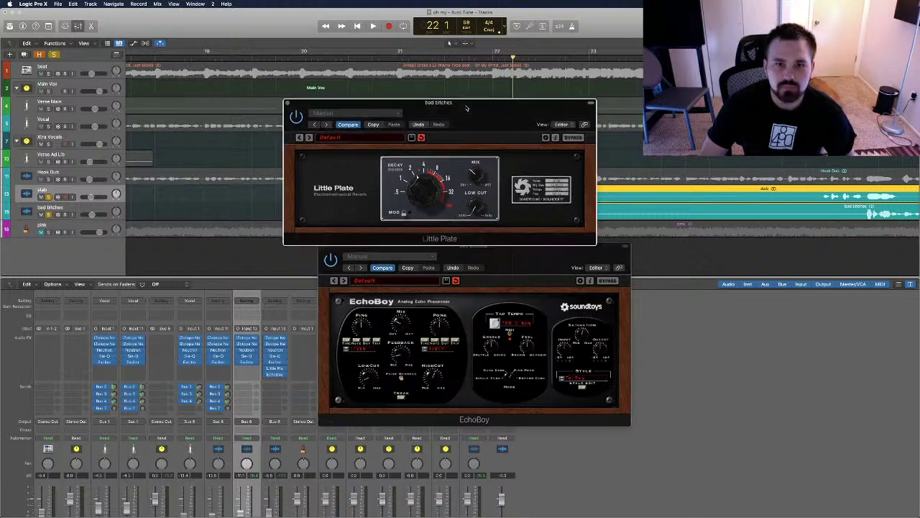
Audition the reverb and delay in the full mix from bar 21, soloing the "bad bitches" track during playback.
{"action": "left_click_drag", "start_coordinate": [440, 101], "coordinate": [384, 328]}
{"action": "left_click", "coordinate": [53, 54]}
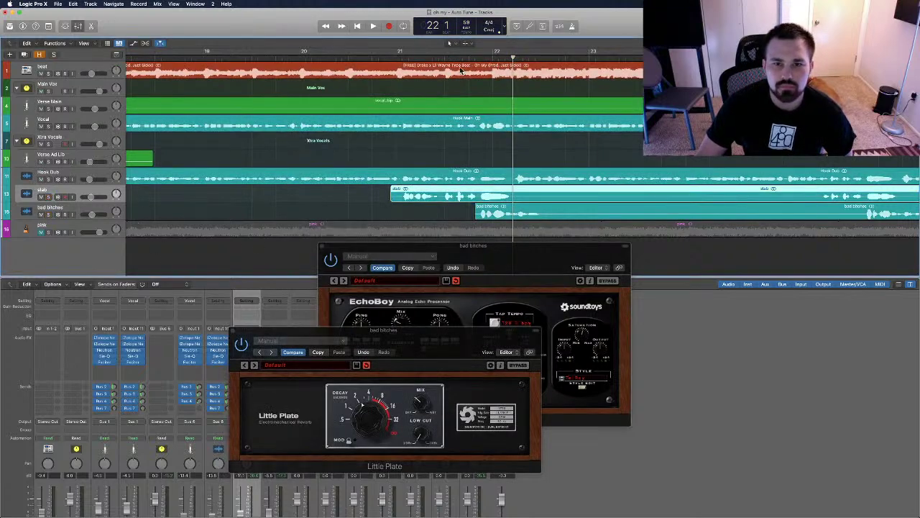
{"action": "left_click", "coordinate": [439, 58]}
{"action": "key", "text": "space"}
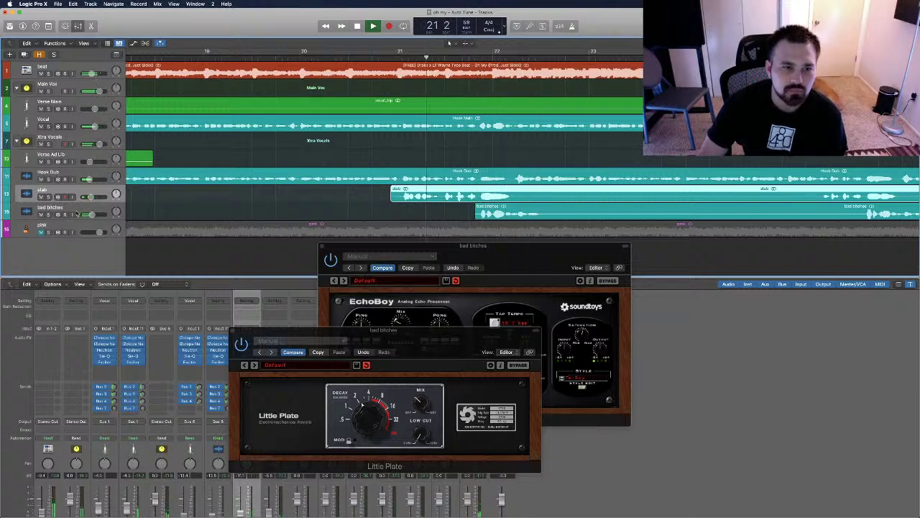
{"action": "left_click", "coordinate": [48, 214]}
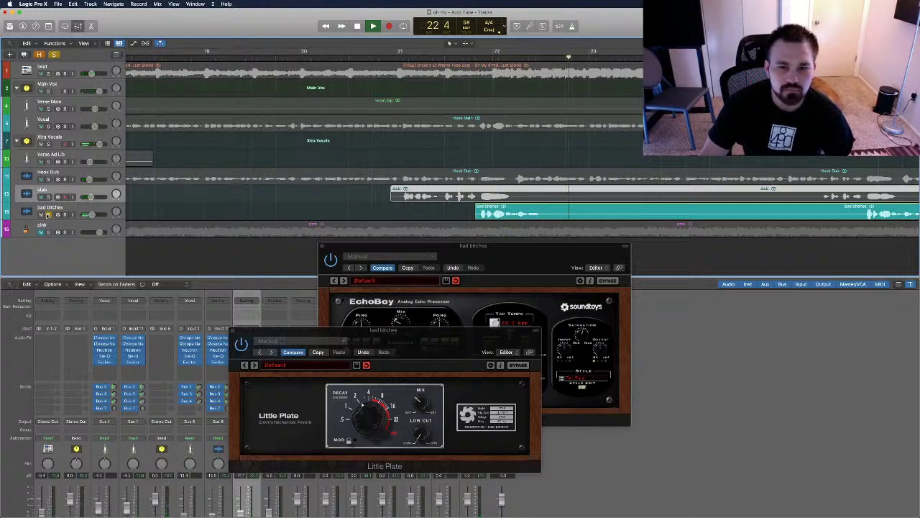
{"action": "key", "text": "space"}
Fine-tune EchoBoy's mix and close the EchoBoy and Little Plate plug-in windows.
{"action": "left_click", "coordinate": [562, 279]}
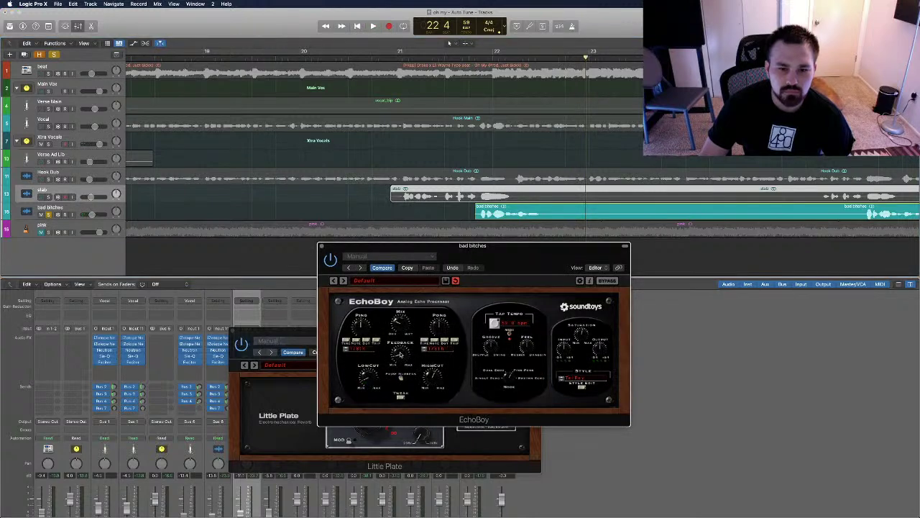
{"action": "left_click", "coordinate": [254, 390]}
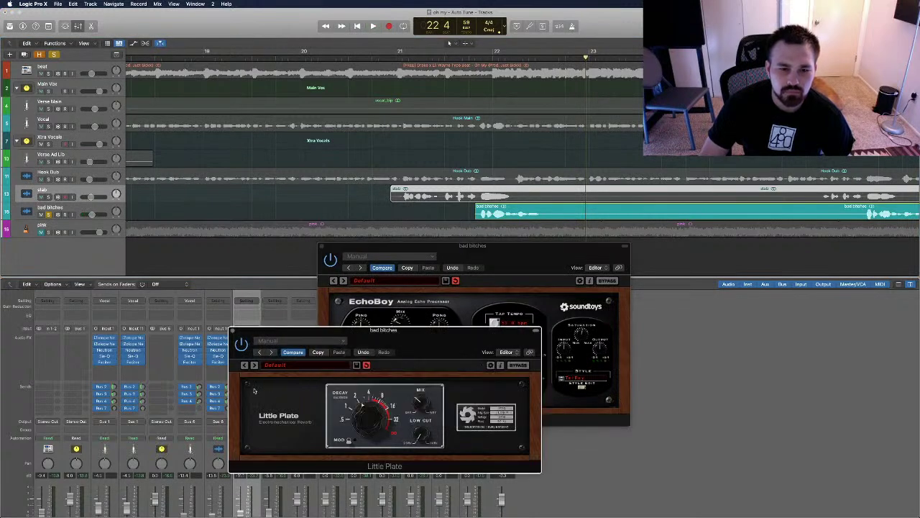
{"action": "left_click", "coordinate": [400, 324]}
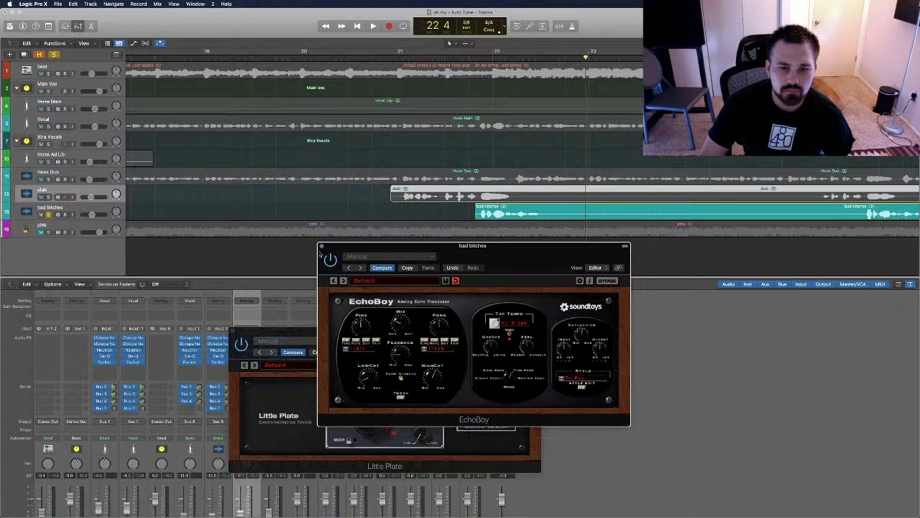
{"action": "left_click", "coordinate": [321, 246]}
{"action": "left_click", "coordinate": [230, 331]}
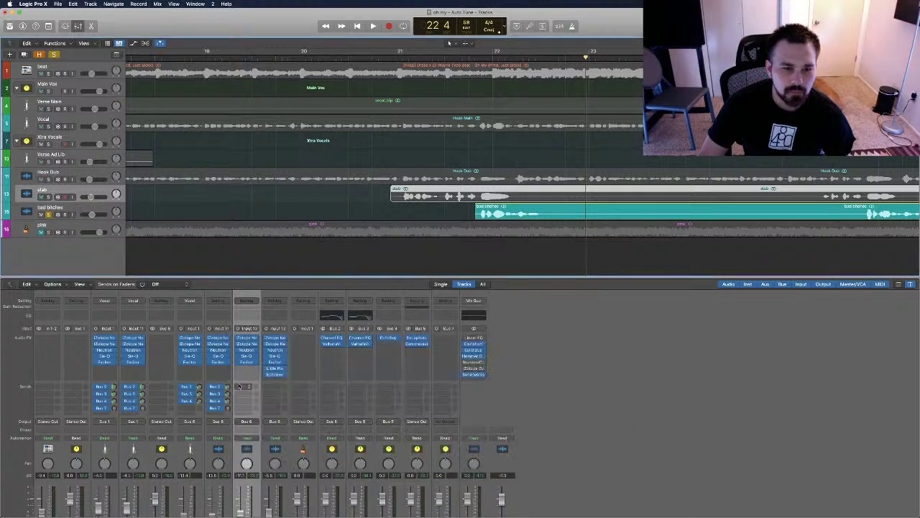
Insert the stereo Decapitator after EchoBoy on the "bad bitches" track and move its window clear of the timeline.
{"action": "left_click", "coordinate": [276, 374]}
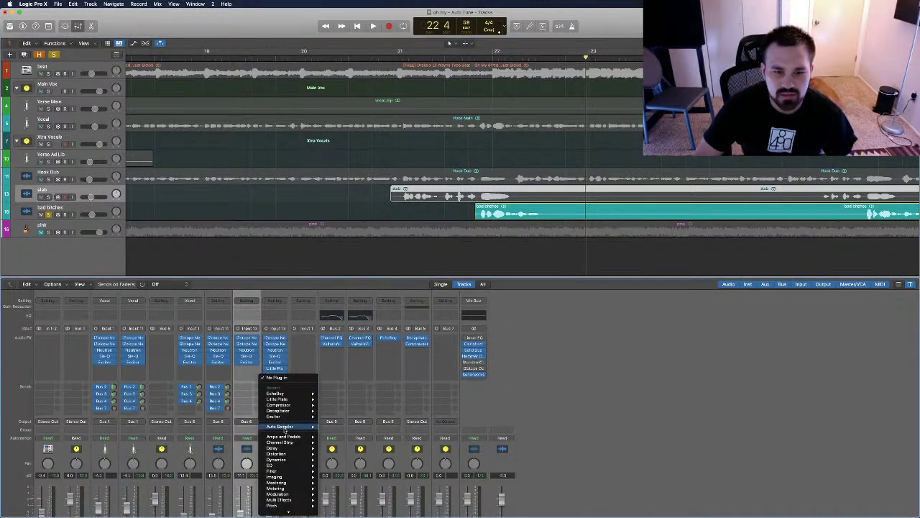
{"action": "mouse_move", "coordinate": [288, 413]}
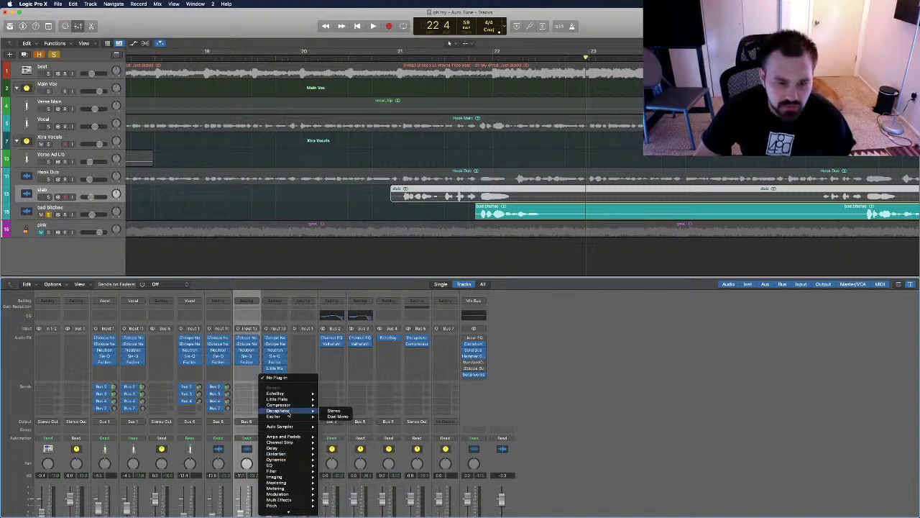
{"action": "left_click", "coordinate": [334, 410]}
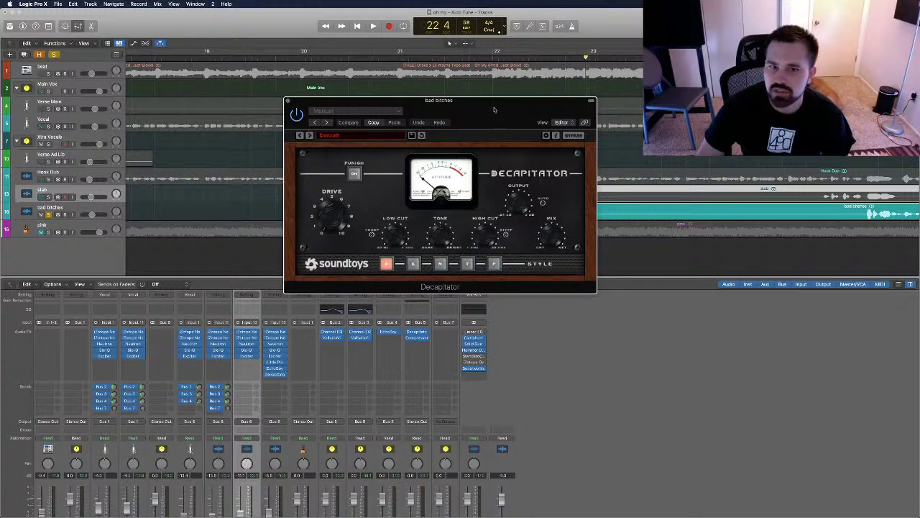
{"action": "left_click_drag", "start_coordinate": [454, 113], "coordinate": [364, 225]}
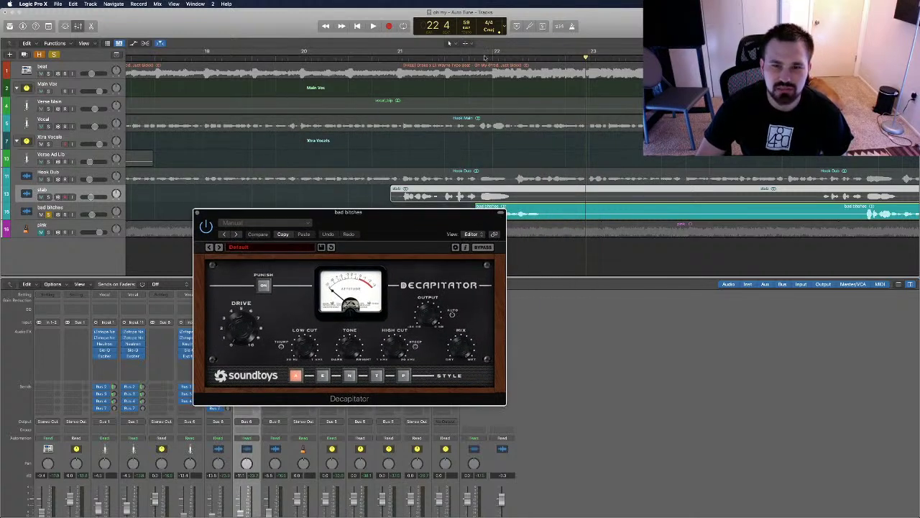
Playing from bar 21, adjust Decapitator's drive and choose style T, close it, and take "bad bitches" out of solo.
{"action": "left_click", "coordinate": [453, 57]}
{"action": "key", "text": "space"}
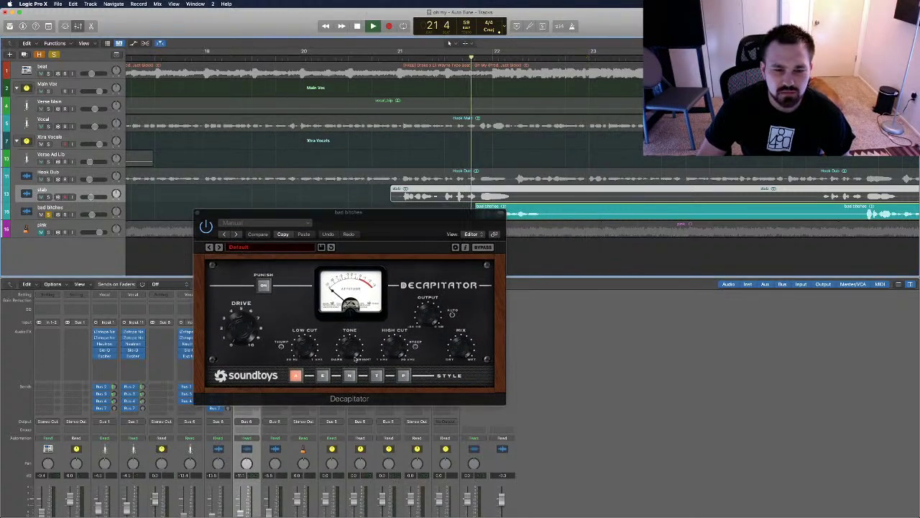
{"action": "left_click", "coordinate": [236, 330]}
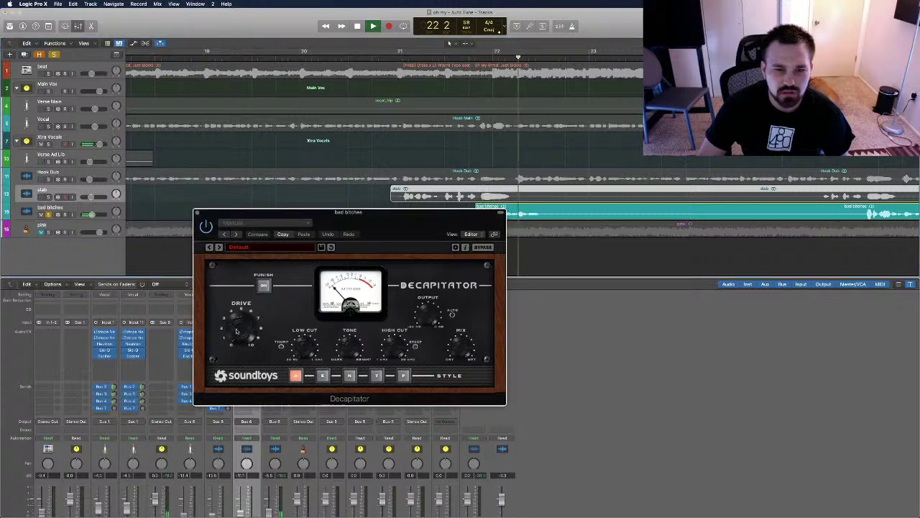
{"action": "left_click_drag", "start_coordinate": [237, 331], "coordinate": [245, 329]}
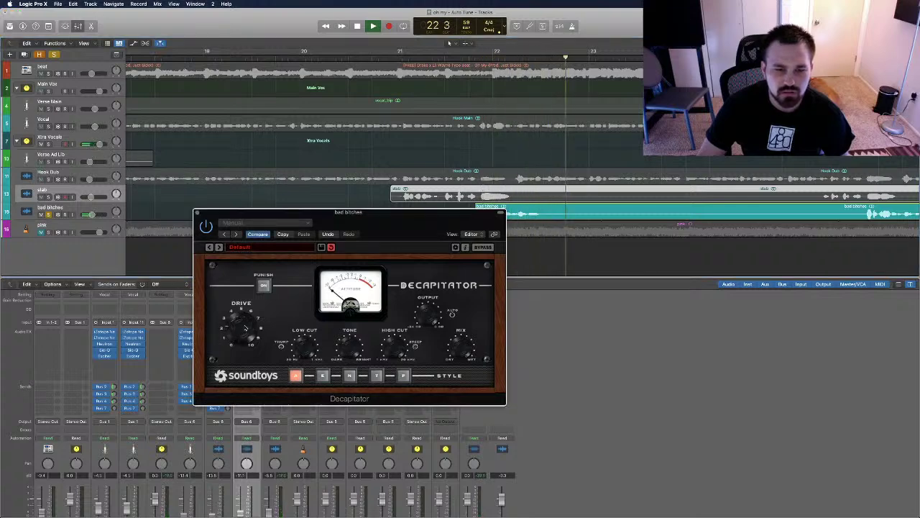
{"action": "left_click", "coordinate": [375, 375]}
{"action": "left_click", "coordinate": [201, 212]}
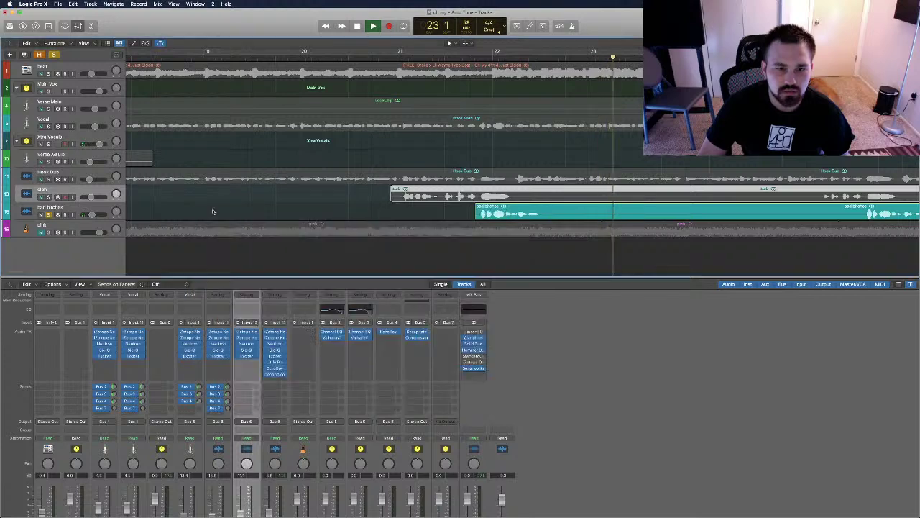
{"action": "left_click", "coordinate": [48, 214]}
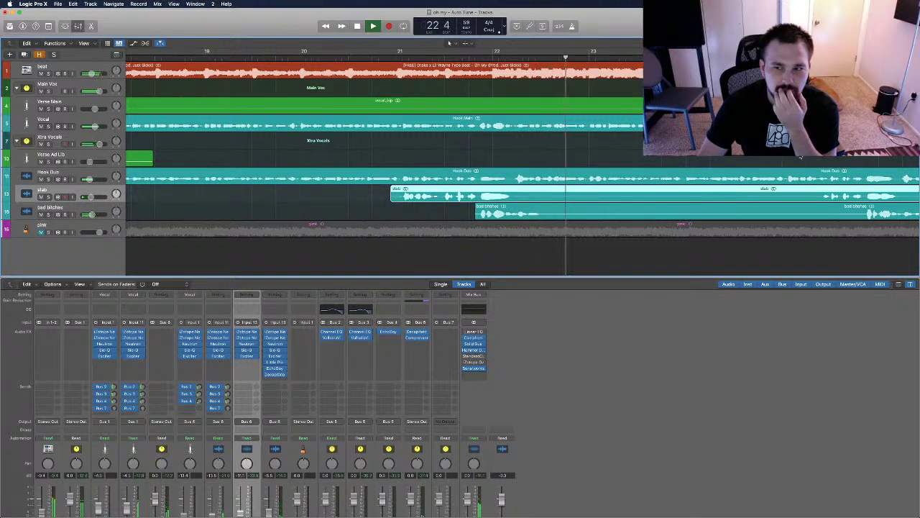
Listen to the full mix through bar 27 with the wider song arrangement in view, and stop playback.
{"action": "key", "text": "super+Left"}
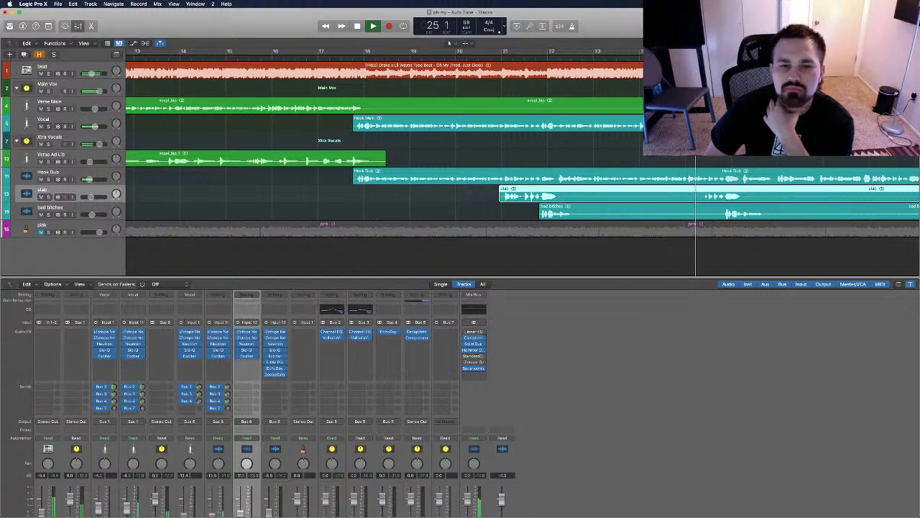
{"action": "key", "text": "super+Left"}
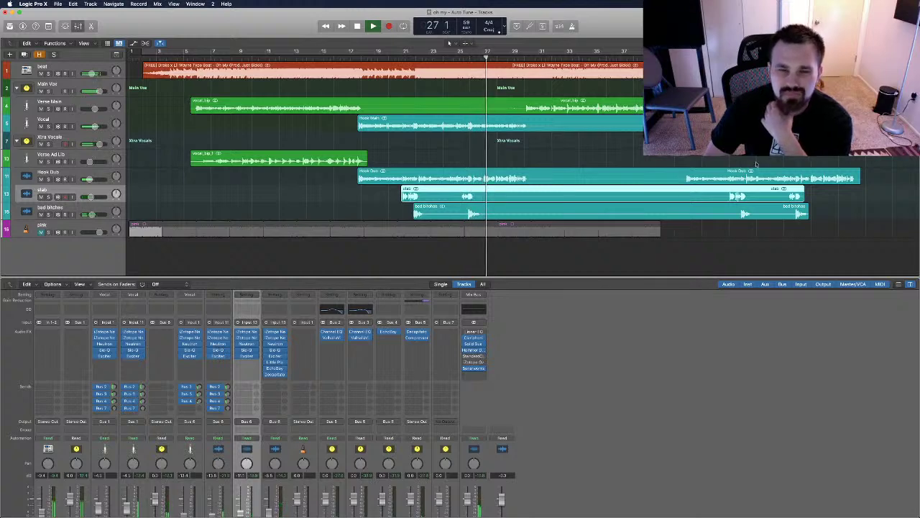
{"action": "key", "text": "space"}
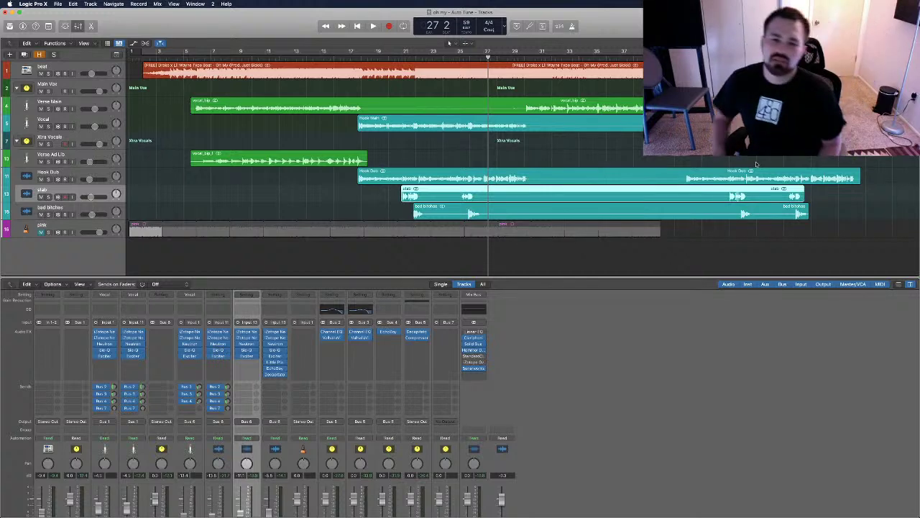
Switch to Chrome, move its window clear of the webcam area, and open loudnesspenalty.com in a new tab.
{"action": "mouse_move", "coordinate": [420, 513]}
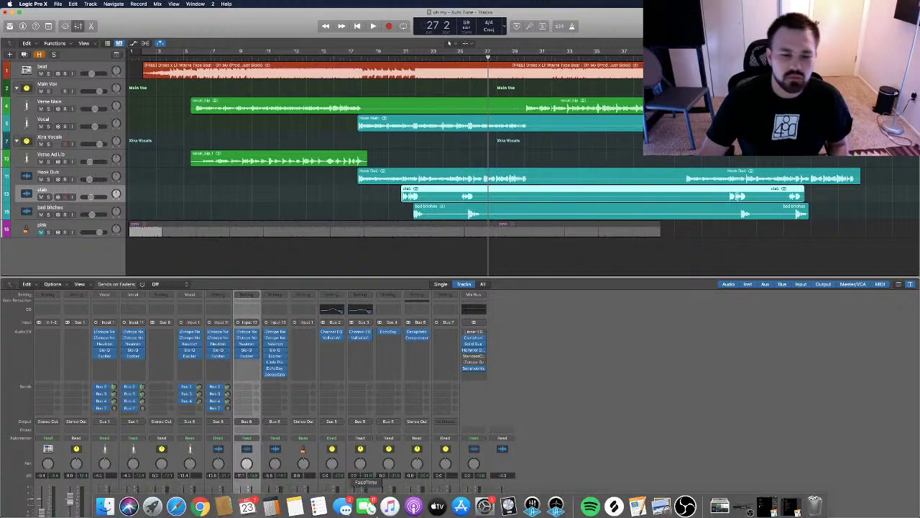
{"action": "left_click", "coordinate": [200, 503]}
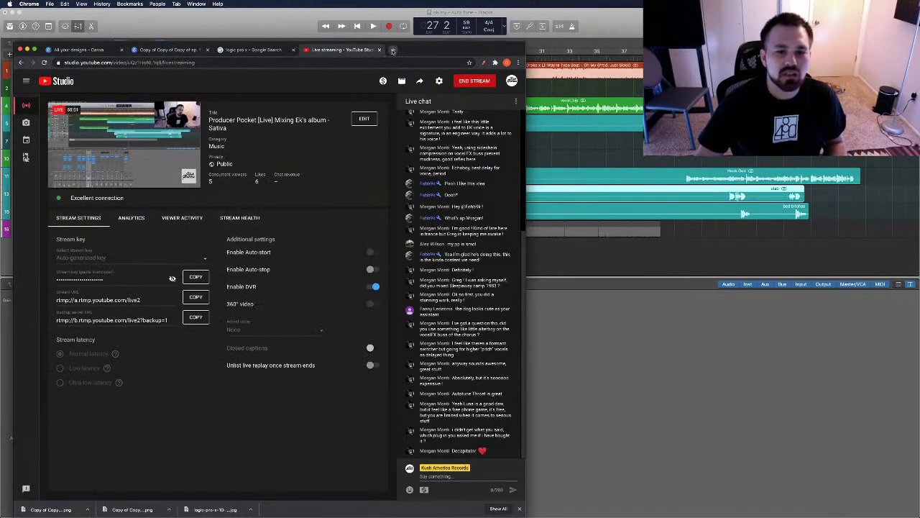
{"action": "left_click", "coordinate": [392, 50]}
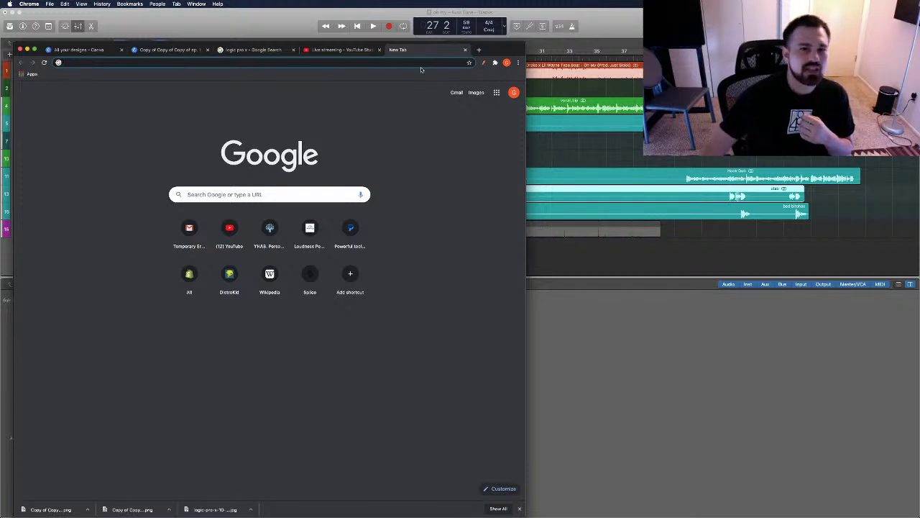
{"action": "left_click_drag", "start_coordinate": [495, 46], "coordinate": [570, 91]}
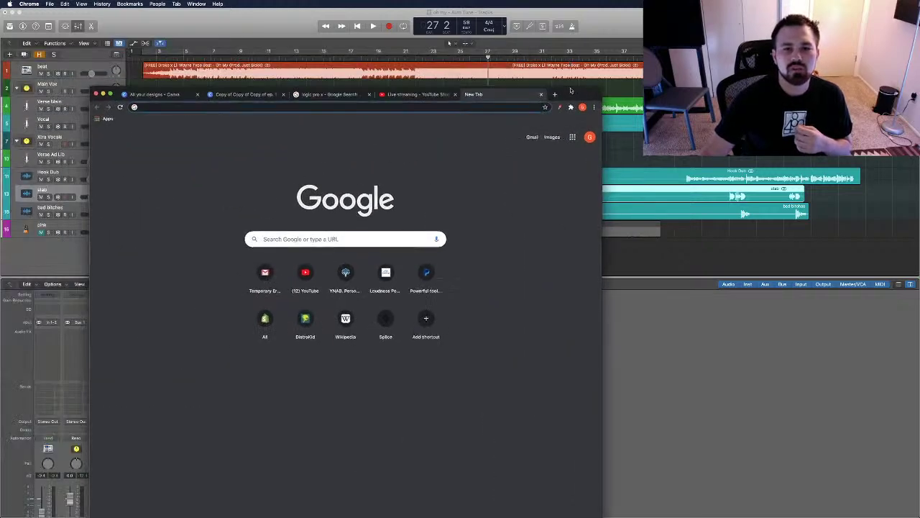
{"action": "type", "text": "loudnesspenalty.com"}
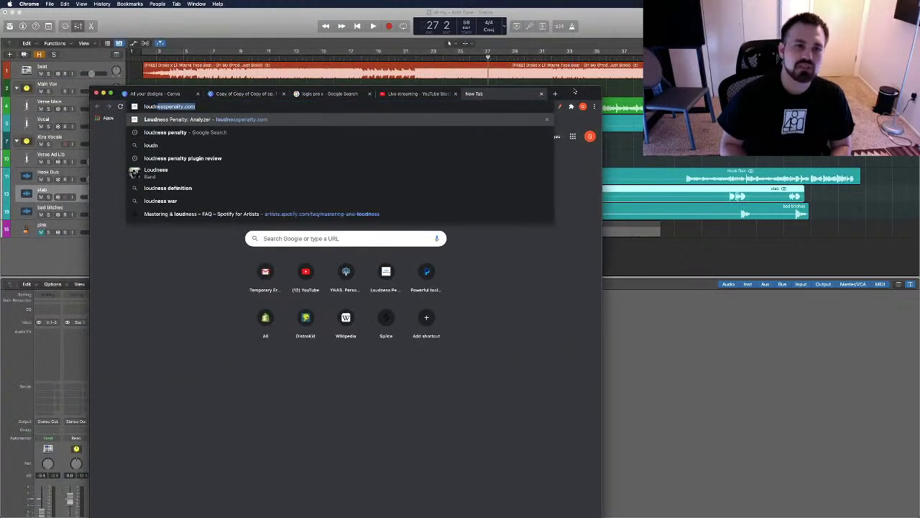
{"action": "key", "text": "Return"}
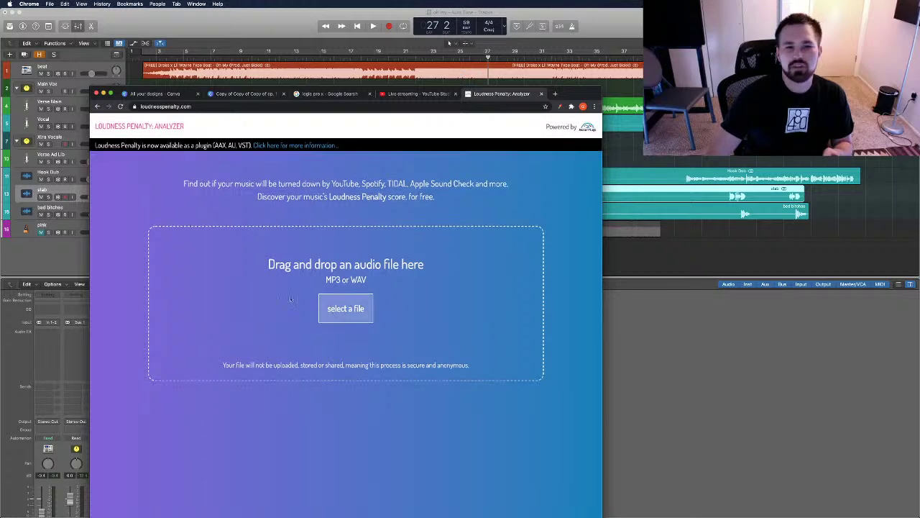
Load "oh my autotune.mp3" from the recent Bounces folder into the Loudness Penalty analyzer.
{"action": "scroll", "coordinate": [275, 217], "scroll_direction": "down", "scroll_amount": 1}
{"action": "scroll", "coordinate": [275, 217], "scroll_direction": "down", "scroll_amount": 5}
{"action": "scroll", "coordinate": [275, 217], "scroll_direction": "up", "scroll_amount": 5}
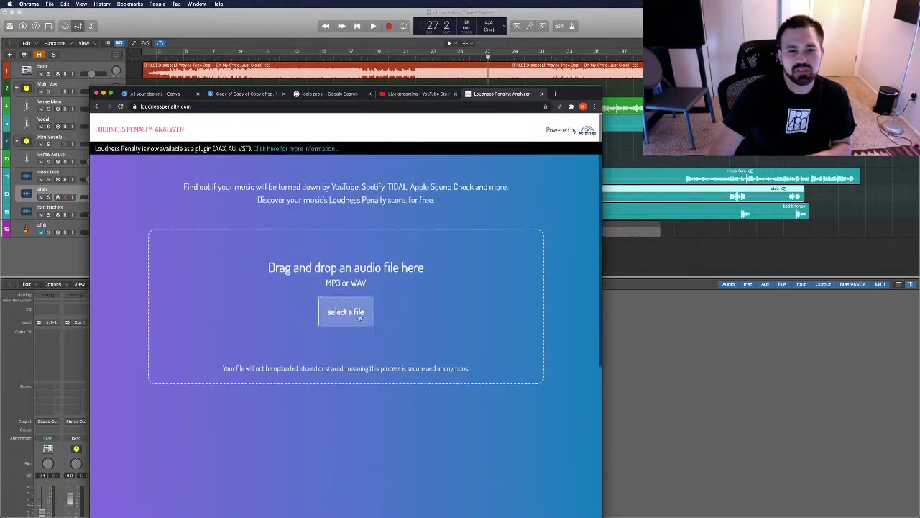
{"action": "left_click", "coordinate": [362, 315]}
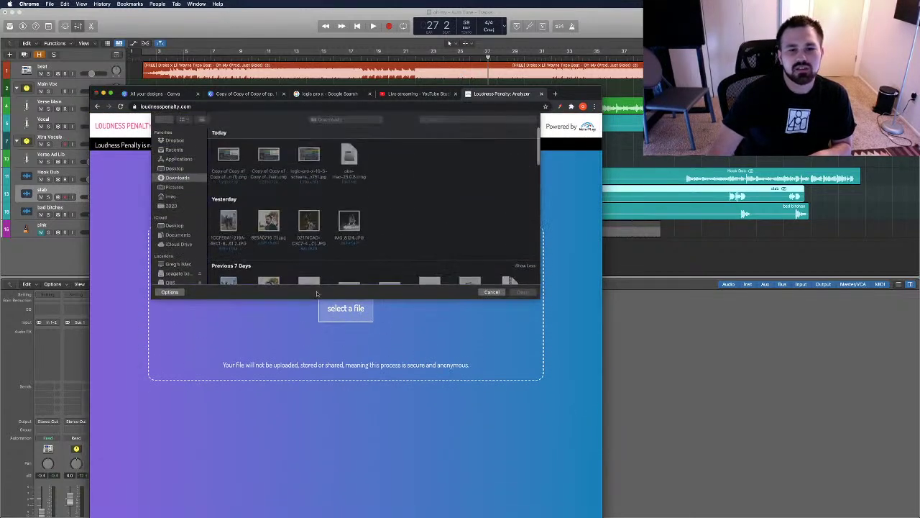
{"action": "left_click", "coordinate": [345, 121]}
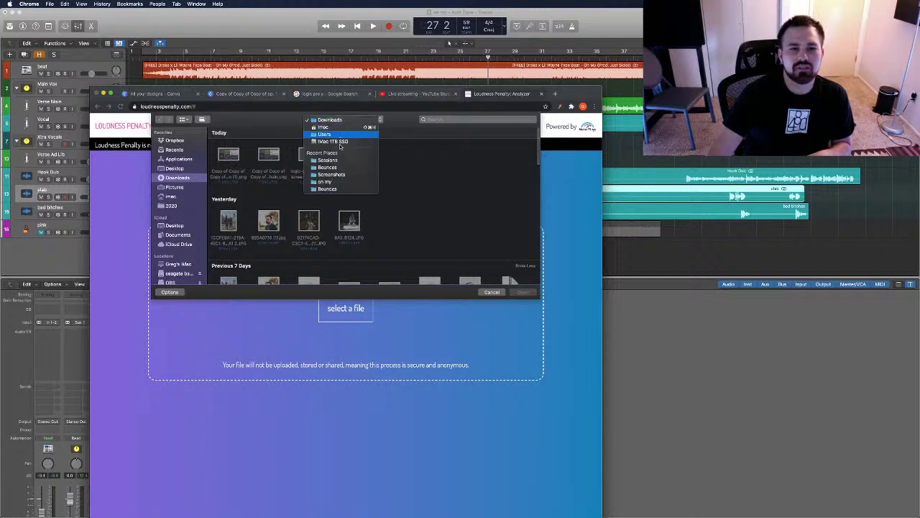
{"action": "left_click", "coordinate": [334, 167]}
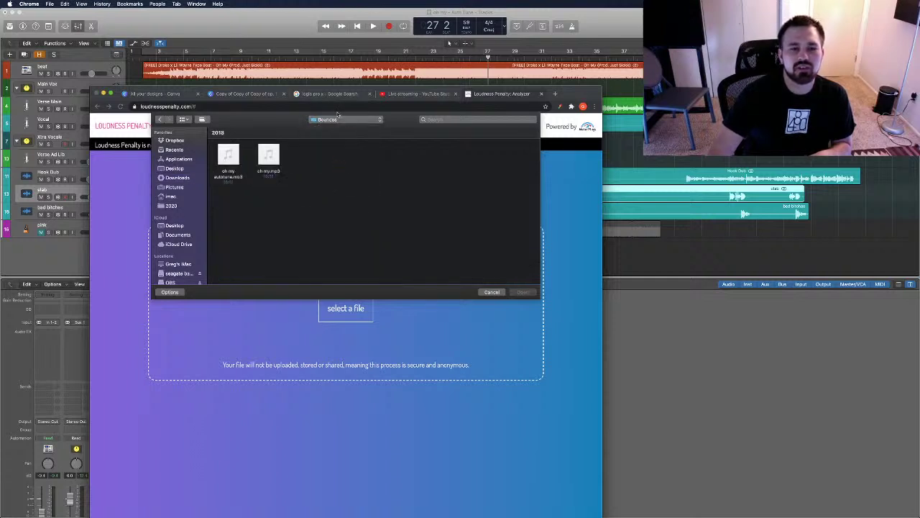
{"action": "double_click", "coordinate": [229, 157]}
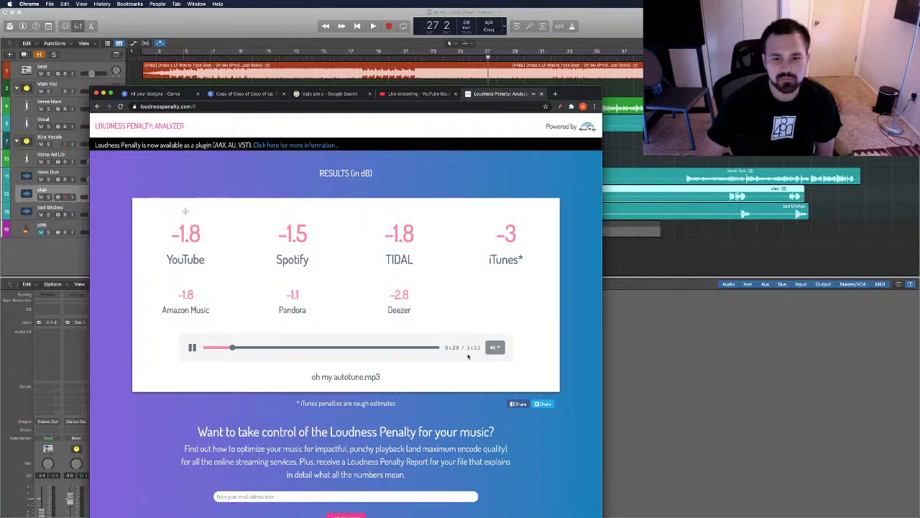
Preview the analyzed file at the iTunes playback level, look over the streaming-service penalty results, and pause it.
{"action": "left_click", "coordinate": [498, 348]}
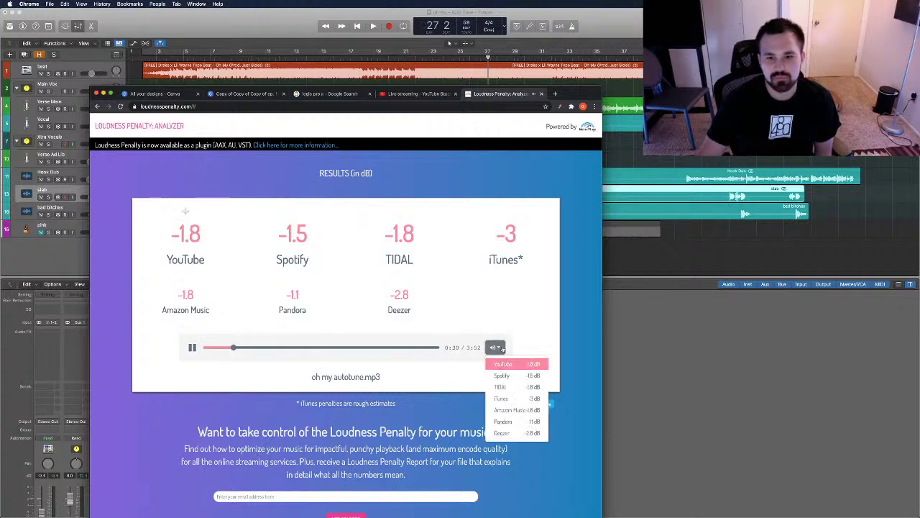
{"action": "left_click", "coordinate": [538, 333]}
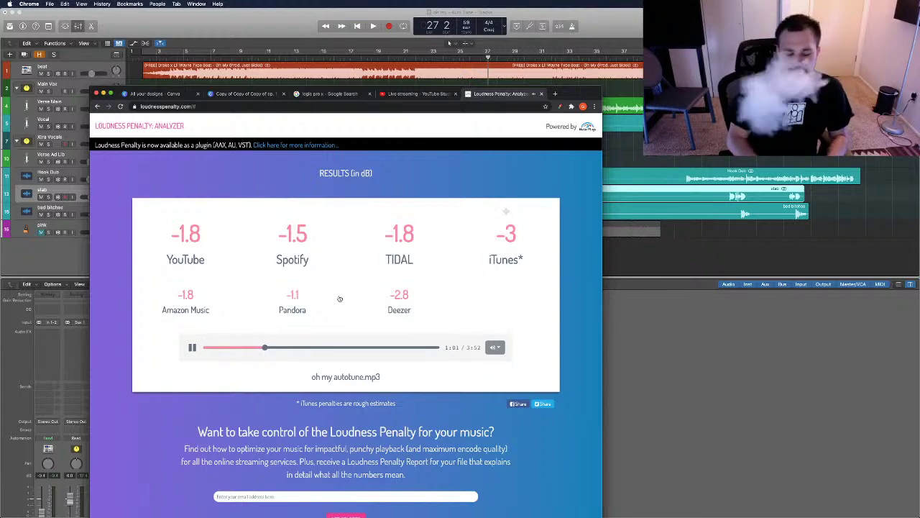
{"action": "scroll", "coordinate": [339, 299], "scroll_direction": "down", "scroll_amount": 10}
{"action": "scroll", "coordinate": [260, 400], "scroll_direction": "up", "scroll_amount": 10}
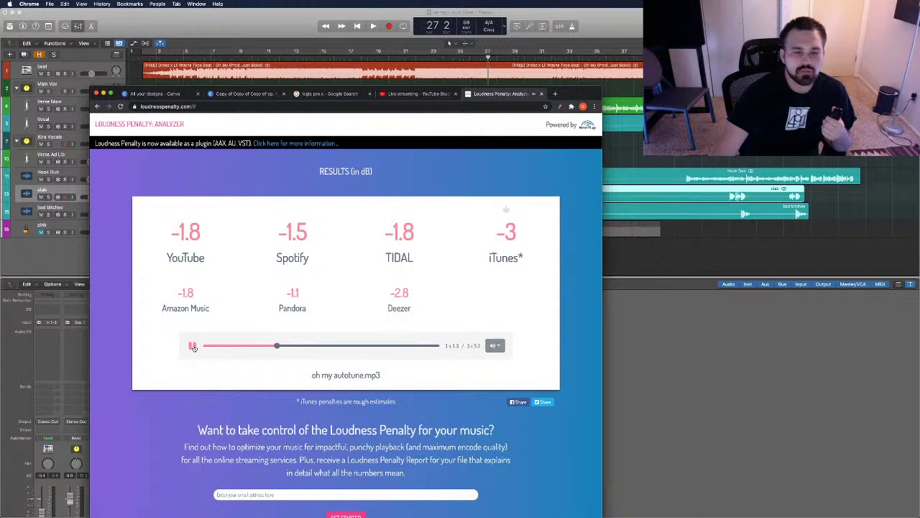
{"action": "left_click", "coordinate": [193, 347]}
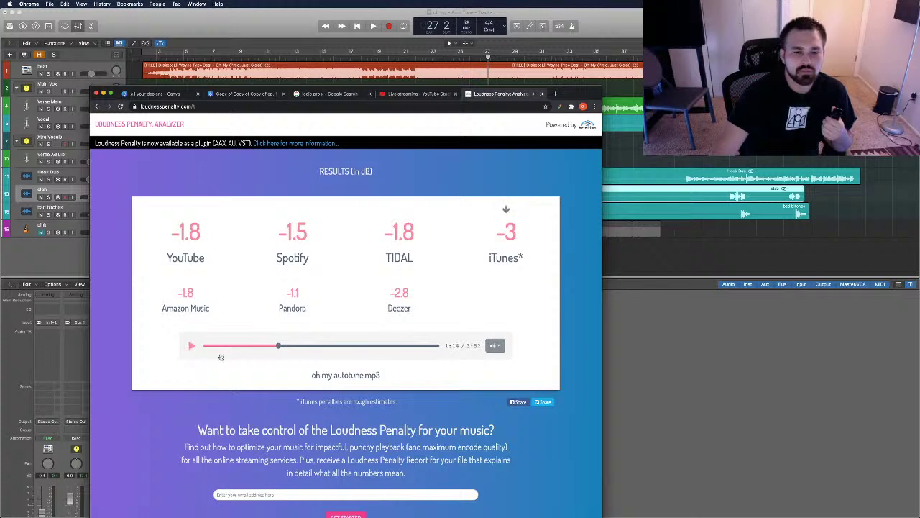
Switch back to Logic Pro and audition the full mix from bar 5 to bar 19, pausing along the way.
{"action": "left_click", "coordinate": [777, 439]}
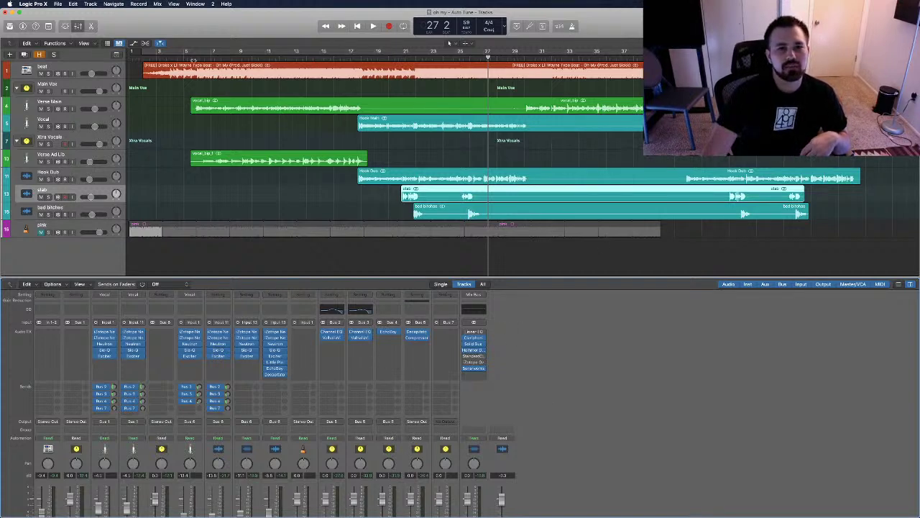
{"action": "left_click", "coordinate": [194, 57]}
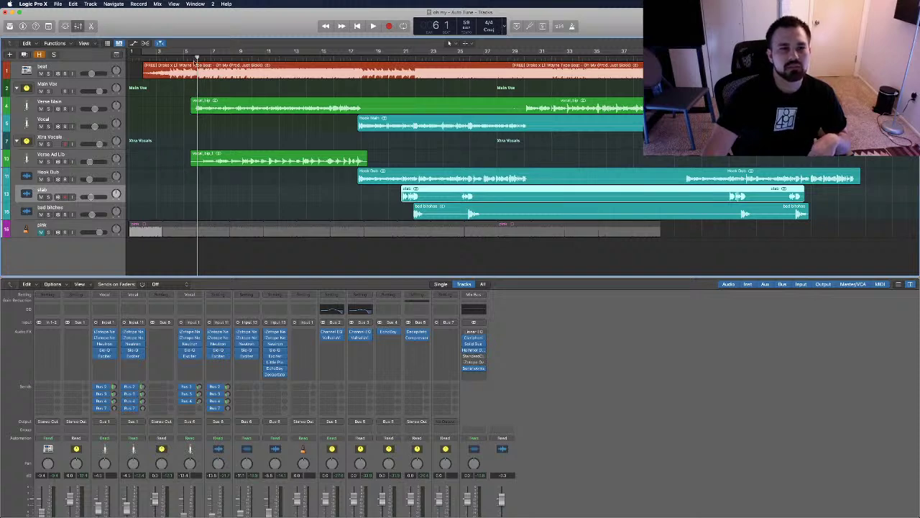
{"action": "left_click", "coordinate": [185, 57]}
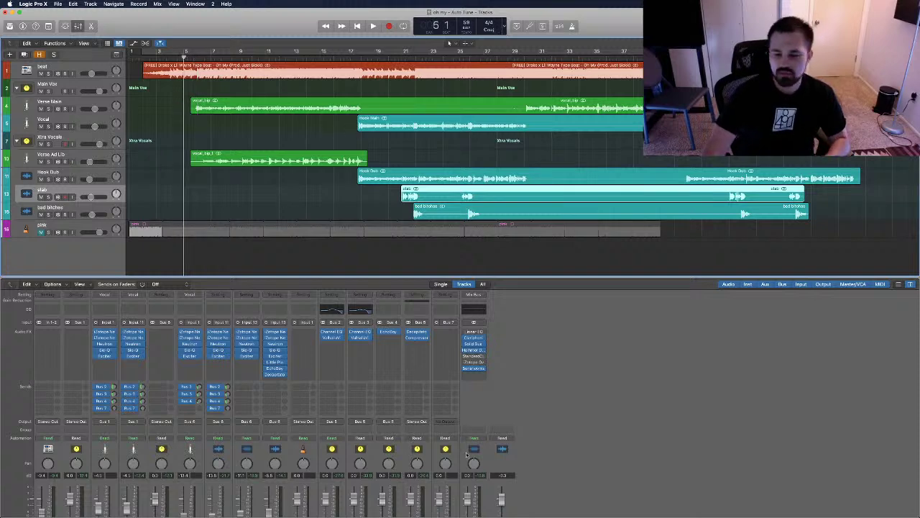
{"action": "key", "text": "space"}
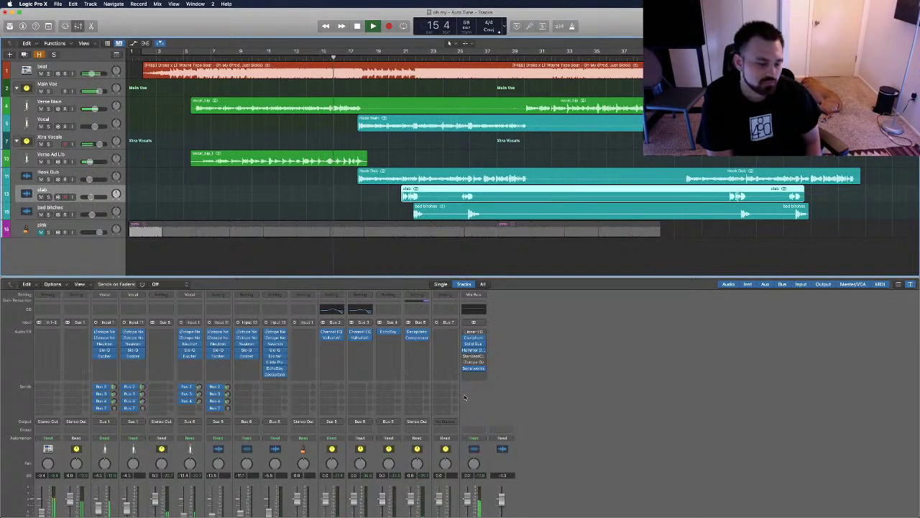
{"action": "key", "text": "space"}
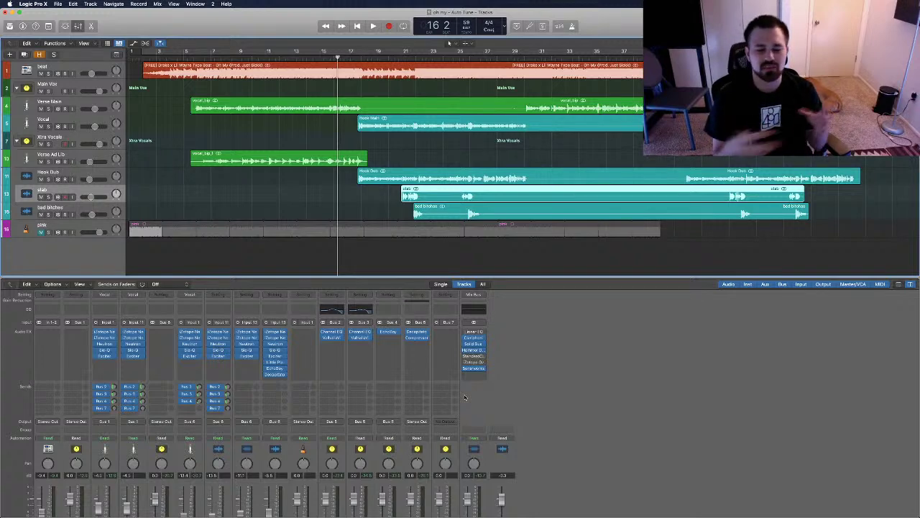
{"action": "key", "text": "space"}
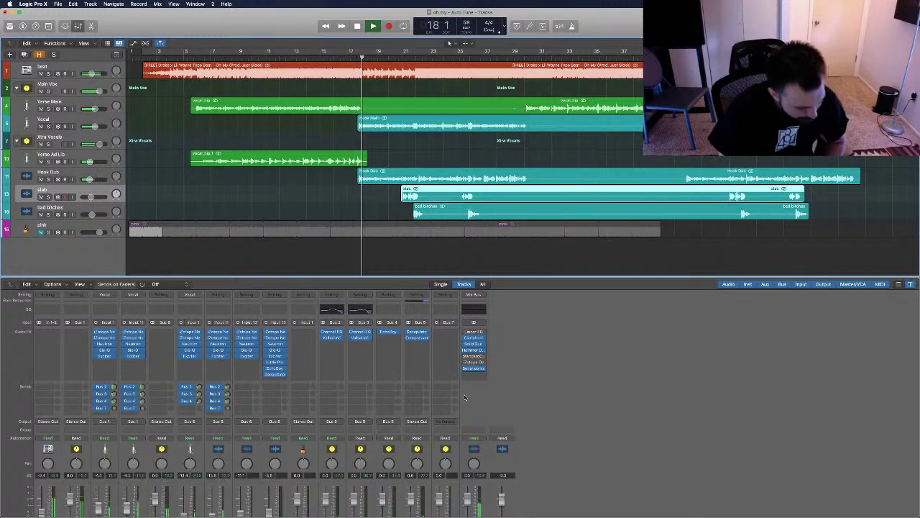
{"action": "key", "text": "space"}
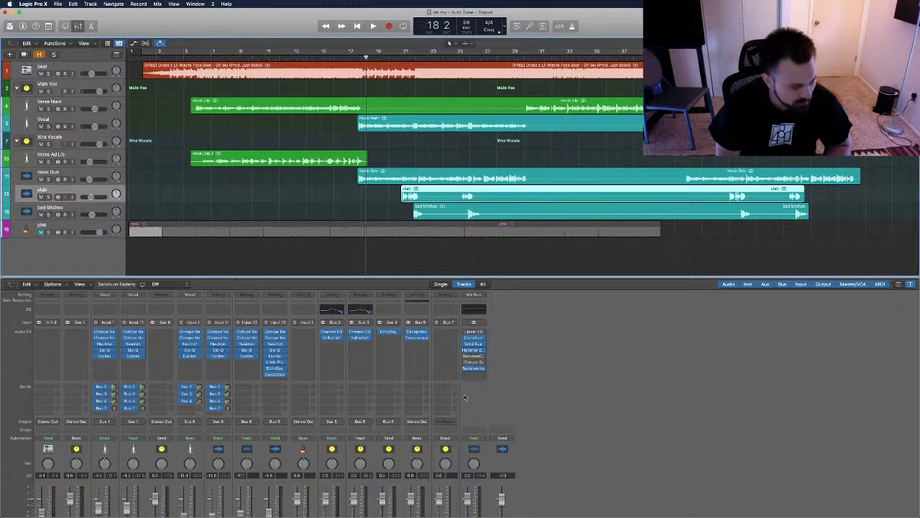
{"action": "key", "text": "space"}
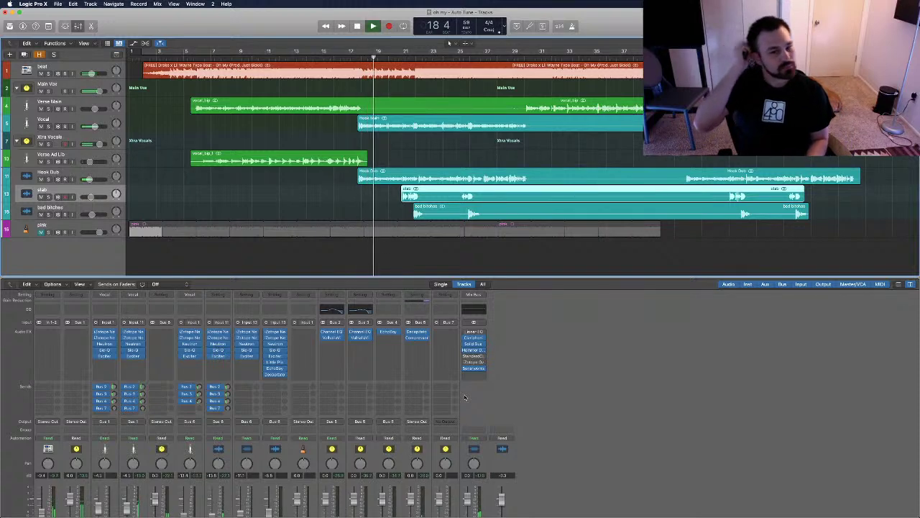
{"action": "key", "text": "space"}
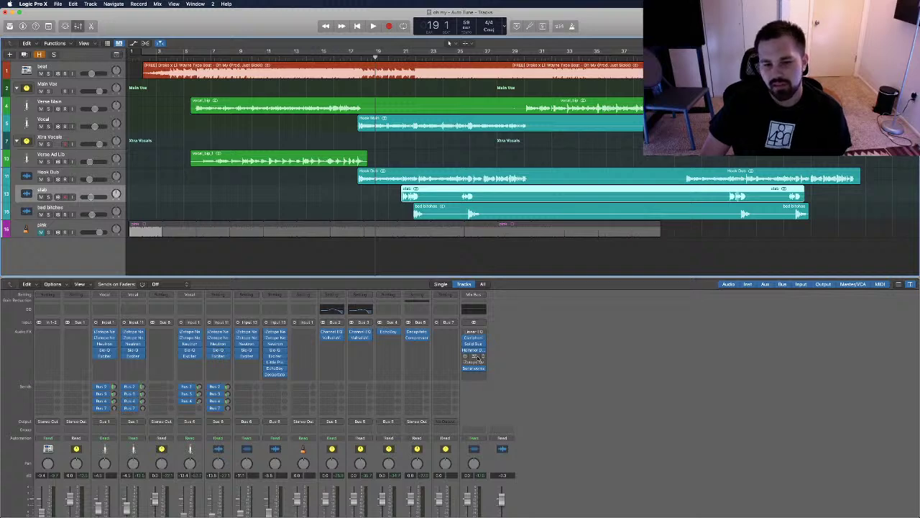
Move the StandardCLIP plug-in from the Mix Bus to the first insert slot of the Bus 7 aux.
{"action": "left_click_drag", "start_coordinate": [460, 354], "coordinate": [450, 337]}
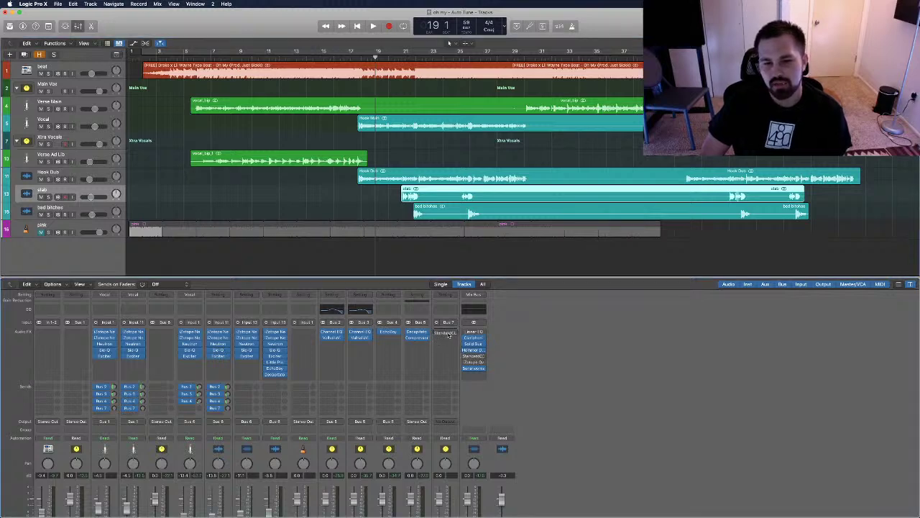
{"action": "scroll", "coordinate": [453, 373], "scroll_direction": "down", "scroll_amount": 3}
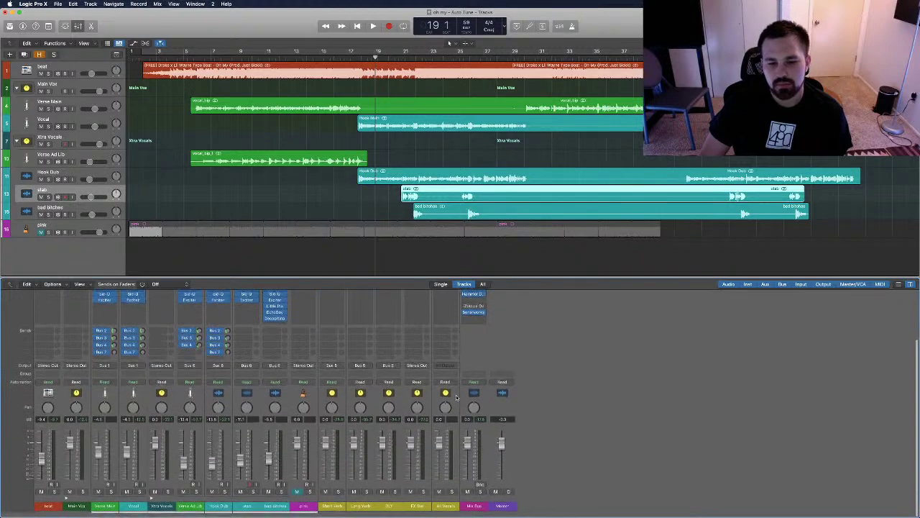
{"action": "scroll", "coordinate": [447, 345], "scroll_direction": "up", "scroll_amount": 3}
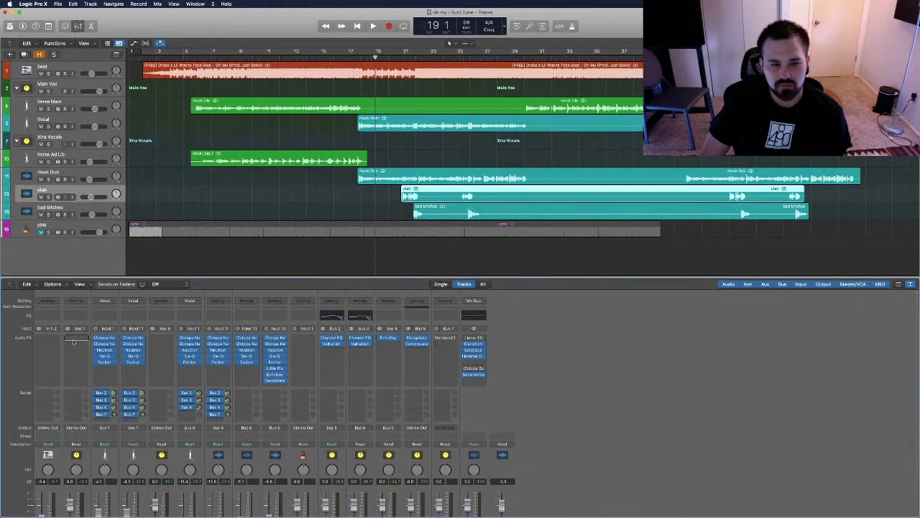
Try StandardCLIP on the Main Vox bus, check its plug-in window, and return it to the Bus 7 aux.
{"action": "scroll", "coordinate": [69, 343], "scroll_direction": "down", "scroll_amount": 2}
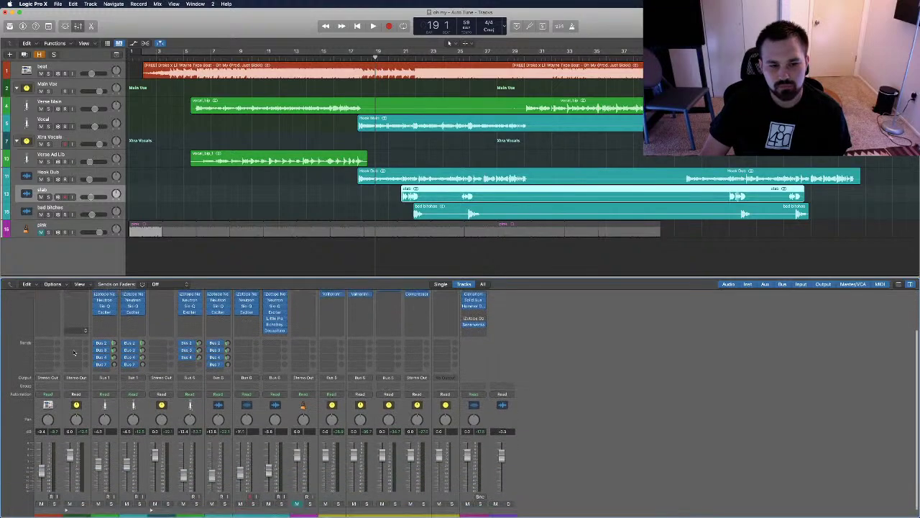
{"action": "scroll", "coordinate": [74, 352], "scroll_direction": "up", "scroll_amount": 3}
{"action": "scroll", "coordinate": [75, 352], "scroll_direction": "down", "scroll_amount": 1}
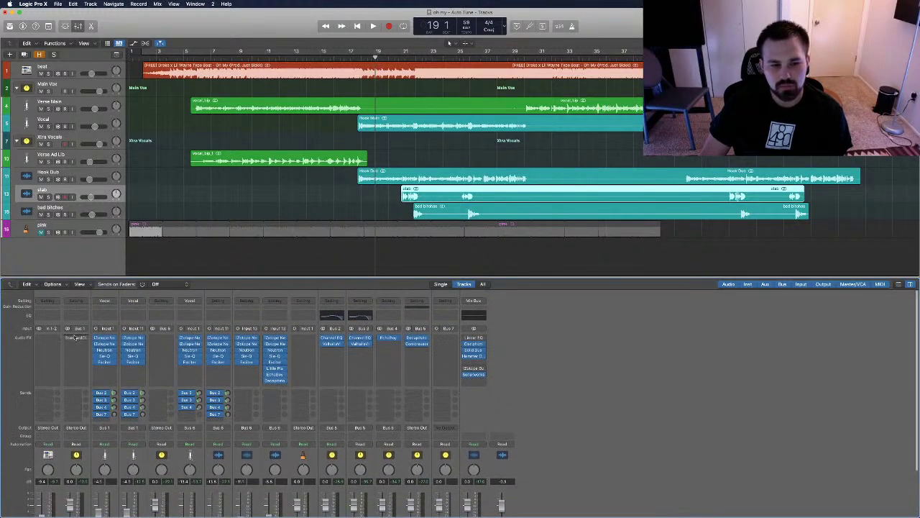
{"action": "left_click", "coordinate": [78, 338]}
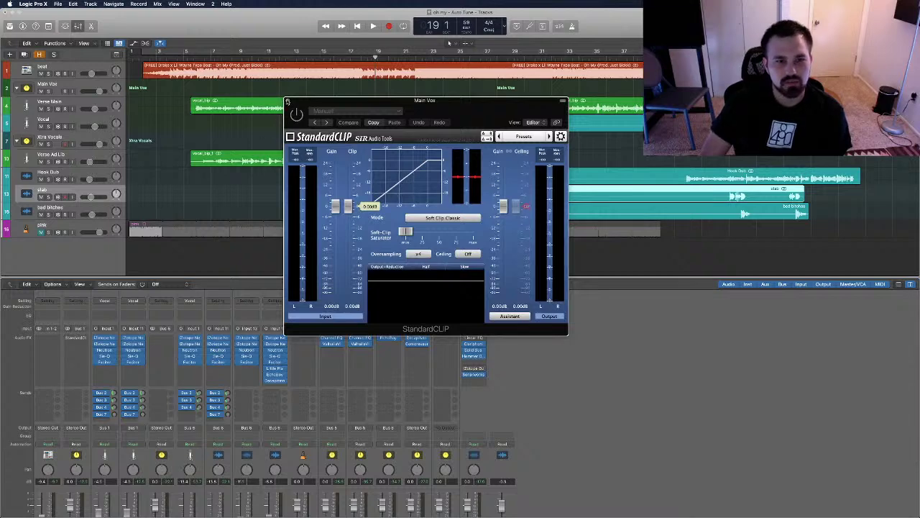
{"action": "left_click", "coordinate": [288, 102]}
{"action": "left_click_drag", "start_coordinate": [77, 338], "coordinate": [440, 339]}
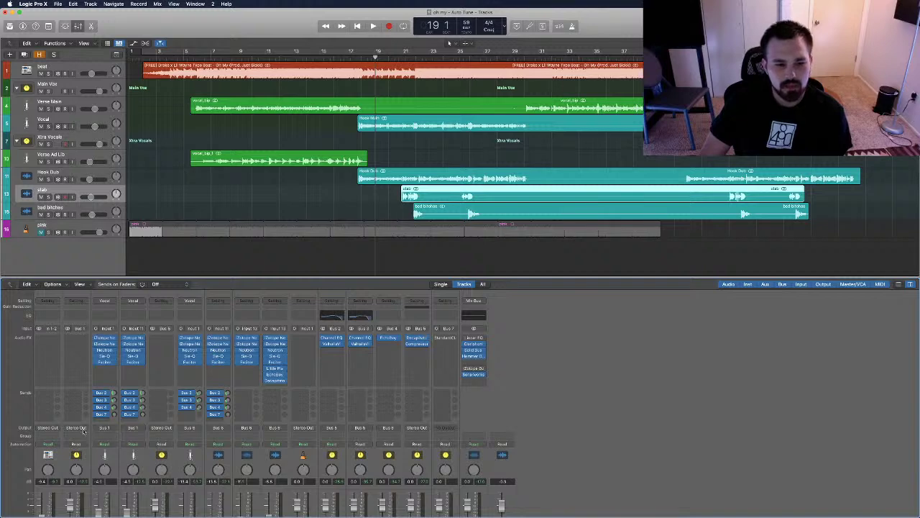
Route the outputs of the Main Vox and Xtra Vocals stacks to Bus 7, the All Vocals aux.
{"action": "left_click", "coordinate": [82, 432]}
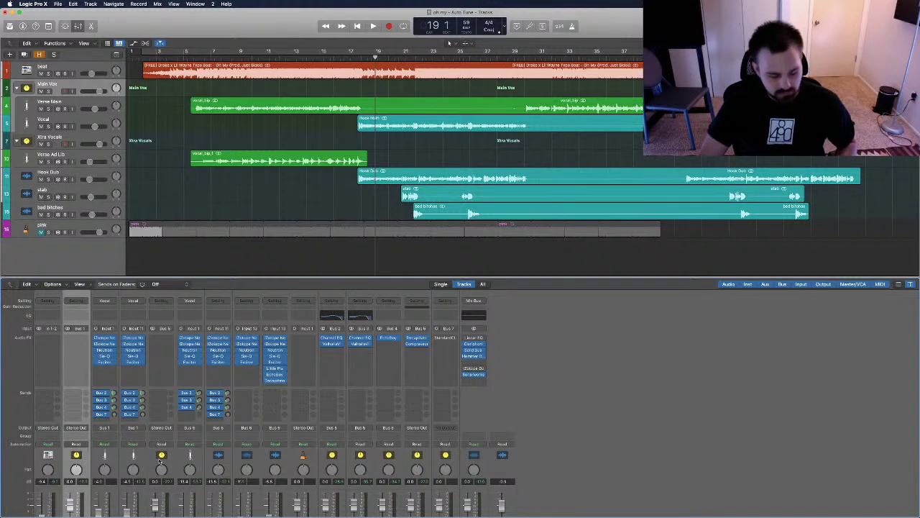
{"action": "left_click", "coordinate": [163, 460]}
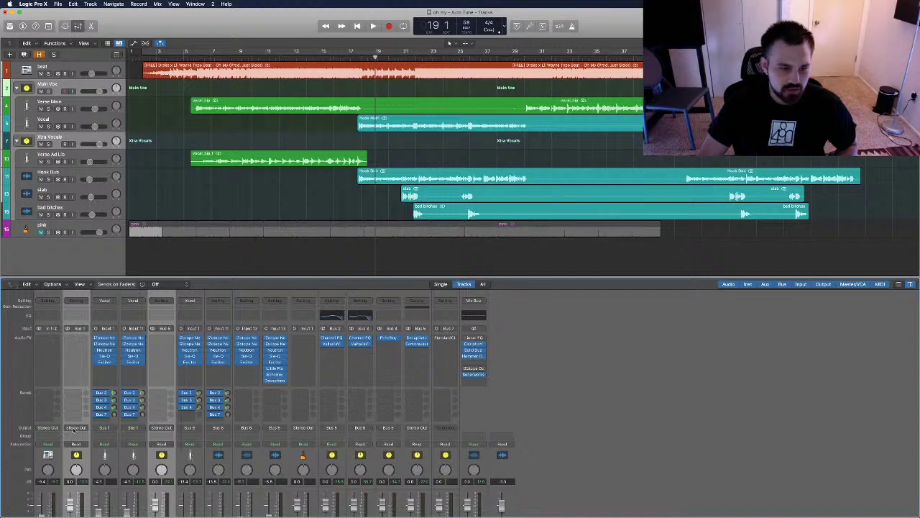
{"action": "left_click", "coordinate": [77, 428]}
{"action": "mouse_move", "coordinate": [81, 447]}
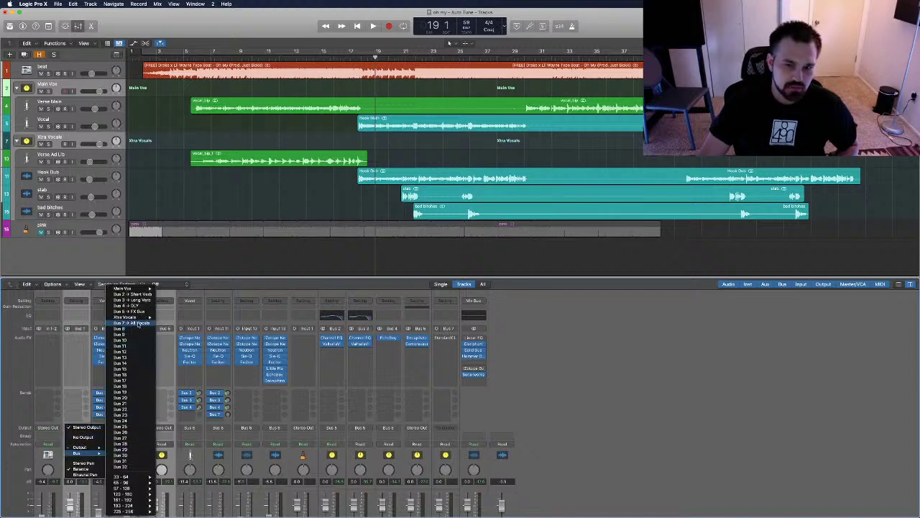
{"action": "left_click", "coordinate": [138, 325]}
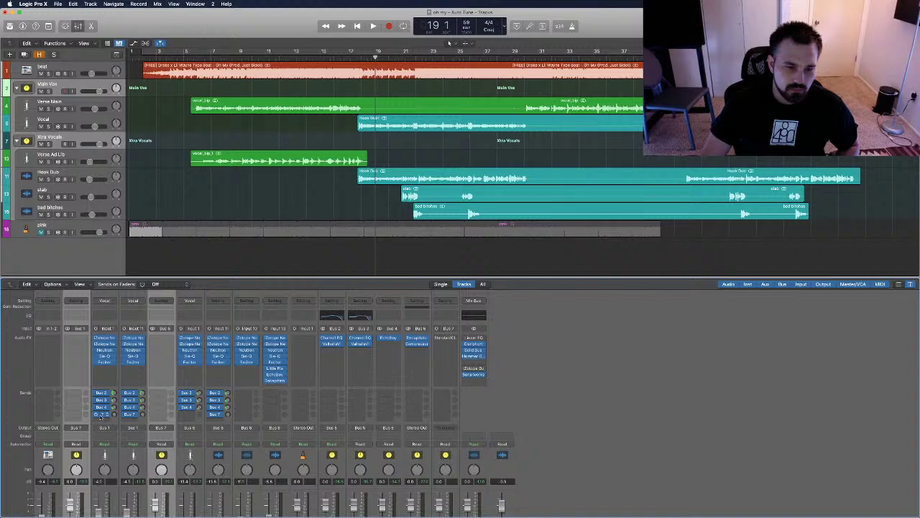
Remove the Bus 7 send from the Verse Main, Vocal and Hook Dub channels together.
{"action": "left_click", "coordinate": [112, 452]}
{"action": "left_click", "coordinate": [144, 454], "text": "shift"}
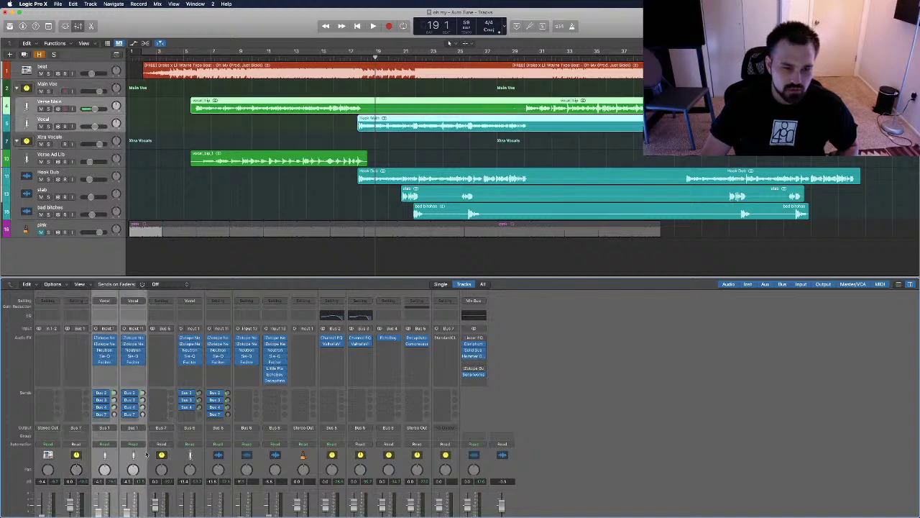
{"action": "left_click", "coordinate": [219, 458], "text": "shift"}
{"action": "left_click", "coordinate": [227, 415]}
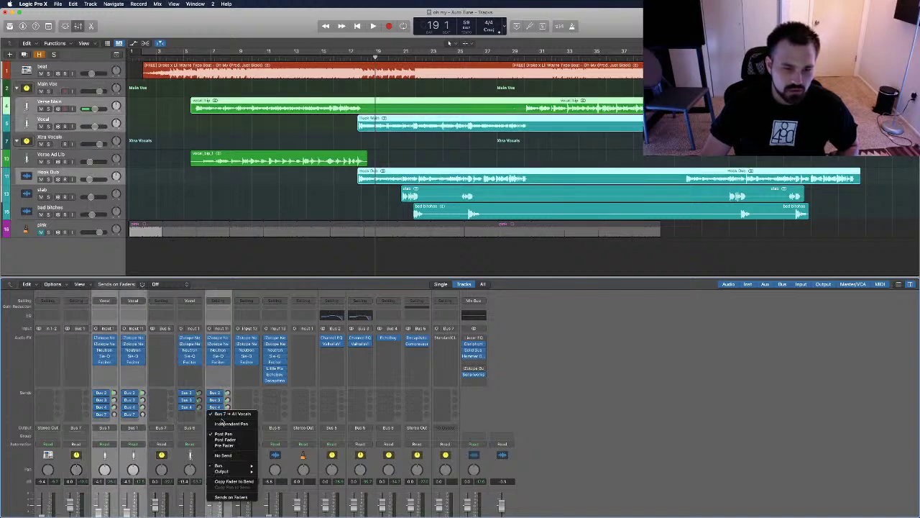
{"action": "left_click", "coordinate": [516, 451]}
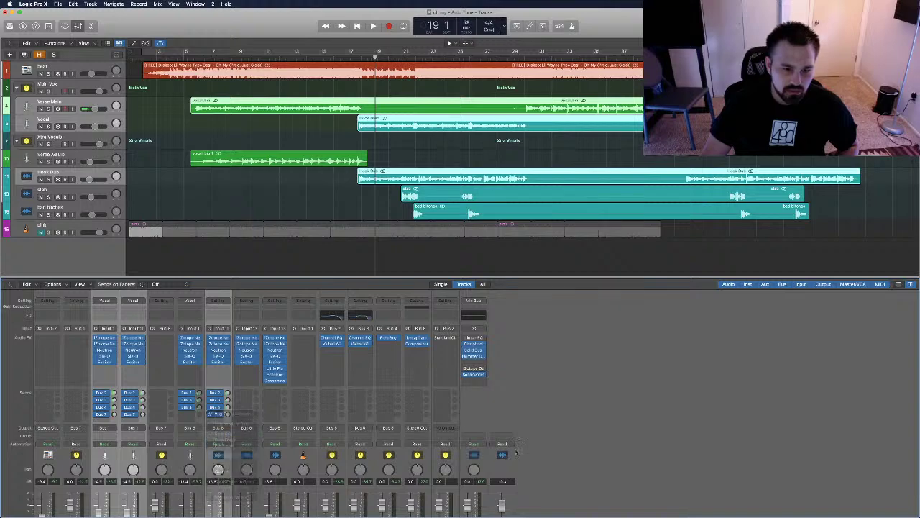
Set the output of the All Vocals aux to Stereo Output.
{"action": "left_click", "coordinate": [456, 454]}
{"action": "scroll", "coordinate": [456, 455], "scroll_direction": "down", "scroll_amount": 3}
{"action": "scroll", "coordinate": [446, 431], "scroll_direction": "up", "scroll_amount": 3}
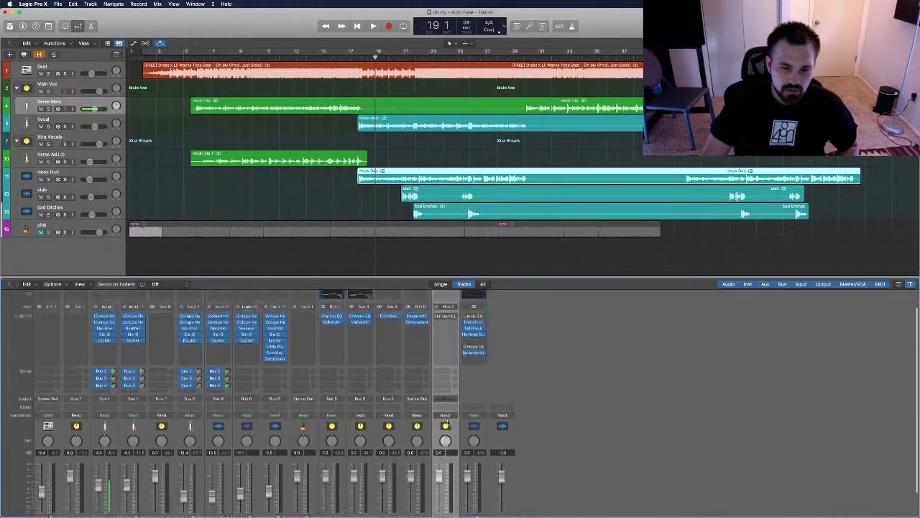
{"action": "left_click", "coordinate": [445, 420]}
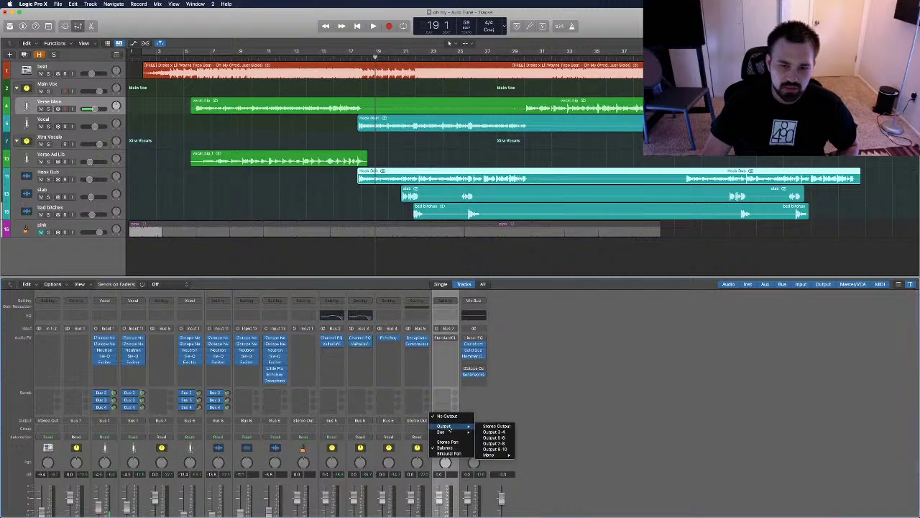
{"action": "left_click", "coordinate": [350, 446]}
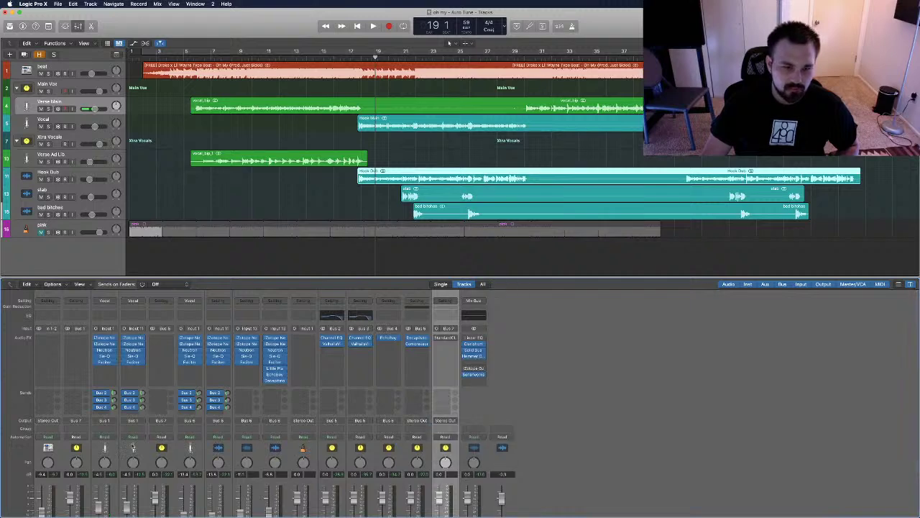
Move StandardCLIP from the All Vocals aux to the Mix Bus, between the Hammer and iZotope inserts, and open its window.
{"action": "left_click", "coordinate": [445, 339]}
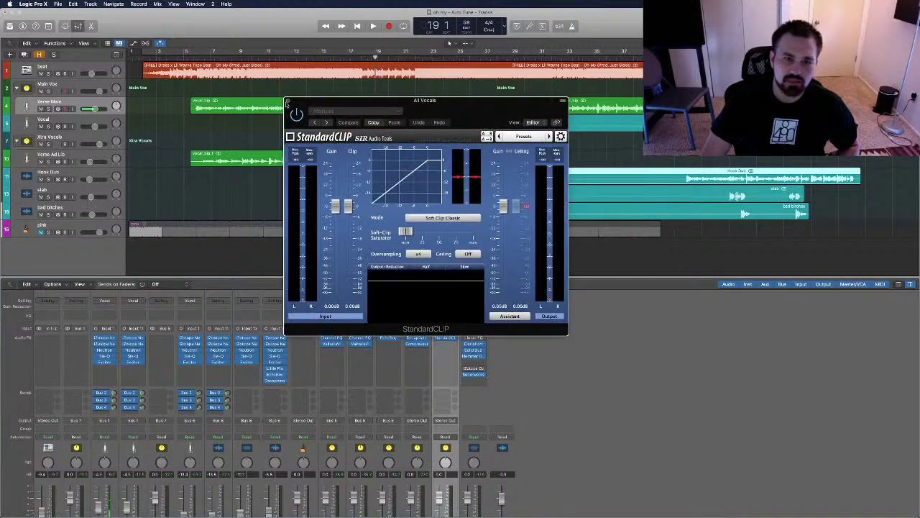
{"action": "left_click", "coordinate": [287, 102]}
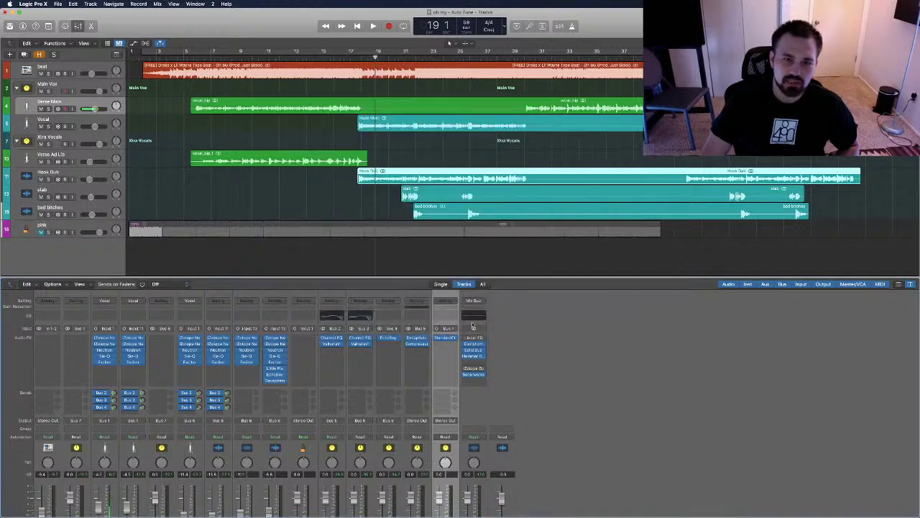
{"action": "left_click", "coordinate": [476, 363]}
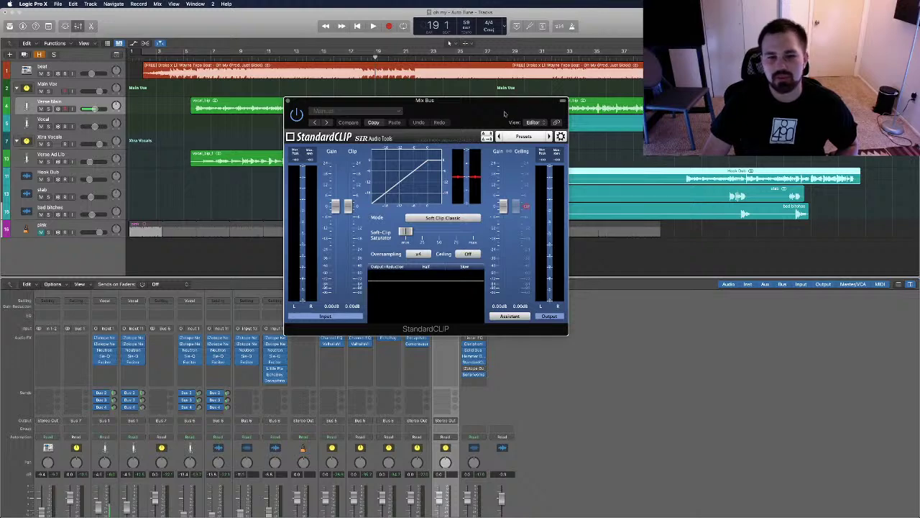
{"action": "left_click_drag", "start_coordinate": [427, 111], "coordinate": [364, 192]}
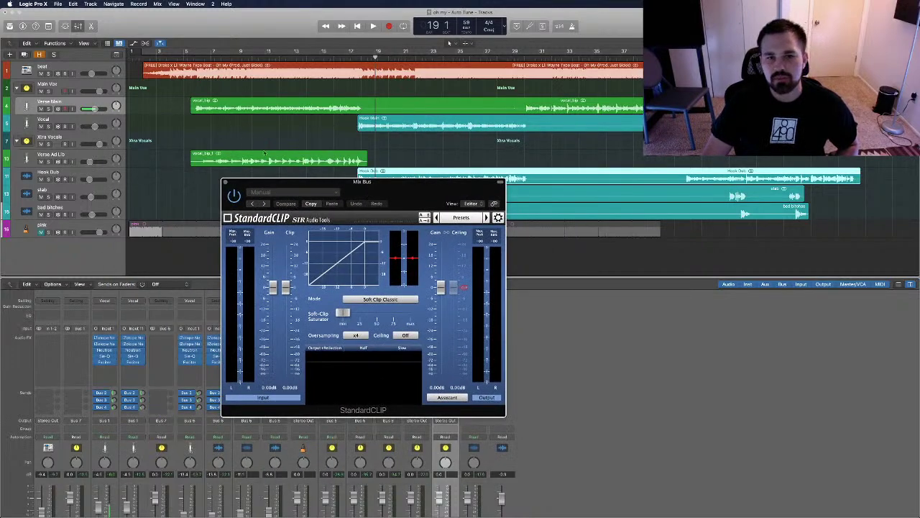
Play the mix from bar 10 and set the Mix Bus StandardCLIP's oversampling to x32.
{"action": "left_click", "coordinate": [239, 53]}
{"action": "left_click", "coordinate": [269, 52]}
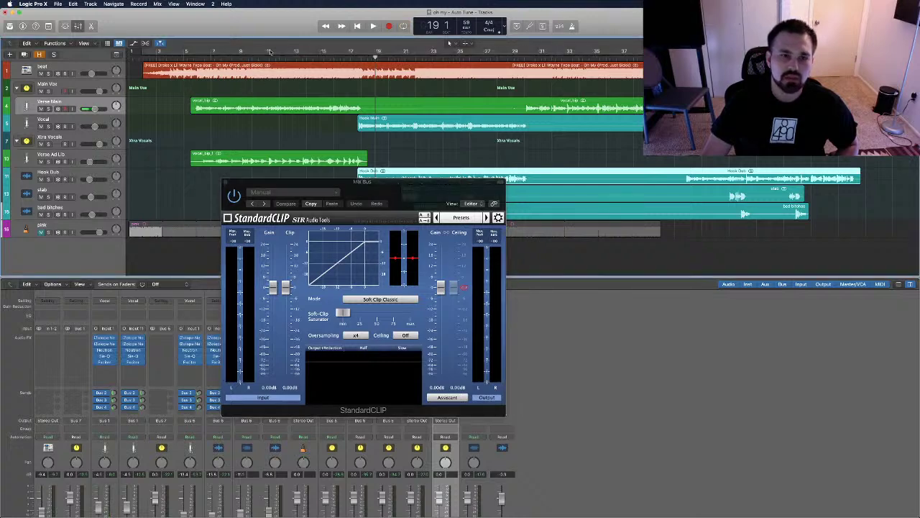
{"action": "left_click", "coordinate": [253, 56]}
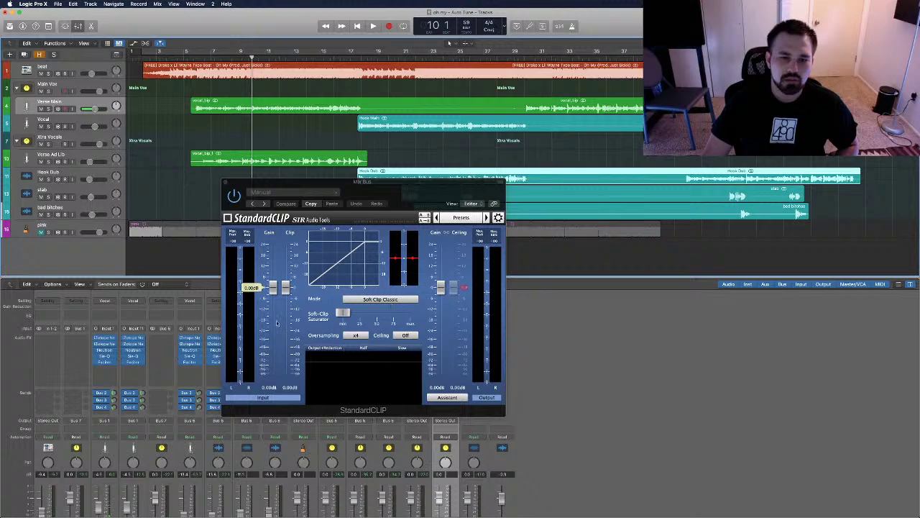
{"action": "key", "text": "space"}
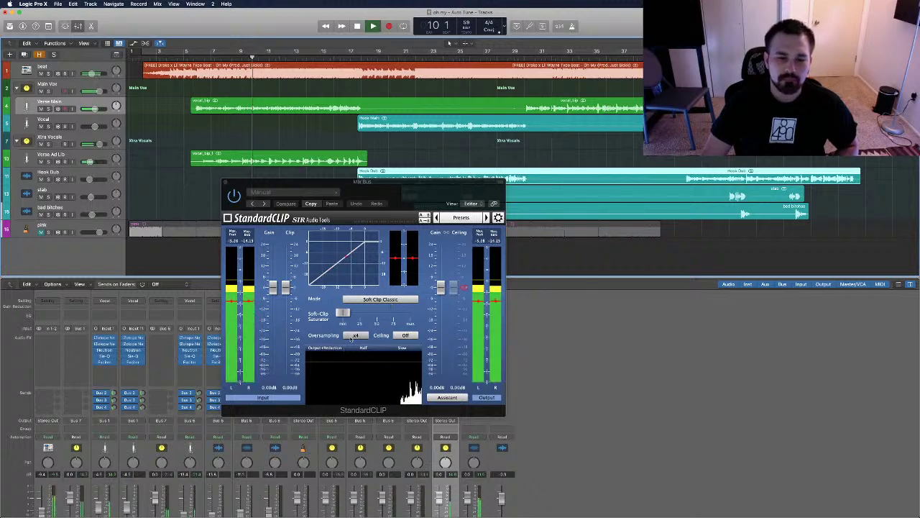
{"action": "left_click", "coordinate": [356, 335]}
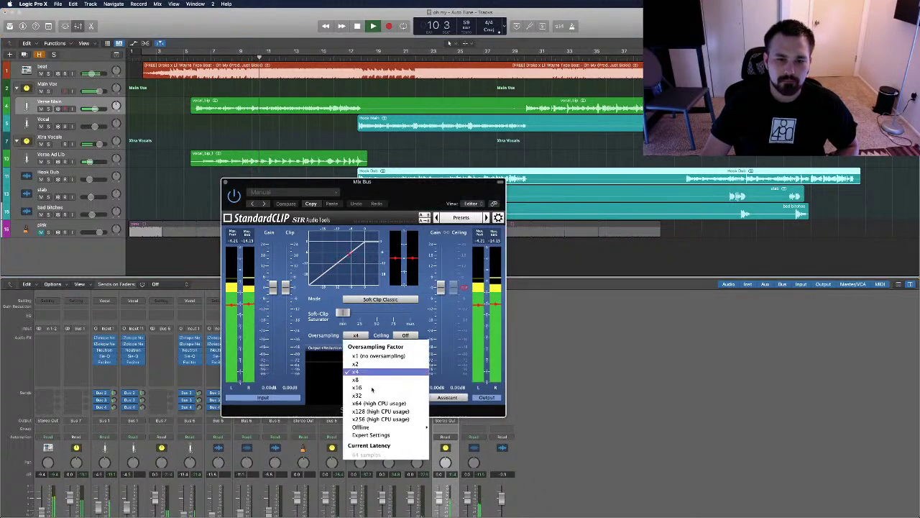
{"action": "left_click", "coordinate": [360, 395]}
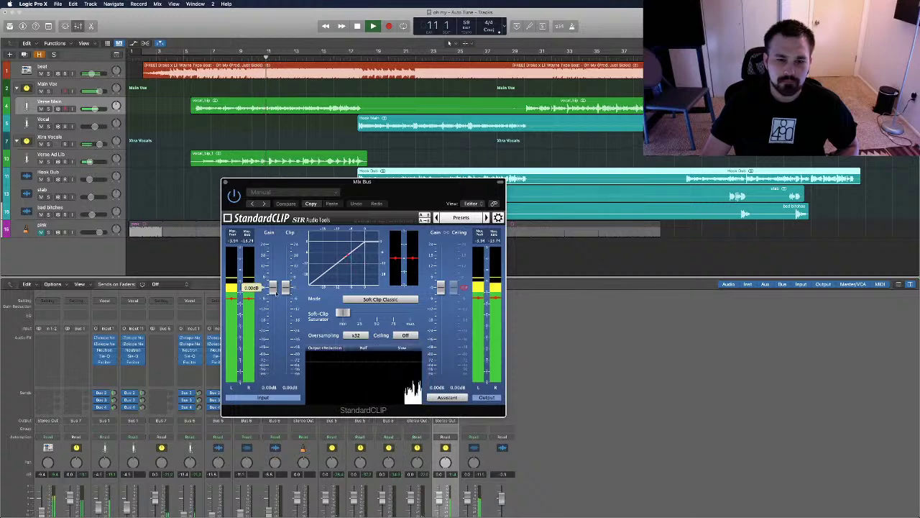
Set the Mix Bus StandardCLIP's Clip level to -6.00 dB and try the All Vocals mute before stopping playback near bar 15.
{"action": "left_click_drag", "start_coordinate": [285, 288], "coordinate": [285, 297]}
{"action": "scroll", "coordinate": [446, 489], "scroll_direction": "down", "scroll_amount": 4}
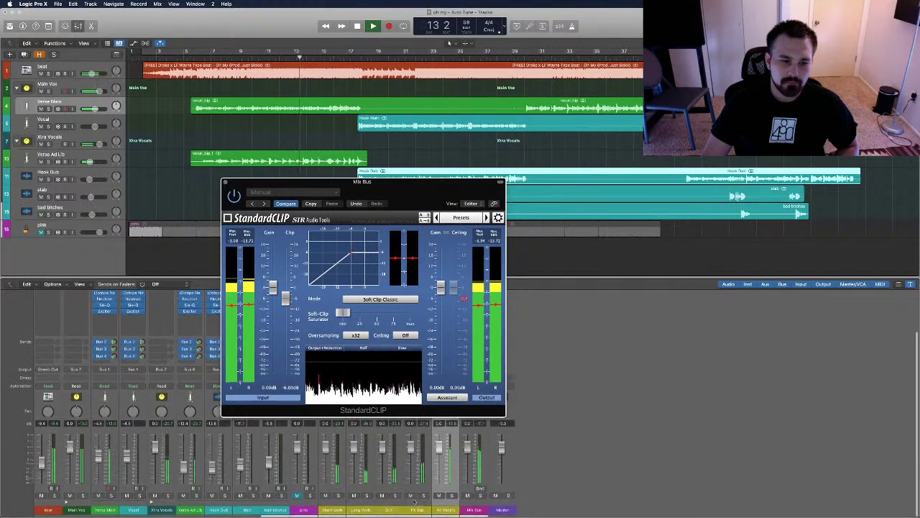
{"action": "left_click", "coordinate": [440, 496]}
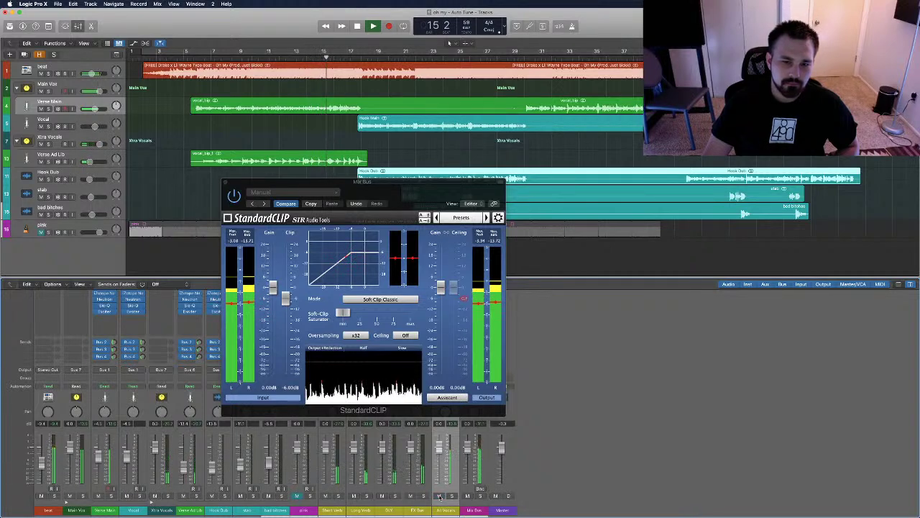
{"action": "key", "text": "space"}
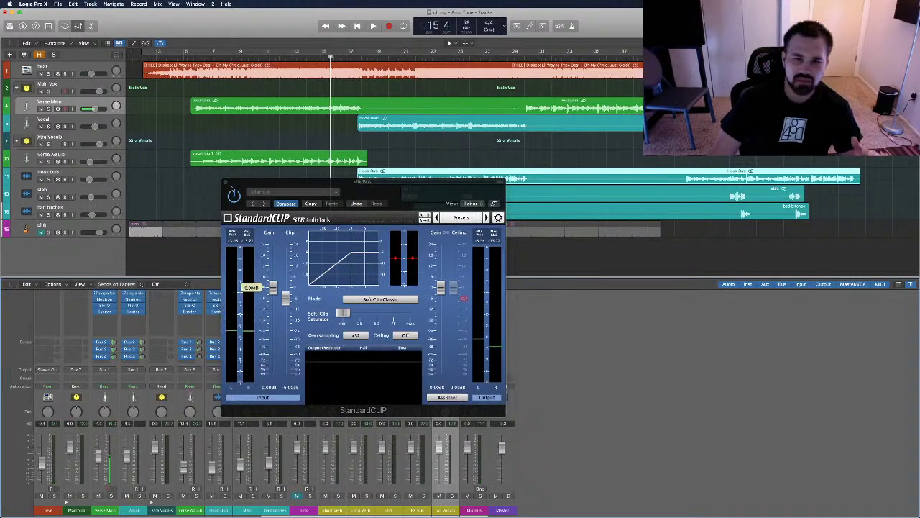
Move StandardCLIP from the Mix Bus back to the first insert slot of the All Vocals aux and open its window.
{"action": "left_click", "coordinate": [225, 182]}
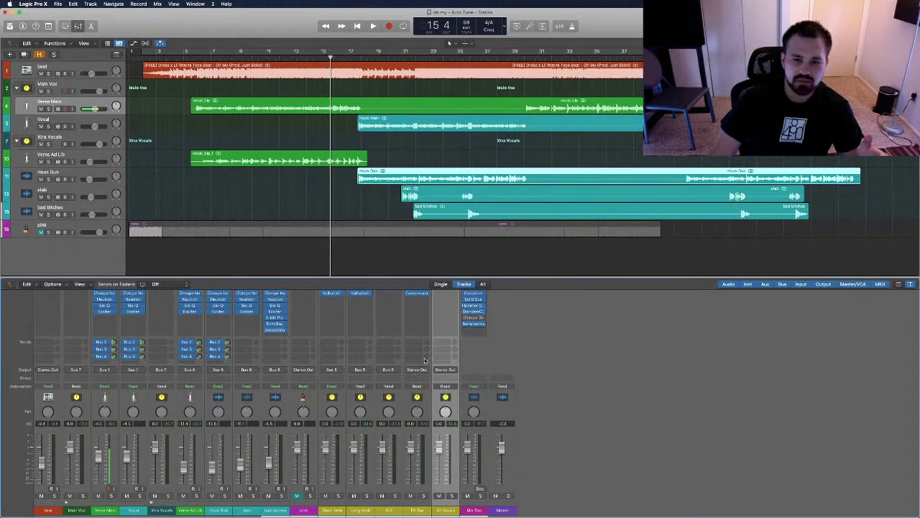
{"action": "scroll", "coordinate": [459, 363], "scroll_direction": "up", "scroll_amount": 2}
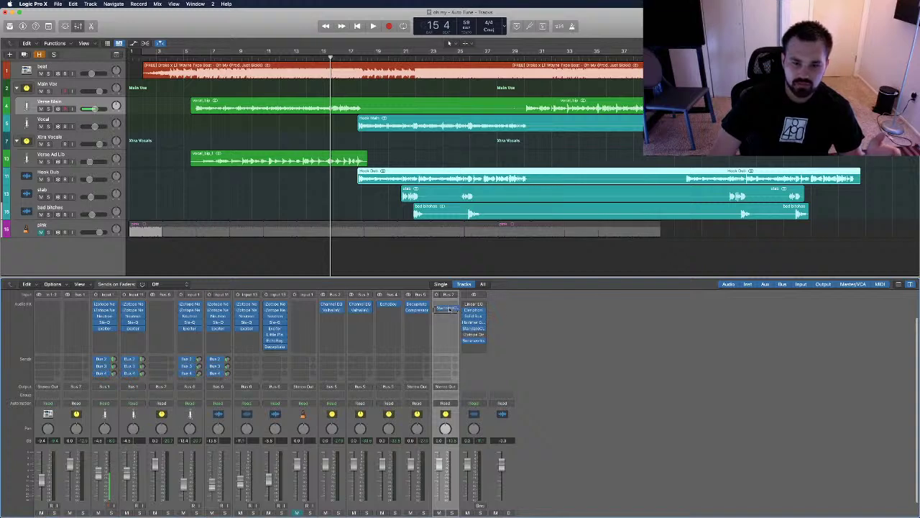
{"action": "left_click_drag", "start_coordinate": [474, 328], "coordinate": [446, 304]}
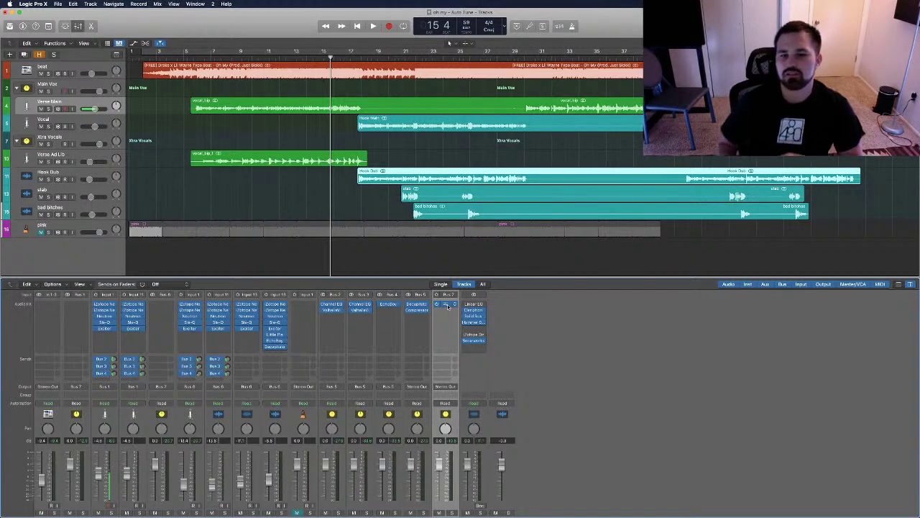
{"action": "left_click", "coordinate": [446, 305]}
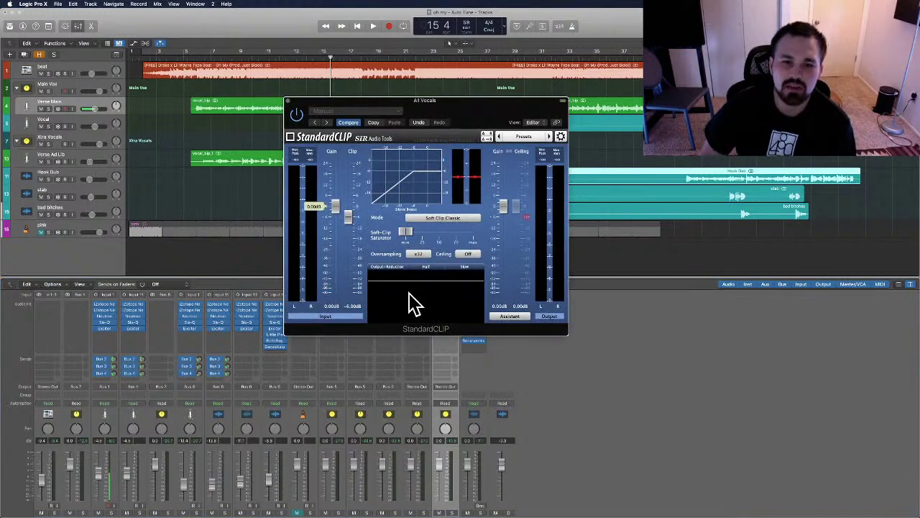
{"action": "left_click_drag", "start_coordinate": [484, 113], "coordinate": [381, 141]}
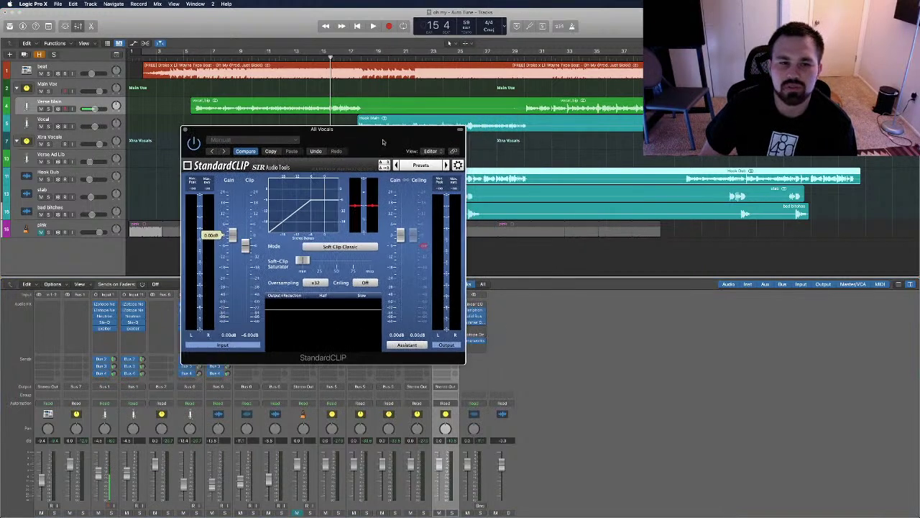
Look over StandardCLIP's oversampling factors and Soft-Clip Saturator on All Vocals, keeping x32 and the minimum saturation.
{"action": "left_click", "coordinate": [316, 282]}
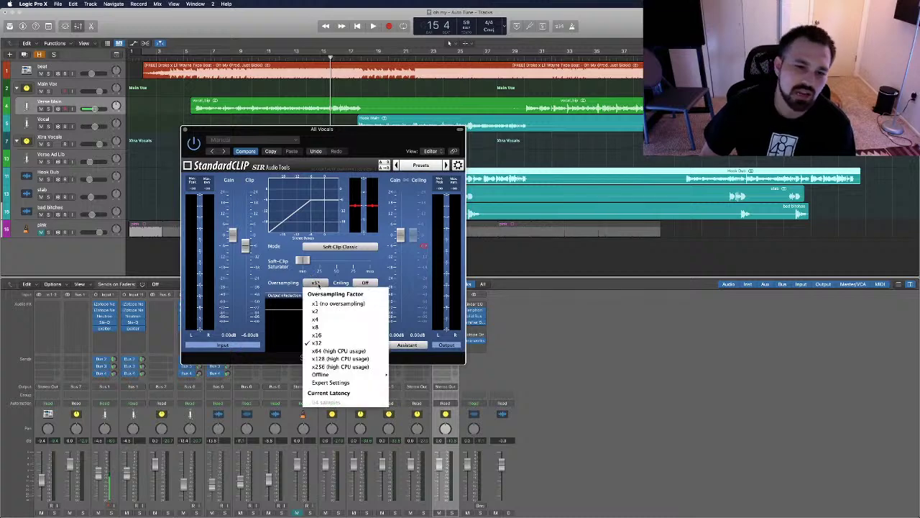
{"action": "left_click", "coordinate": [317, 284]}
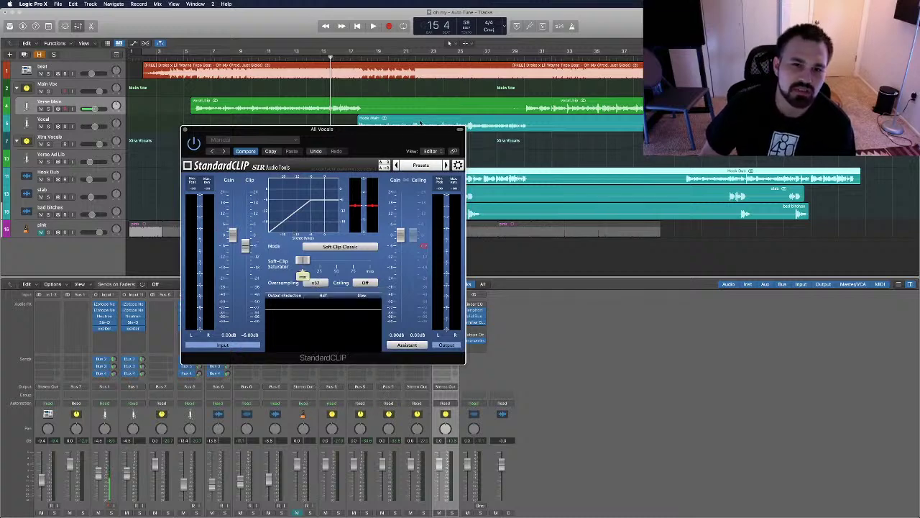
{"action": "left_click_drag", "start_coordinate": [388, 139], "coordinate": [328, 145]}
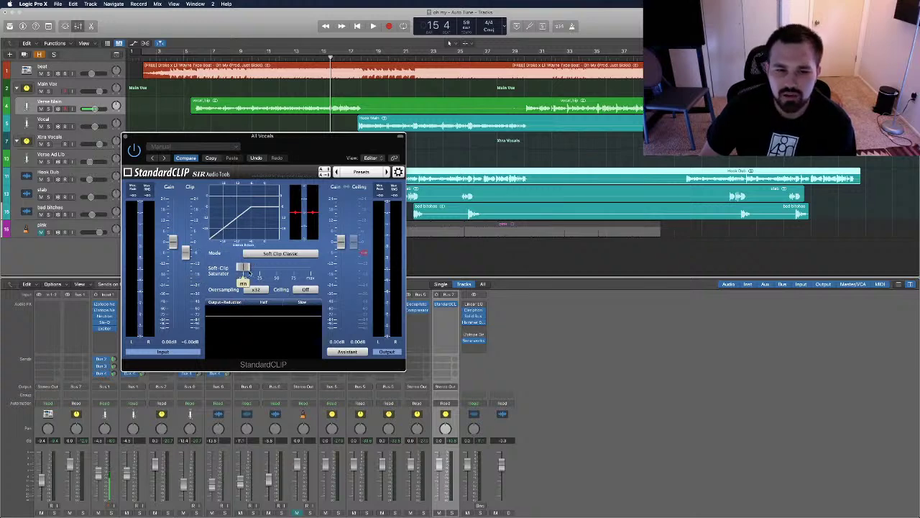
{"action": "left_click_drag", "start_coordinate": [244, 271], "coordinate": [243, 269]}
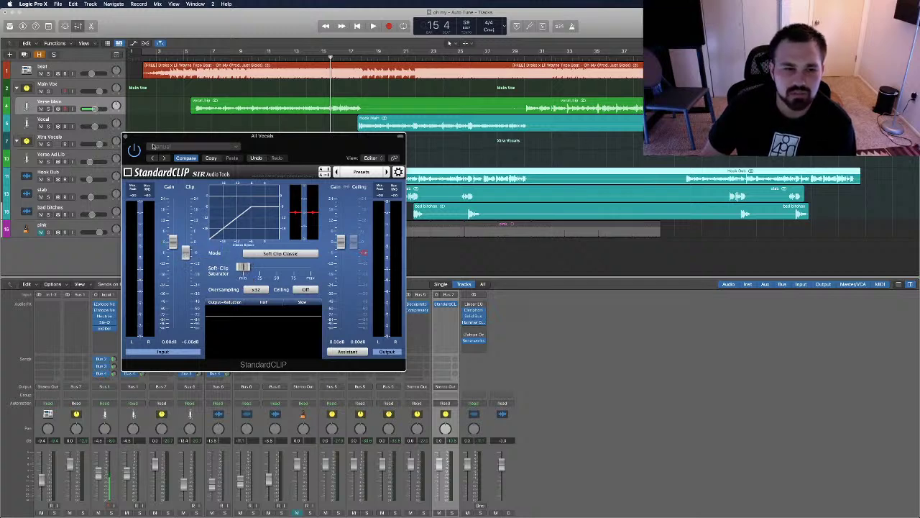
Play from bar 13, set the All Vocals StandardCLIP's Clip level to -13.60 dB, and raise the Soft-Clip Saturator slightly above minimum.
{"action": "key", "text": "space"}
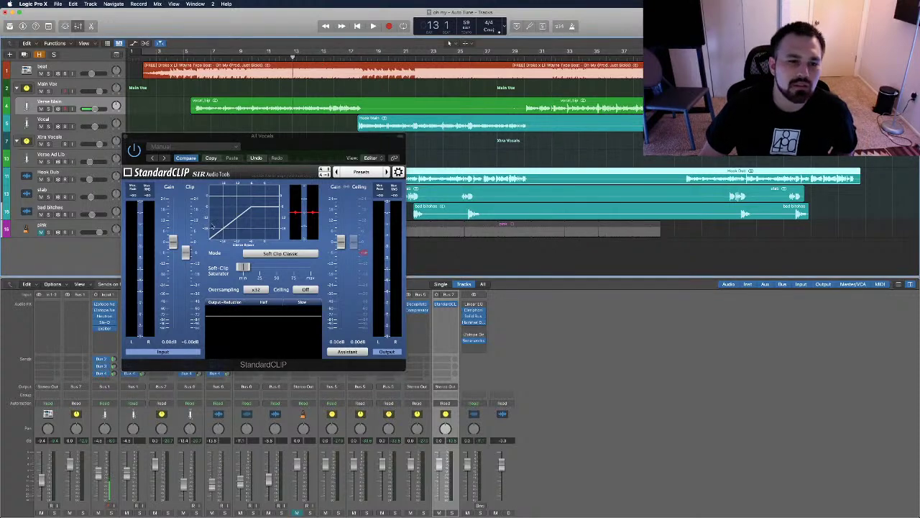
{"action": "key", "text": "space"}
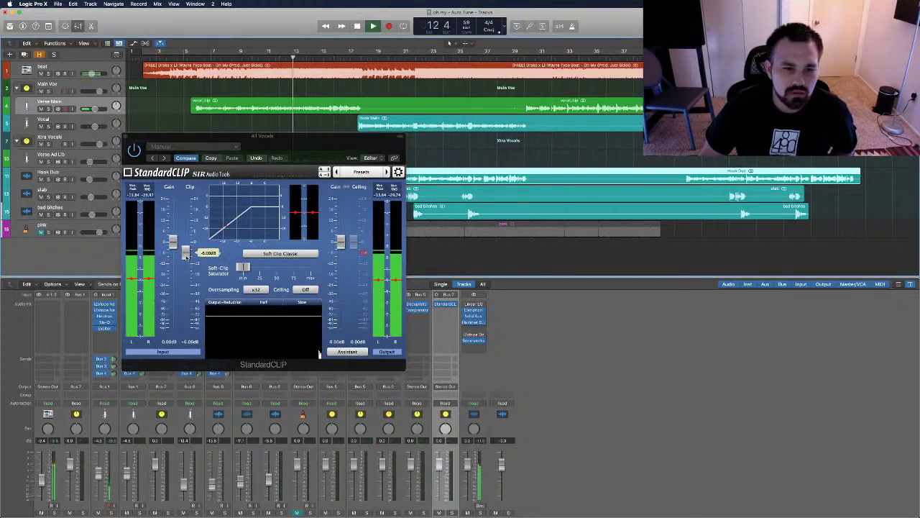
{"action": "left_click_drag", "start_coordinate": [186, 253], "coordinate": [185, 268]}
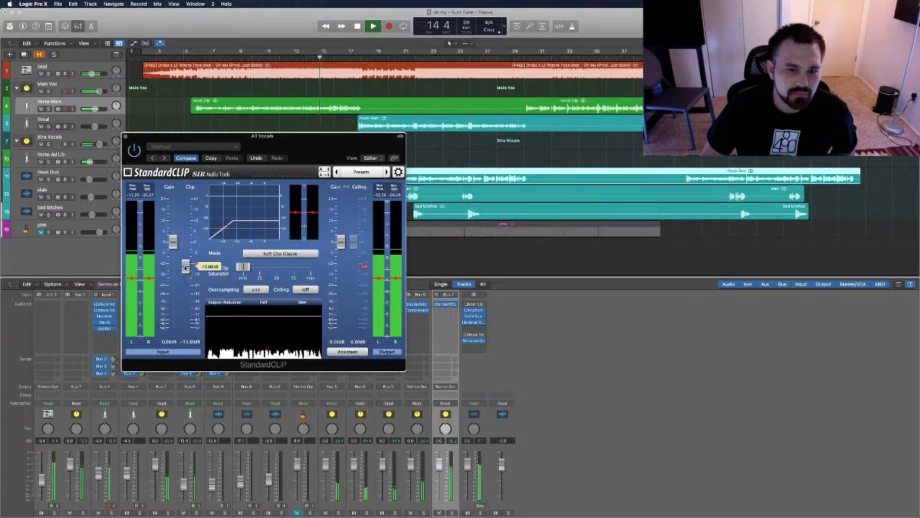
{"action": "left_click_drag", "start_coordinate": [243, 269], "coordinate": [253, 273]}
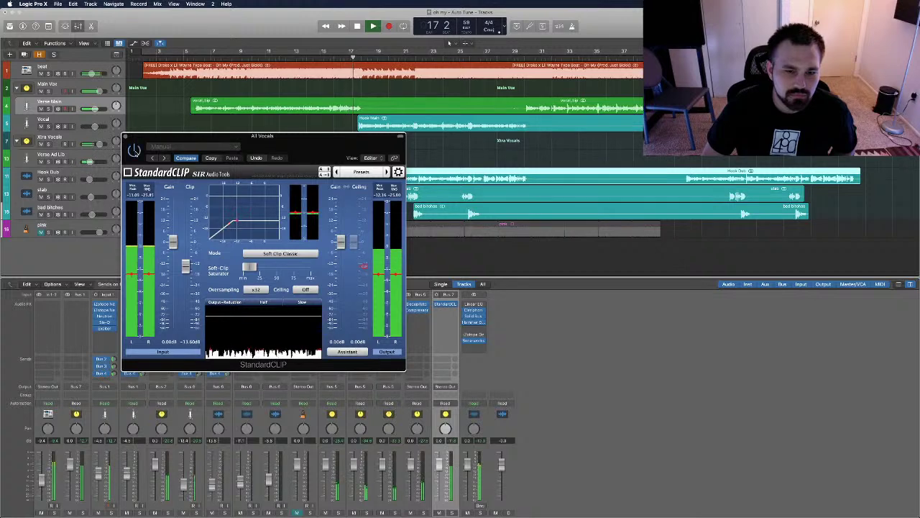
Stop playback, close the All Vocals StandardCLIP window, and open iZotope Ozone 7 on the Mix Bus.
{"action": "key", "text": "space"}
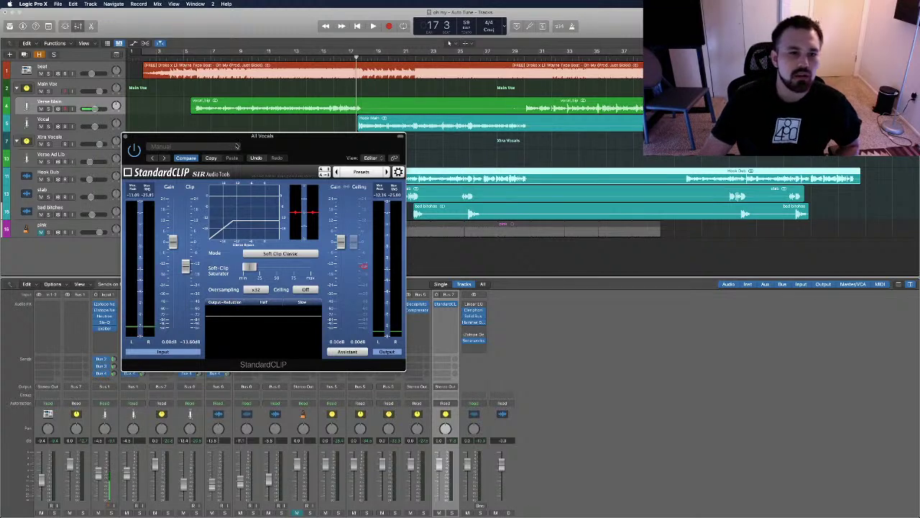
{"action": "left_click", "coordinate": [125, 137]}
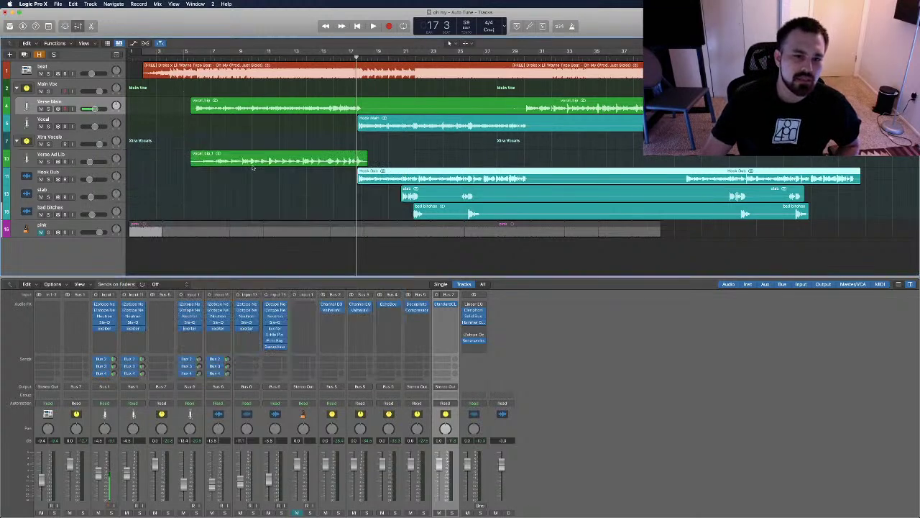
{"action": "left_click", "coordinate": [468, 338]}
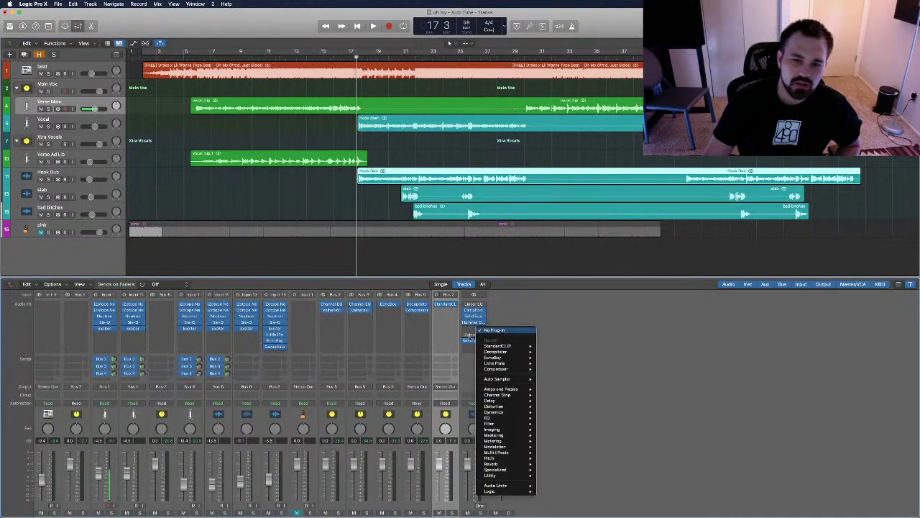
{"action": "left_click", "coordinate": [475, 335]}
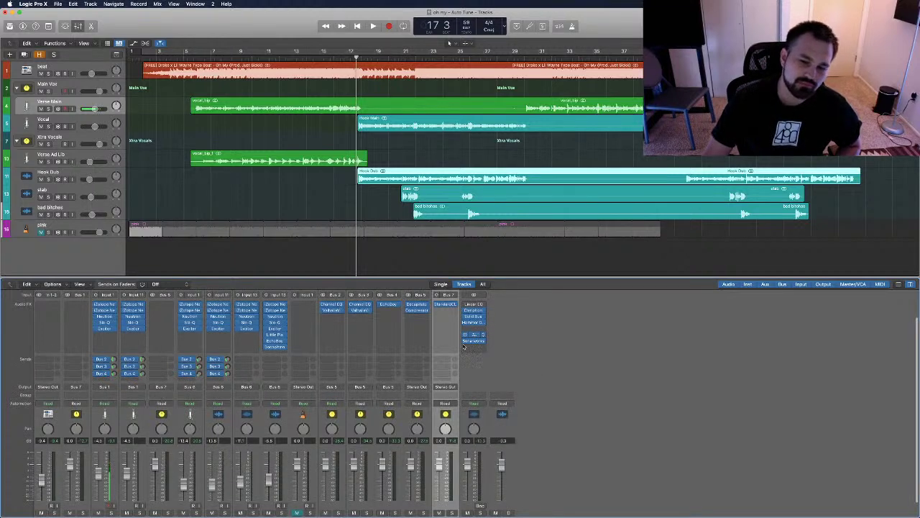
{"action": "left_click", "coordinate": [478, 340]}
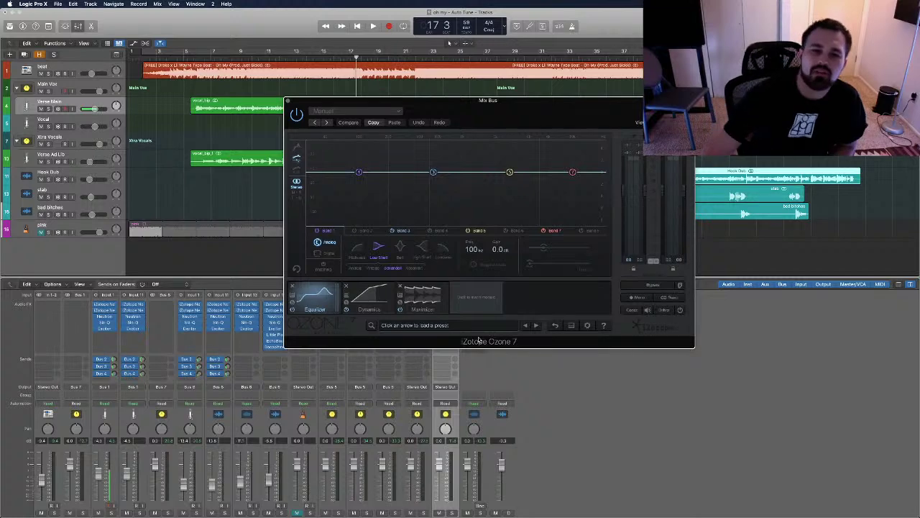
Remove the Dynamics module from the Mix Bus Ozone 7 chain and look over the modules available for insertion.
{"action": "left_click", "coordinate": [345, 285]}
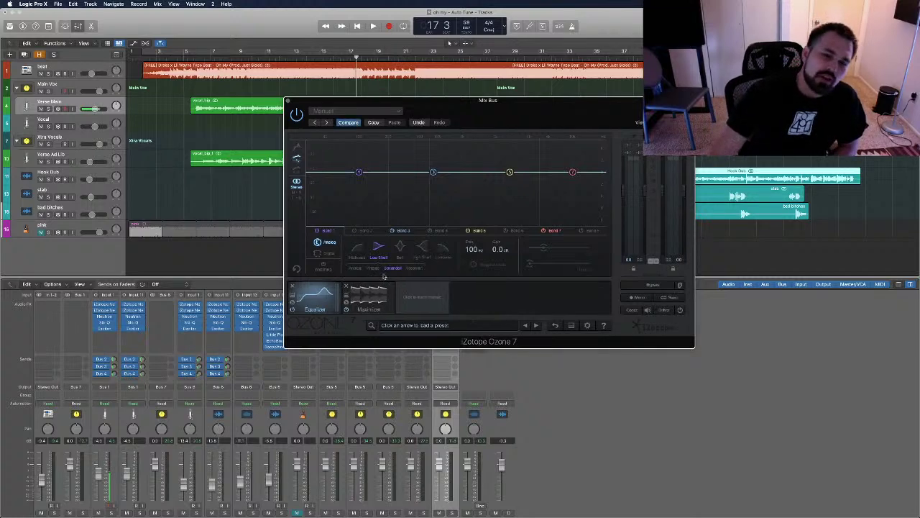
{"action": "left_click_drag", "start_coordinate": [501, 106], "coordinate": [570, 132]}
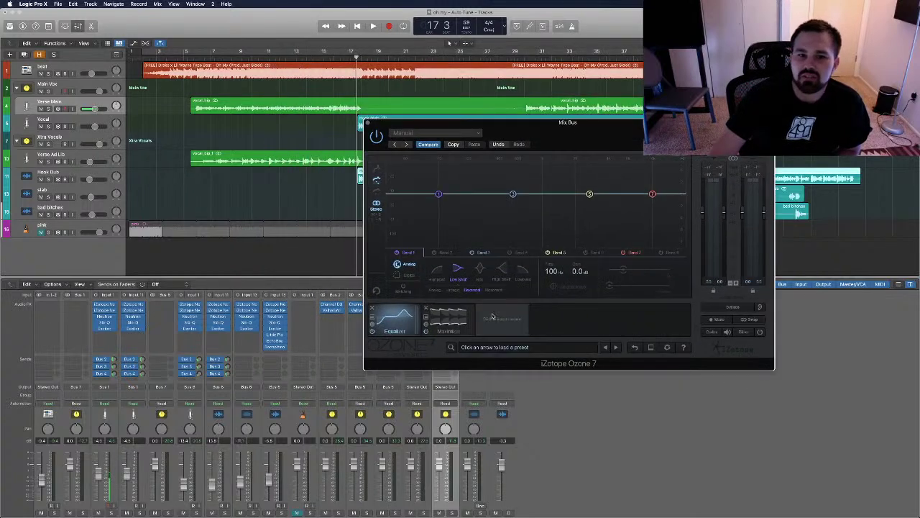
{"action": "left_click", "coordinate": [497, 318]}
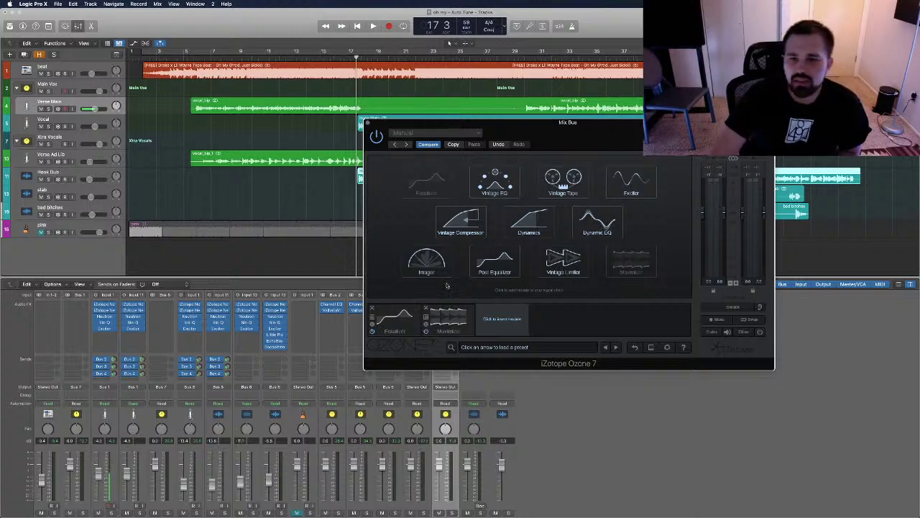
Set Ozone's Maximizer to IRC IV with True Peak Limiting on, Character 0.00 and a -1.0 dB Ceiling.
{"action": "left_click", "coordinate": [446, 327]}
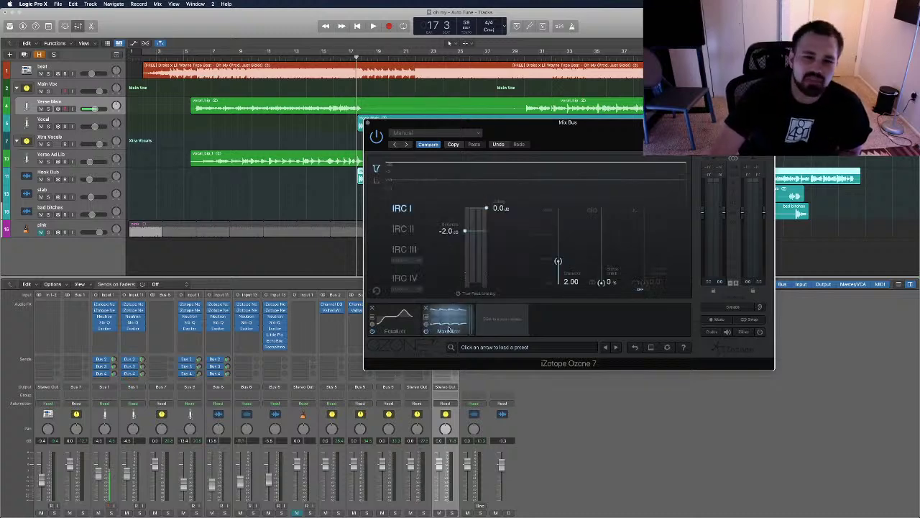
{"action": "left_click", "coordinate": [407, 278]}
{"action": "left_click", "coordinate": [461, 293]}
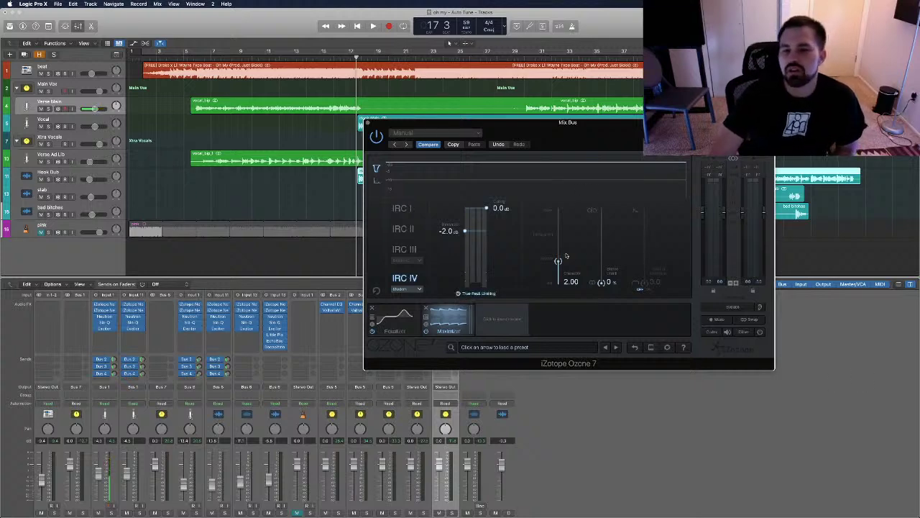
{"action": "left_click_drag", "start_coordinate": [558, 263], "coordinate": [558, 514]}
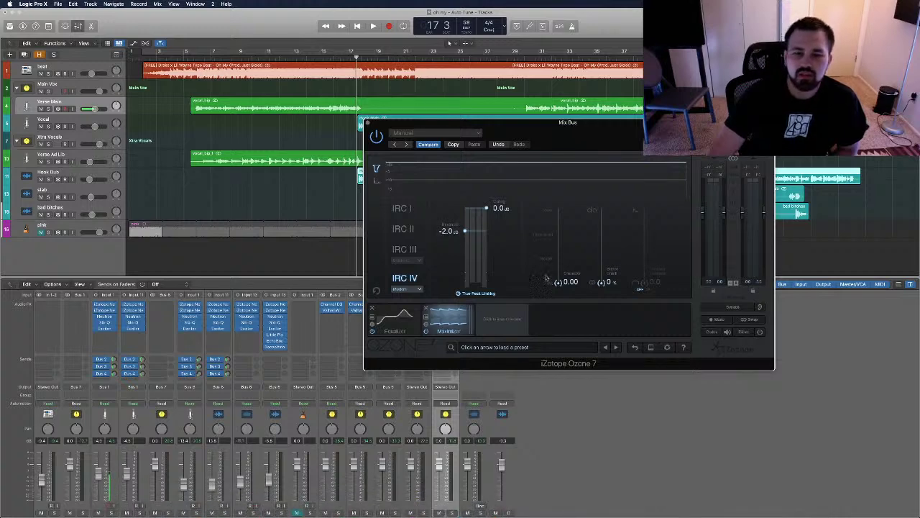
{"action": "left_click", "coordinate": [500, 208]}
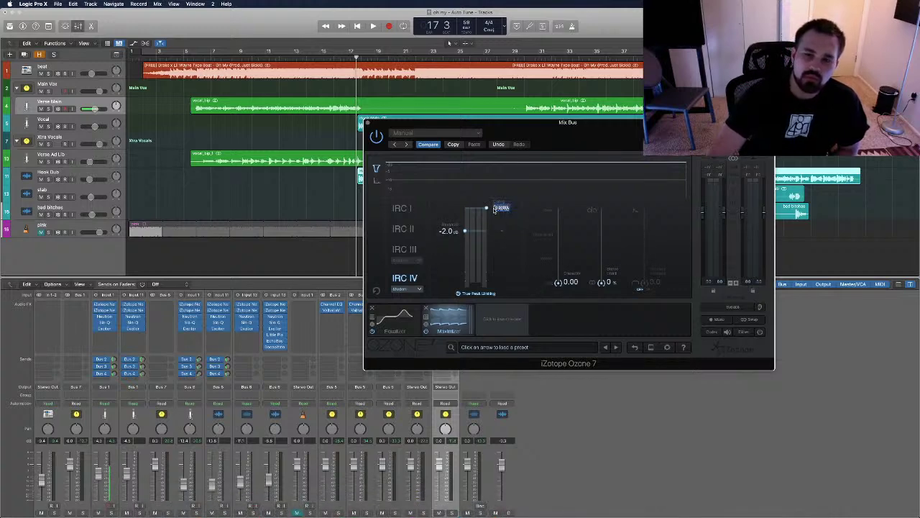
{"action": "type", "text": "-1"}
{"action": "key", "text": "Return"}
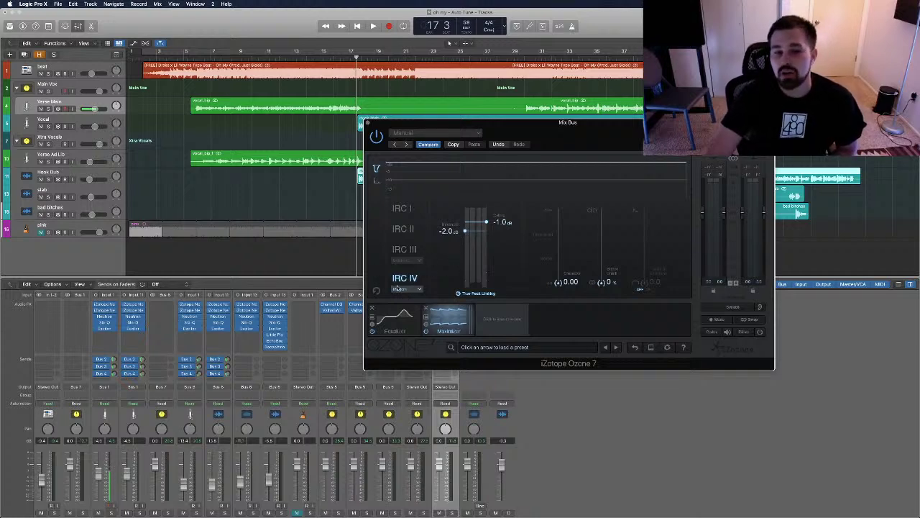
Try the Maximizer's IRC III mode, look over its style options, and return to IRC IV.
{"action": "left_click", "coordinate": [402, 251]}
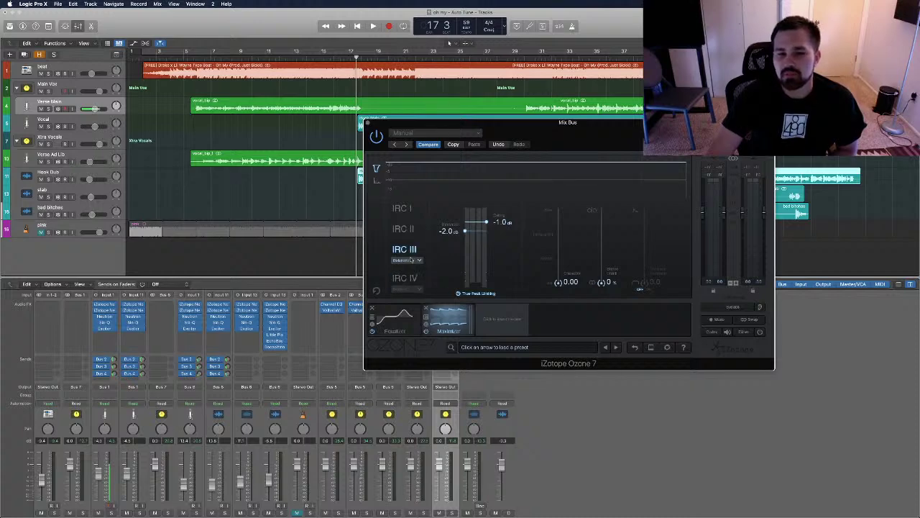
{"action": "left_click", "coordinate": [421, 263]}
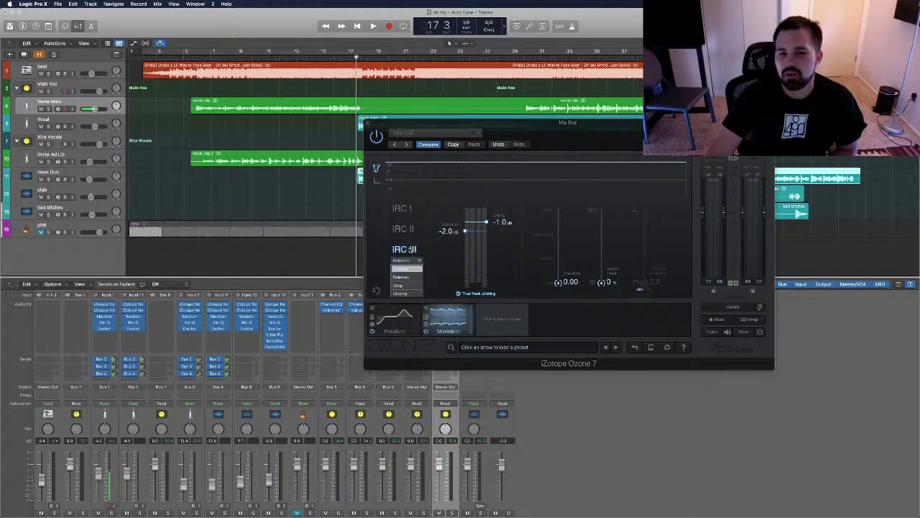
{"action": "left_click", "coordinate": [418, 258]}
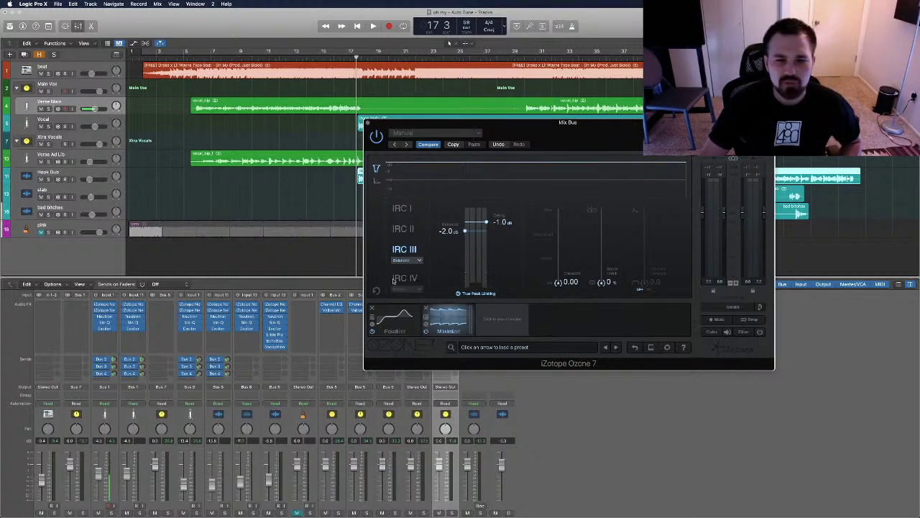
{"action": "left_click", "coordinate": [397, 278]}
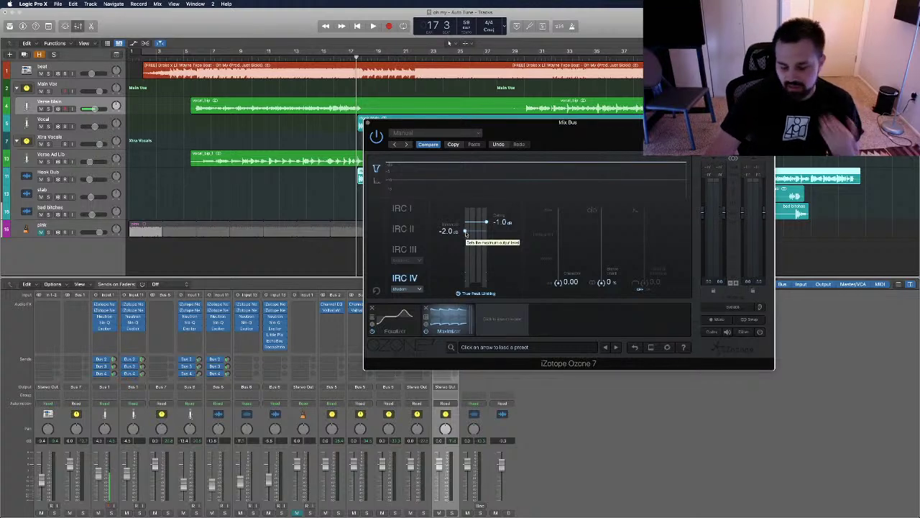
Try a -1.1 dB Ceiling in the Maximizer.
{"action": "double_click", "coordinate": [505, 223]}
{"action": "type", "text": "-1.1"}
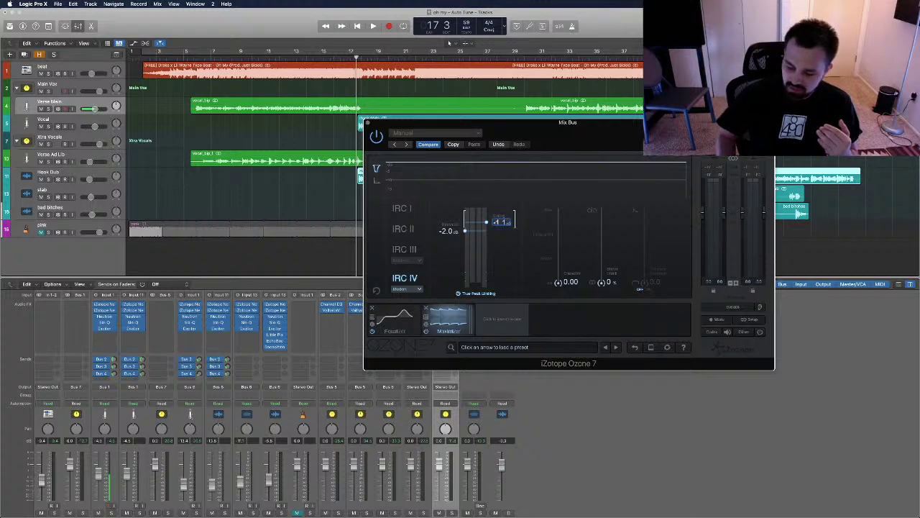
{"action": "key", "text": "Return"}
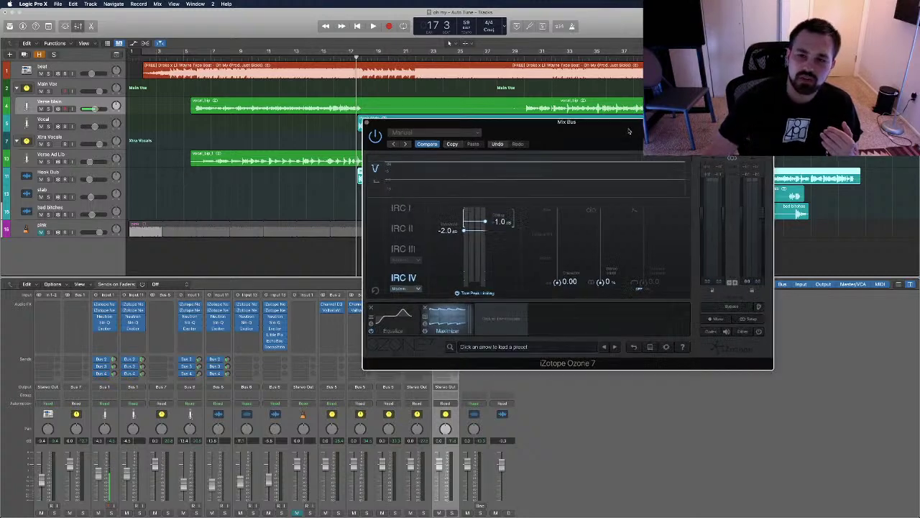
Insert a stereo MultiMeter in the empty slot before Ozone 7 on the Mix Bus and set its analyzer Return Rate to 6.3 dB/s.
{"action": "left_click_drag", "start_coordinate": [639, 126], "coordinate": [248, 78]}
{"action": "left_click", "coordinate": [478, 329]}
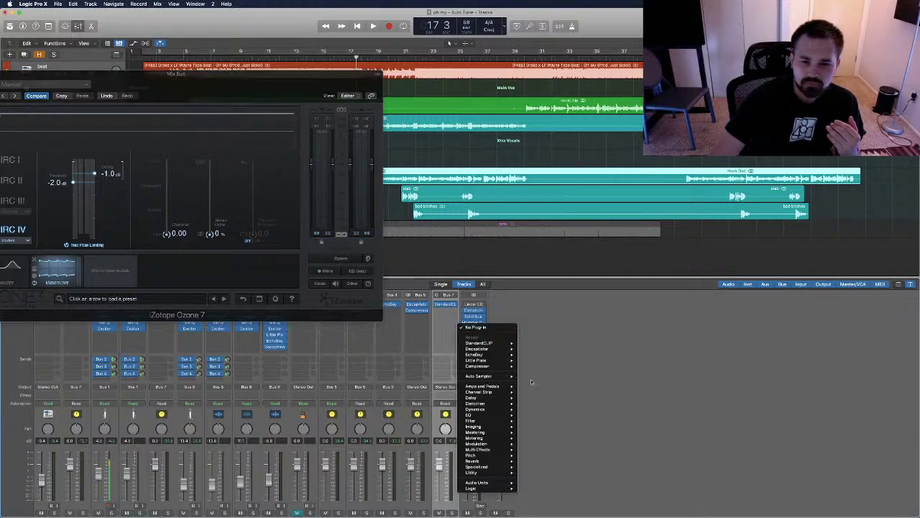
{"action": "mouse_move", "coordinate": [491, 450]}
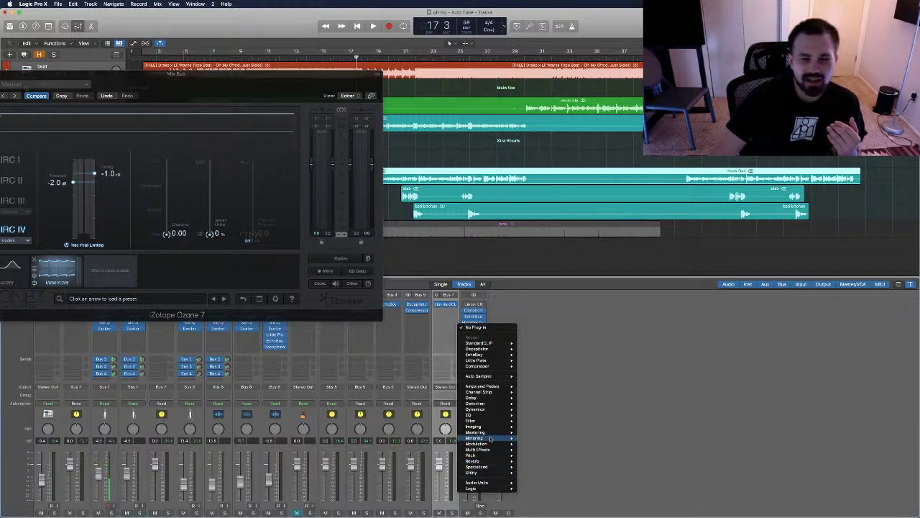
{"action": "mouse_move", "coordinate": [500, 473]}
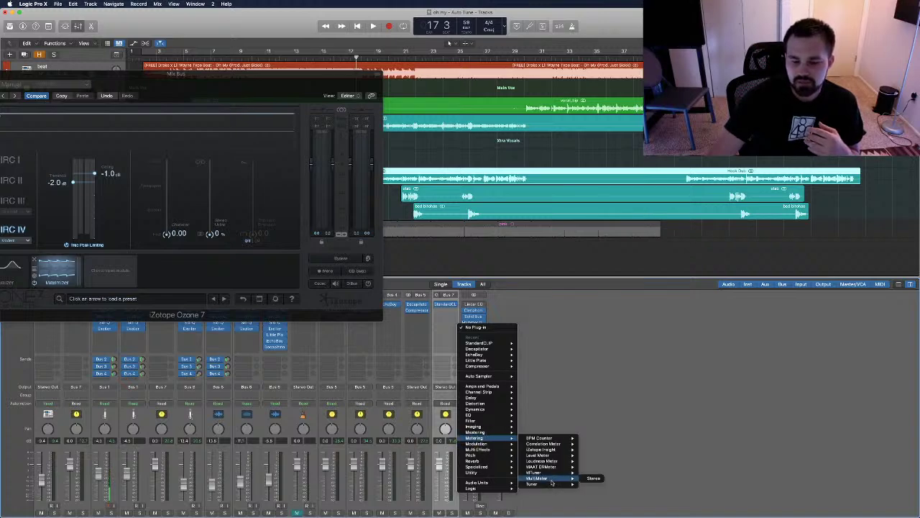
{"action": "left_click", "coordinate": [590, 479]}
{"action": "left_click_drag", "start_coordinate": [494, 120], "coordinate": [761, 201]}
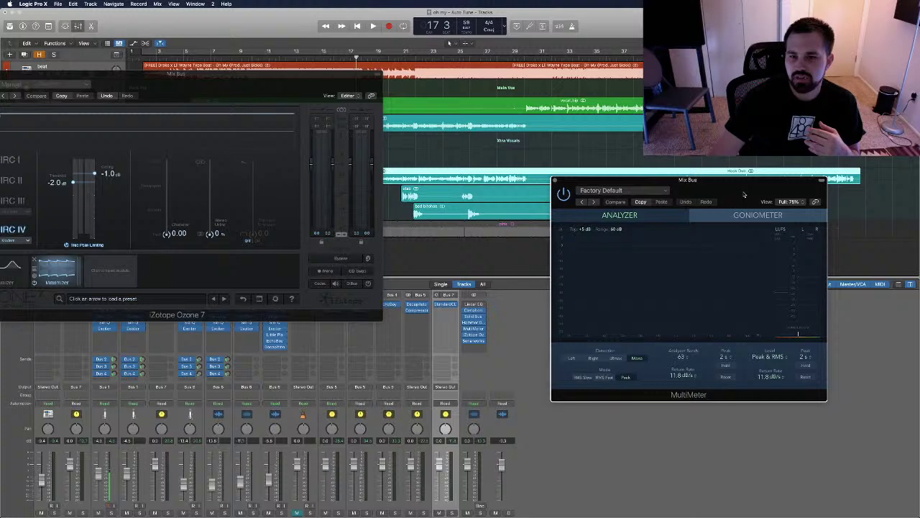
{"action": "left_click", "coordinate": [683, 375]}
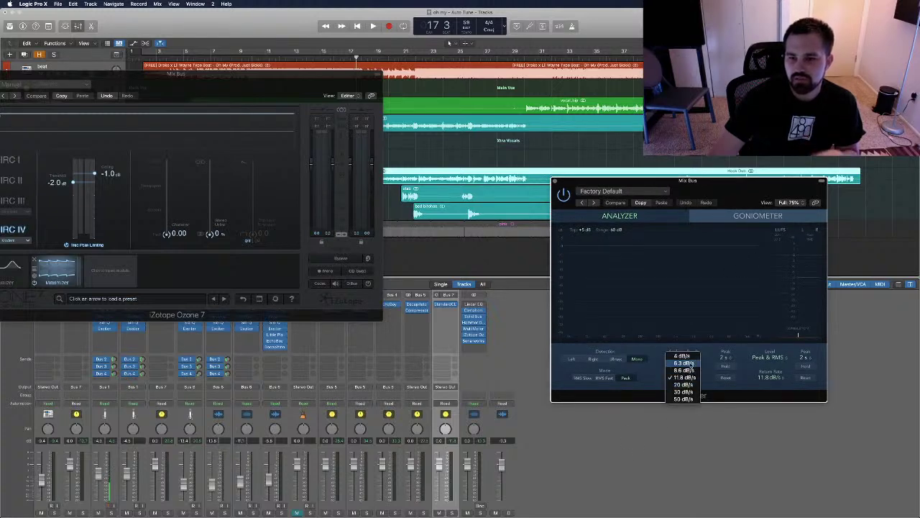
{"action": "left_click", "coordinate": [687, 364]}
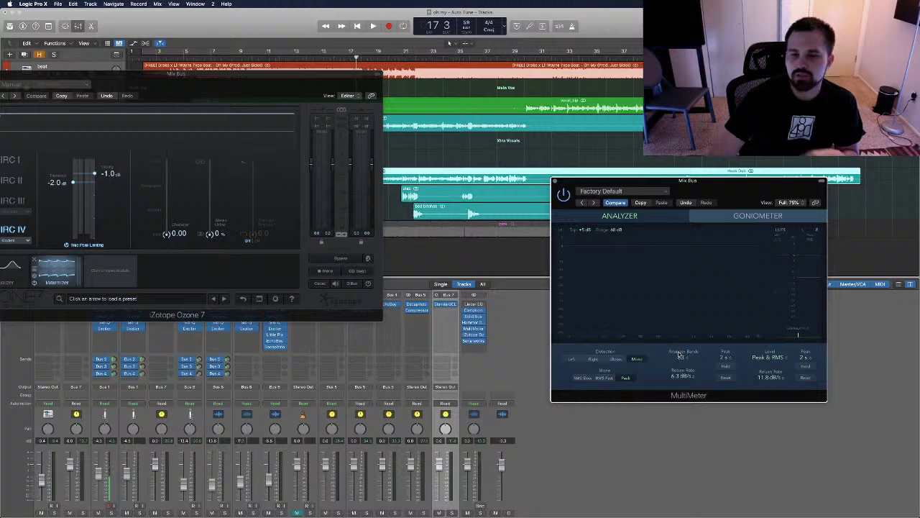
Play the mix with Ozone and MultiMeter side by side, and move MultiMeter below Ozone 7 in the Mix Bus inserts.
{"action": "left_click_drag", "start_coordinate": [249, 84], "coordinate": [380, 93]}
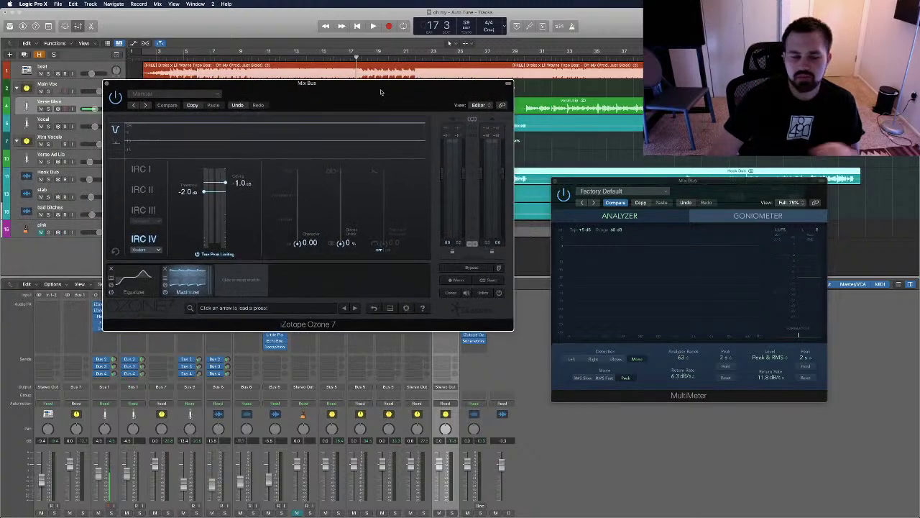
{"action": "left_click", "coordinate": [785, 296]}
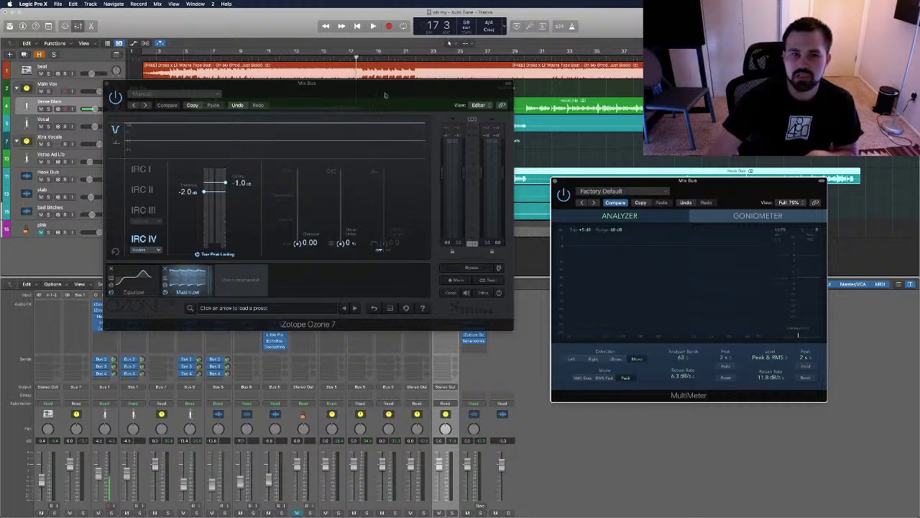
{"action": "left_click_drag", "start_coordinate": [387, 92], "coordinate": [318, 196]}
{"action": "key", "text": "space"}
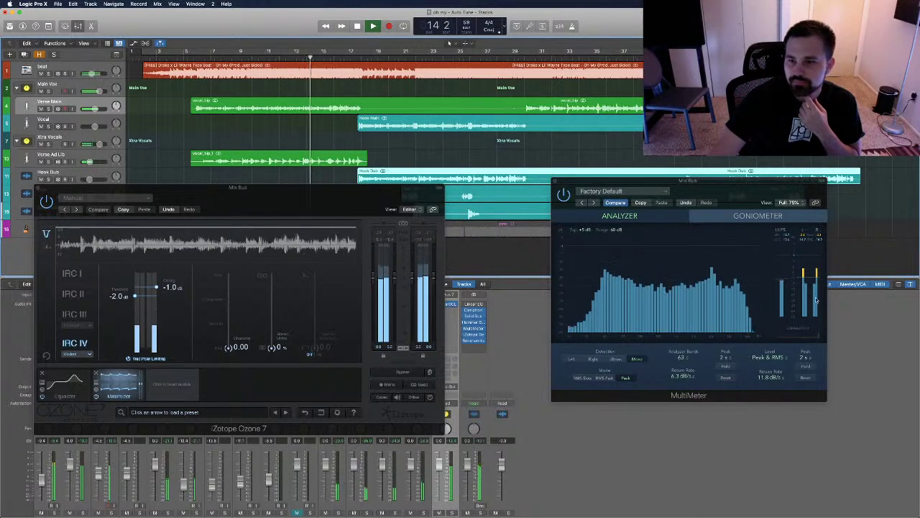
{"action": "left_click", "coordinate": [482, 336]}
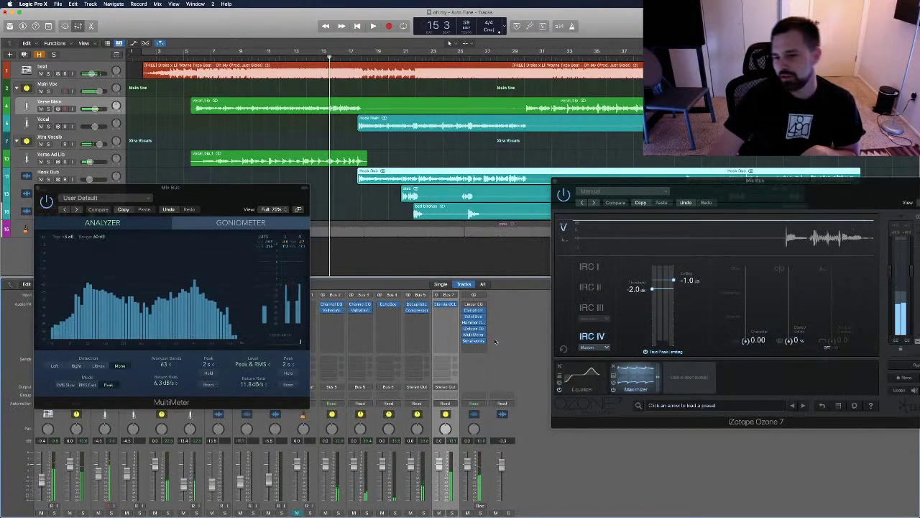
{"action": "left_click_drag", "start_coordinate": [785, 200], "coordinate": [689, 166]}
Lower the Maximizer's Threshold to -3.3 dB during playback and stop near bar 18.
{"action": "key", "text": "space"}
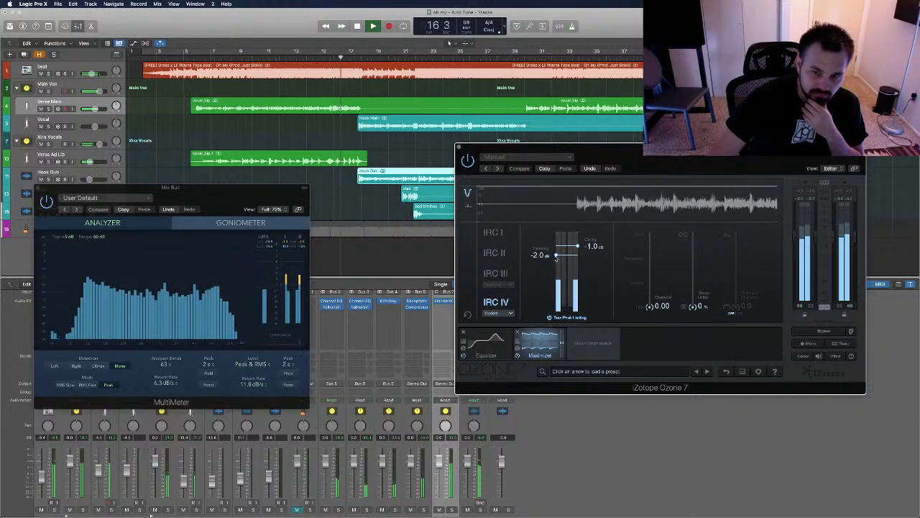
{"action": "left_click_drag", "start_coordinate": [556, 256], "coordinate": [555, 268]}
{"action": "key", "text": "space"}
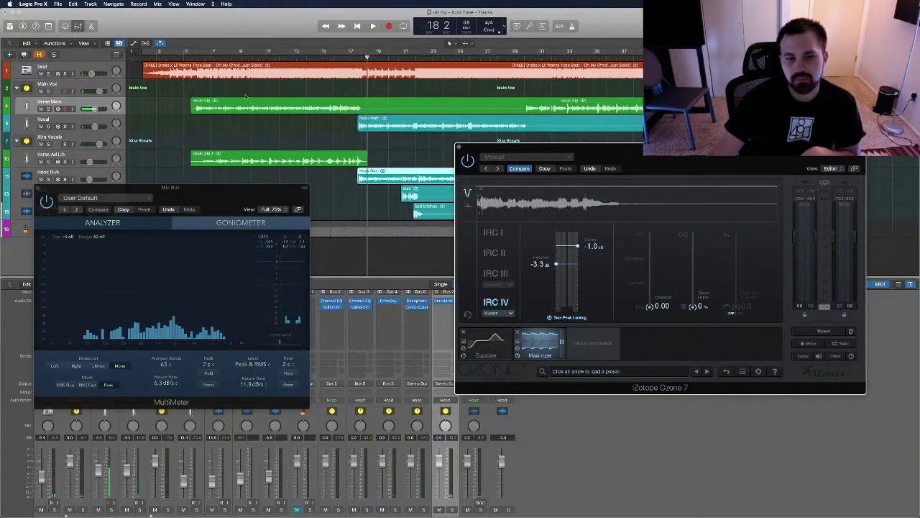
Play the song from bar 7 to about bar 17 to check the limited mix's loudness on MultiMeter.
{"action": "left_click", "coordinate": [209, 58]}
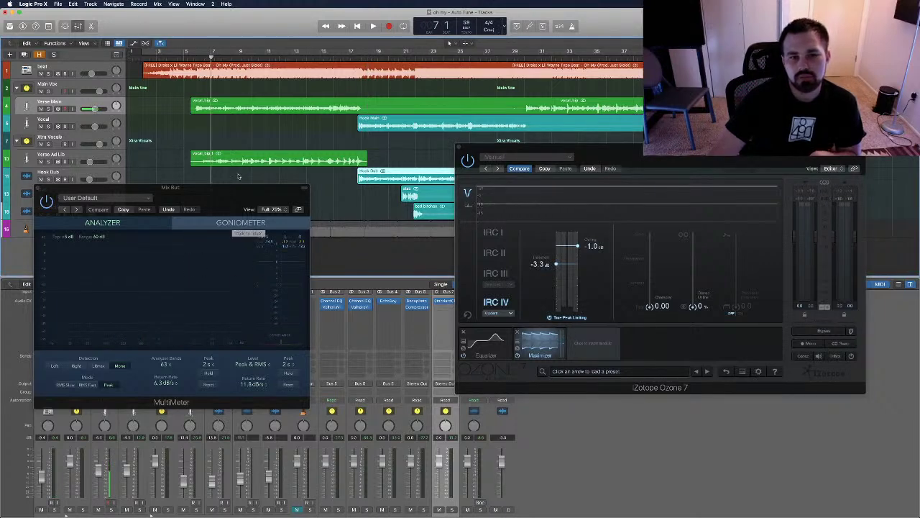
{"action": "key", "text": "space"}
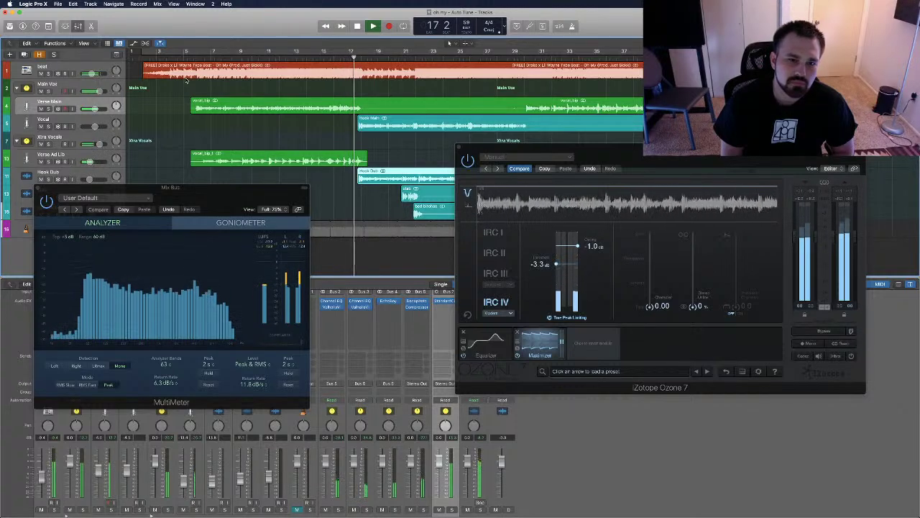
{"action": "key", "text": "space"}
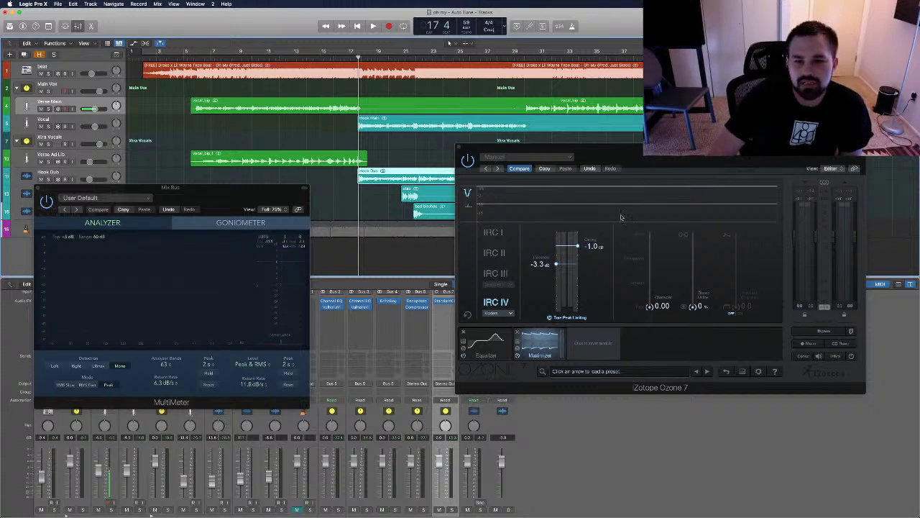
{"action": "left_click_drag", "start_coordinate": [613, 153], "coordinate": [541, 146]}
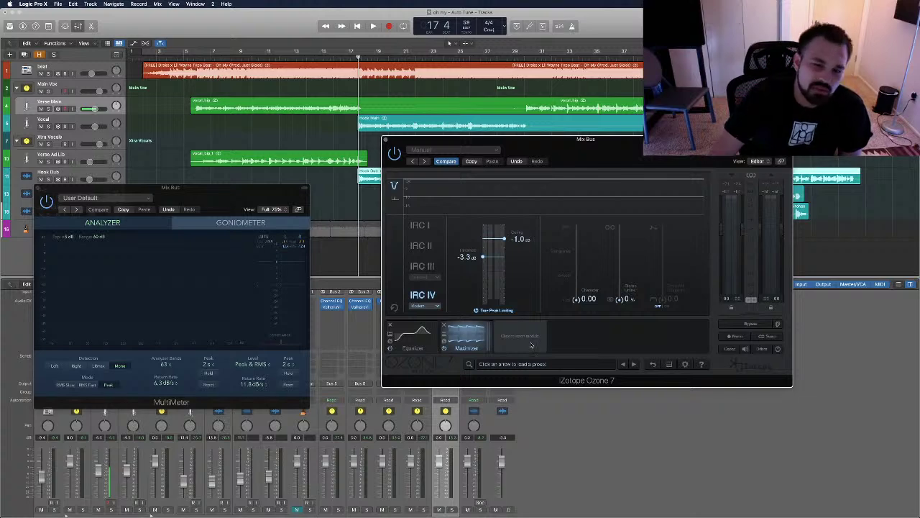
Insert an Imager module between the Equalizer and Maximizer in the Mix Bus's Ozone 7.
{"action": "left_click", "coordinate": [509, 327]}
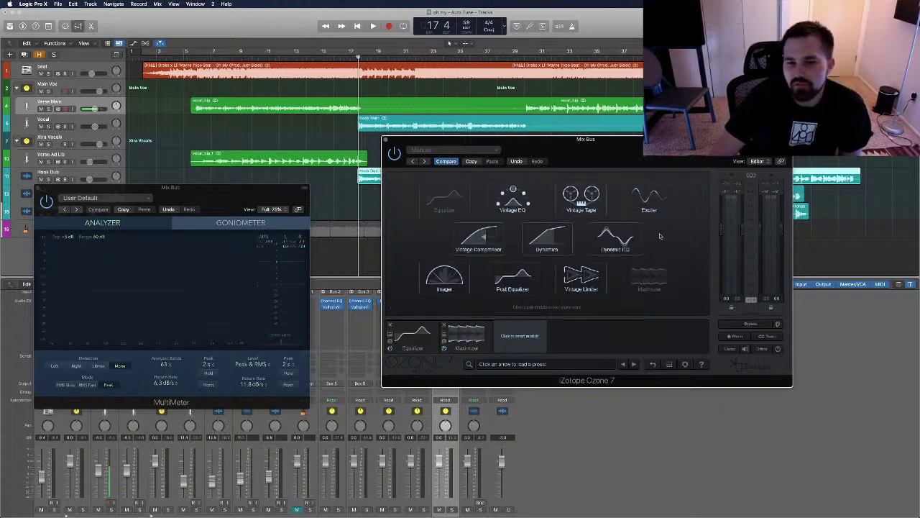
{"action": "left_click", "coordinate": [446, 281]}
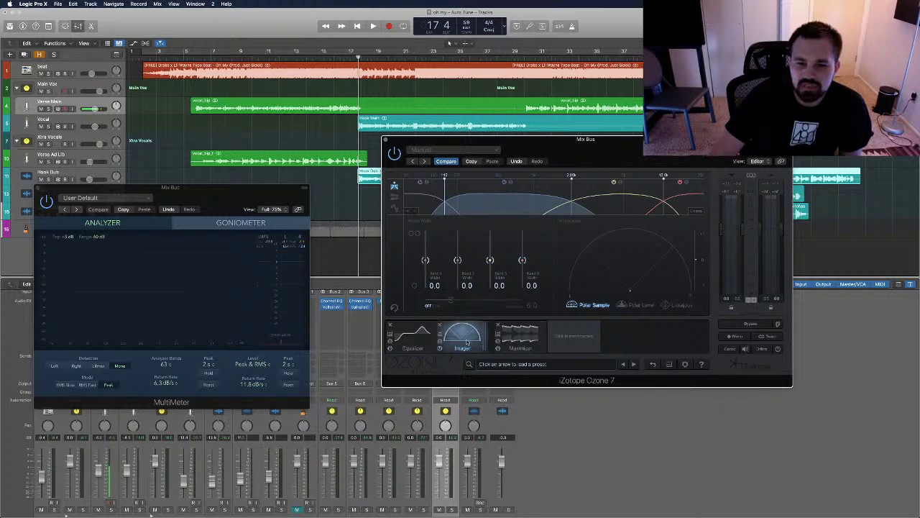
{"action": "left_click", "coordinate": [588, 350]}
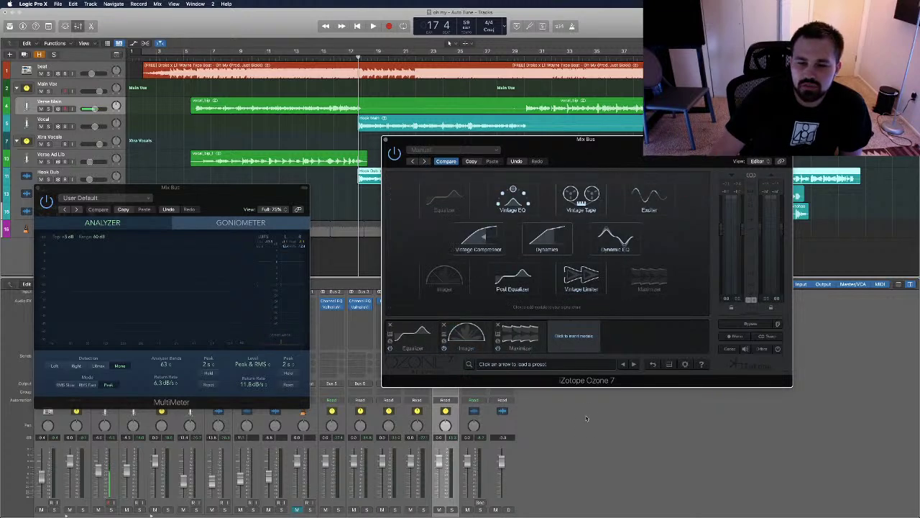
{"action": "left_click", "coordinate": [474, 336]}
{"action": "left_click_drag", "start_coordinate": [648, 165], "coordinate": [775, 153]}
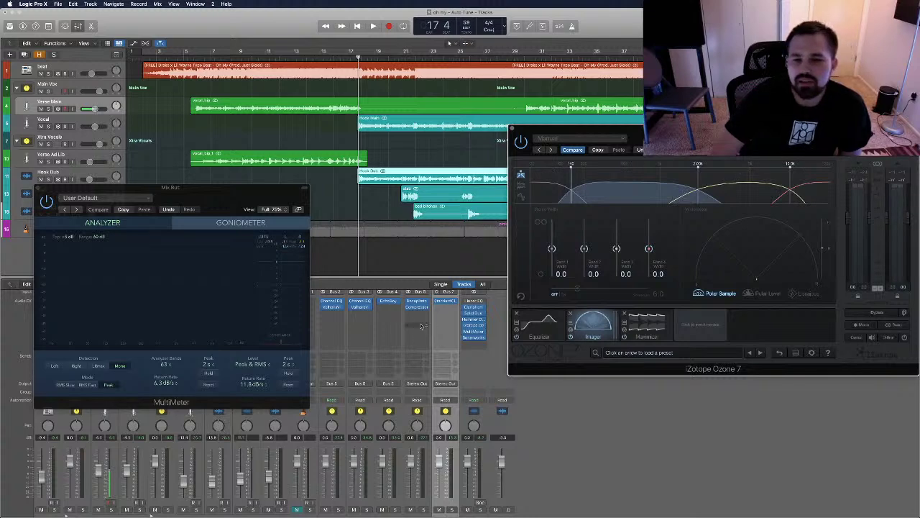
{"action": "left_click_drag", "start_coordinate": [690, 141], "coordinate": [521, 151]}
Add a Vintage Tape module to Ozone 7, place it before the Maximizer, and set its Harmonics to 0.1.
{"action": "left_click", "coordinate": [526, 341]}
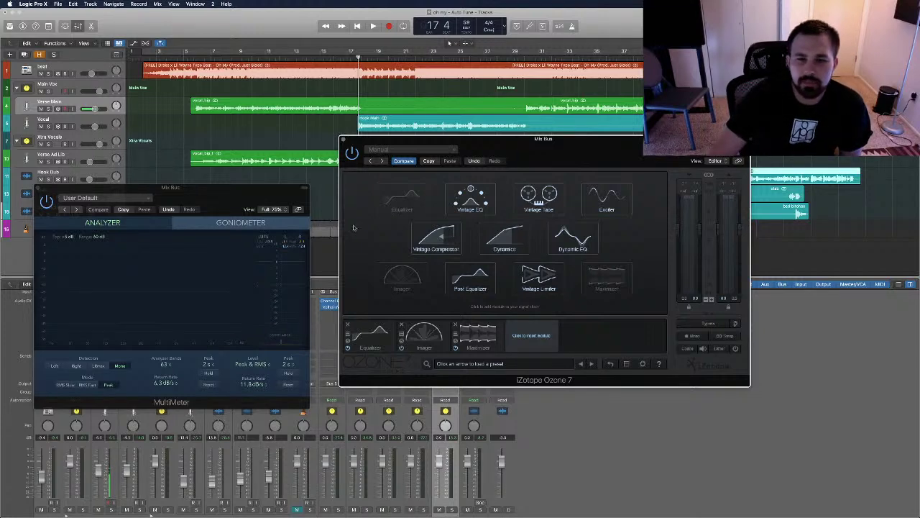
{"action": "left_click", "coordinate": [540, 198]}
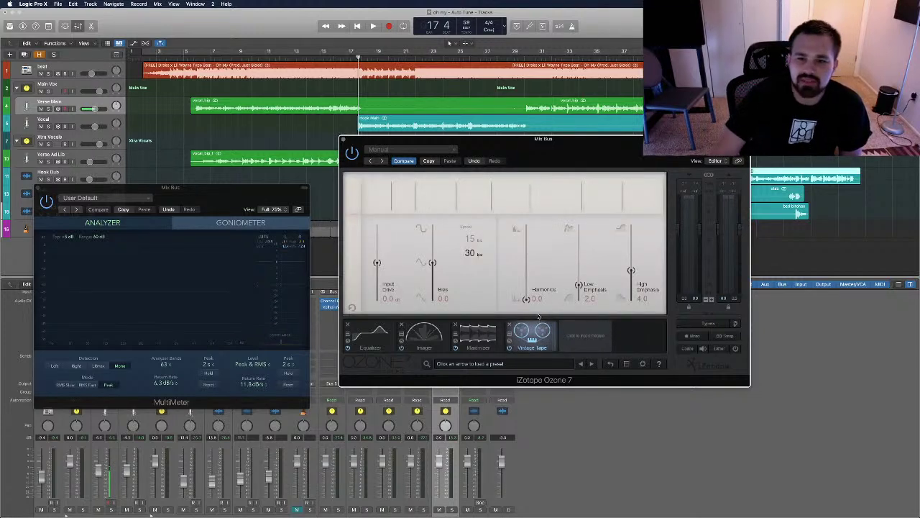
{"action": "left_click_drag", "start_coordinate": [532, 338], "coordinate": [483, 348]}
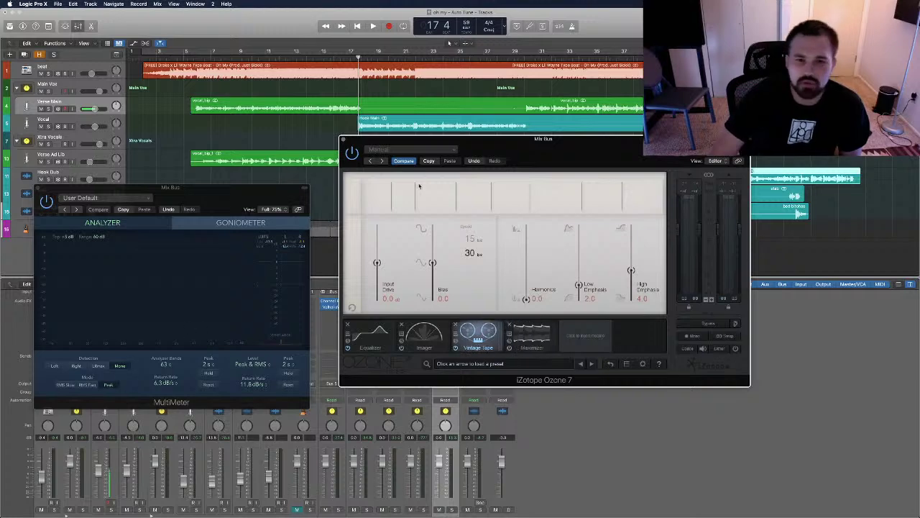
{"action": "left_click_drag", "start_coordinate": [583, 135], "coordinate": [699, 132]}
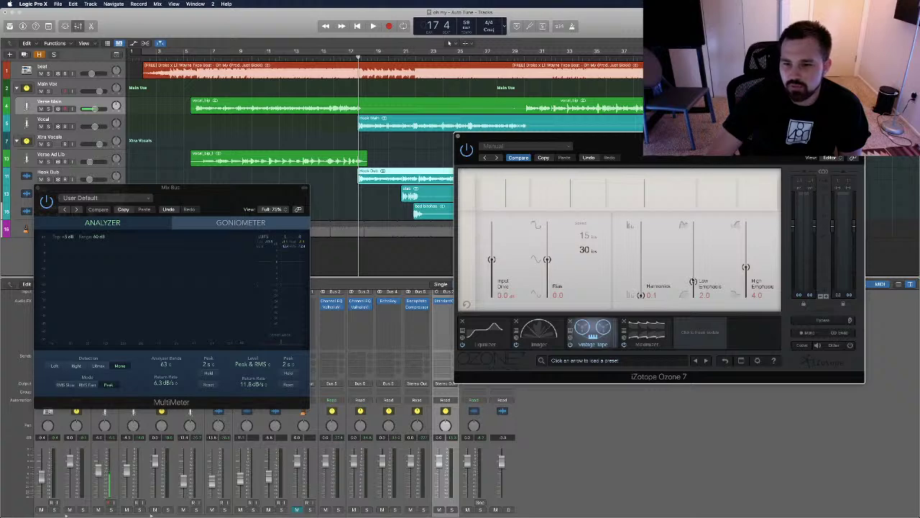
Play the mix from bar 14 and set the Vintage Tape's Input Drive to 0.1 dB.
{"action": "left_click", "coordinate": [312, 51]}
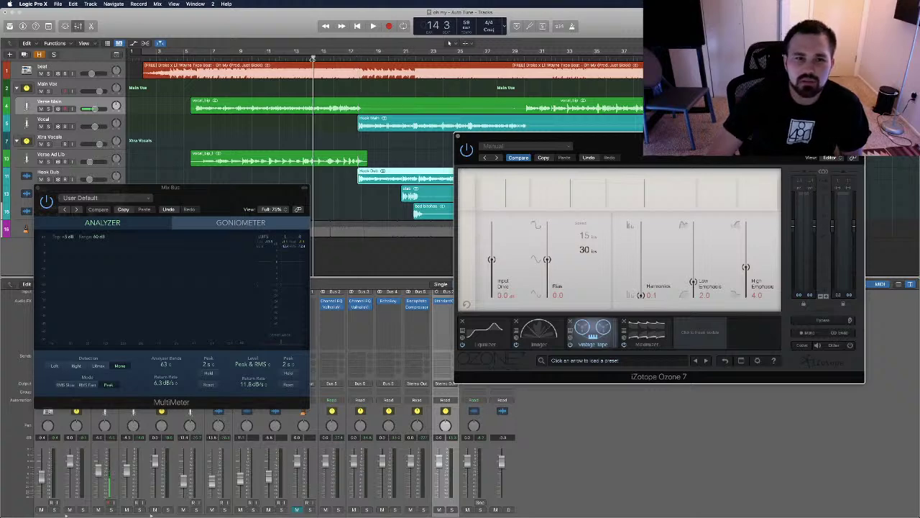
{"action": "key", "text": "space"}
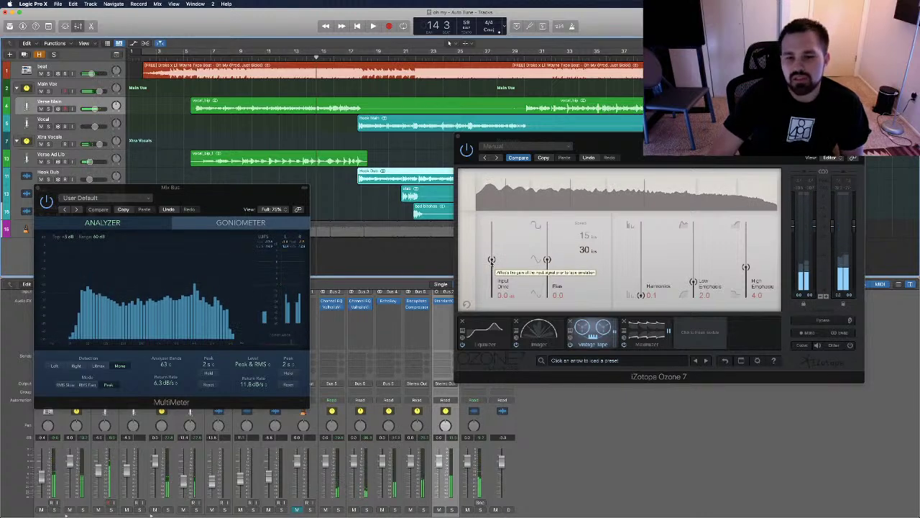
{"action": "left_click_drag", "start_coordinate": [492, 263], "coordinate": [491, 262]}
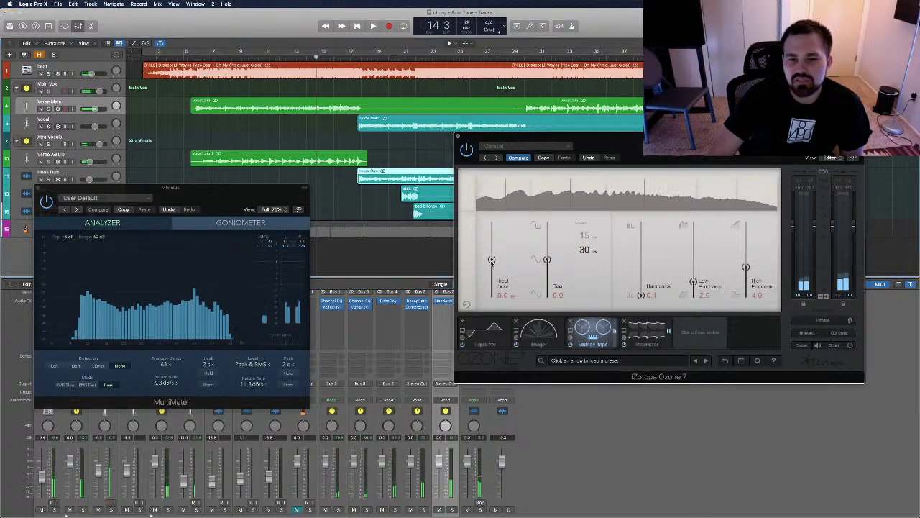
{"action": "left_click", "coordinate": [644, 329]}
{"action": "left_click", "coordinate": [593, 328]}
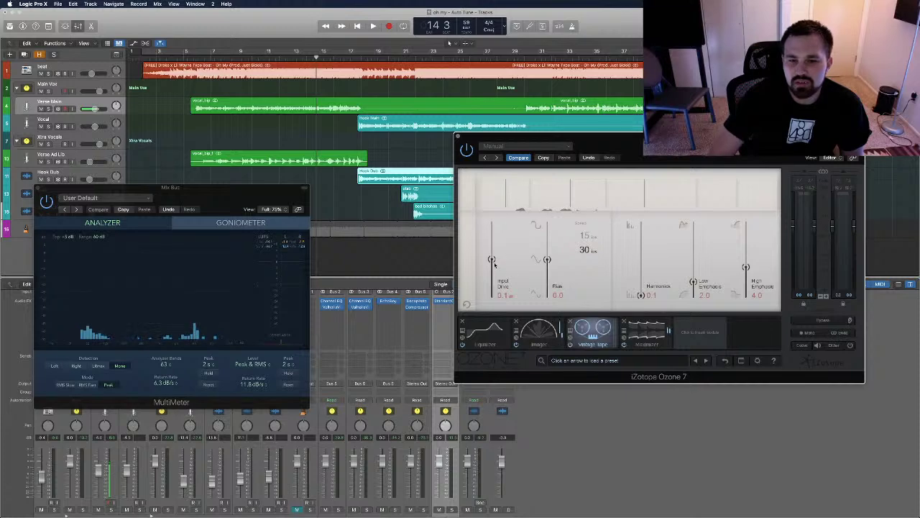
Review Ozone's Imager, available modules and Equalizer, and play the mix on to about bar 32 with the Equalizer open.
{"action": "left_click", "coordinate": [548, 342]}
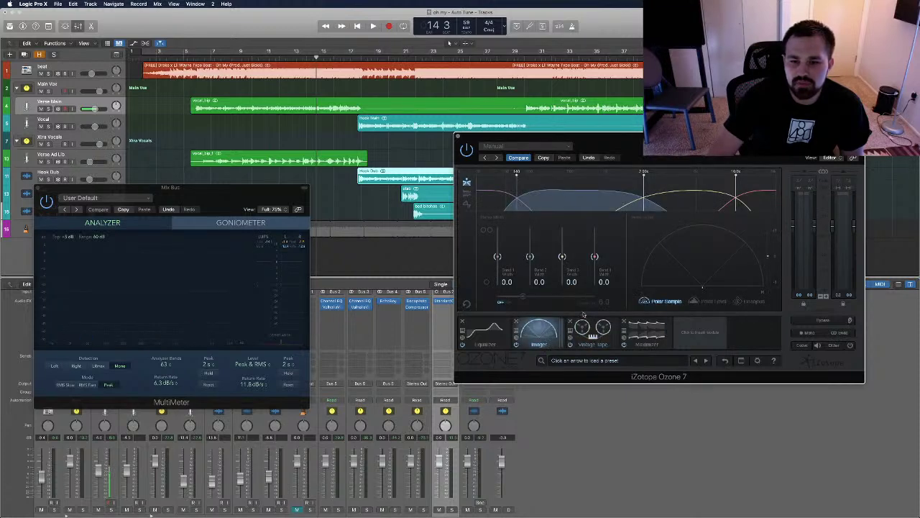
{"action": "left_click", "coordinate": [693, 346]}
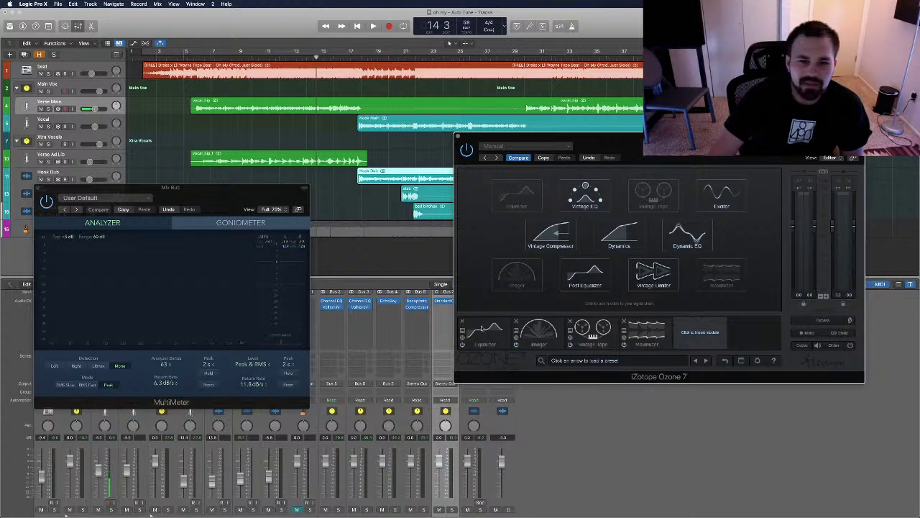
{"action": "left_click", "coordinate": [481, 329]}
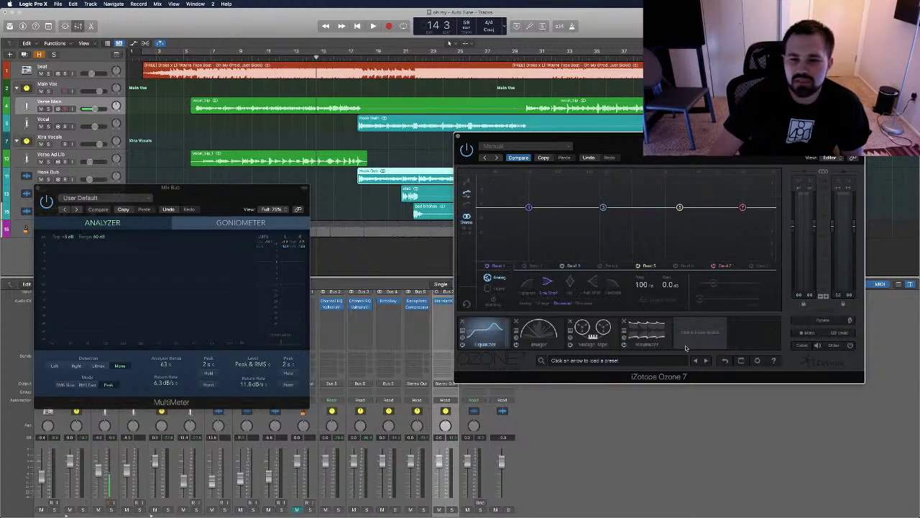
{"action": "key", "text": "space"}
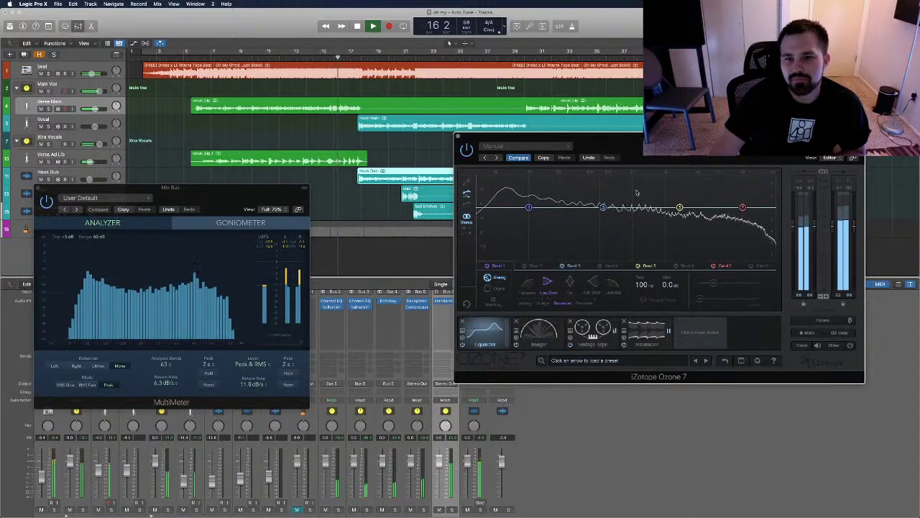
{"action": "key", "text": "space"}
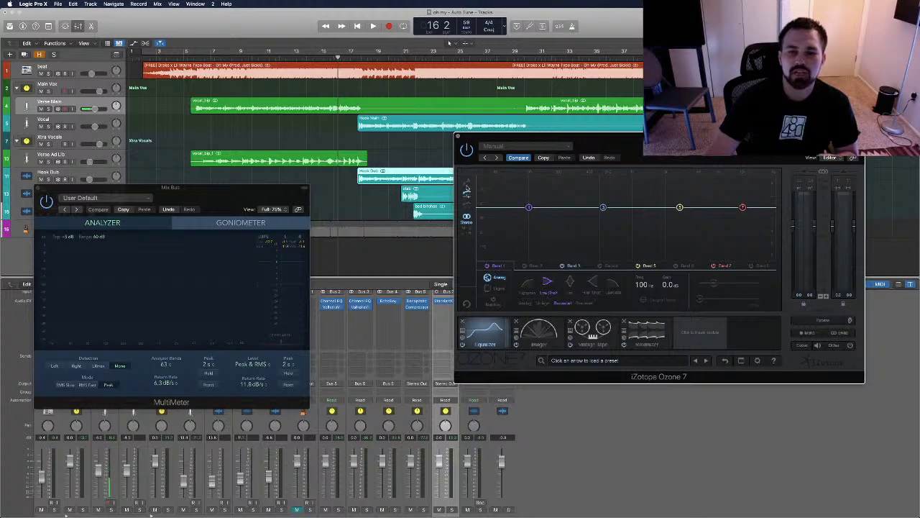
{"action": "key", "text": "space"}
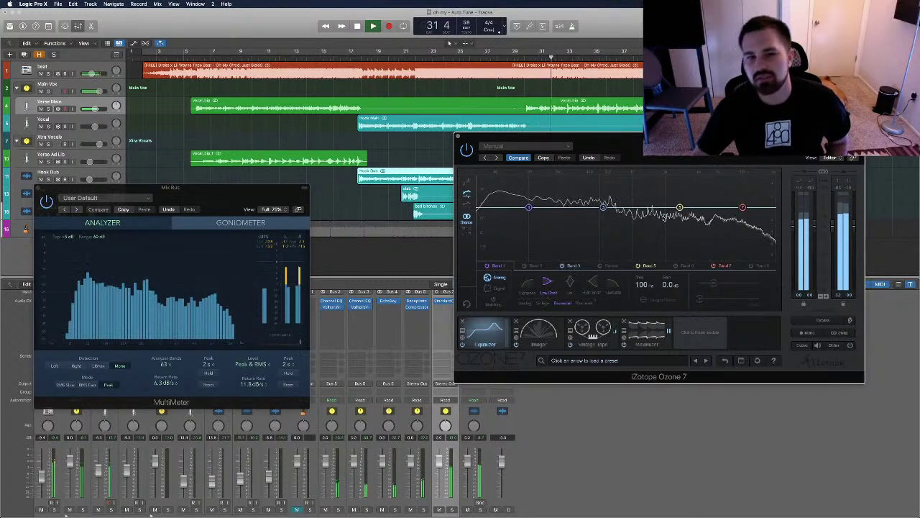
{"action": "key", "text": "space"}
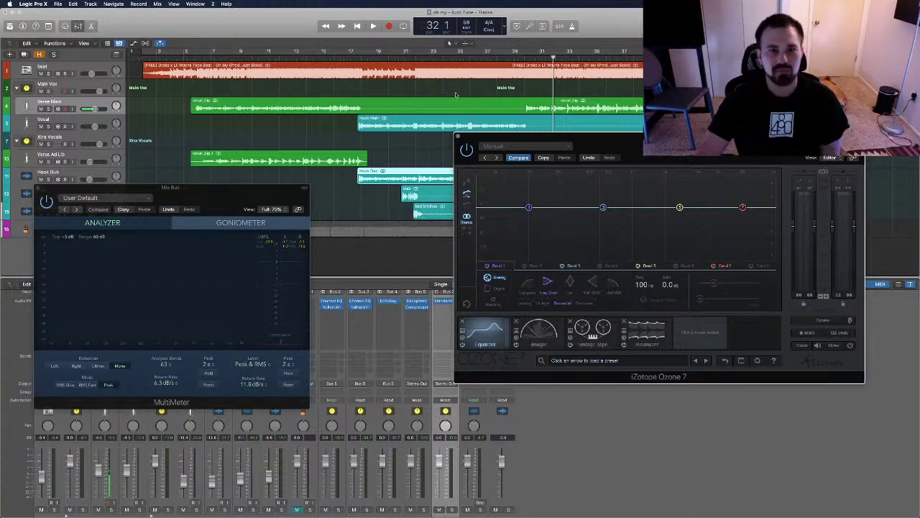
Play the song from bar 21 and check the Maximizer and Vintage Tape modules during playback.
{"action": "left_click", "coordinate": [407, 58]}
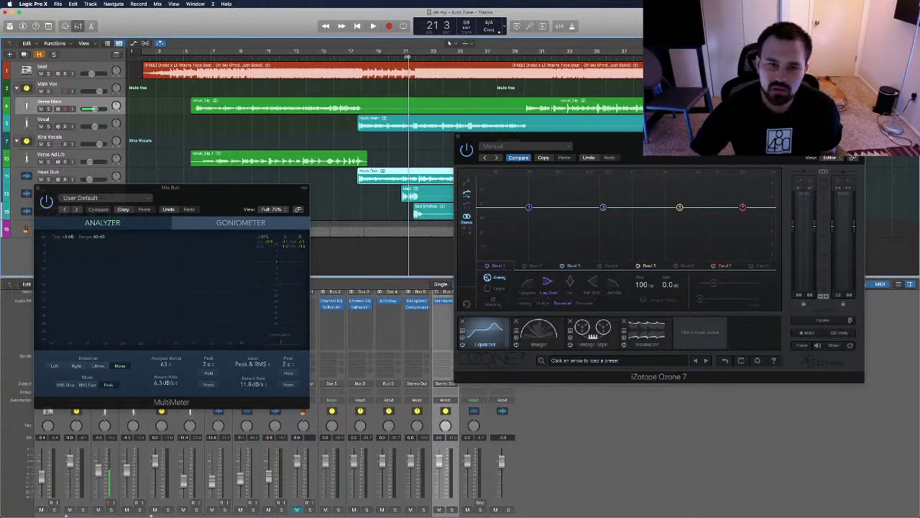
{"action": "key", "text": "space"}
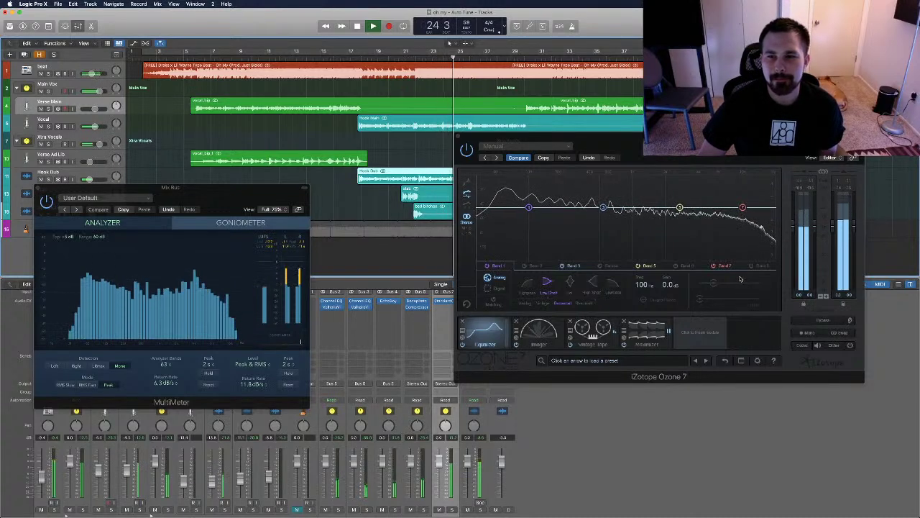
{"action": "left_click", "coordinate": [647, 332]}
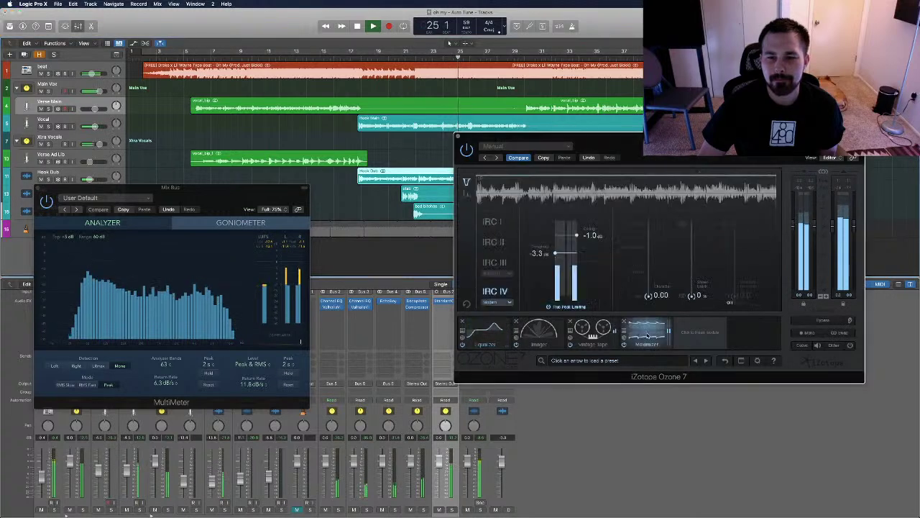
{"action": "left_click", "coordinate": [591, 336]}
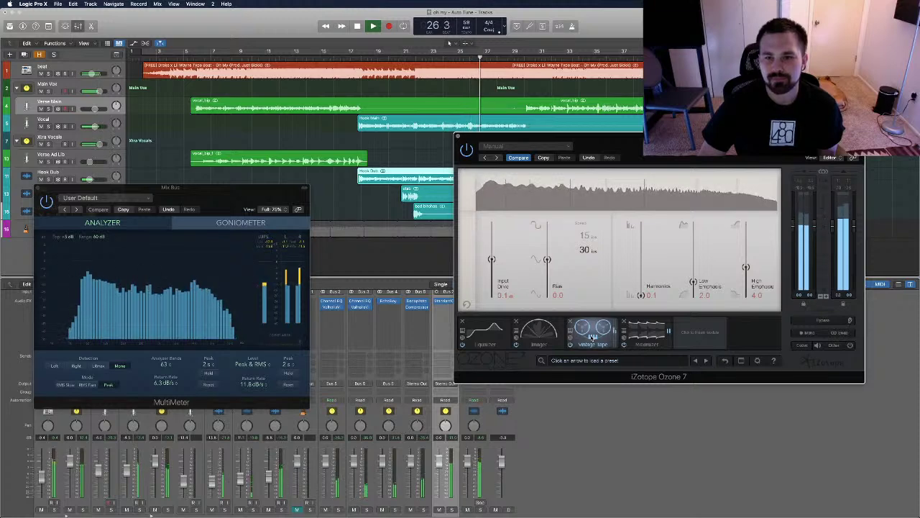
Add a Post Equalizer module to Ozone 7 and place it between the Vintage Tape and the Maximizer.
{"action": "left_click", "coordinate": [694, 335]}
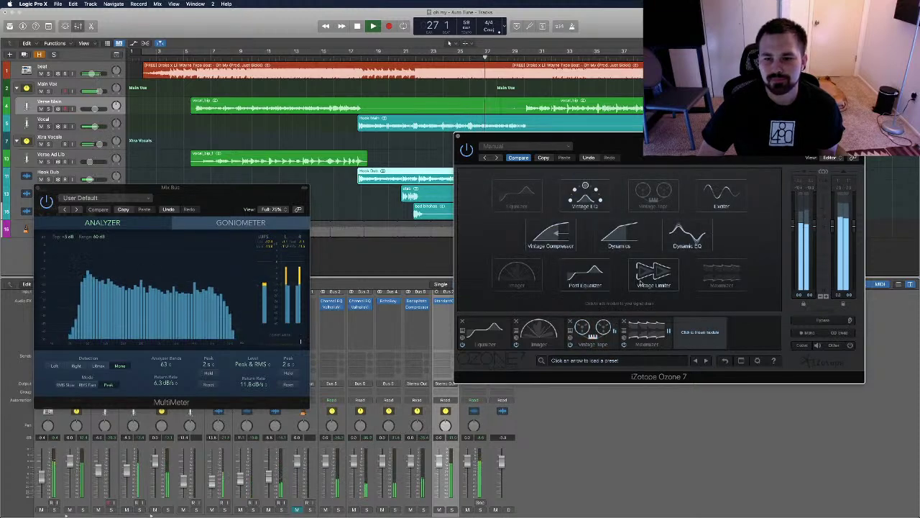
{"action": "left_click", "coordinate": [585, 273]}
{"action": "left_click_drag", "start_coordinate": [701, 334], "coordinate": [645, 336]}
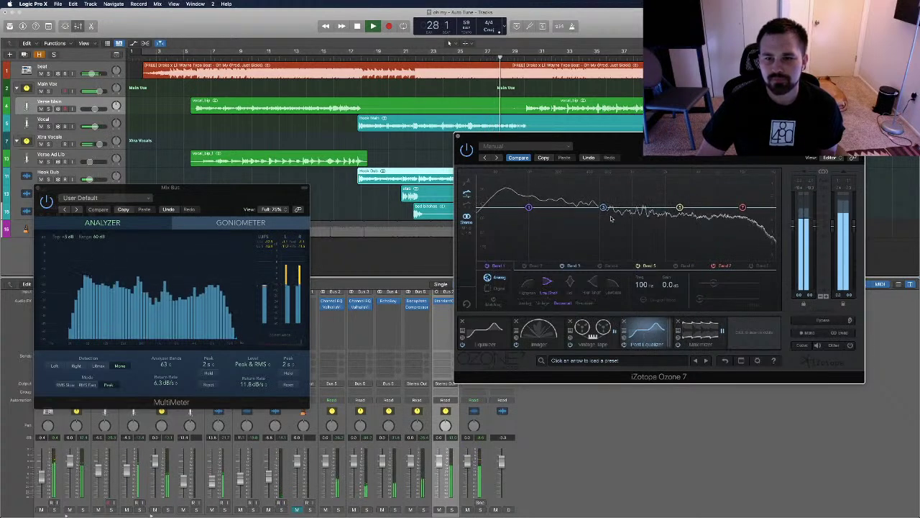
Set the Post Equalizer's Band 5 to a wide 0.1 dB boost at 3.04 kHz with a Q of 0.3.
{"action": "left_click", "coordinate": [680, 207]}
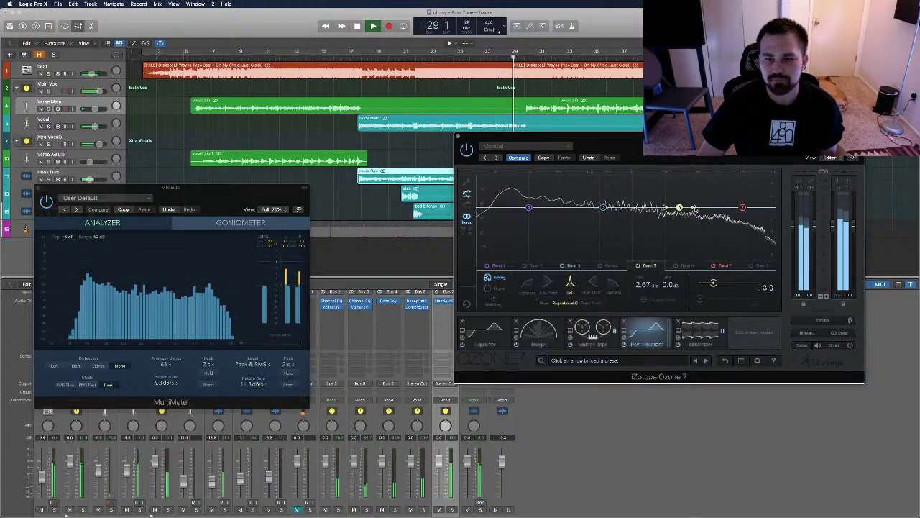
{"action": "scroll", "coordinate": [695, 209], "scroll_direction": "down", "scroll_amount": 5}
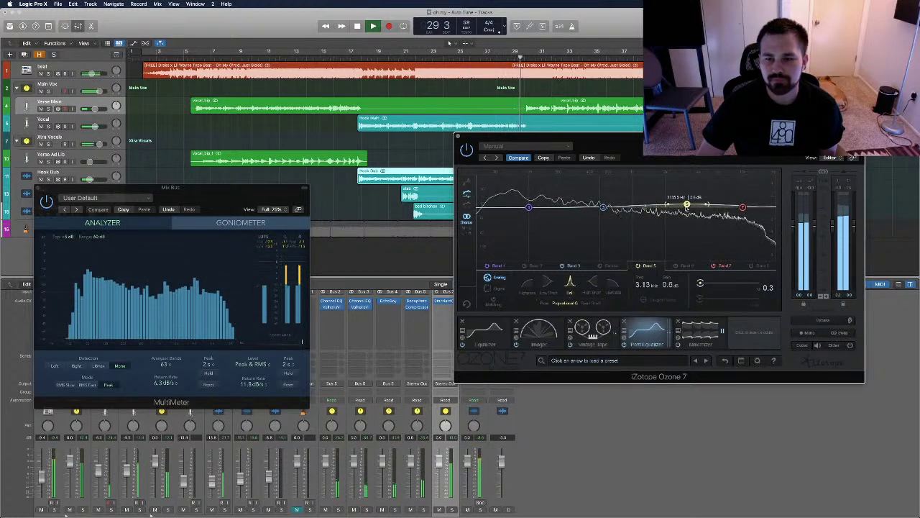
{"action": "left_click_drag", "start_coordinate": [687, 207], "coordinate": [686, 207]}
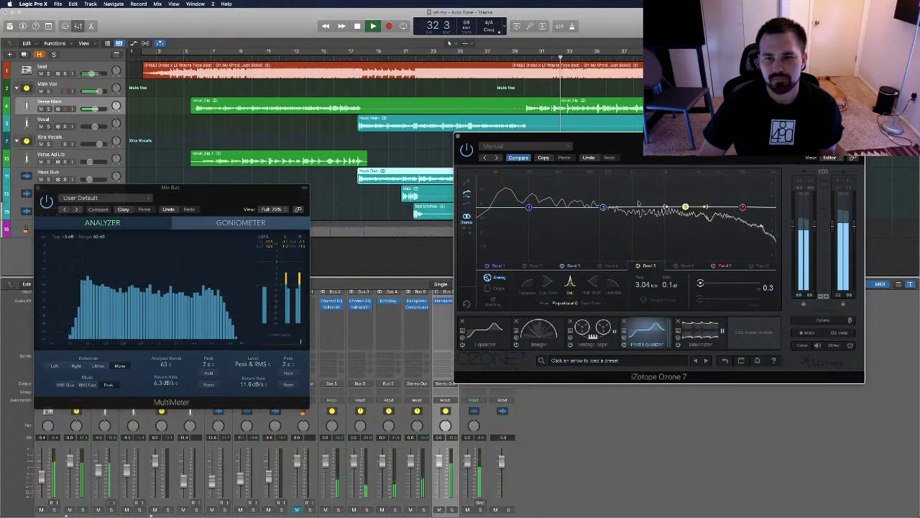
Set the Post Equalizer's Band 3 to a 0.1 dB boost at 1.02 kHz with a Q of 0.9.
{"action": "left_click_drag", "start_coordinate": [601, 208], "coordinate": [649, 207]}
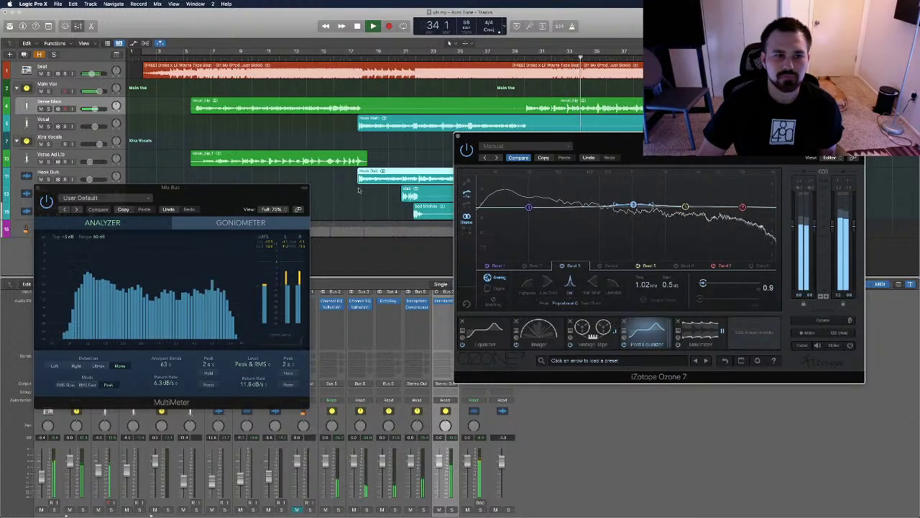
{"action": "left_click_drag", "start_coordinate": [640, 148], "coordinate": [618, 186]}
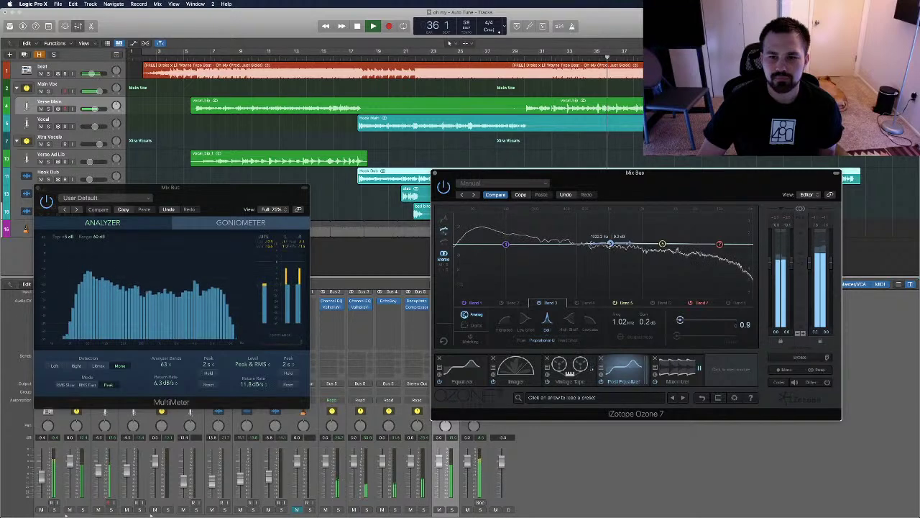
{"action": "left_click_drag", "start_coordinate": [610, 242], "coordinate": [611, 244]}
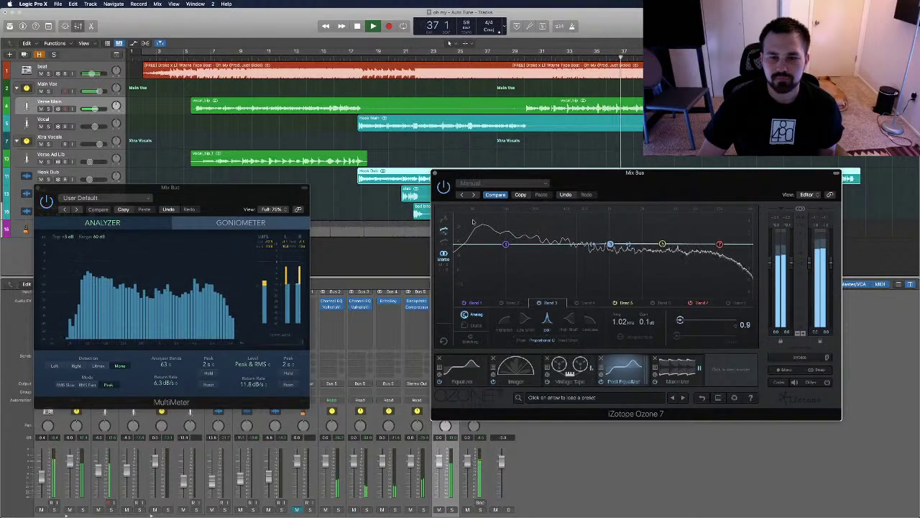
Close Ozone 7 and MultiMeter, stop playback near bar 38, and select the Vocal channel strip.
{"action": "left_click", "coordinate": [434, 173]}
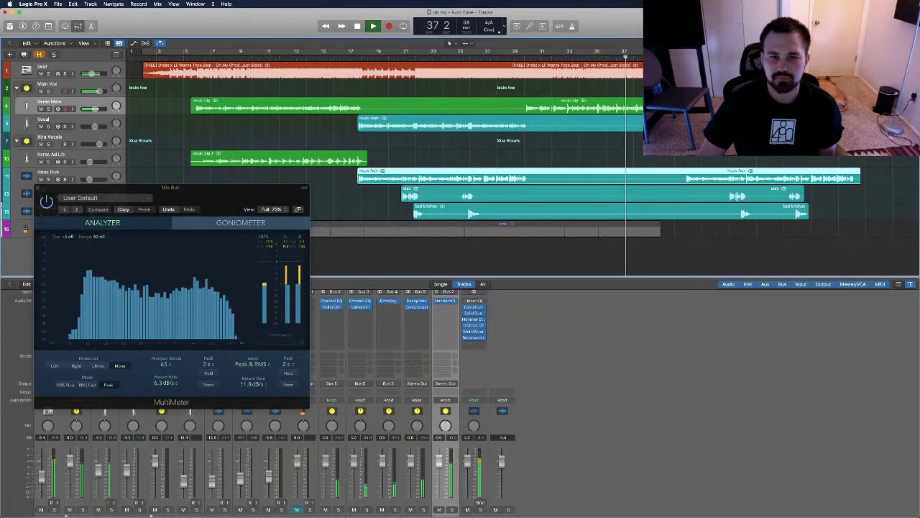
{"action": "left_click", "coordinate": [36, 189]}
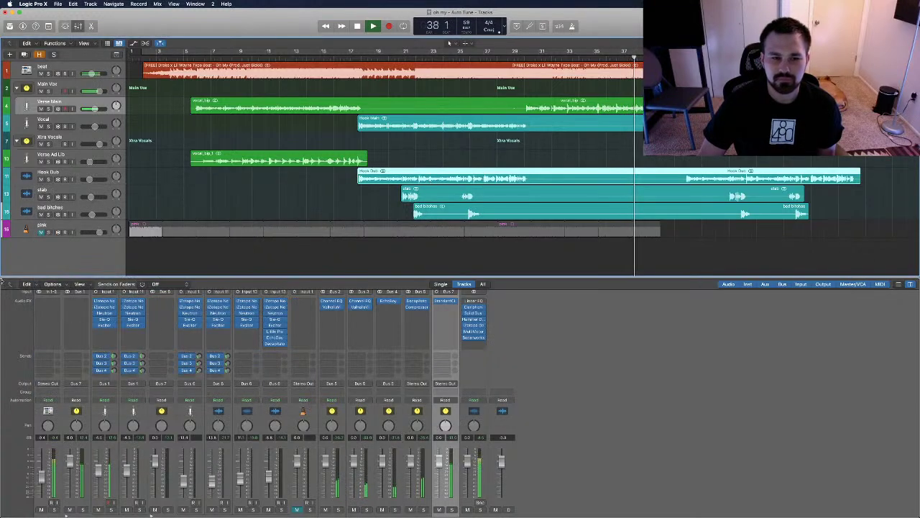
{"action": "key", "text": "space"}
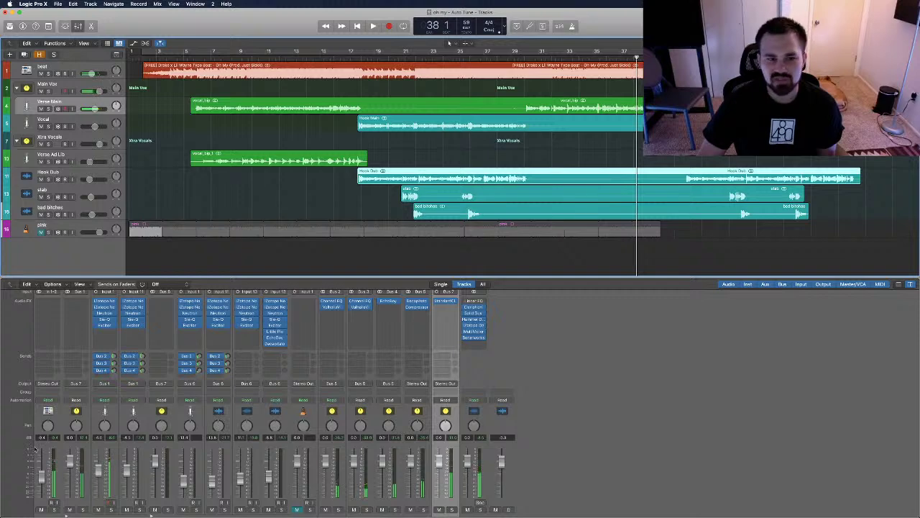
{"action": "left_click", "coordinate": [122, 408]}
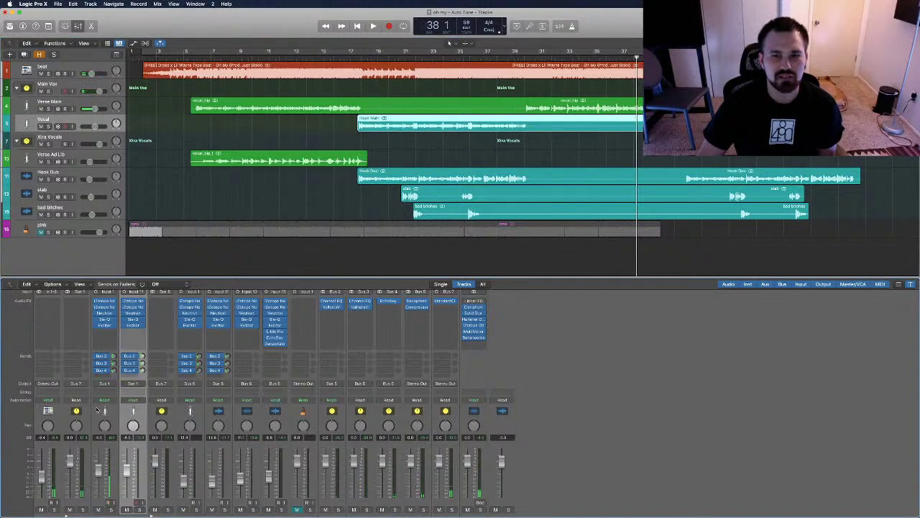
In Nectar 2 on the Verse Main channel strip, lower the De-Esser's threshold and slightly raise its crossover frequency.
{"action": "left_click", "coordinate": [97, 408]}
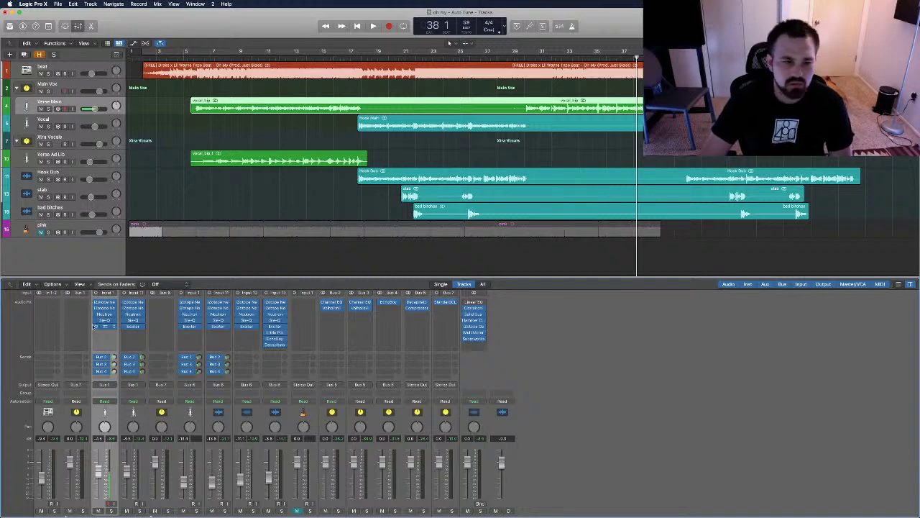
{"action": "left_click", "coordinate": [107, 309]}
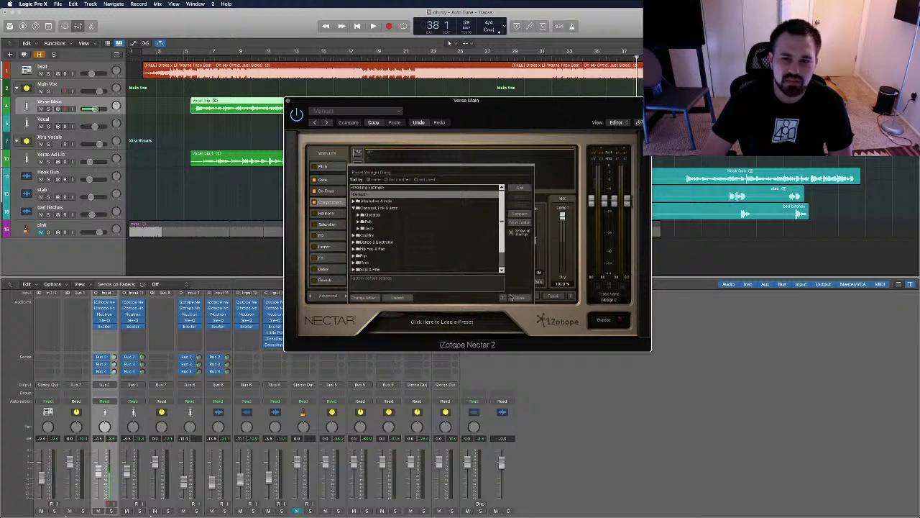
{"action": "left_click", "coordinate": [516, 297]}
{"action": "left_click", "coordinate": [329, 192]}
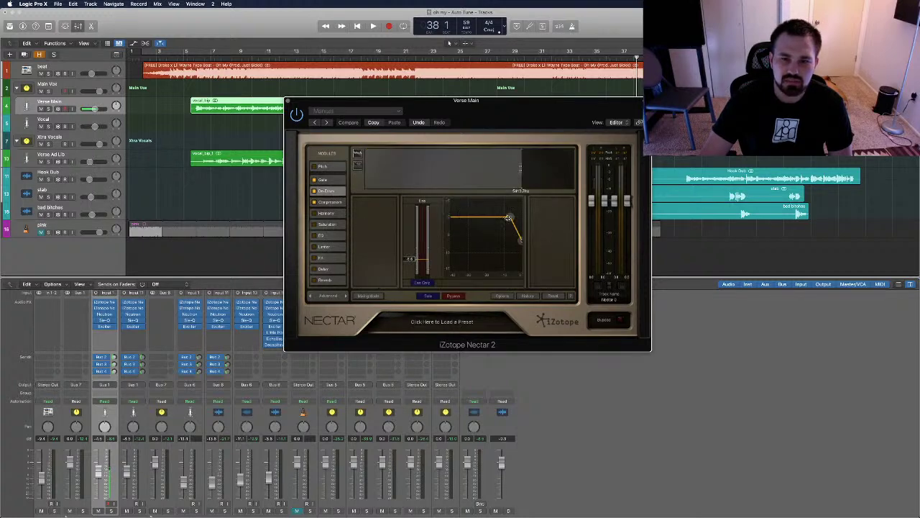
{"action": "left_click_drag", "start_coordinate": [508, 217], "coordinate": [506, 217]}
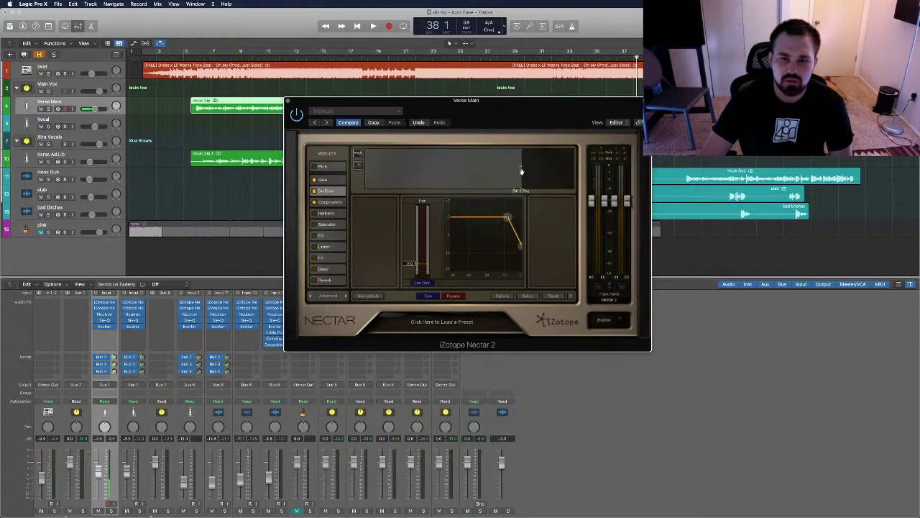
{"action": "left_click_drag", "start_coordinate": [505, 214], "coordinate": [504, 214]}
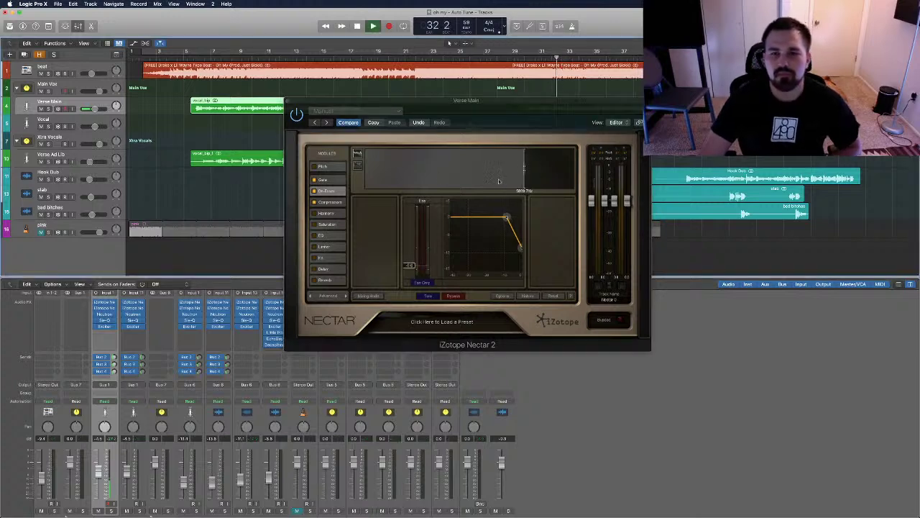
Play the song from about bar 32 with Nectar 2 closed, and set the Master fader to 0.0 dB.
{"action": "left_click", "coordinate": [557, 59]}
{"action": "key", "text": "space"}
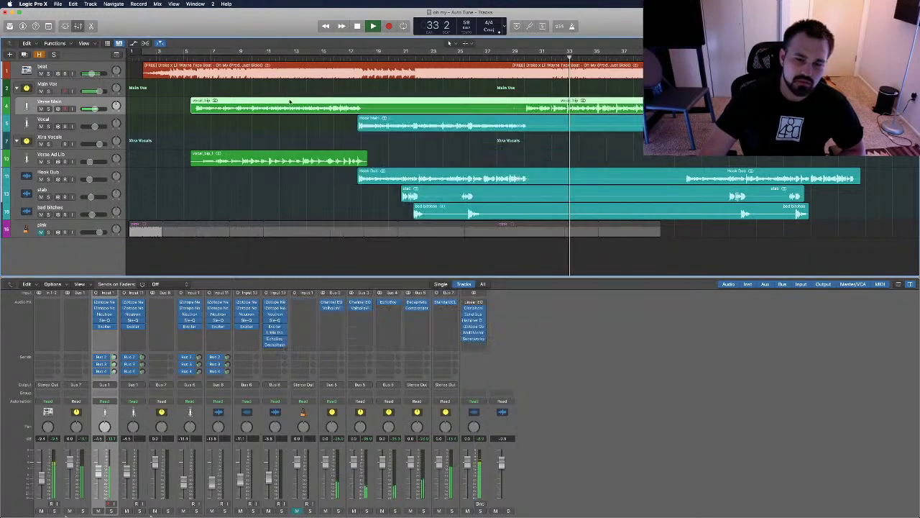
{"action": "left_click", "coordinate": [290, 100]}
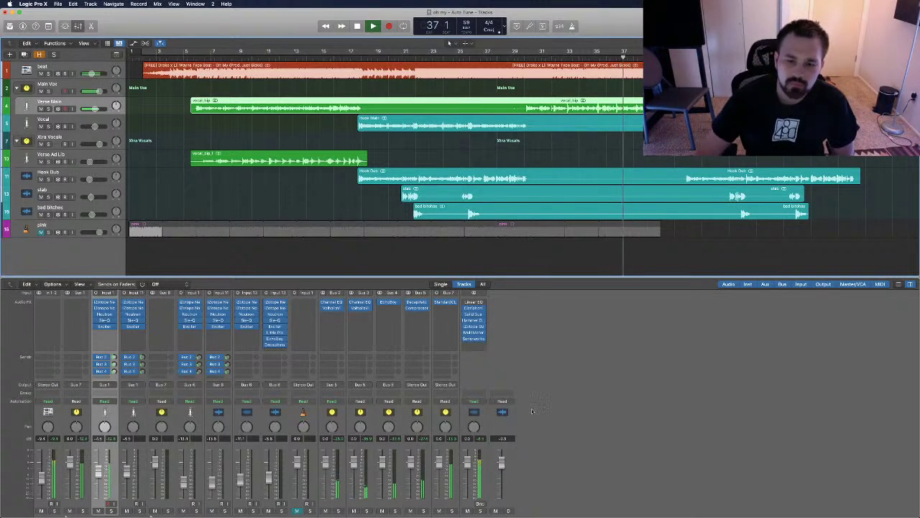
{"action": "double_click", "coordinate": [503, 438]}
{"action": "key", "text": "Return"}
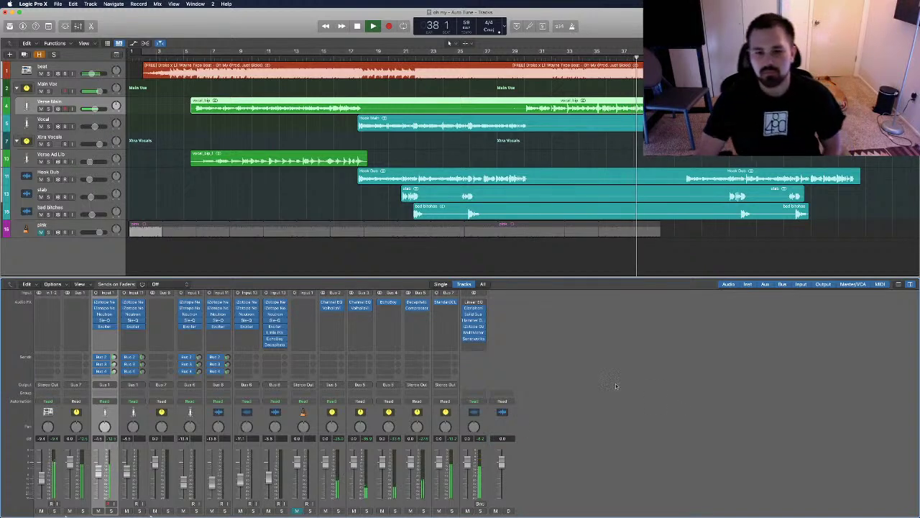
On the Mix Bus, set the Ozone 7 Maximizer's threshold to -3.2 dB with MultiMeter open, and close both plug-ins after stopping playback.
{"action": "left_click", "coordinate": [474, 333]}
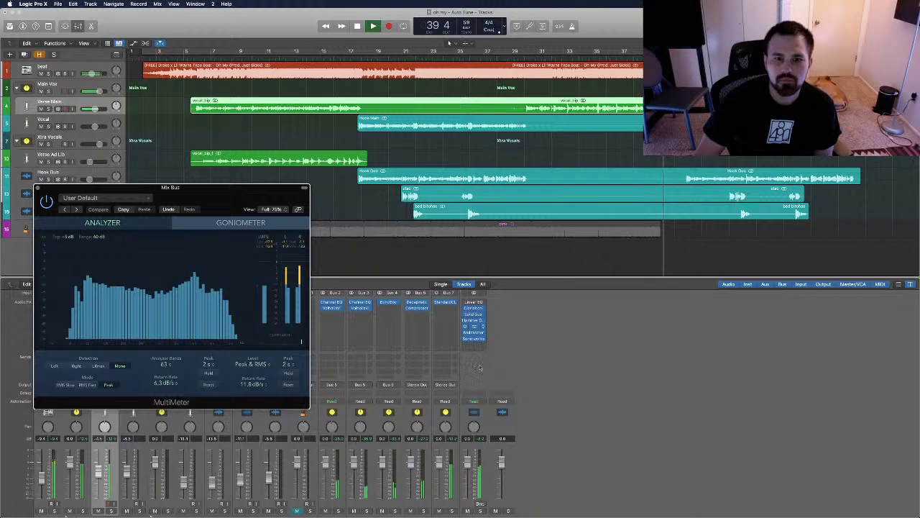
{"action": "left_click", "coordinate": [472, 308]}
{"action": "left_click", "coordinate": [669, 373]}
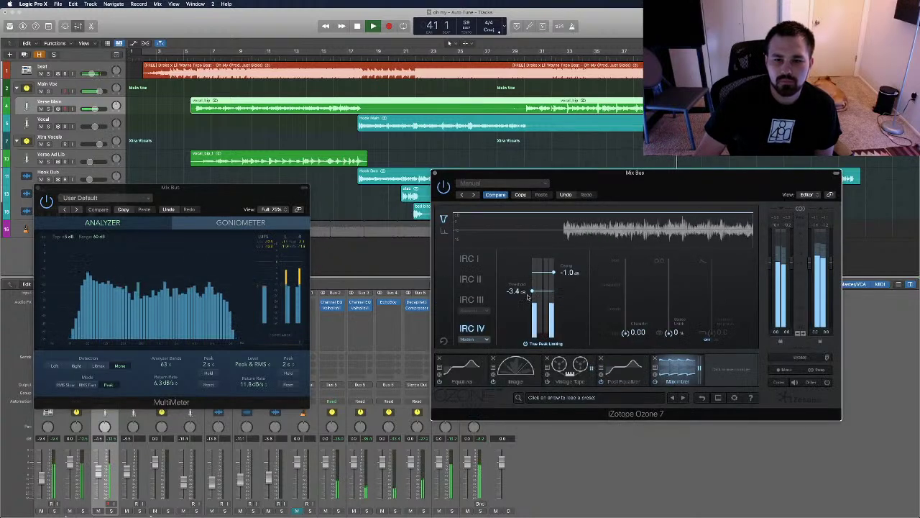
{"action": "double_click", "coordinate": [523, 293]}
{"action": "type", "text": "-3.4"}
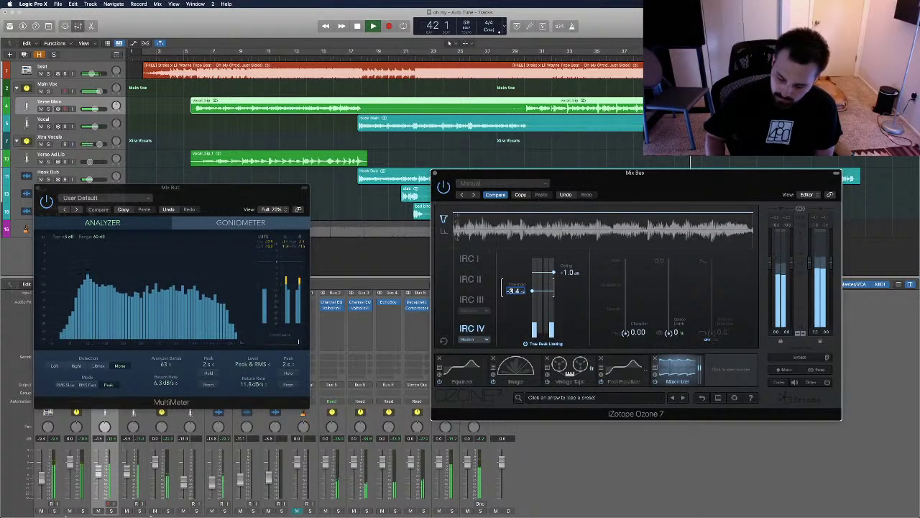
{"action": "key", "text": "Return"}
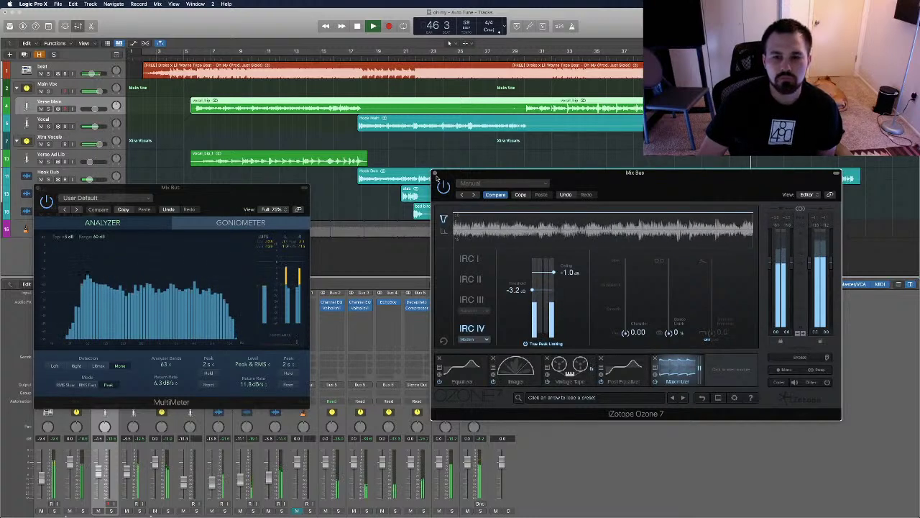
{"action": "key", "text": "space"}
{"action": "left_click", "coordinate": [436, 173]}
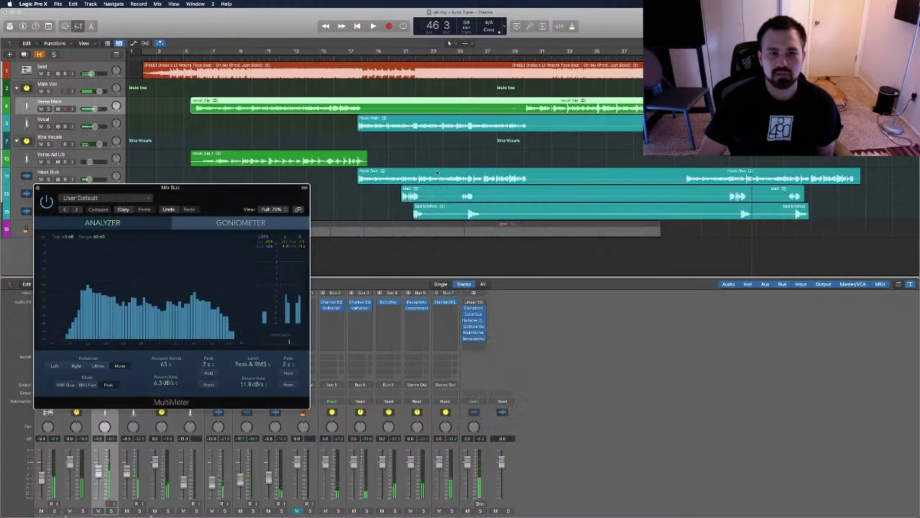
{"action": "left_click", "coordinate": [37, 188]}
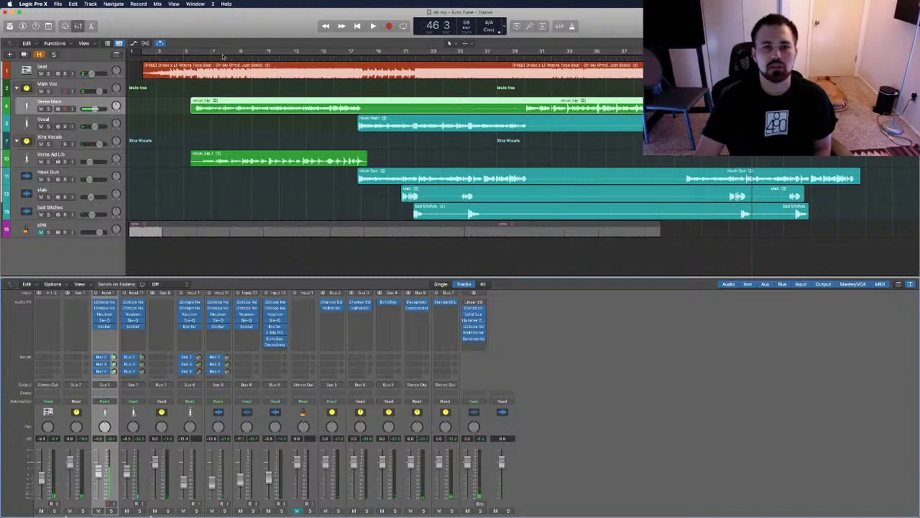
Enable the song's cycle range and check it against the closing vocal regions around bars 42 to 53.
{"action": "left_click", "coordinate": [153, 54]}
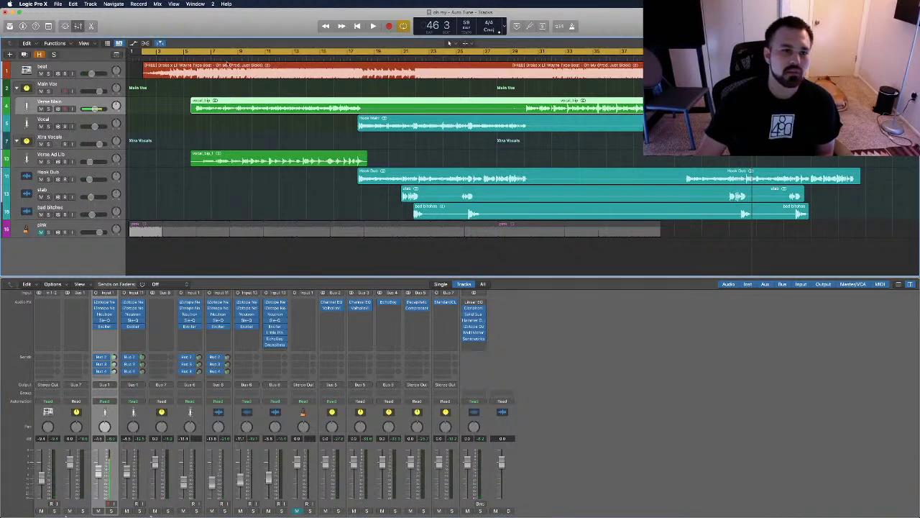
{"action": "scroll", "coordinate": [227, 64], "scroll_direction": "right", "scroll_amount": 1}
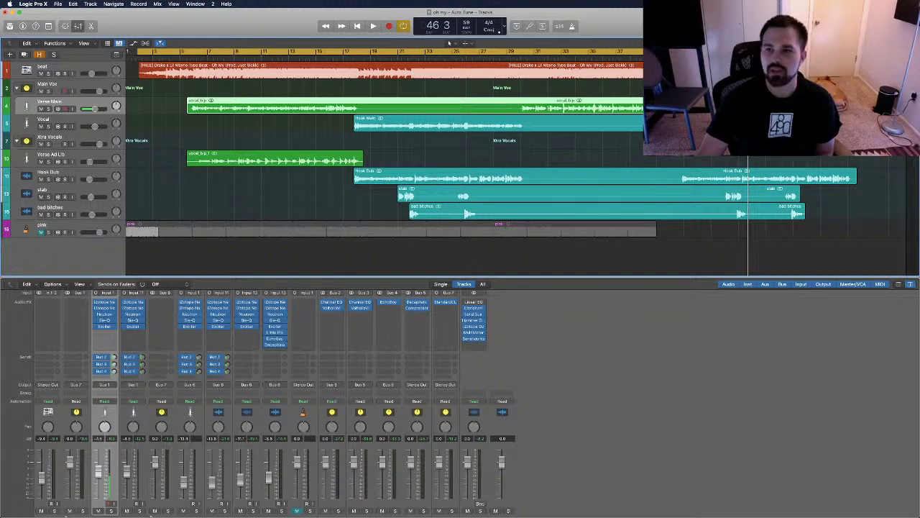
{"action": "scroll", "coordinate": [384, 151], "scroll_direction": "left", "scroll_amount": 1}
{"action": "key", "text": "c"}
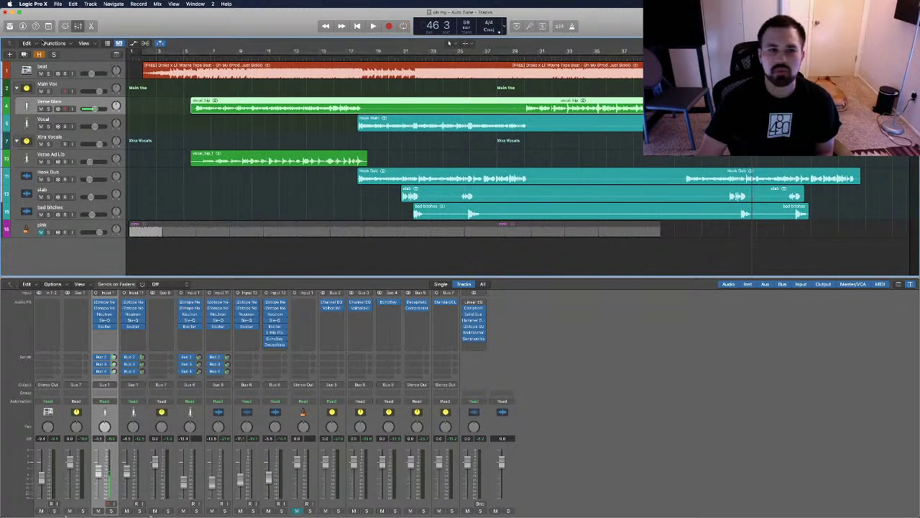
{"action": "left_click", "coordinate": [146, 52]}
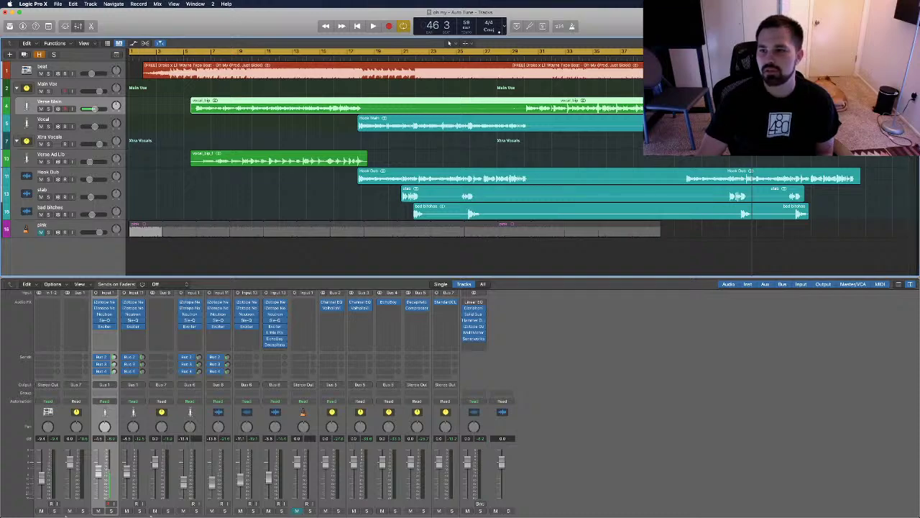
{"action": "key", "text": "super+Right"}
{"action": "key", "text": "super+Right"}
{"action": "key", "text": "super+Right"}
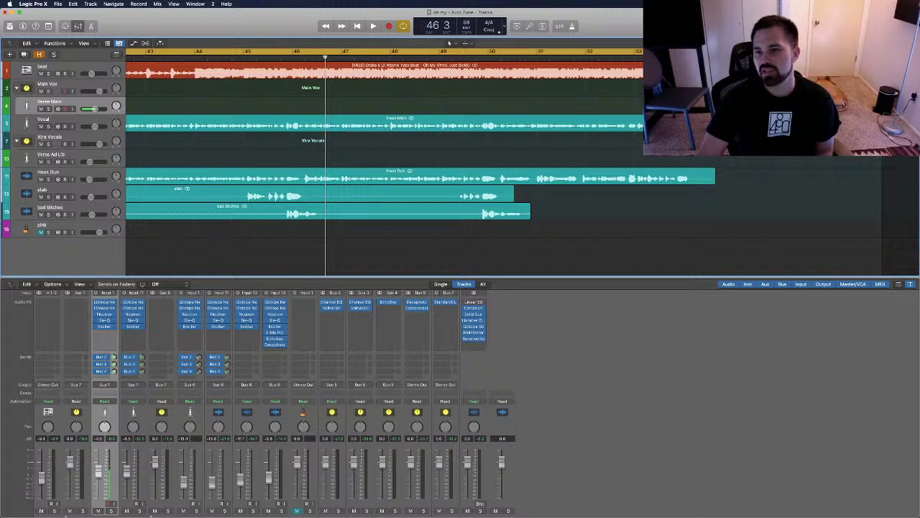
{"action": "scroll", "coordinate": [449, 43], "scroll_direction": "left", "scroll_amount": 2}
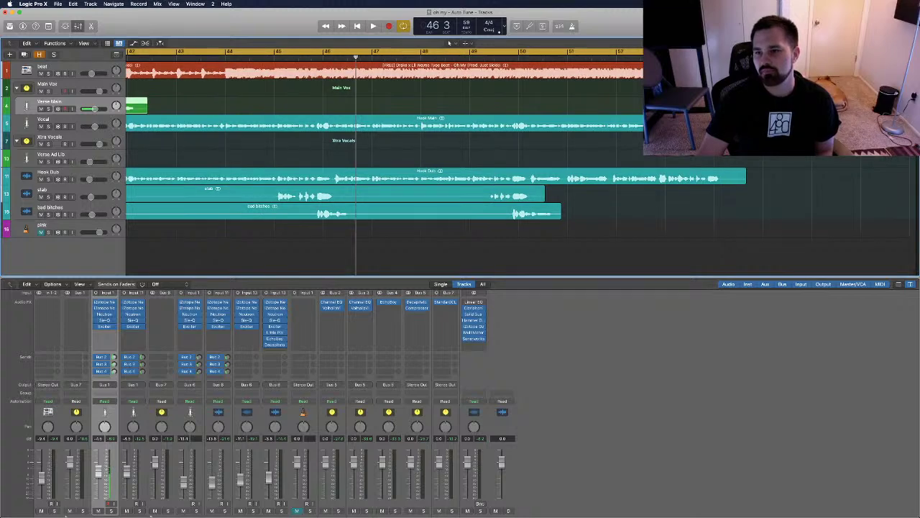
{"action": "scroll", "coordinate": [449, 43], "scroll_direction": "left", "scroll_amount": 20}
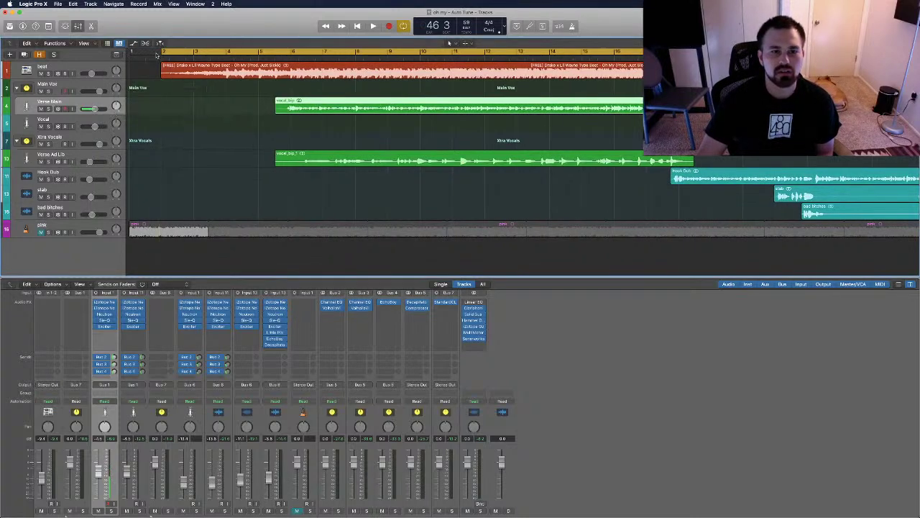
Trim the start of the cycle range to the beginning of the beat region just before bar 2.
{"action": "left_click", "coordinate": [160, 53]}
{"action": "key", "text": "super+Right"}
{"action": "key", "text": "super+Right"}
{"action": "key", "text": "super+Right"}
{"action": "key", "text": "super+Right"}
{"action": "key", "text": "super+Right"}
{"action": "key", "text": "super+Right"}
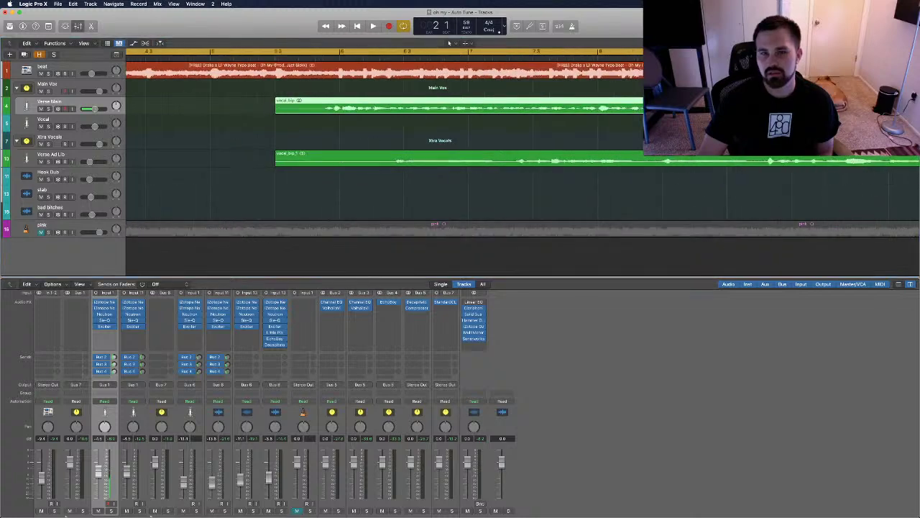
{"action": "scroll", "coordinate": [510, 147], "scroll_direction": "left", "scroll_amount": 10}
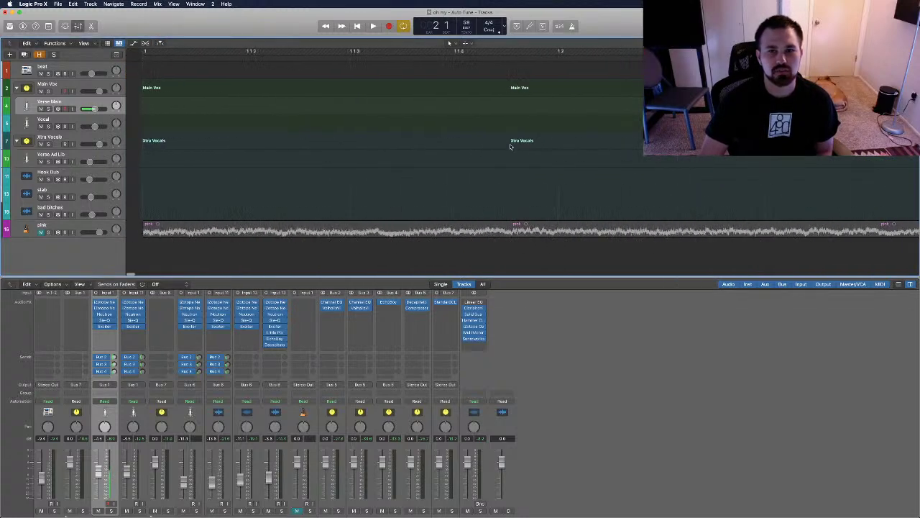
{"action": "scroll", "coordinate": [509, 147], "scroll_direction": "right", "scroll_amount": 3}
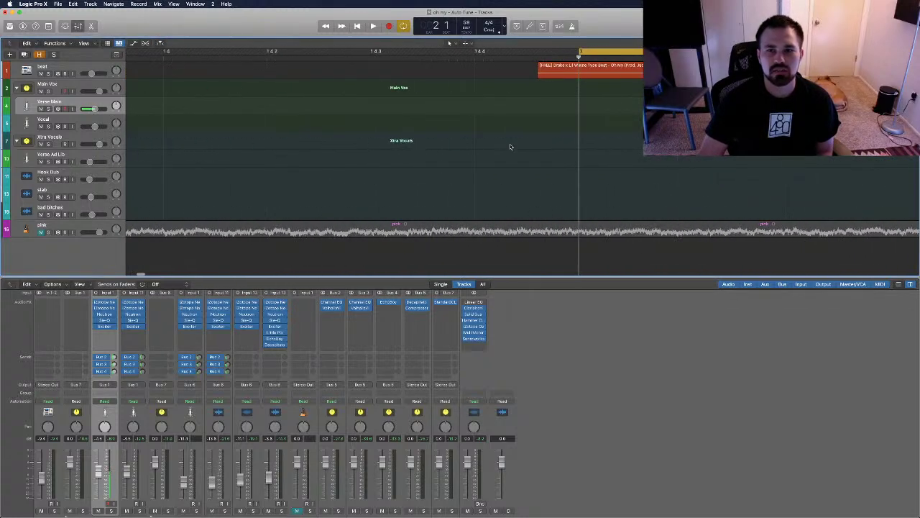
{"action": "left_click_drag", "start_coordinate": [578, 54], "coordinate": [538, 94]}
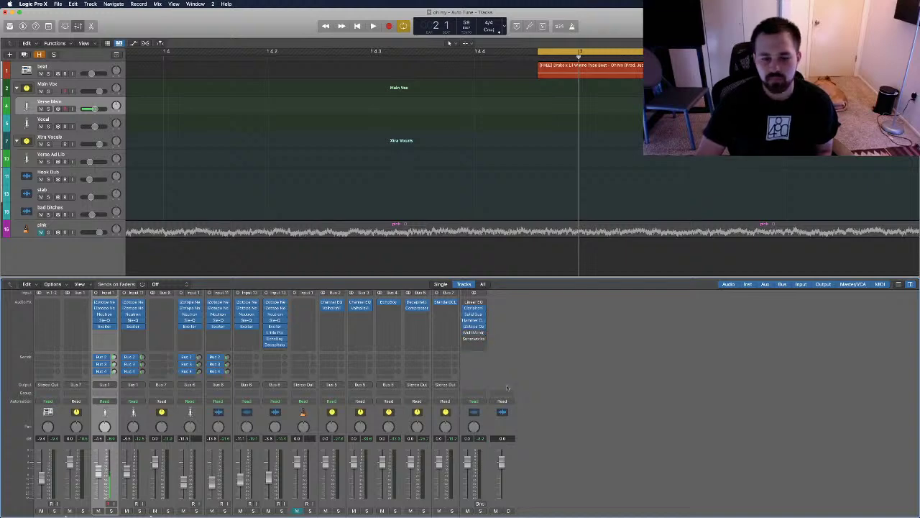
Bounce the cycle range from the Mix Bus offline as an MP3 named oh my remix, with normalization off.
{"action": "scroll", "coordinate": [493, 397], "scroll_direction": "down", "scroll_amount": 2}
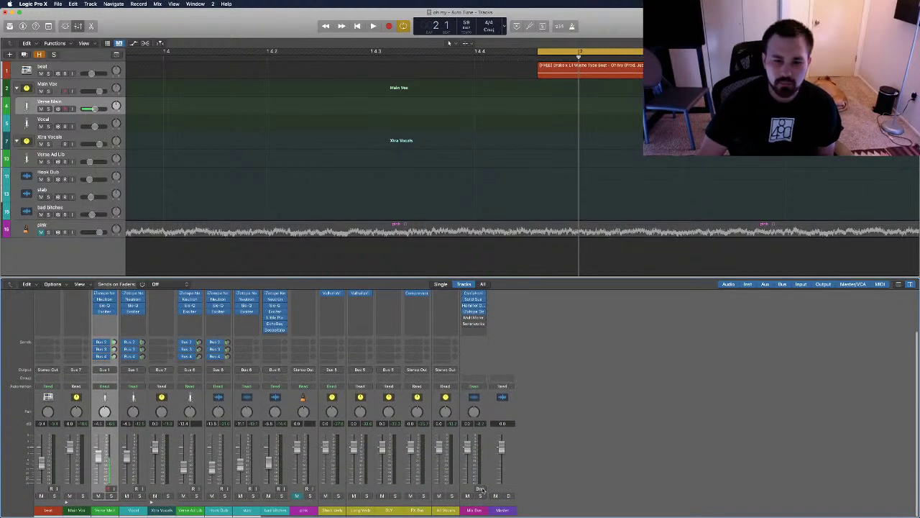
{"action": "left_click", "coordinate": [480, 490]}
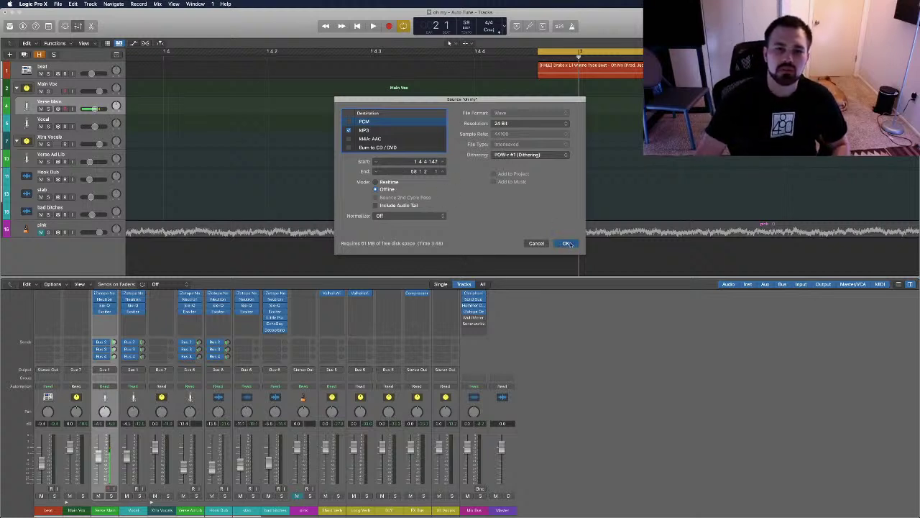
{"action": "key", "text": "Return"}
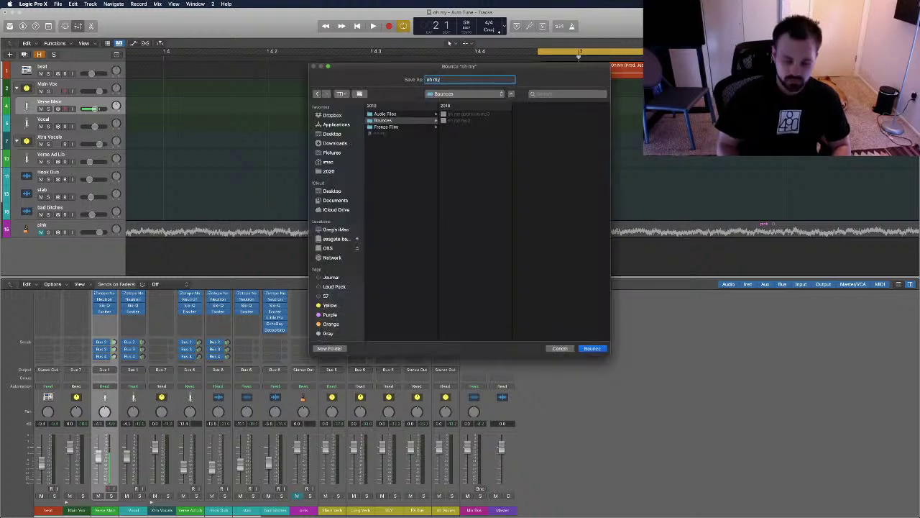
{"action": "key", "text": "Return"}
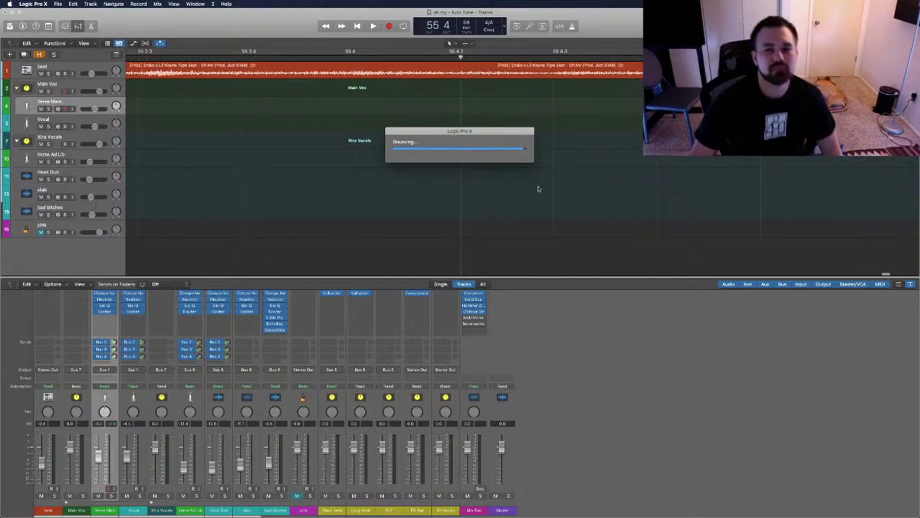
Switch to the Loudness Penalty page in Chrome and analyze oh my remix.mp3 from the Bounces folder.
{"action": "left_click", "coordinate": [205, 499]}
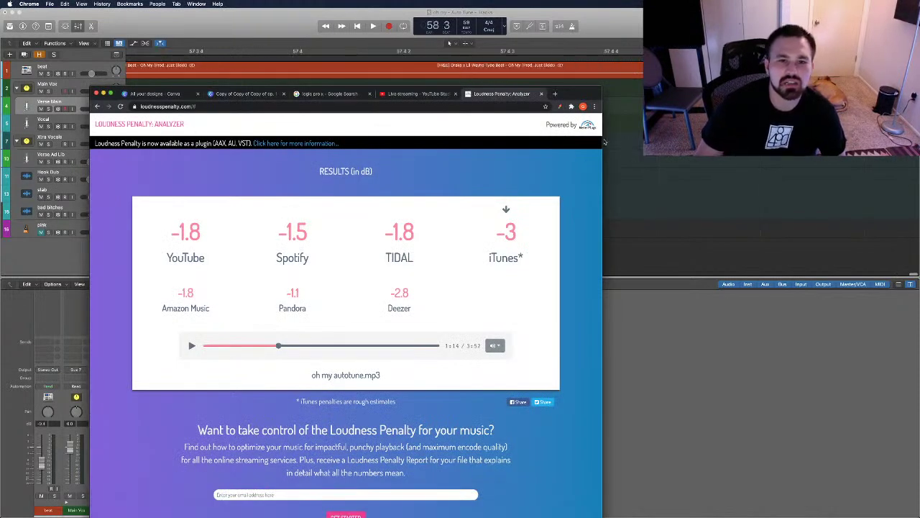
{"action": "scroll", "coordinate": [216, 408], "scroll_direction": "down", "scroll_amount": 10}
{"action": "scroll", "coordinate": [215, 408], "scroll_direction": "up", "scroll_amount": 10}
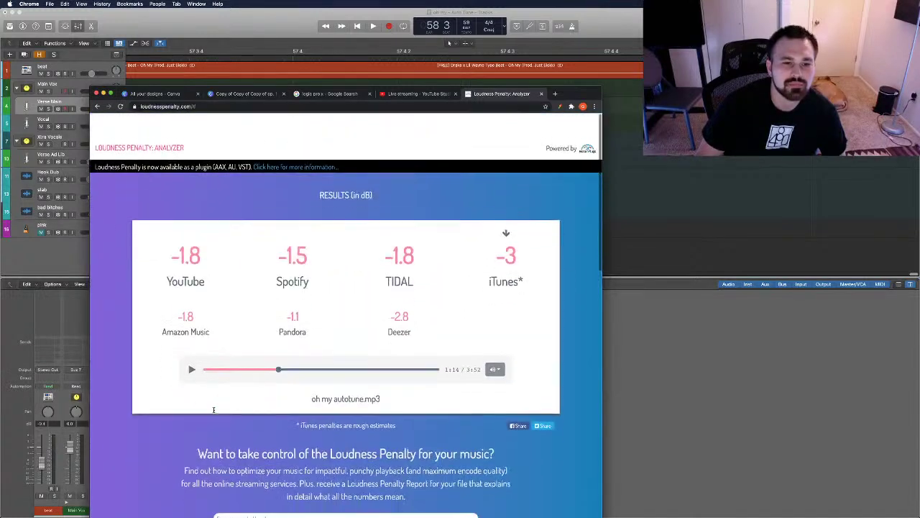
{"action": "scroll", "coordinate": [284, 430], "scroll_direction": "down", "scroll_amount": 5}
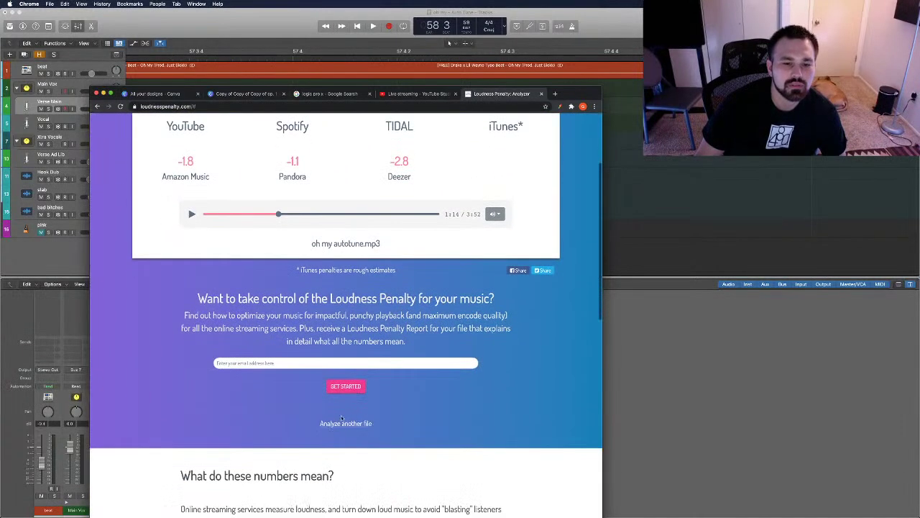
{"action": "left_click", "coordinate": [347, 423]}
{"action": "left_click", "coordinate": [349, 315]}
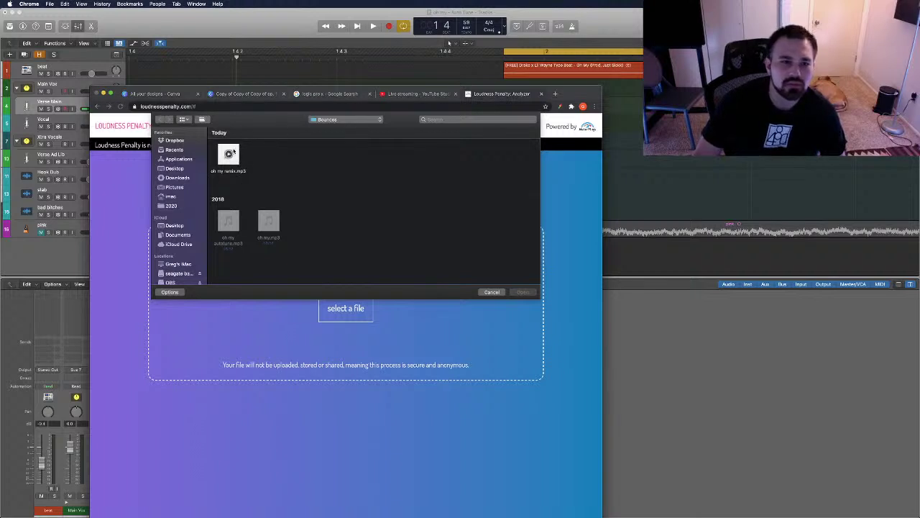
{"action": "double_click", "coordinate": [229, 154]}
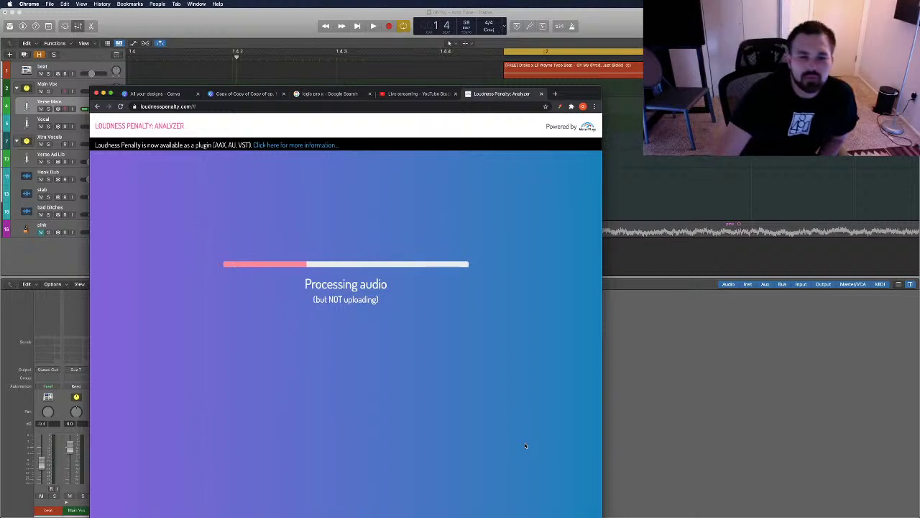
{"action": "scroll", "coordinate": [524, 445], "scroll_direction": "down", "scroll_amount": 1}
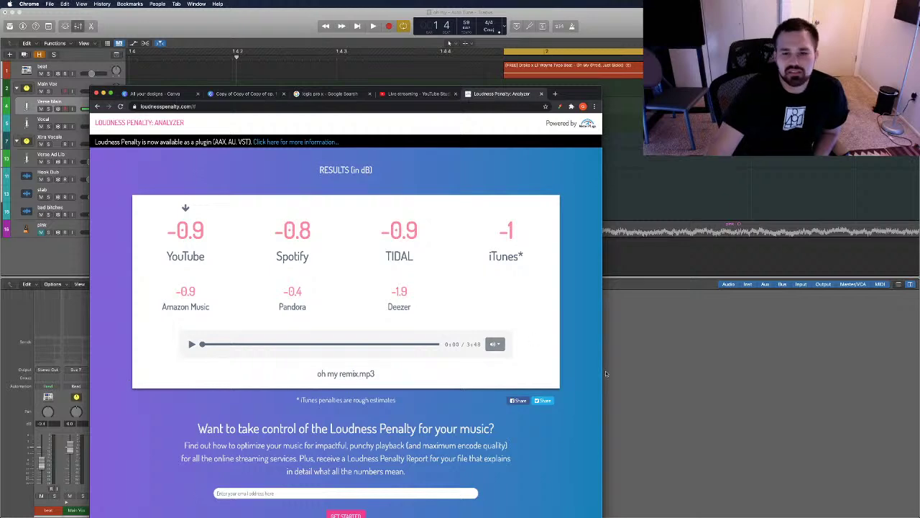
Switch back to Logic Pro and delete the silent stretch of the Verse Main vocal region from about bar 18 to bar 30.
{"action": "left_click", "coordinate": [706, 417]}
{"action": "scroll", "coordinate": [567, 117], "scroll_direction": "right", "scroll_amount": 5}
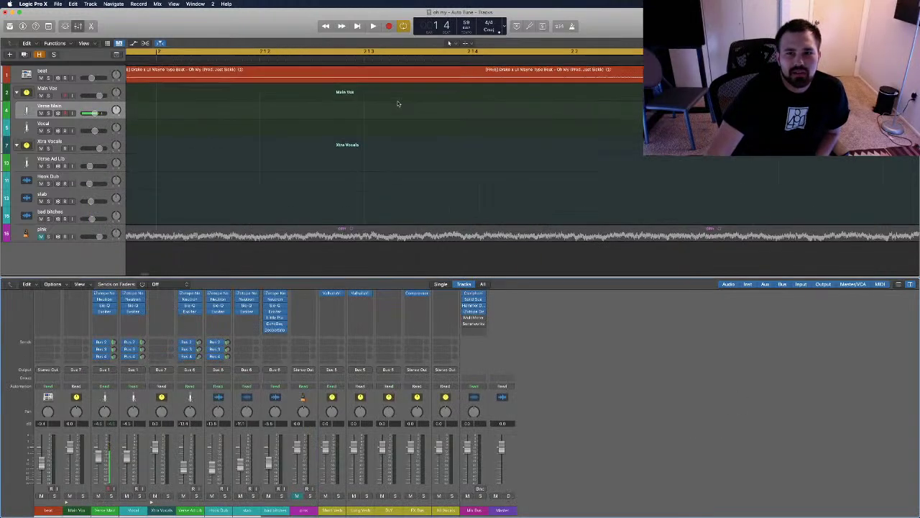
{"action": "scroll", "coordinate": [567, 114], "scroll_direction": "right", "scroll_amount": 10}
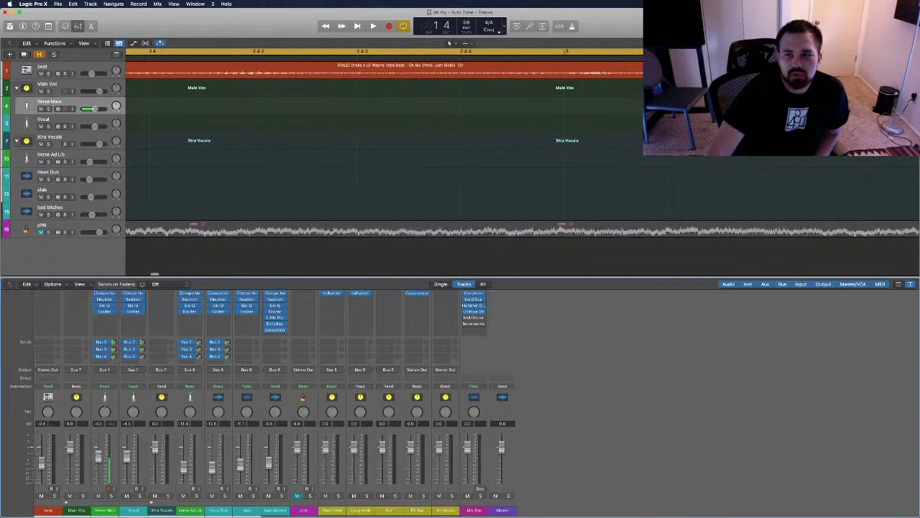
{"action": "scroll", "coordinate": [460, 143], "scroll_direction": "down", "scroll_amount": 5}
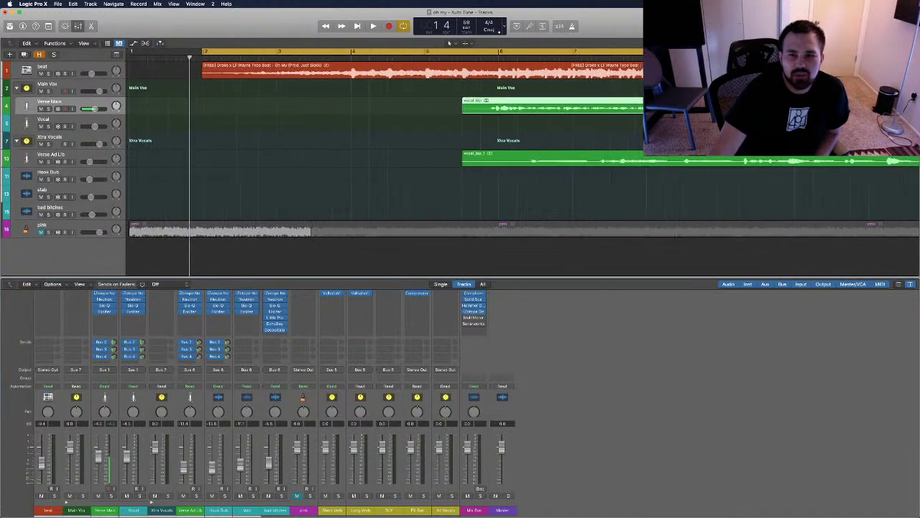
{"action": "scroll", "coordinate": [460, 144], "scroll_direction": "down", "scroll_amount": 5}
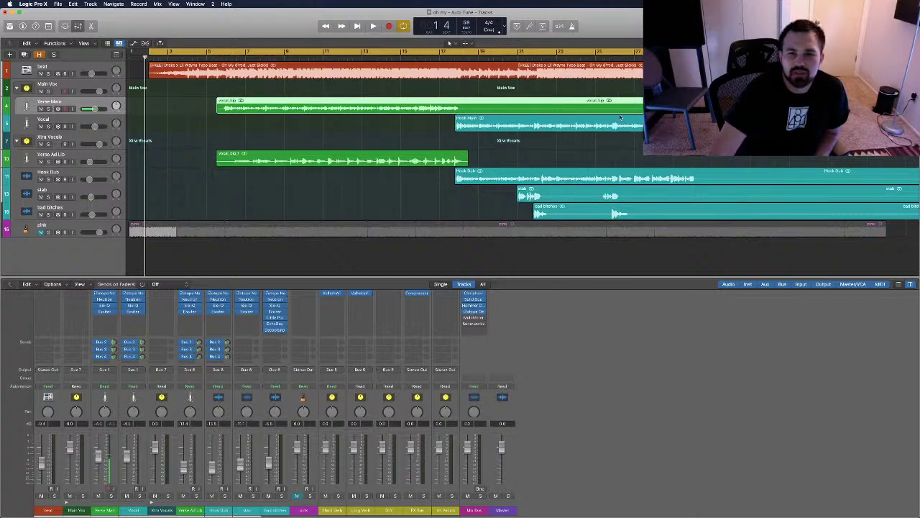
{"action": "scroll", "coordinate": [617, 116], "scroll_direction": "right", "scroll_amount": 3}
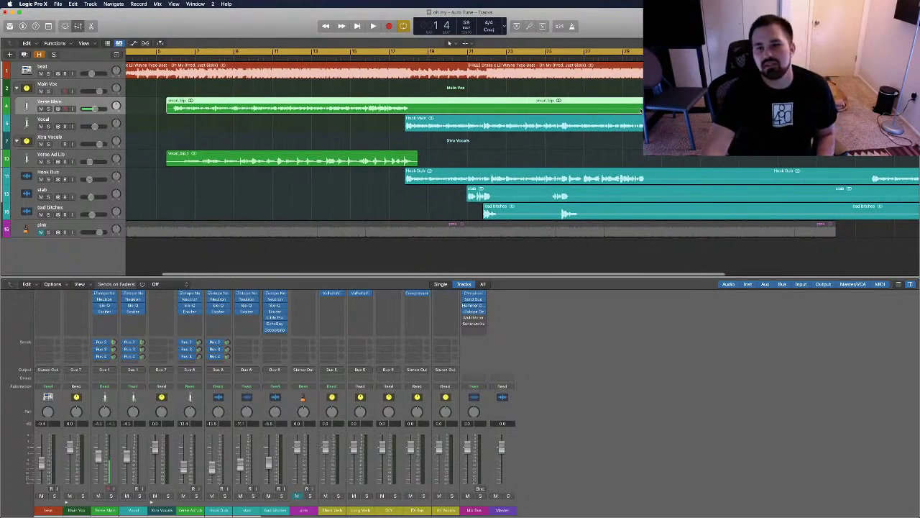
{"action": "left_click_drag", "start_coordinate": [640, 107], "coordinate": [411, 110]}
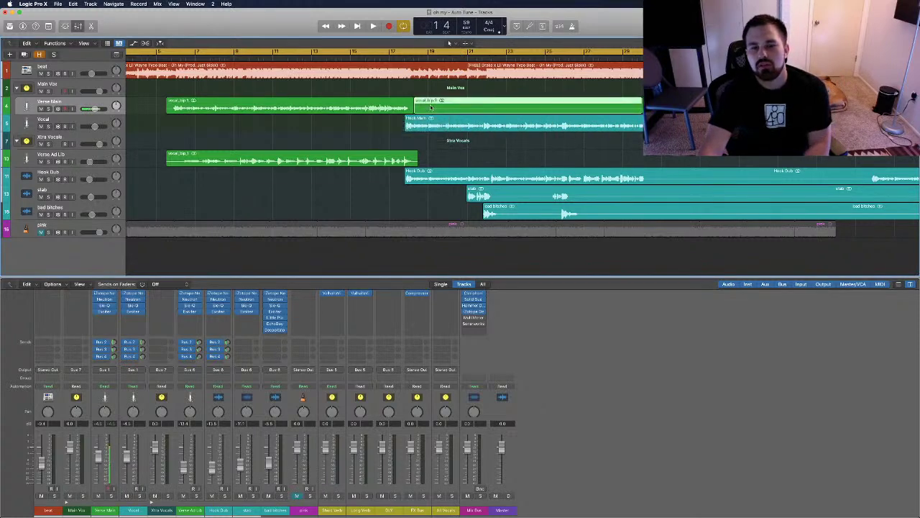
{"action": "key", "text": "Delete"}
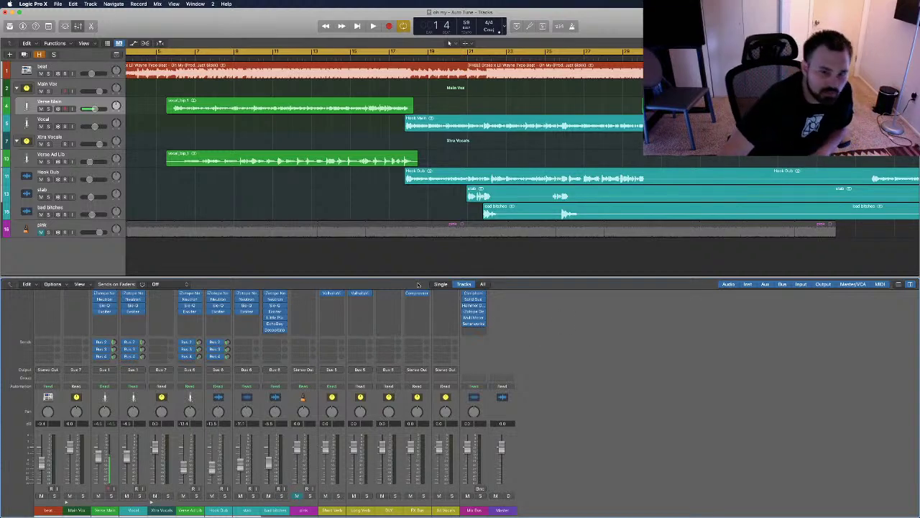
Switch to the YouTube Studio live streaming page in Chrome to check the stream's live chat.
{"action": "scroll", "coordinate": [632, 446], "scroll_direction": "up", "scroll_amount": 3}
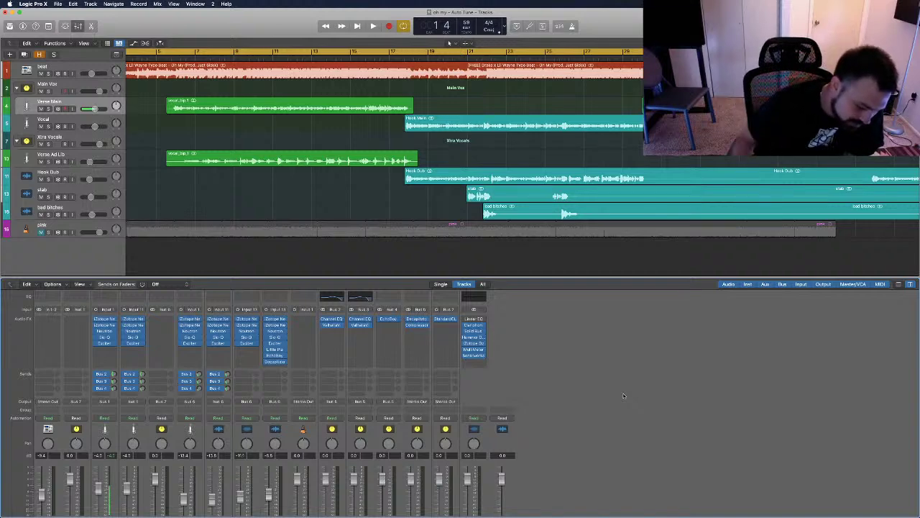
{"action": "mouse_move", "coordinate": [271, 505]}
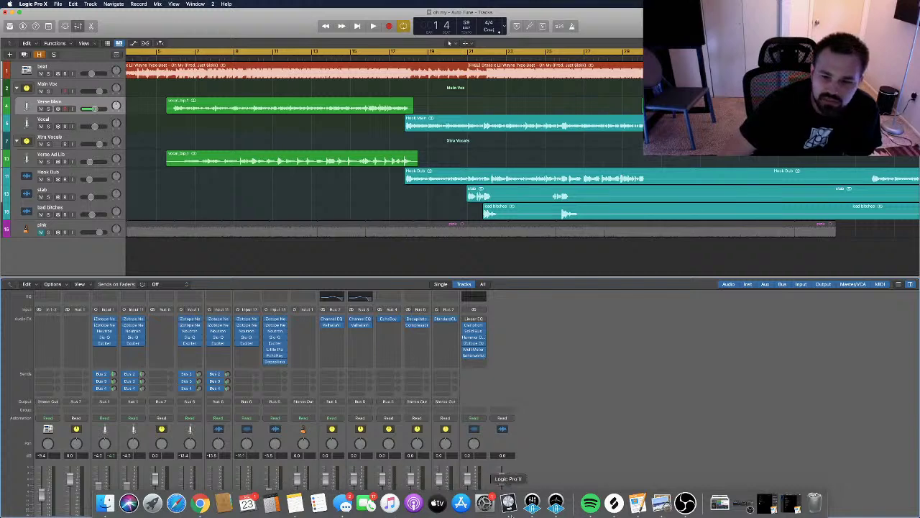
{"action": "left_click", "coordinate": [201, 503]}
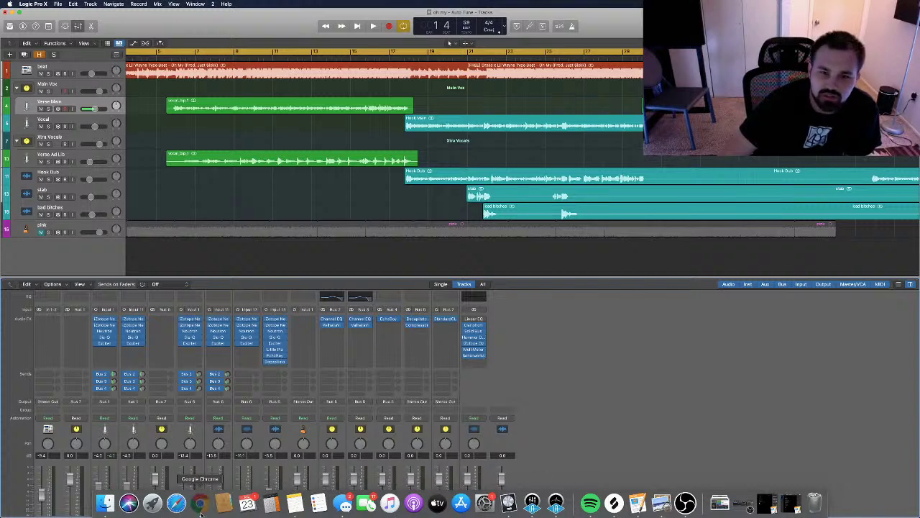
{"action": "left_click", "coordinate": [417, 94]}
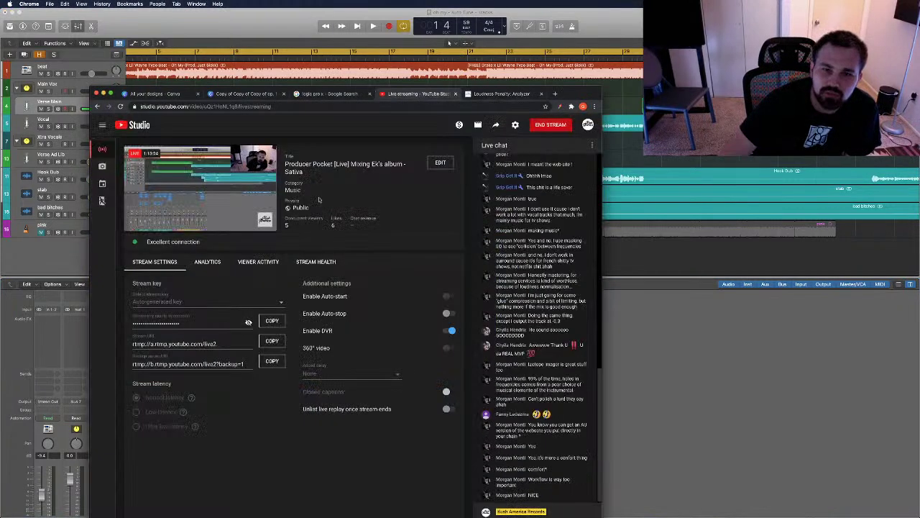